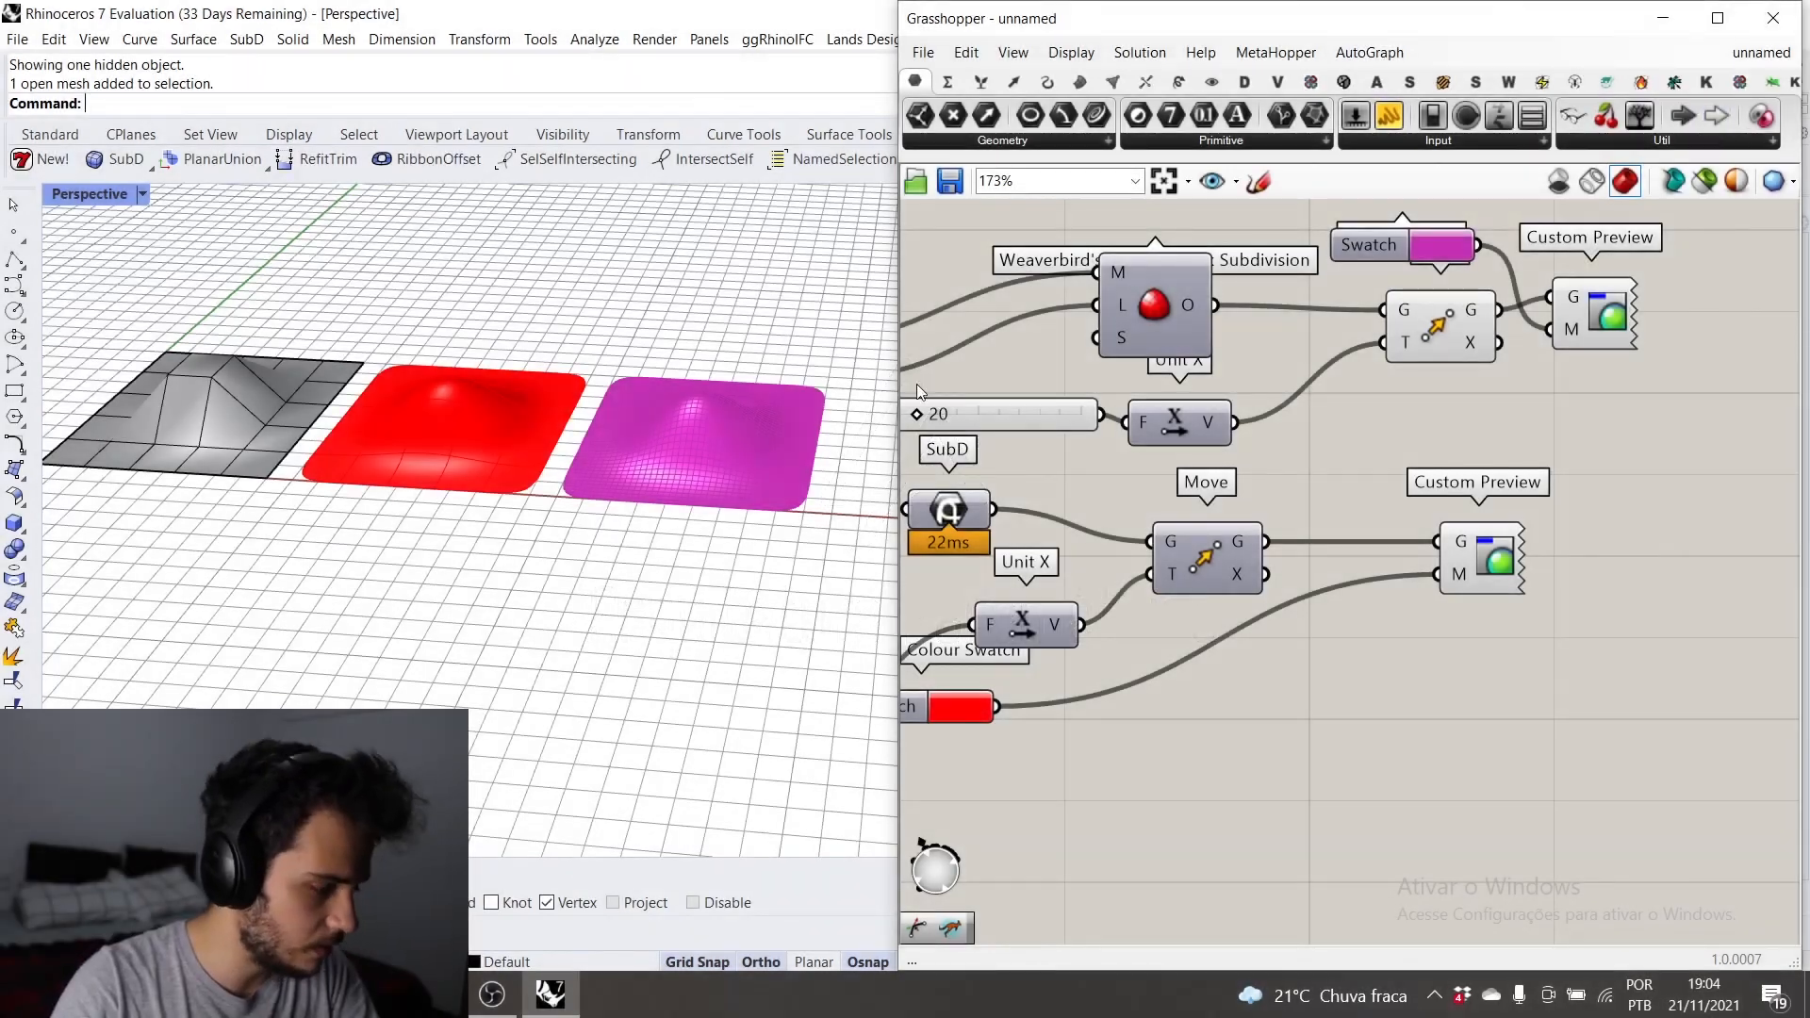
Step: Compare the grey source mesh with its red and magenta smoothed copies, briefly selecting the grey mesh to inspect it
{"action": "scroll", "coordinate": [730, 443], "scroll_direction": "down", "scroll_amount": 4}
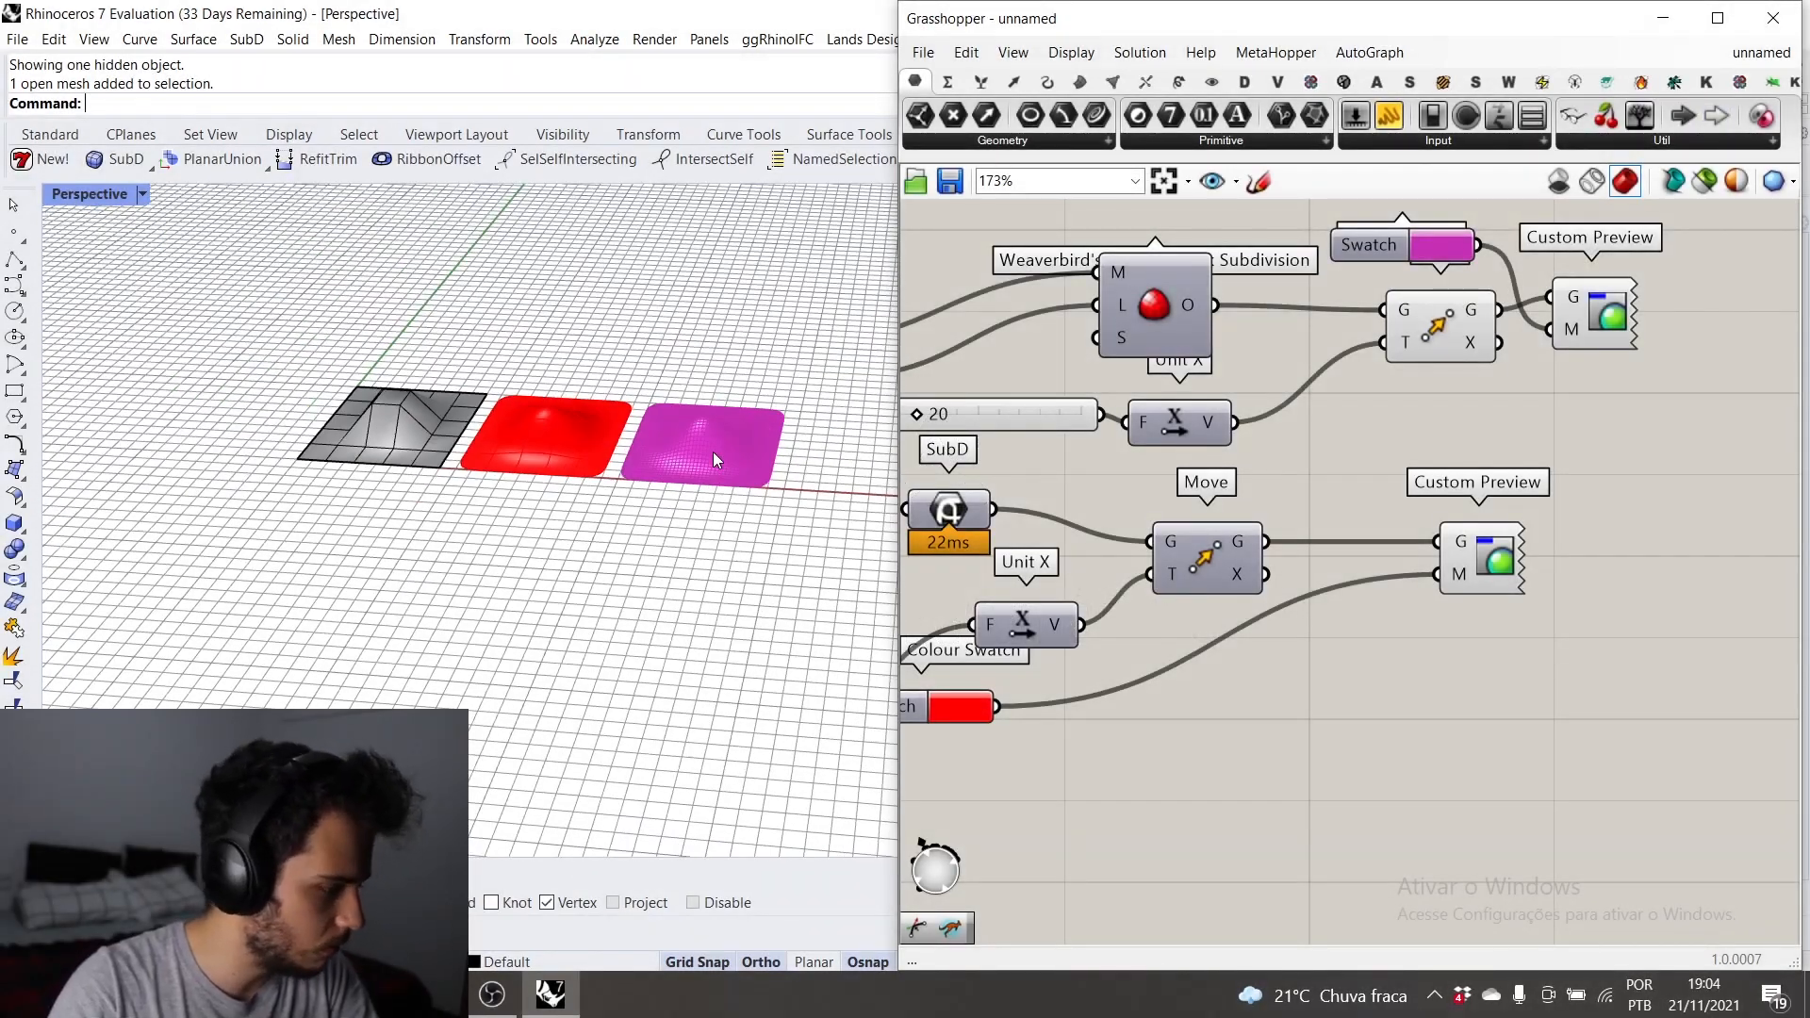
{"action": "scroll", "coordinate": [1448, 445], "scroll_direction": "down", "scroll_amount": 2}
{"action": "right_click_drag", "start_coordinate": [575, 403], "coordinate": [576, 456]}
{"action": "scroll", "coordinate": [290, 514], "scroll_direction": "up", "scroll_amount": 2}
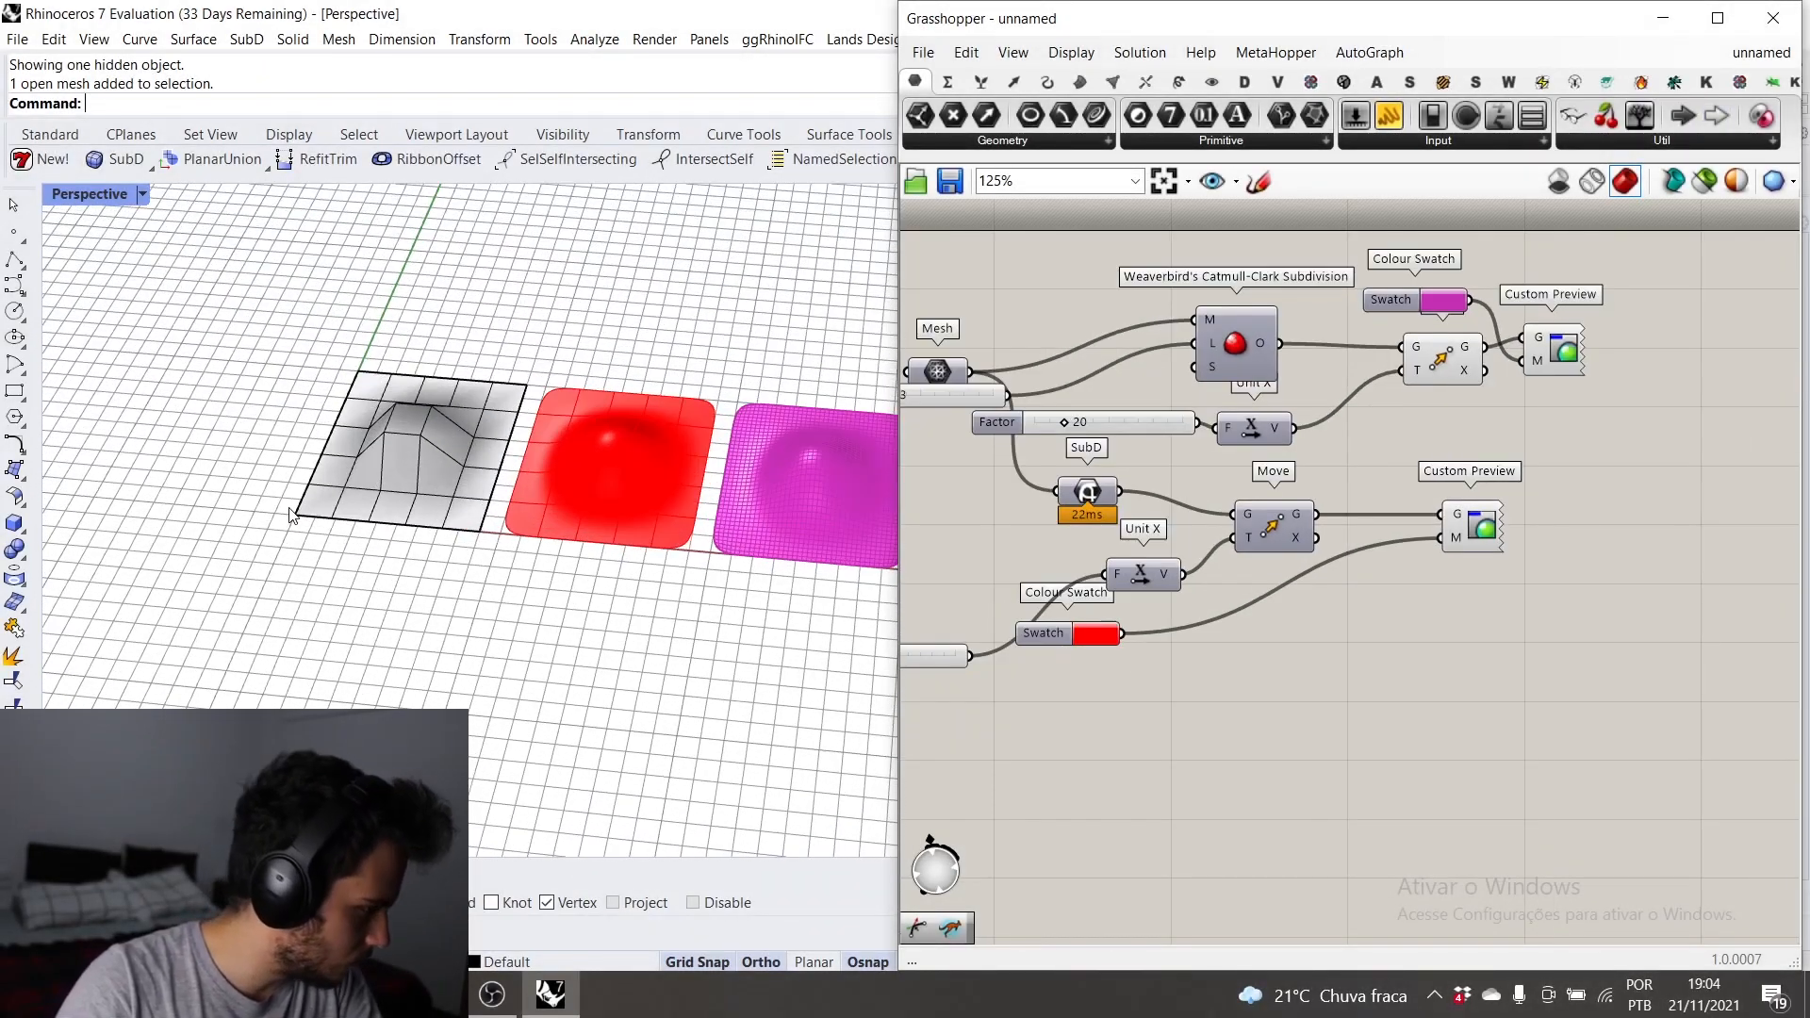
{"action": "scroll", "coordinate": [544, 551], "scroll_direction": "down", "scroll_amount": 4}
{"action": "right_click_drag", "start_coordinate": [544, 551], "coordinate": [521, 485]}
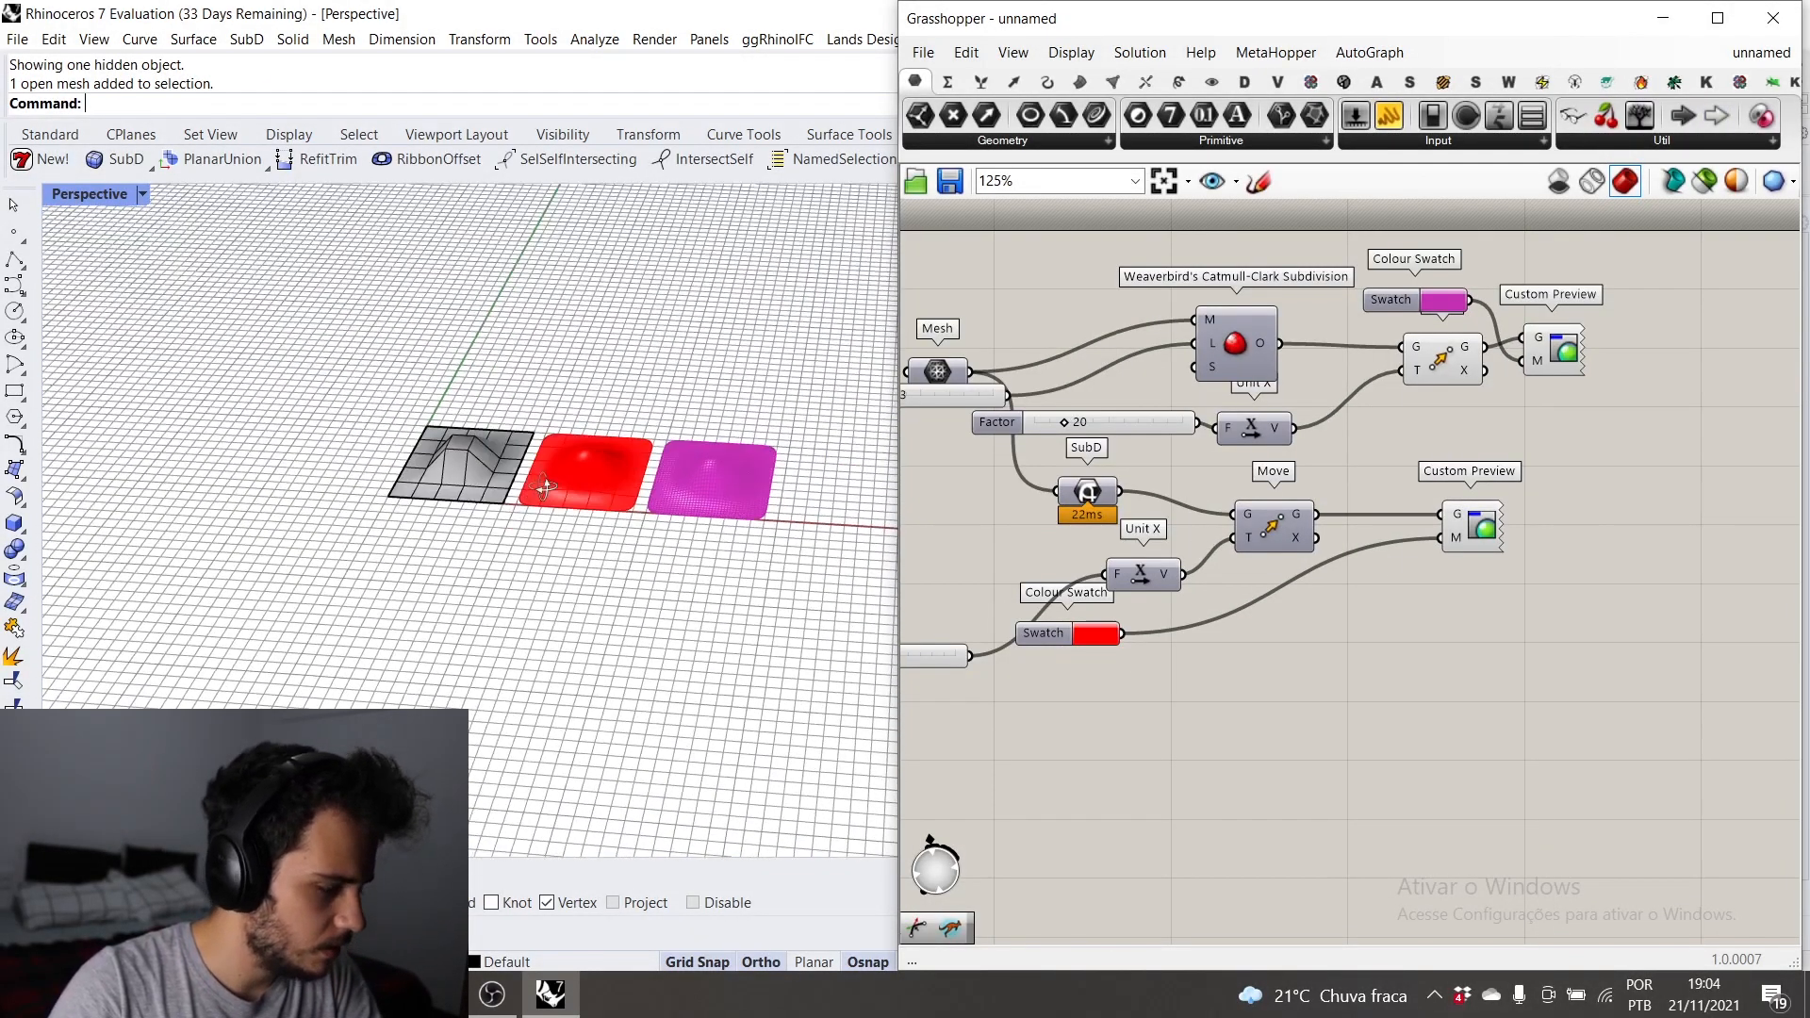
{"action": "scroll", "coordinate": [509, 476], "scroll_direction": "up", "scroll_amount": 5}
{"action": "left_click", "coordinate": [458, 421]}
{"action": "right_click_drag", "start_coordinate": [459, 421], "coordinate": [509, 440]}
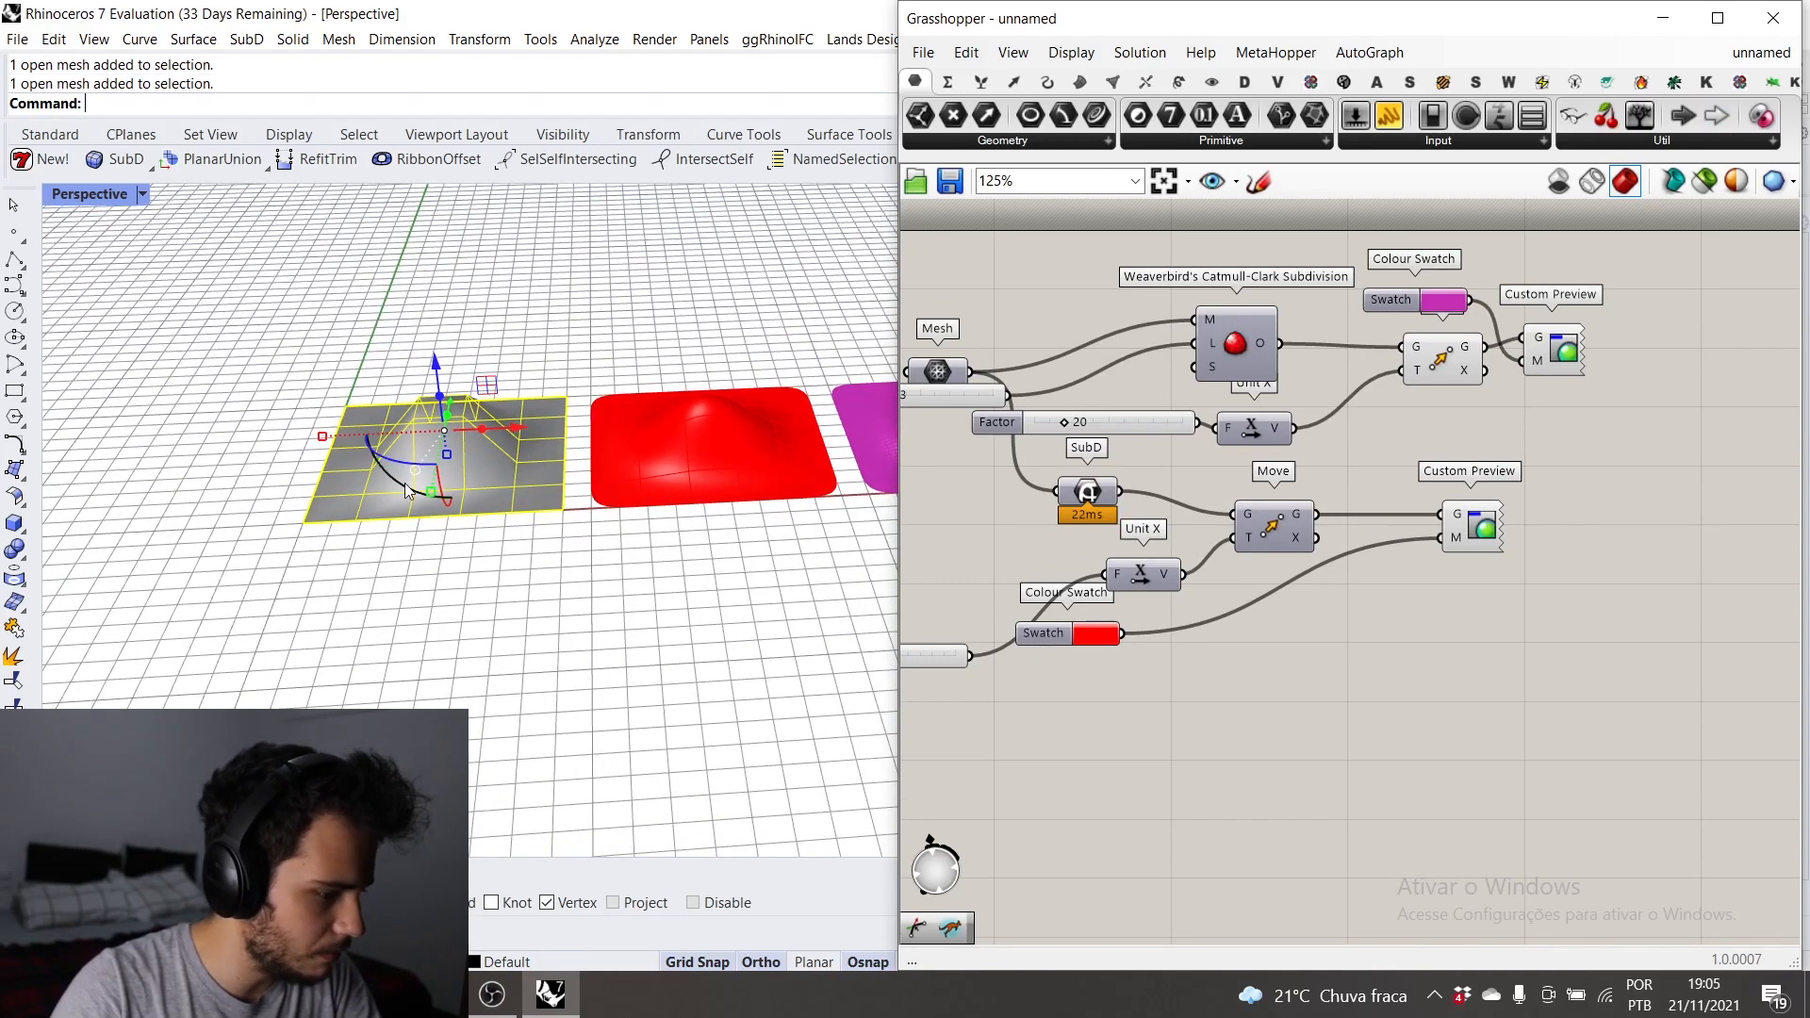
{"action": "scroll", "coordinate": [1159, 487], "scroll_direction": "down", "scroll_amount": 1}
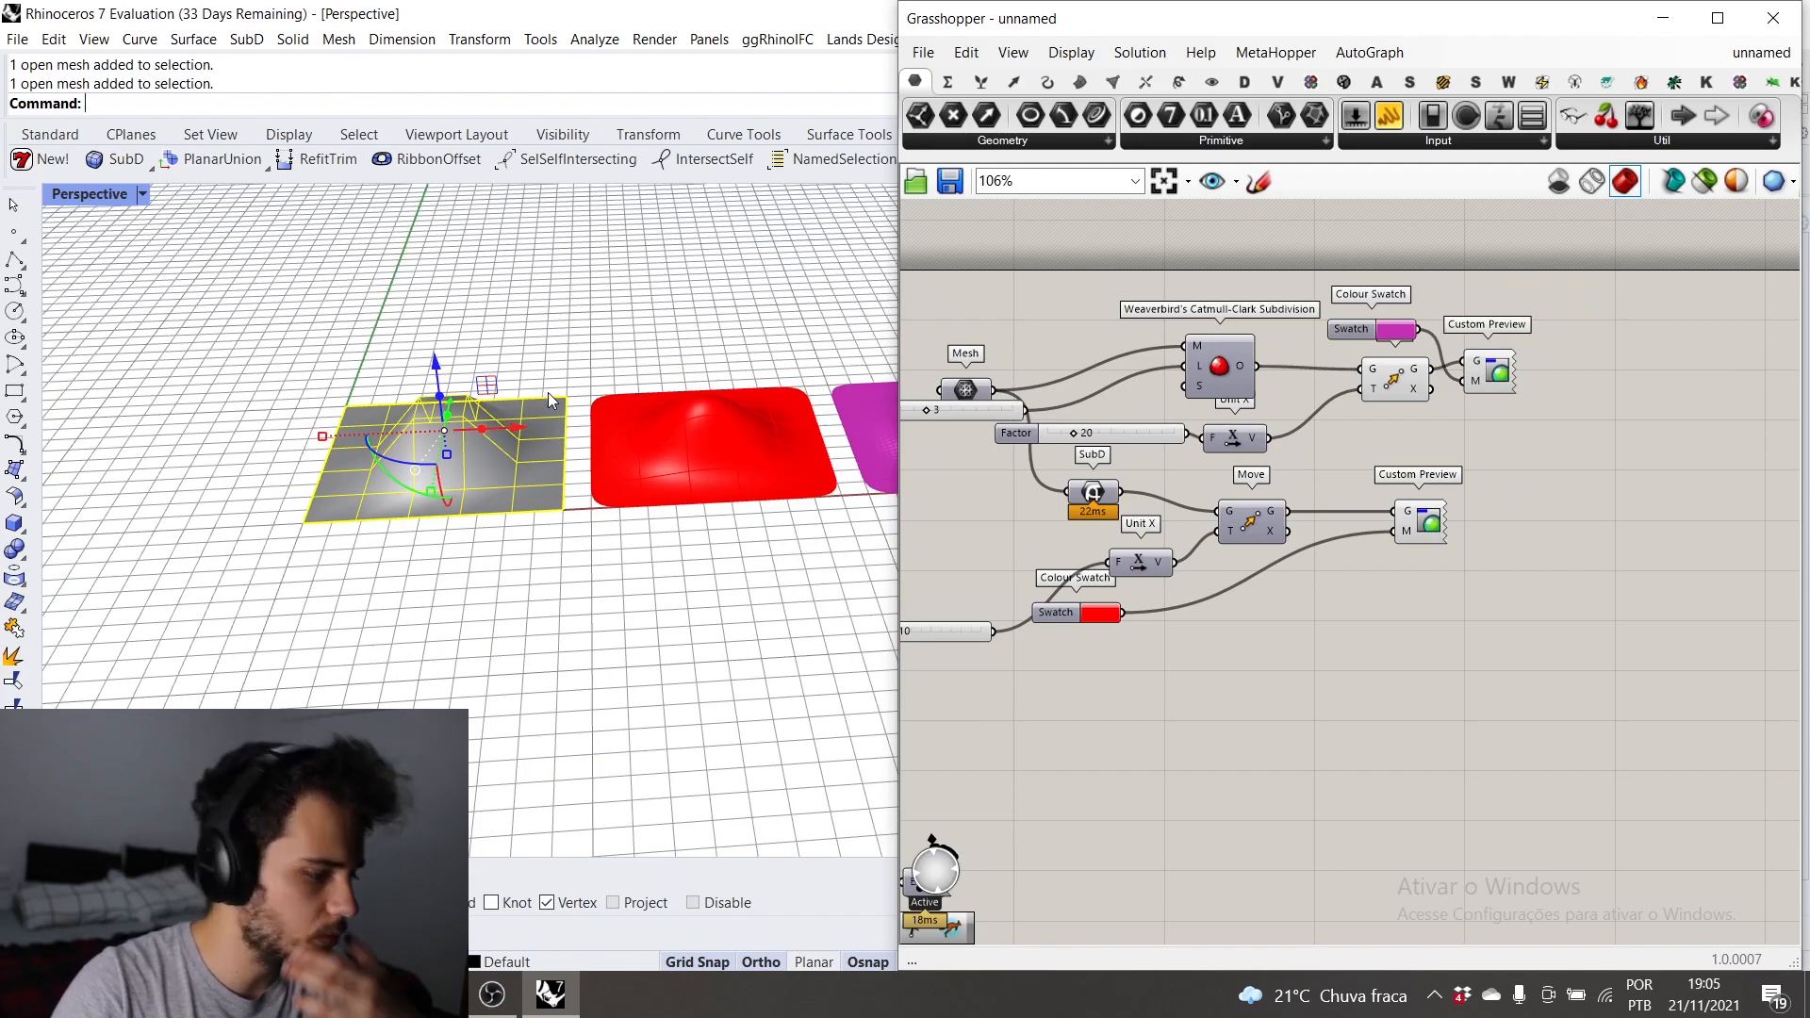
{"action": "right_click_drag", "start_coordinate": [602, 382], "coordinate": [526, 438]}
{"action": "left_click", "coordinate": [499, 324]}
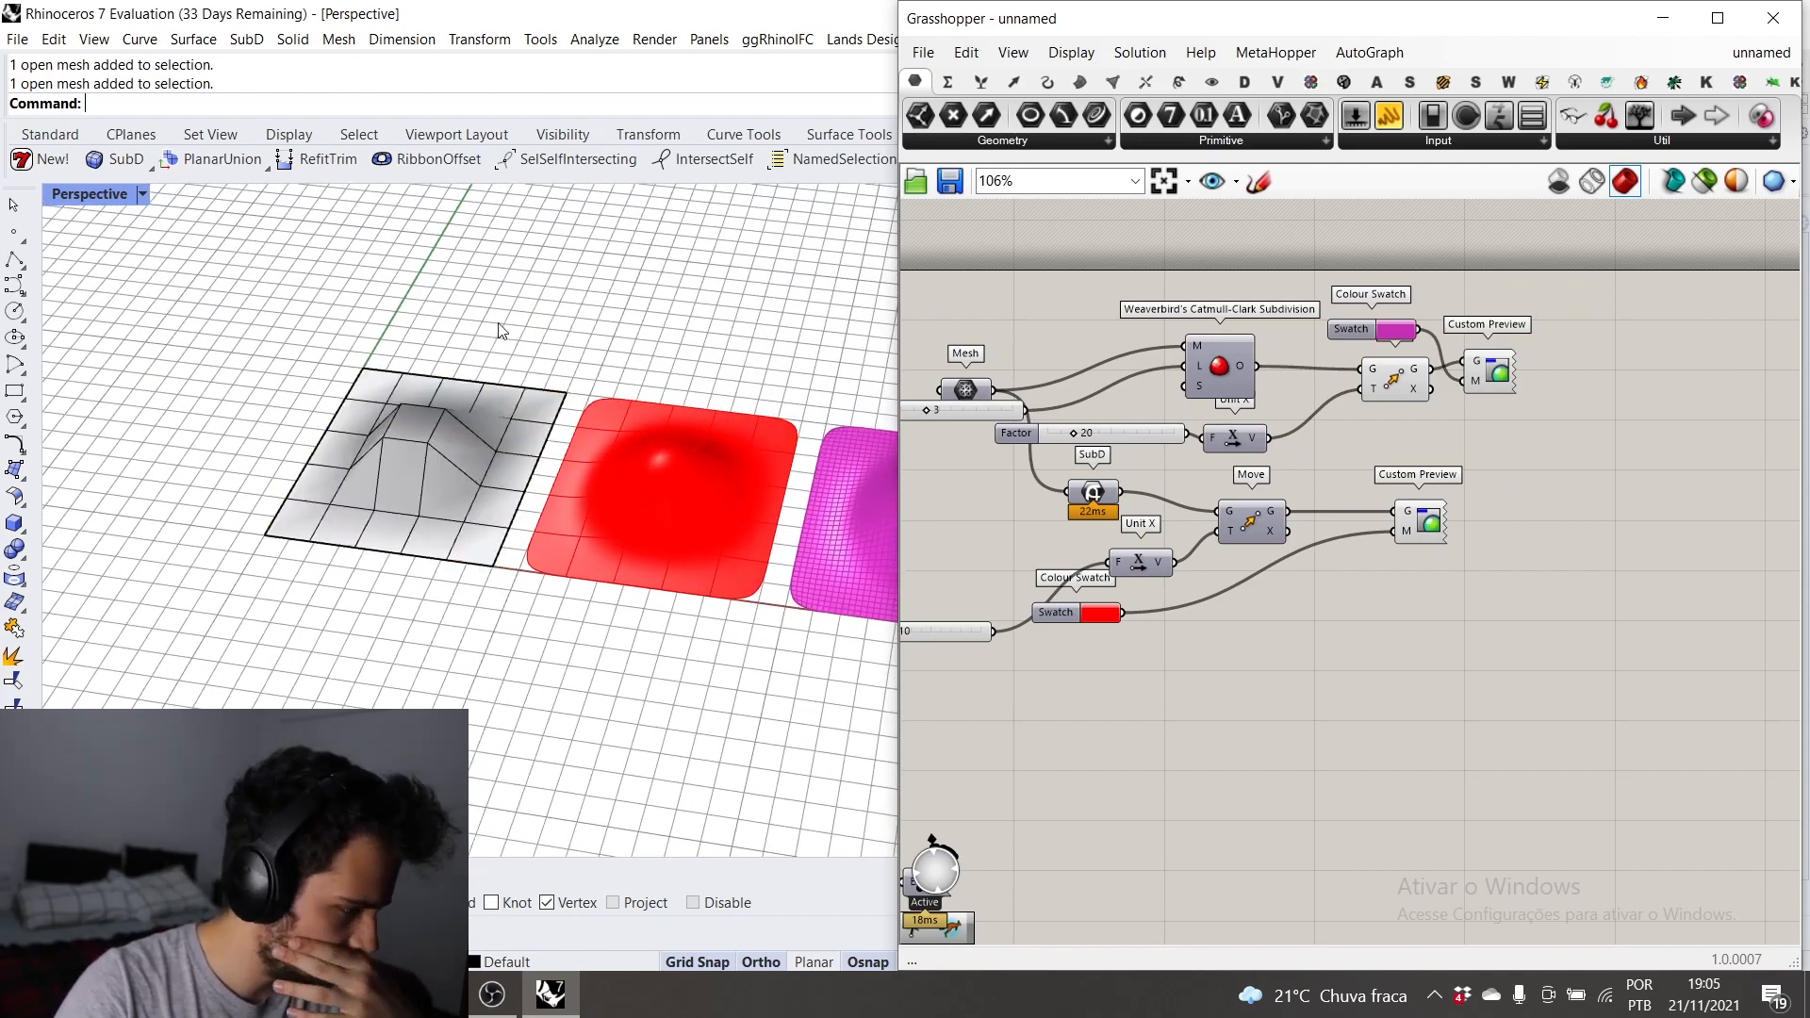
Step: Examine the three shapes side by side, closing in on the red SubD surface from a low angle
{"action": "scroll", "coordinate": [527, 320], "scroll_direction": "down", "scroll_amount": 2}
{"action": "scroll", "coordinate": [1146, 434], "scroll_direction": "down", "scroll_amount": 1}
{"action": "scroll", "coordinate": [591, 467], "scroll_direction": "down", "scroll_amount": 1}
{"action": "scroll", "coordinate": [481, 473], "scroll_direction": "down", "scroll_amount": 1}
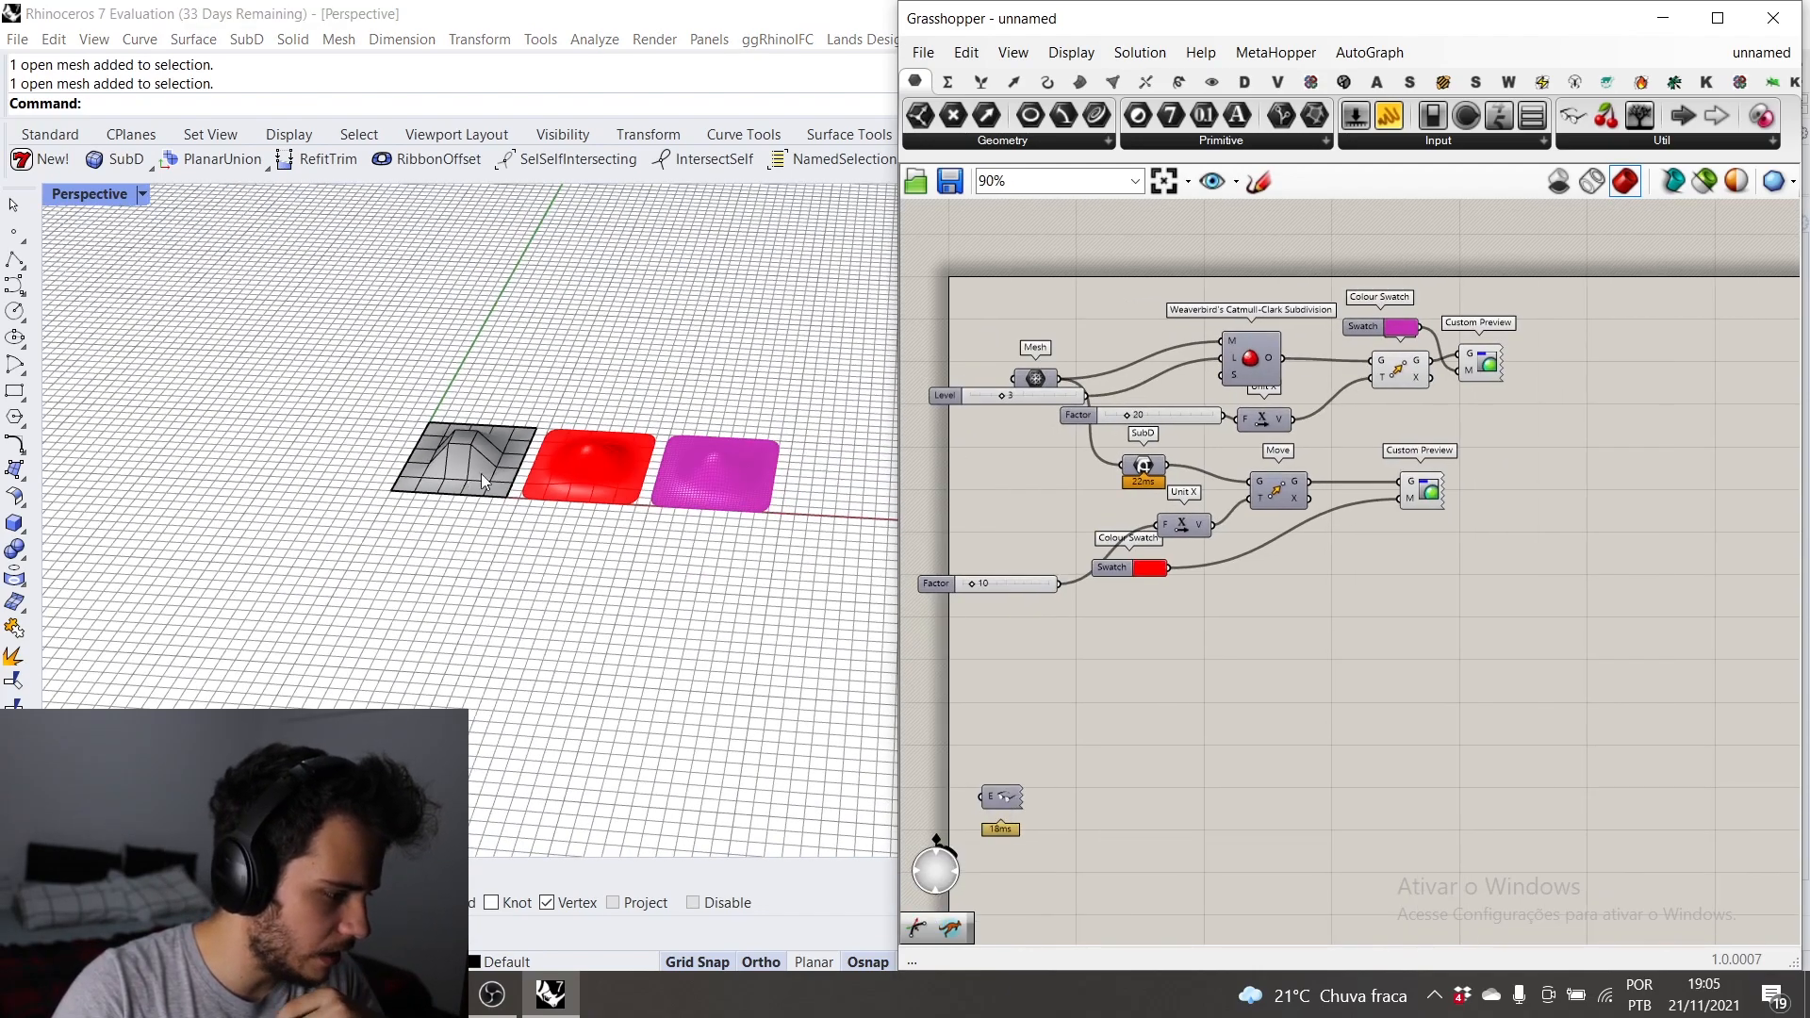
{"action": "scroll", "coordinate": [481, 473], "scroll_direction": "up", "scroll_amount": 3}
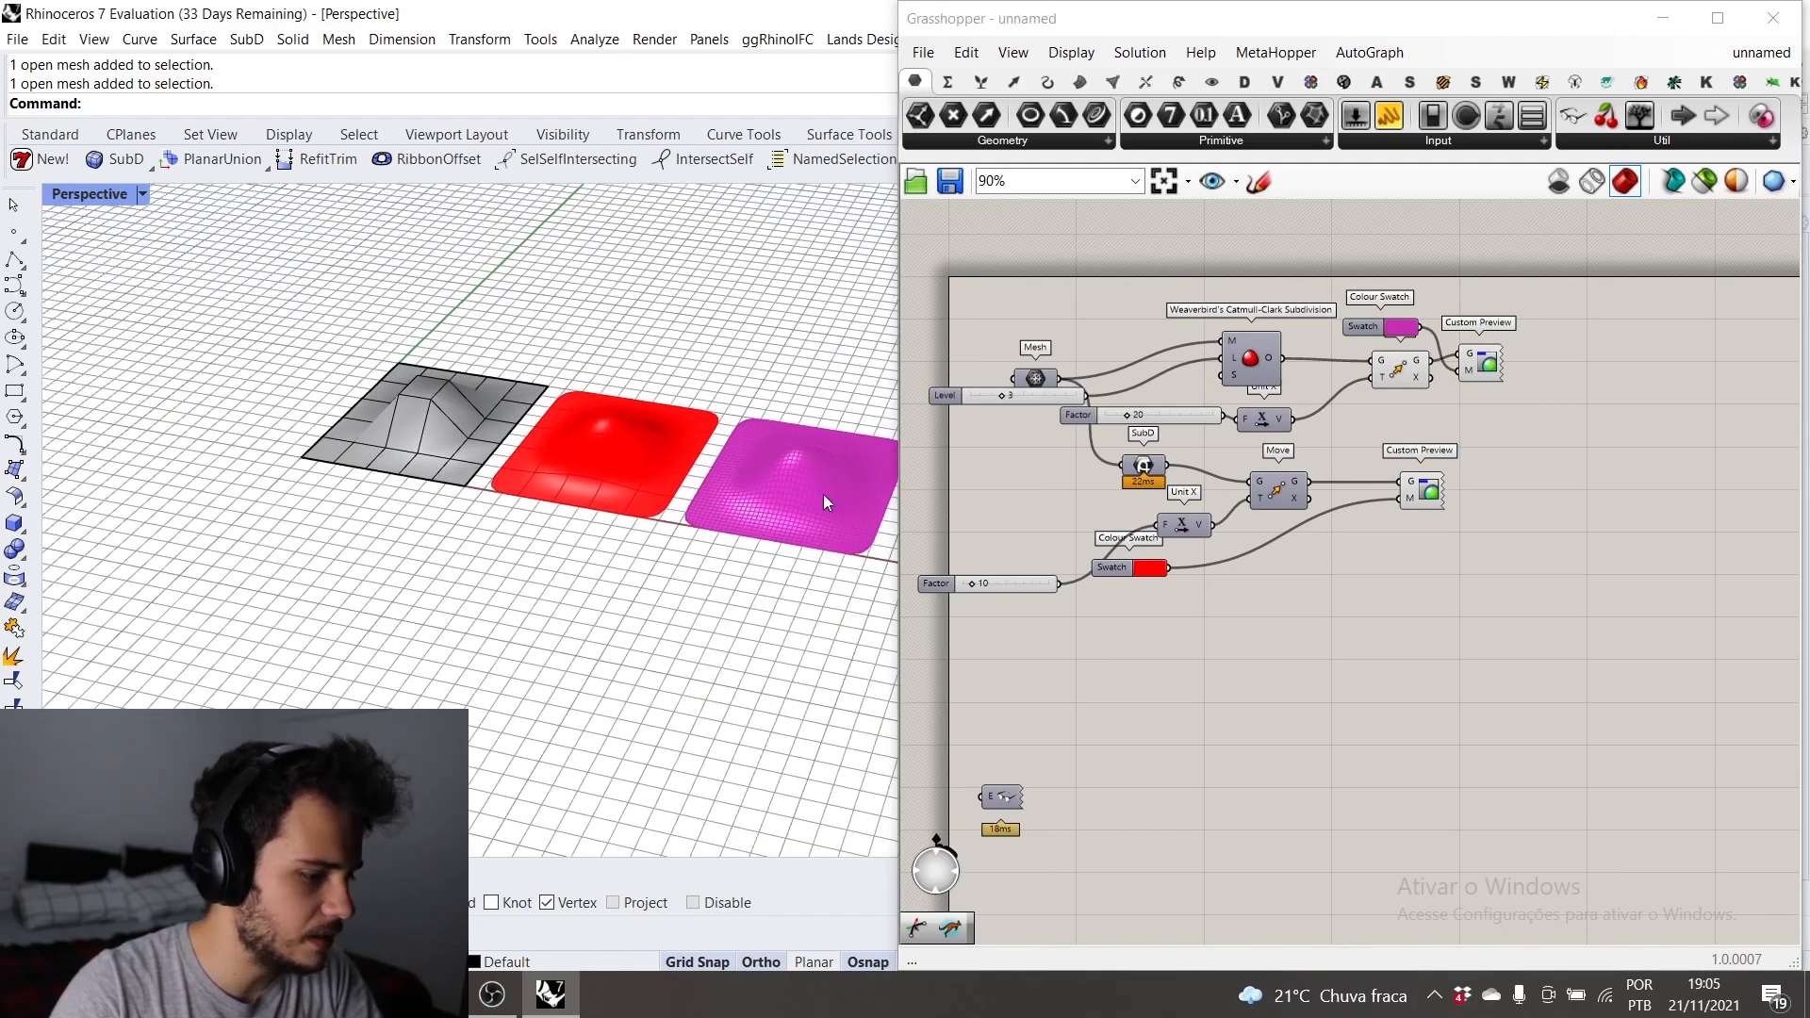
{"action": "scroll", "coordinate": [823, 494], "scroll_direction": "up", "scroll_amount": 5}
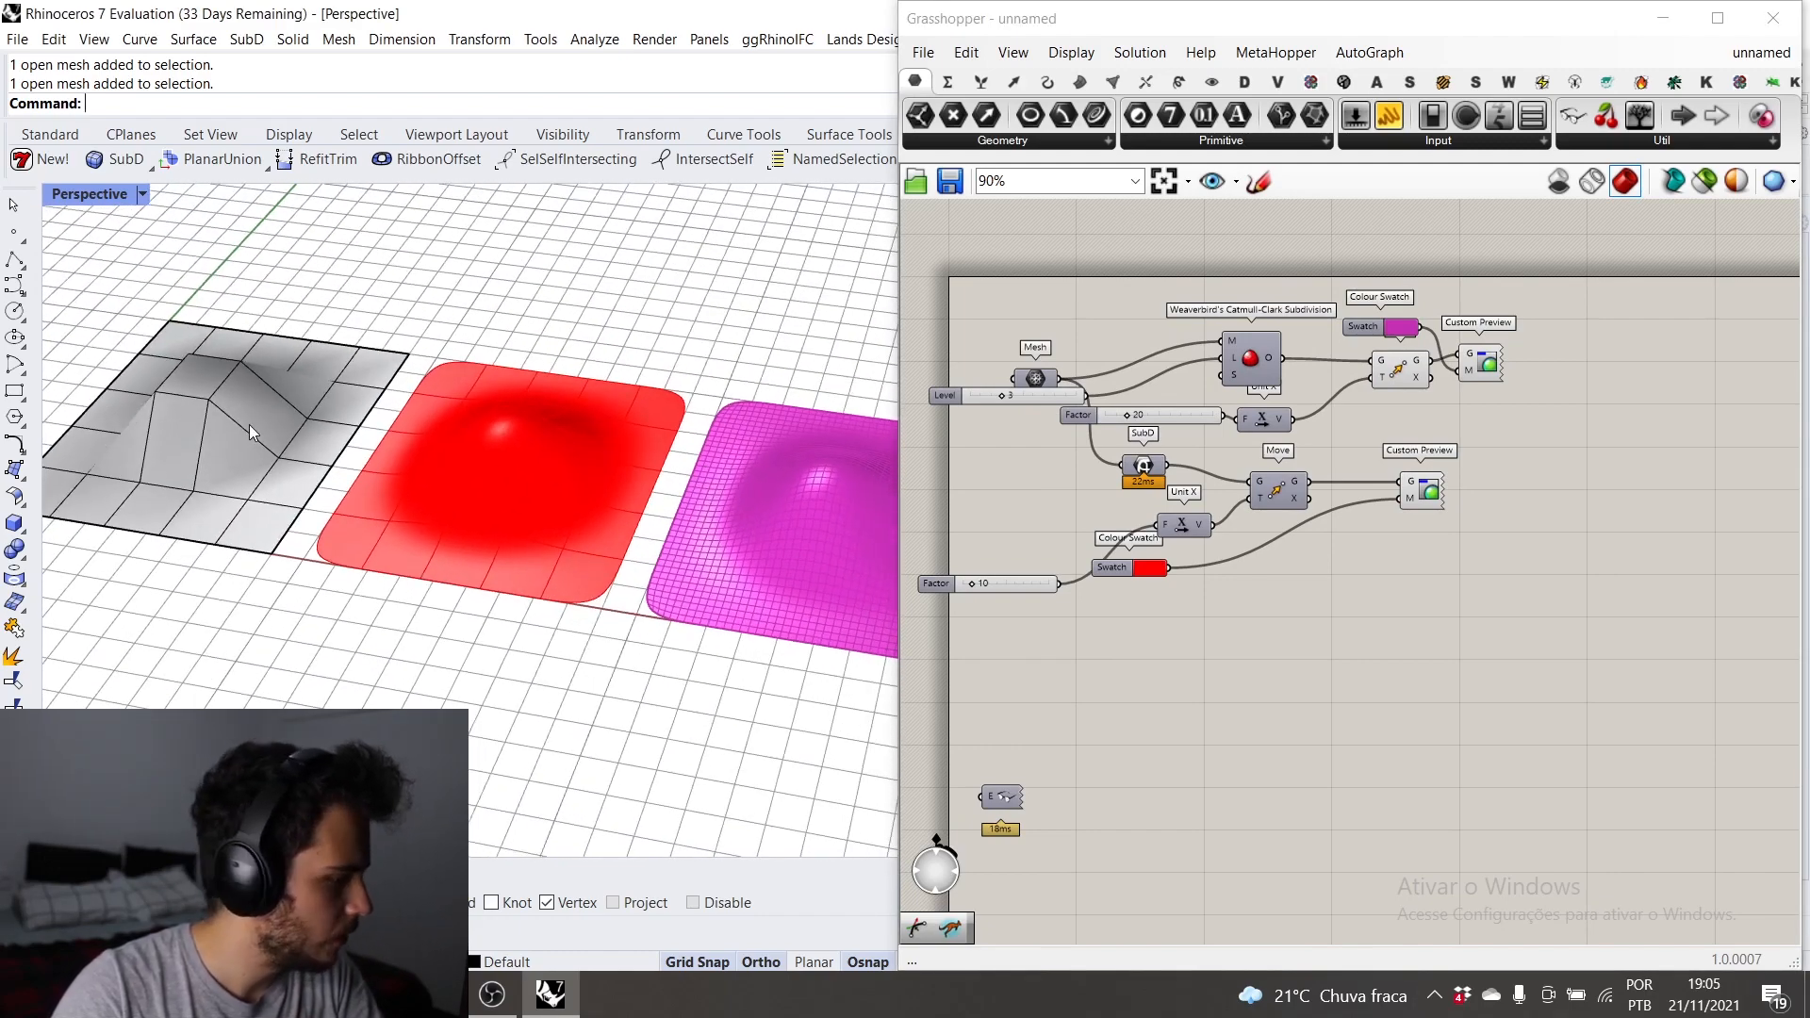
{"action": "scroll", "coordinate": [456, 439], "scroll_direction": "up", "scroll_amount": 4}
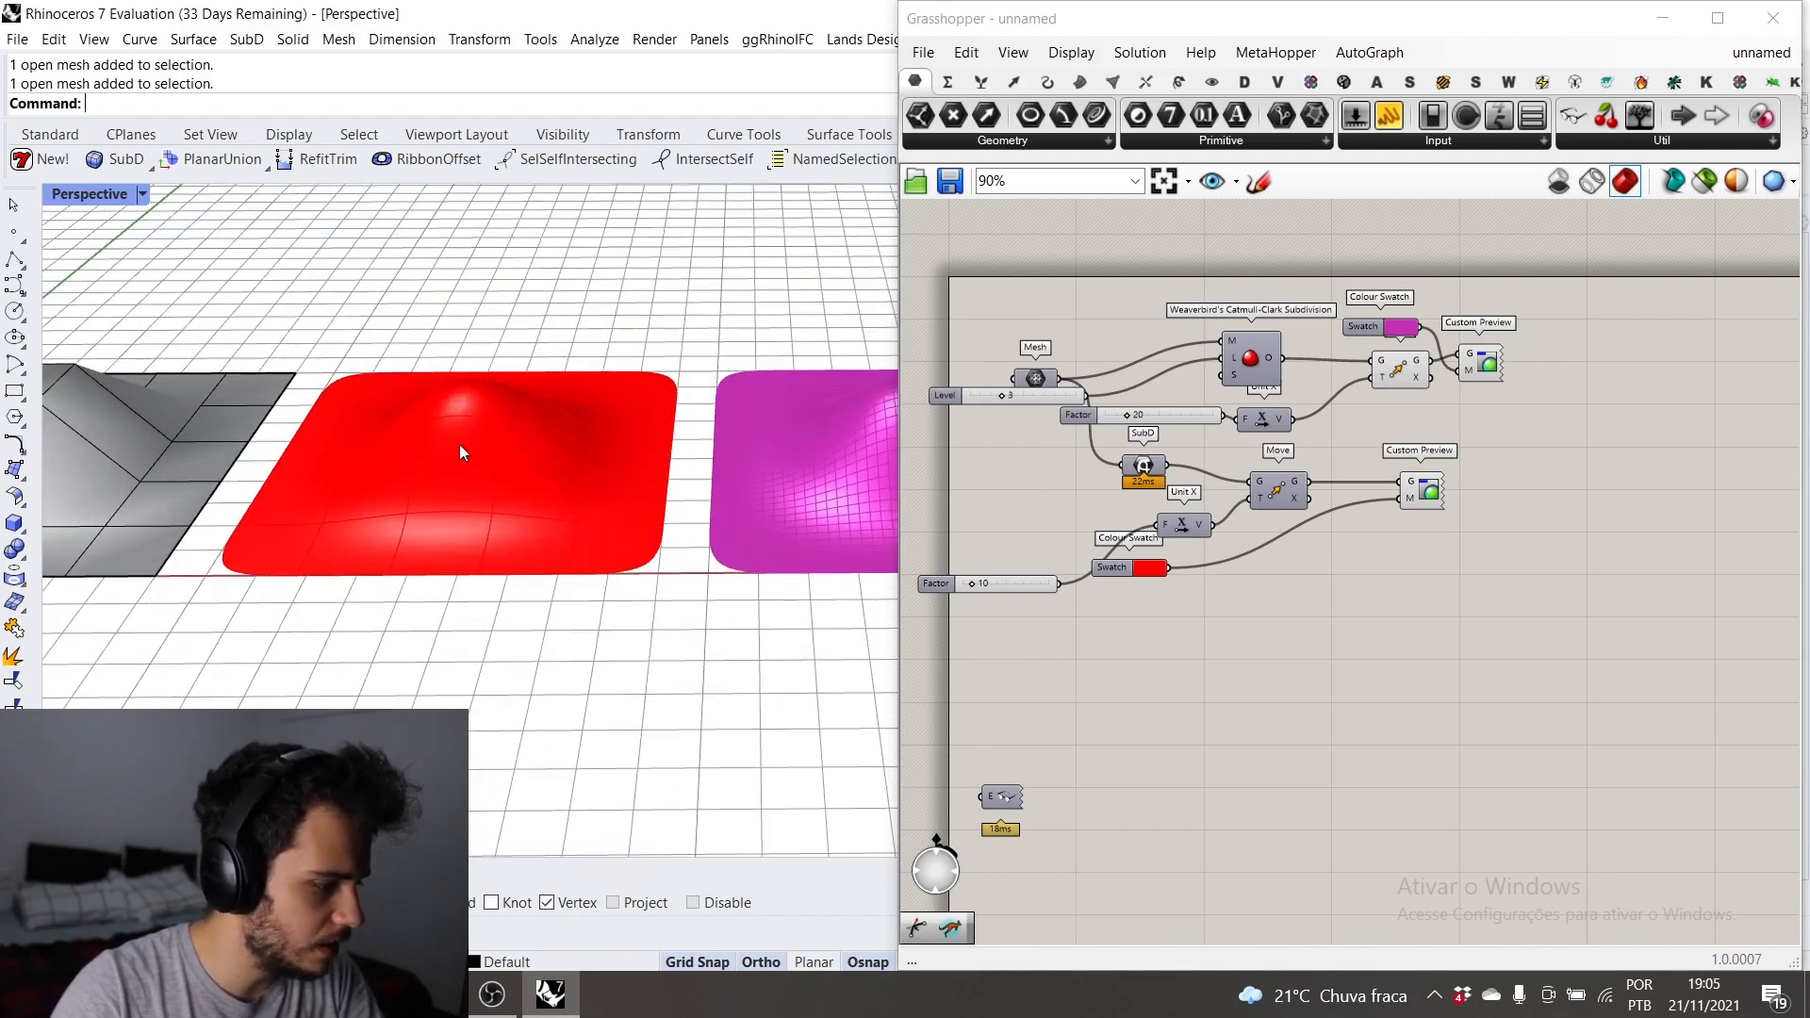
{"action": "scroll", "coordinate": [1046, 462], "scroll_direction": "up", "scroll_amount": 3}
Step: Inspect the SubD and Weaverbird's Catmull-Clark Subdivision branches fed by the Mesh component, selecting the SubD component
{"action": "left_click", "coordinate": [1192, 479]}
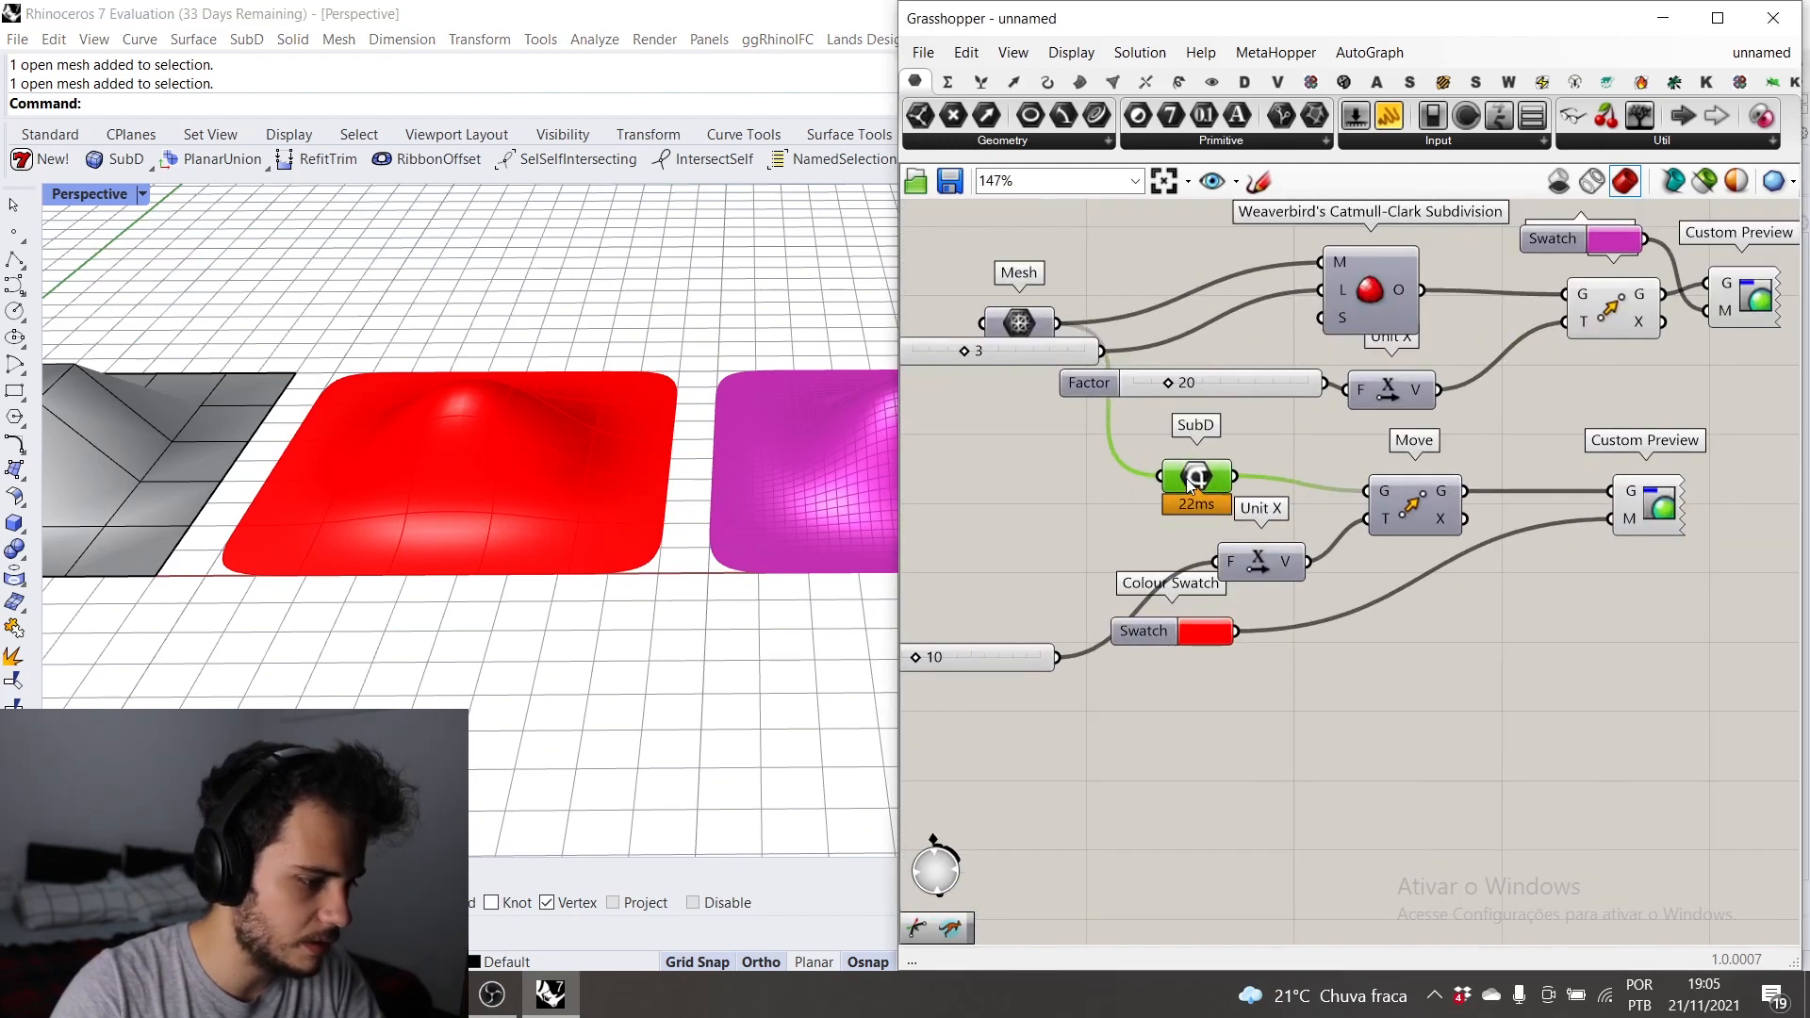
{"action": "scroll", "coordinate": [1159, 421], "scroll_direction": "down", "scroll_amount": 1}
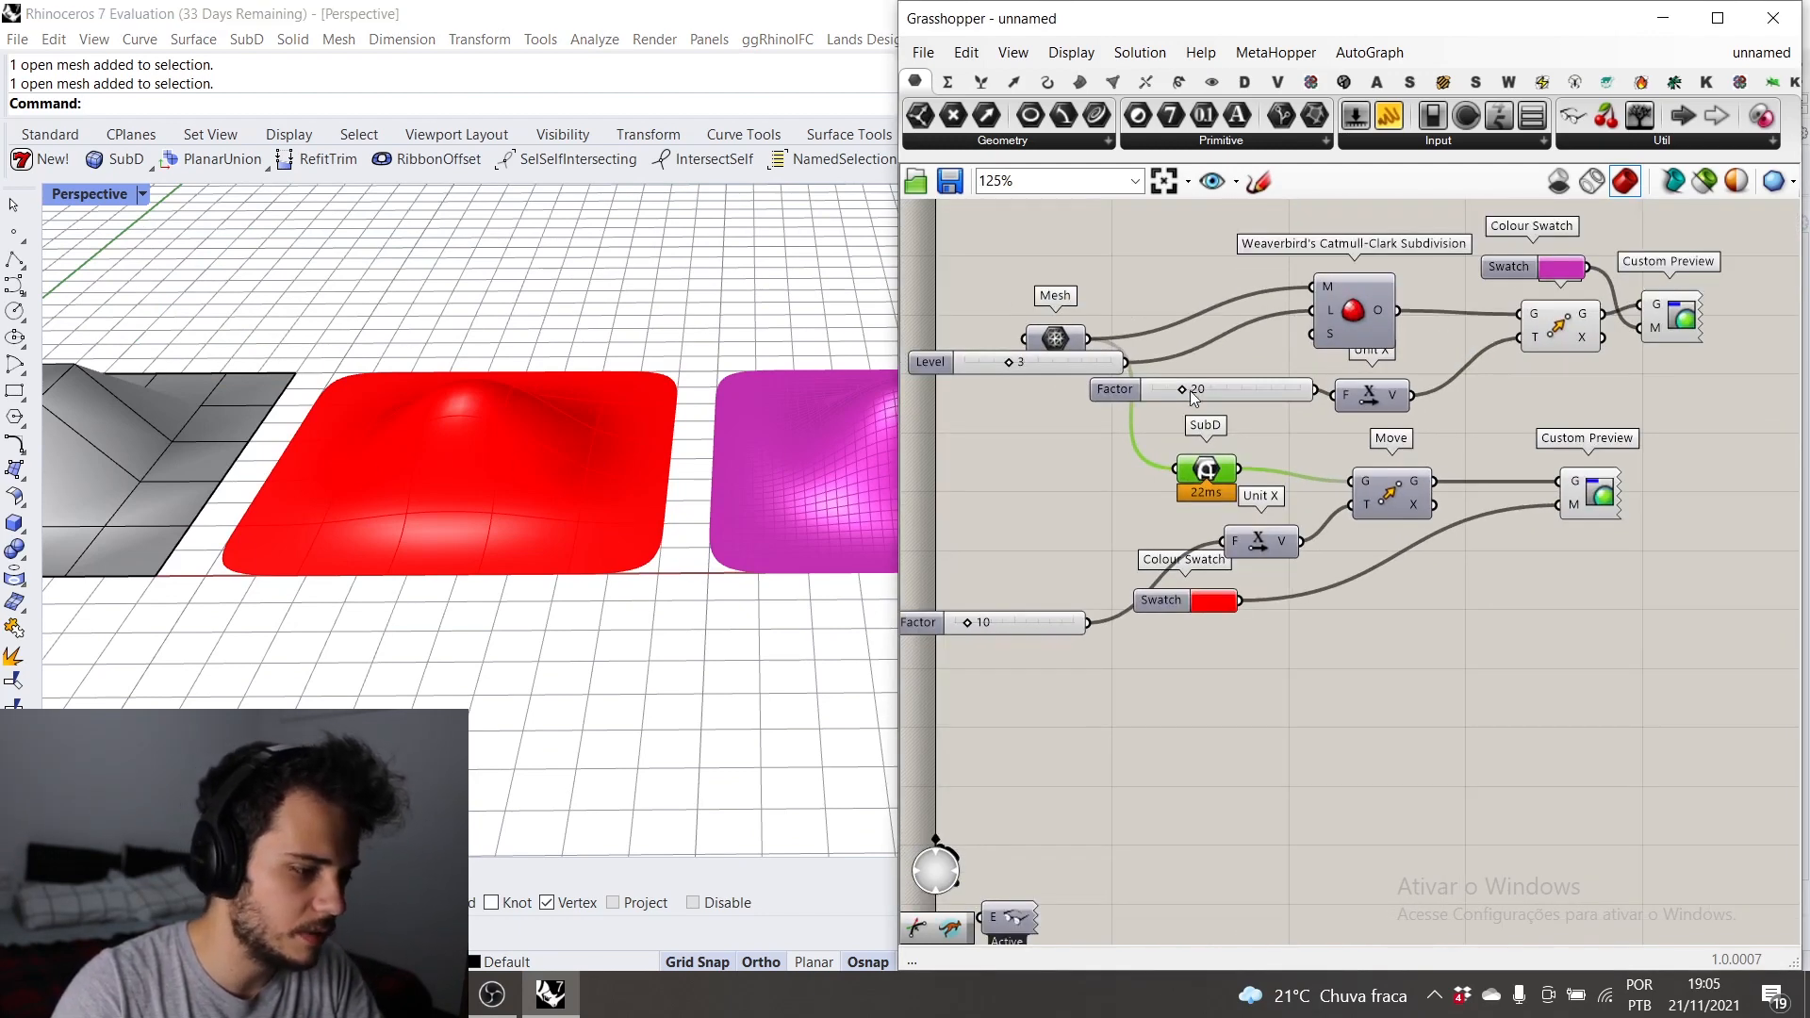
{"action": "scroll", "coordinate": [1278, 394], "scroll_direction": "down", "scroll_amount": 1}
{"action": "right_click_drag", "start_coordinate": [608, 566], "coordinate": [561, 580]}
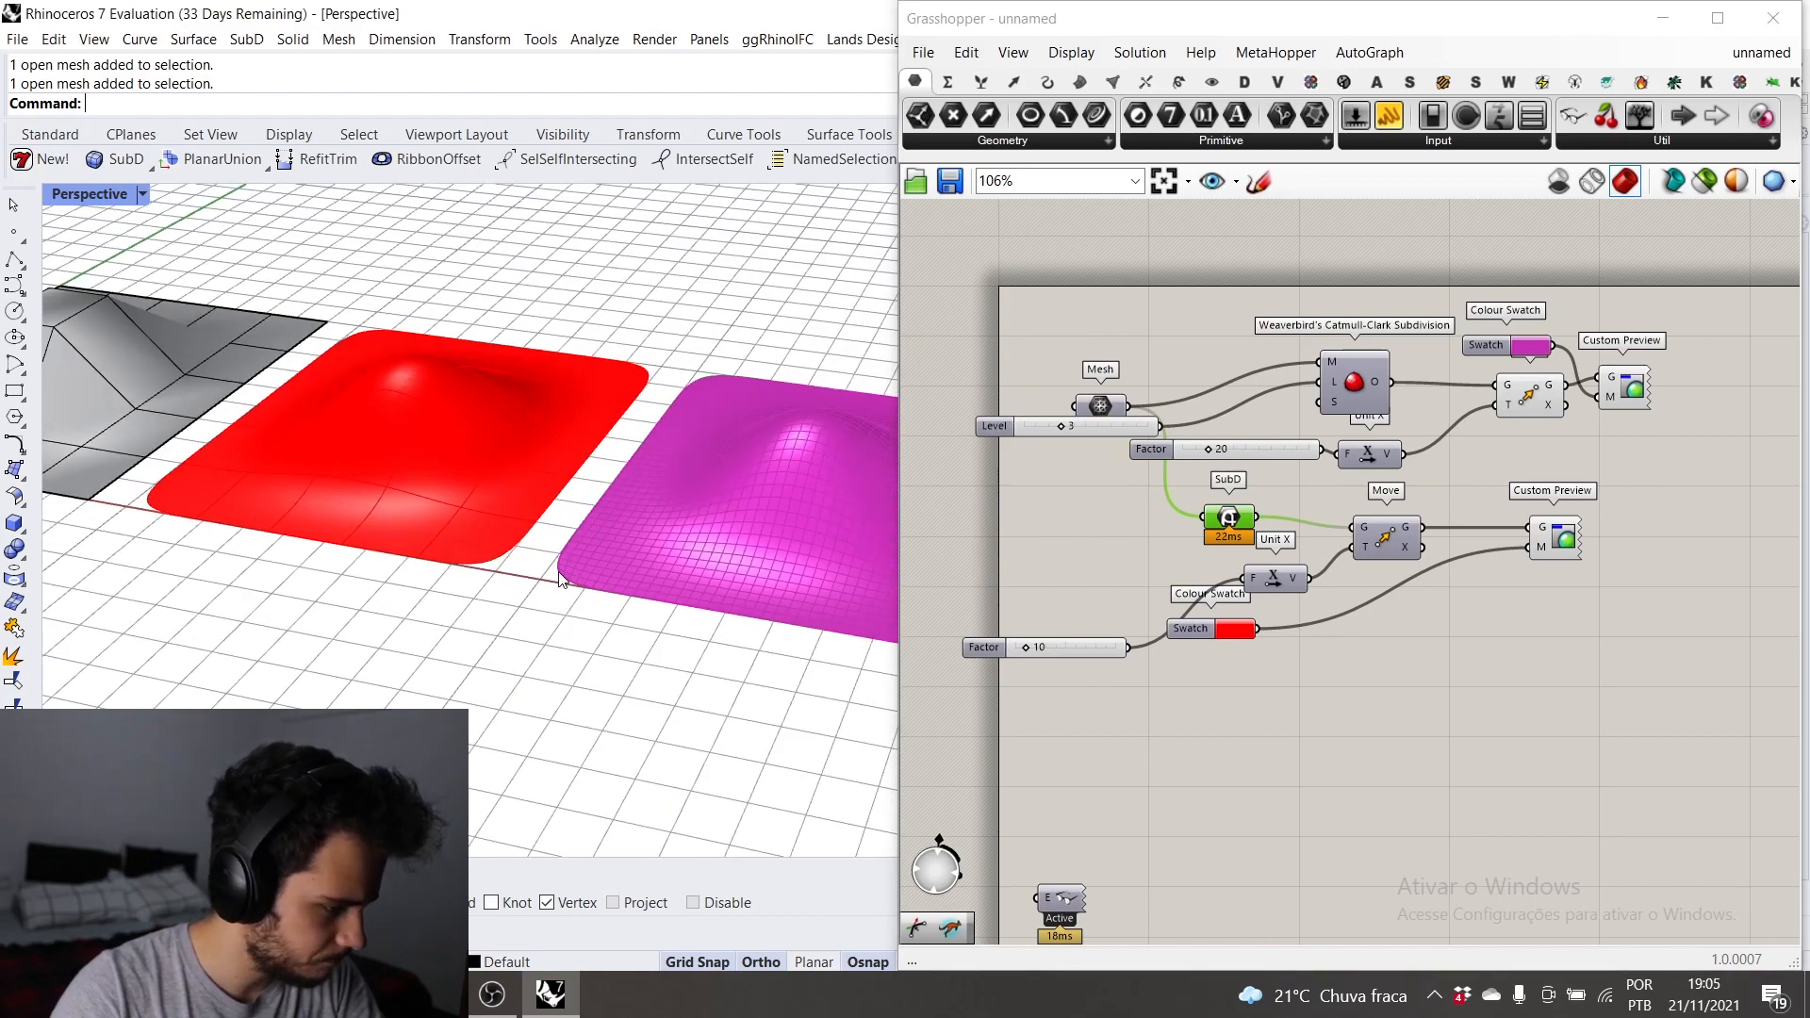
{"action": "scroll", "coordinate": [1277, 339], "scroll_direction": "up", "scroll_amount": 5}
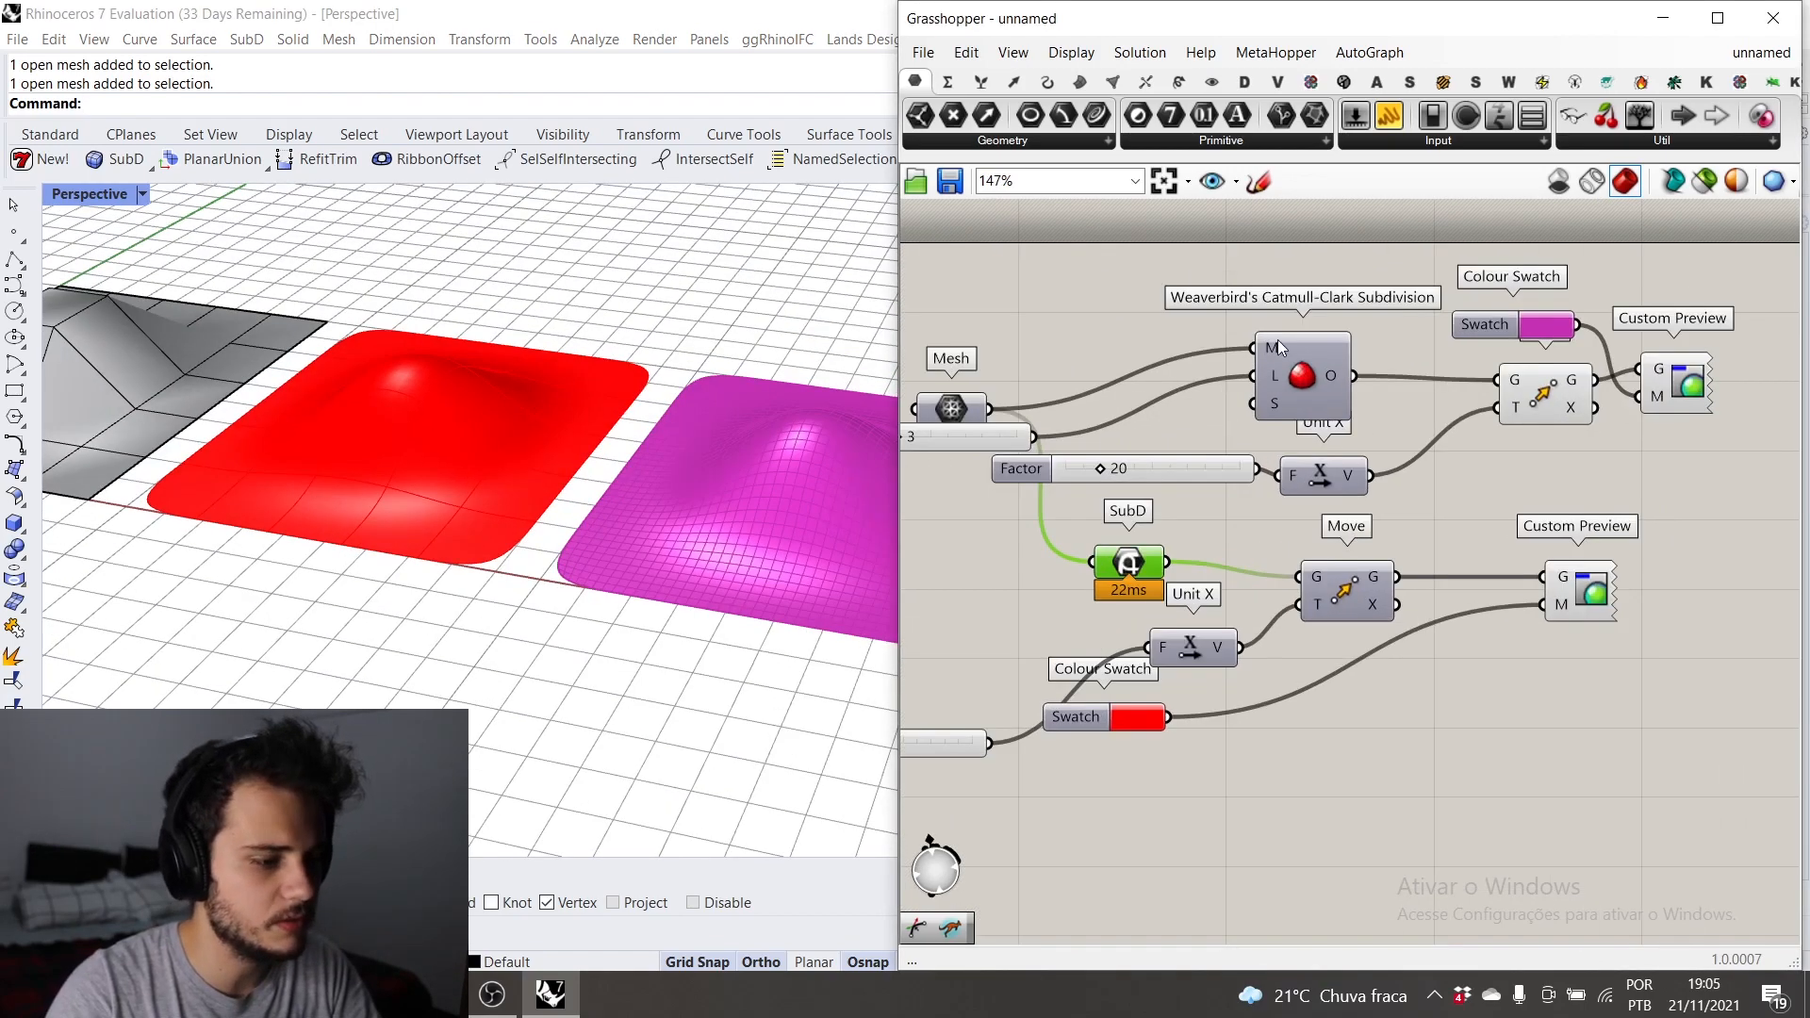
{"action": "scroll", "coordinate": [1273, 297], "scroll_direction": "down", "scroll_amount": 3}
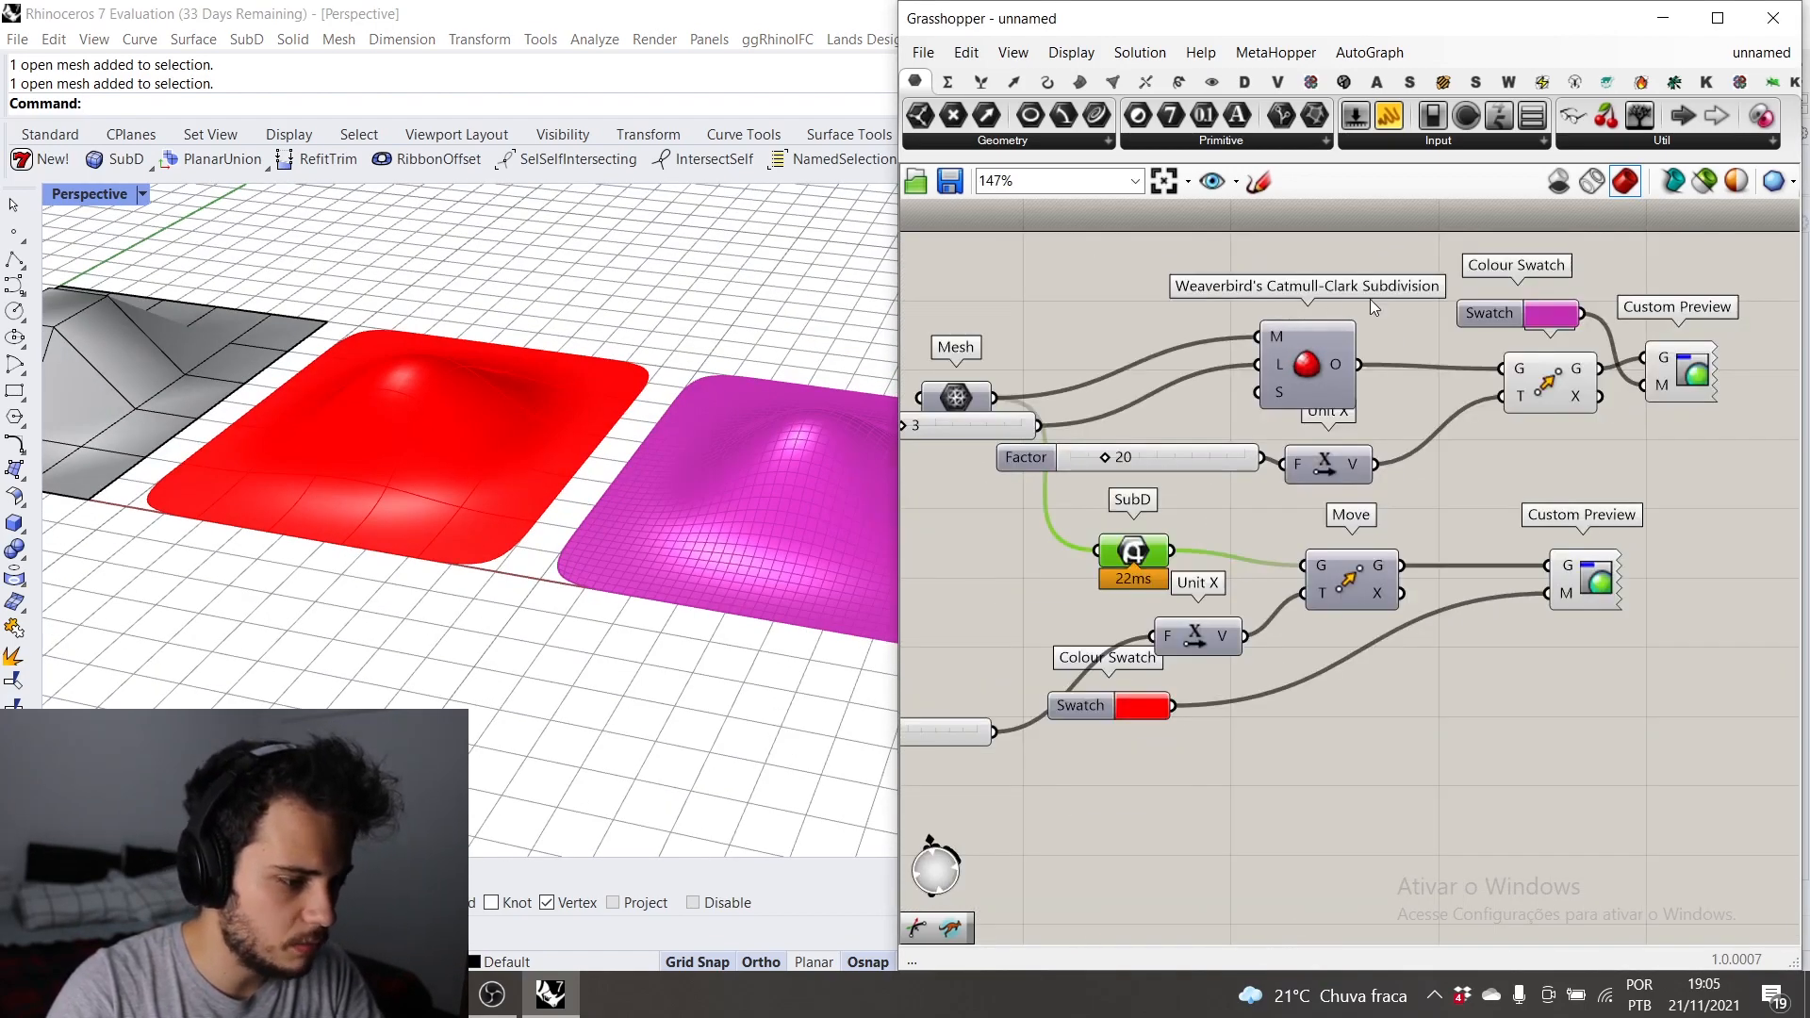
{"action": "scroll", "coordinate": [1371, 298], "scroll_direction": "down", "scroll_amount": 2}
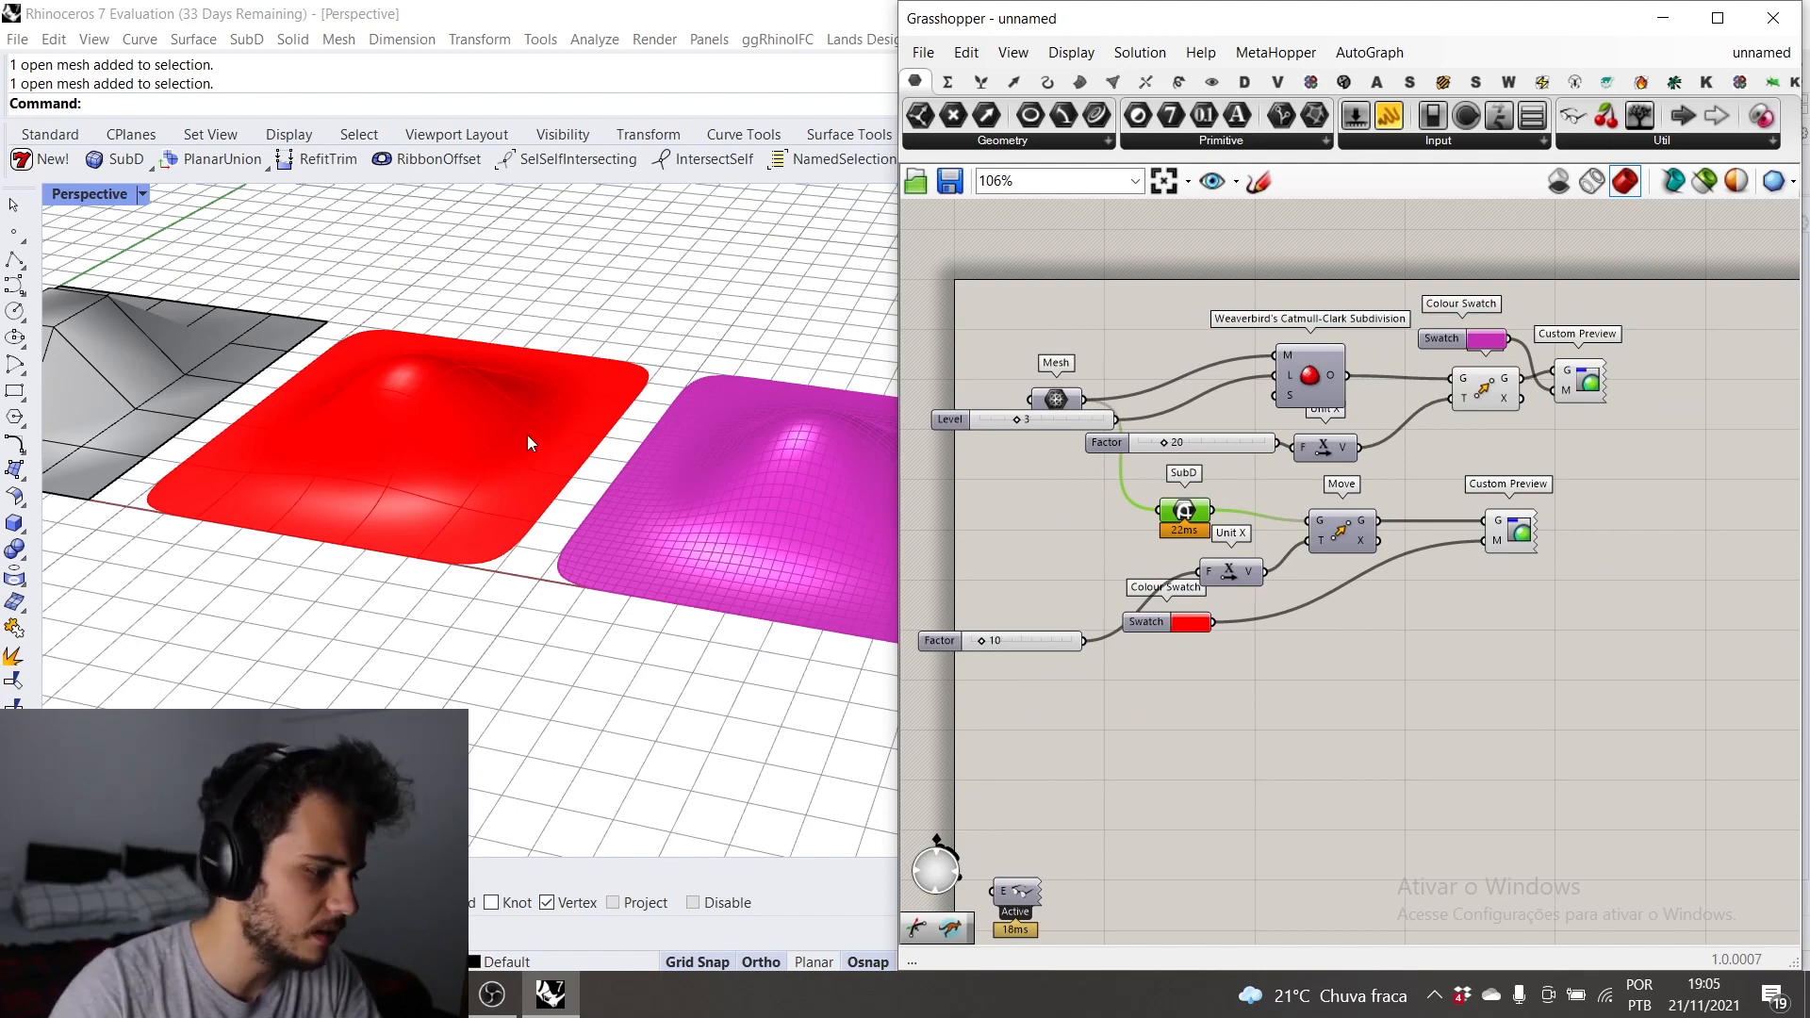
Step: Examine the coarse faces of the grey source mesh up close, followed by an overview of all three shapes
{"action": "scroll", "coordinate": [528, 433], "scroll_direction": "down", "scroll_amount": 3}
{"action": "scroll", "coordinate": [139, 568], "scroll_direction": "up", "scroll_amount": 6}
{"action": "scroll", "coordinate": [61, 567], "scroll_direction": "up", "scroll_amount": 3}
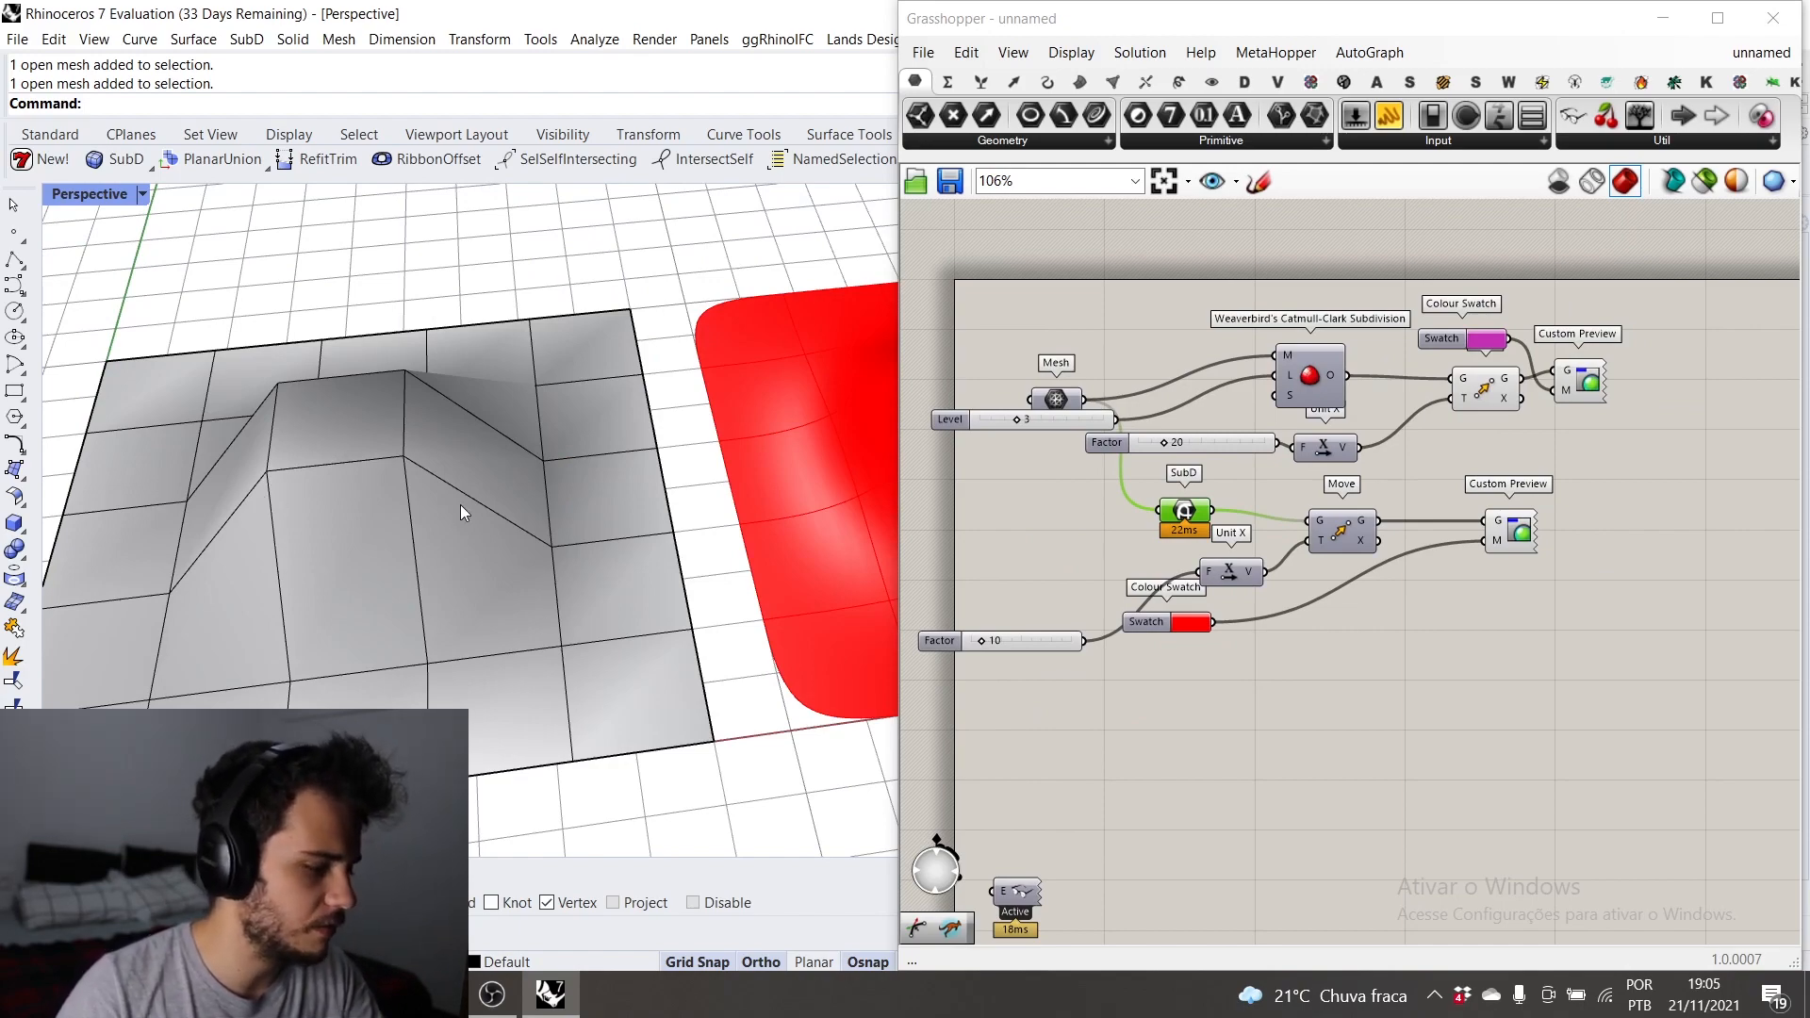
{"action": "scroll", "coordinate": [461, 505], "scroll_direction": "down", "scroll_amount": 6}
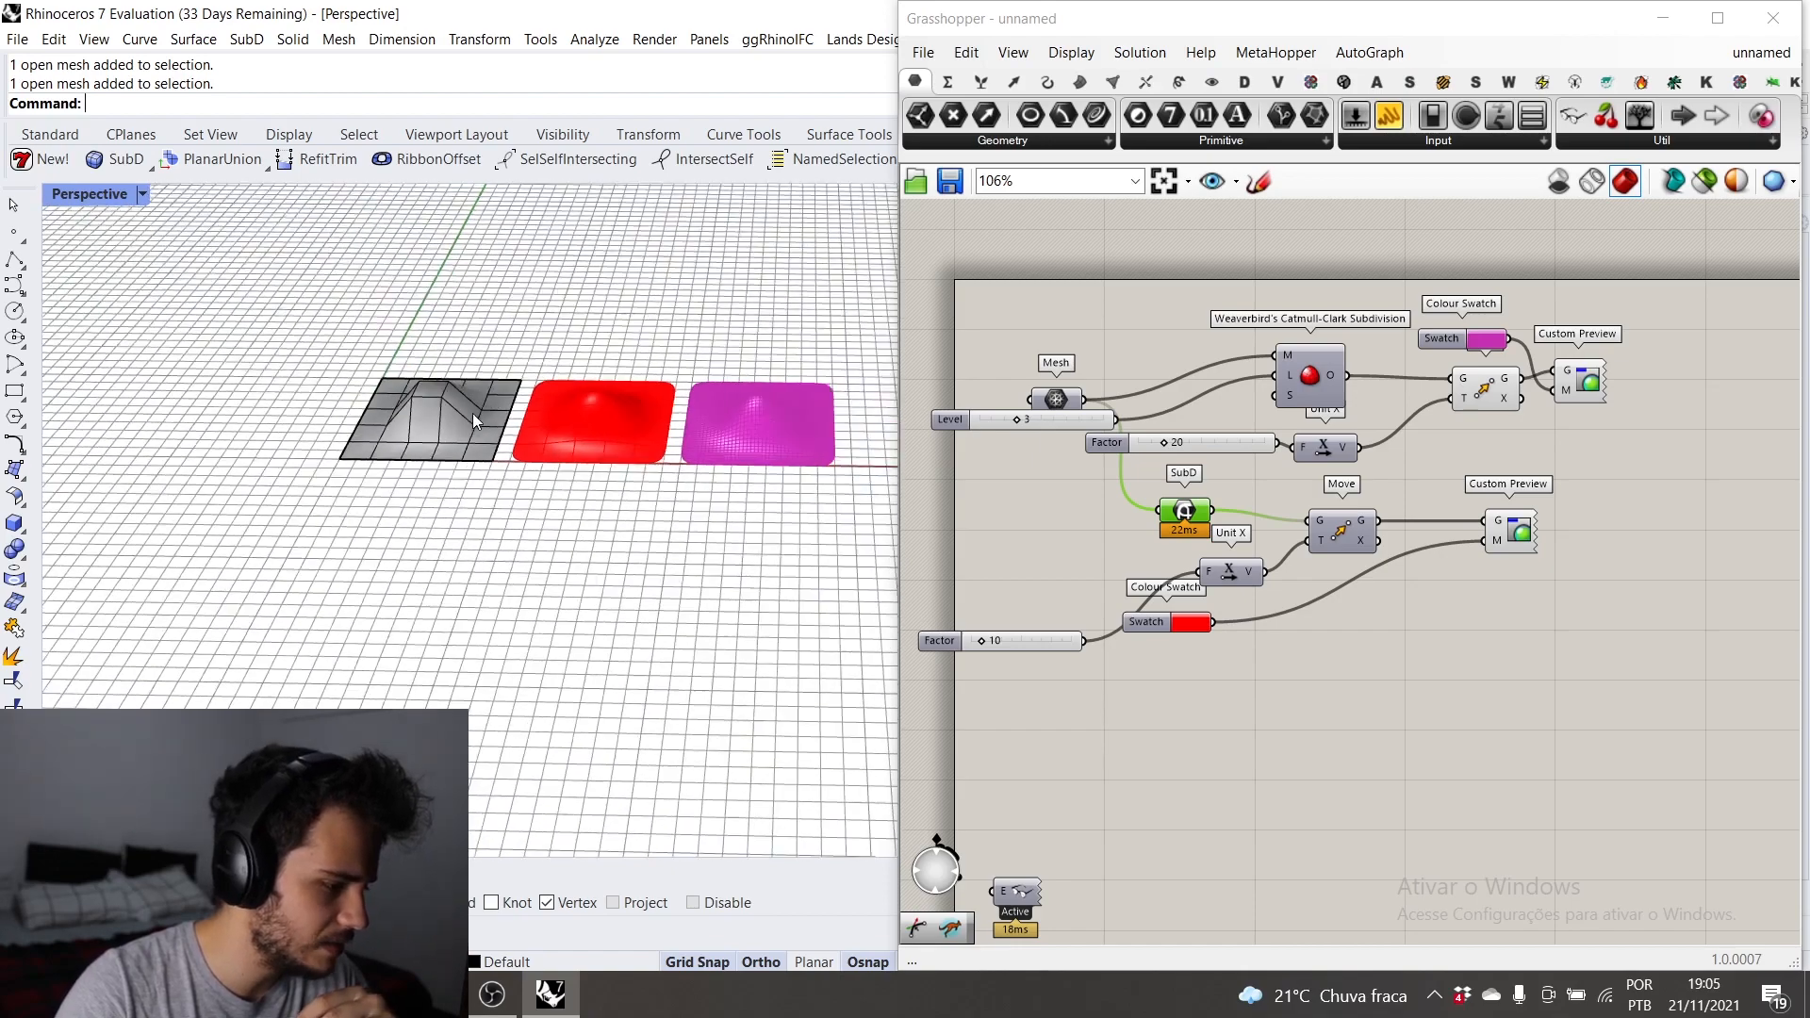
{"action": "right_click_drag", "start_coordinate": [472, 413], "coordinate": [602, 467]}
{"action": "scroll", "coordinate": [948, 502], "scroll_direction": "up", "scroll_amount": 1}
{"action": "scroll", "coordinate": [665, 484], "scroll_direction": "up", "scroll_amount": 2}
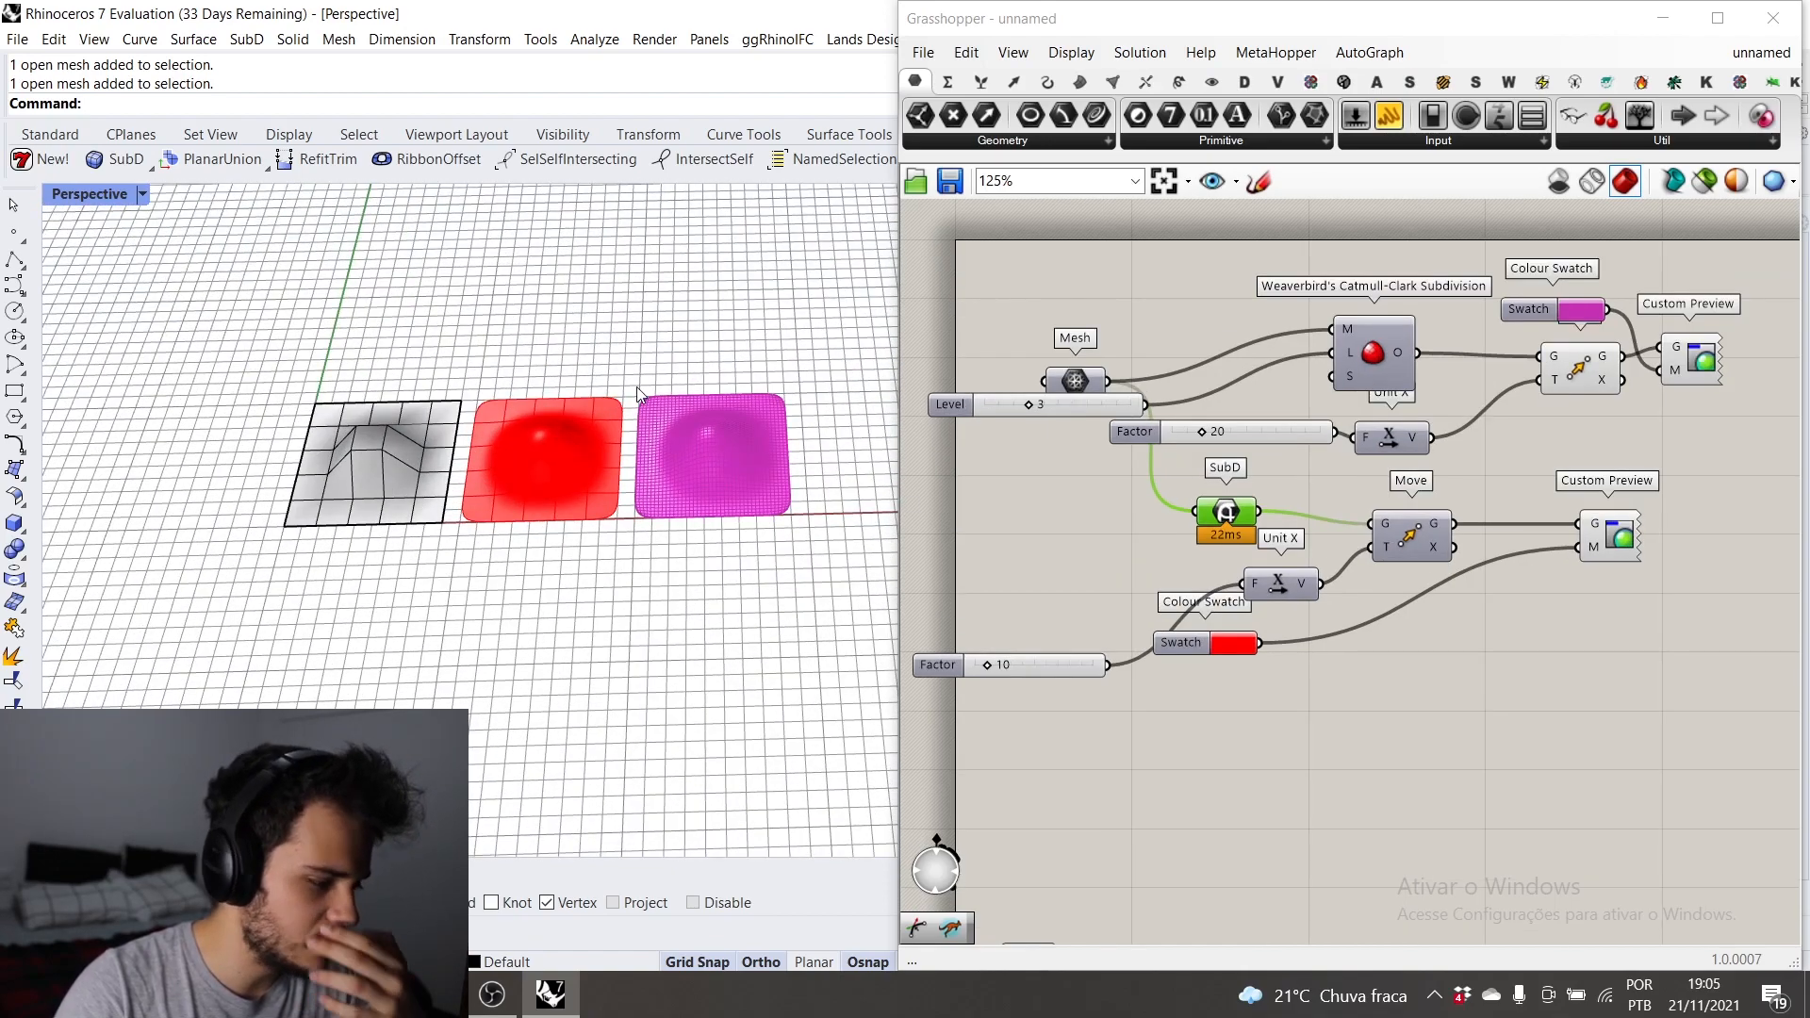
Step: Examine the dense face grid of the magenta Catmull-Clark mesh up close
{"action": "scroll", "coordinate": [646, 387], "scroll_direction": "up", "scroll_amount": 2}
{"action": "right_click_drag", "start_coordinate": [649, 387], "coordinate": [651, 352]}
{"action": "scroll", "coordinate": [707, 366], "scroll_direction": "up", "scroll_amount": 7}
{"action": "scroll", "coordinate": [806, 494], "scroll_direction": "up", "scroll_amount": 4}
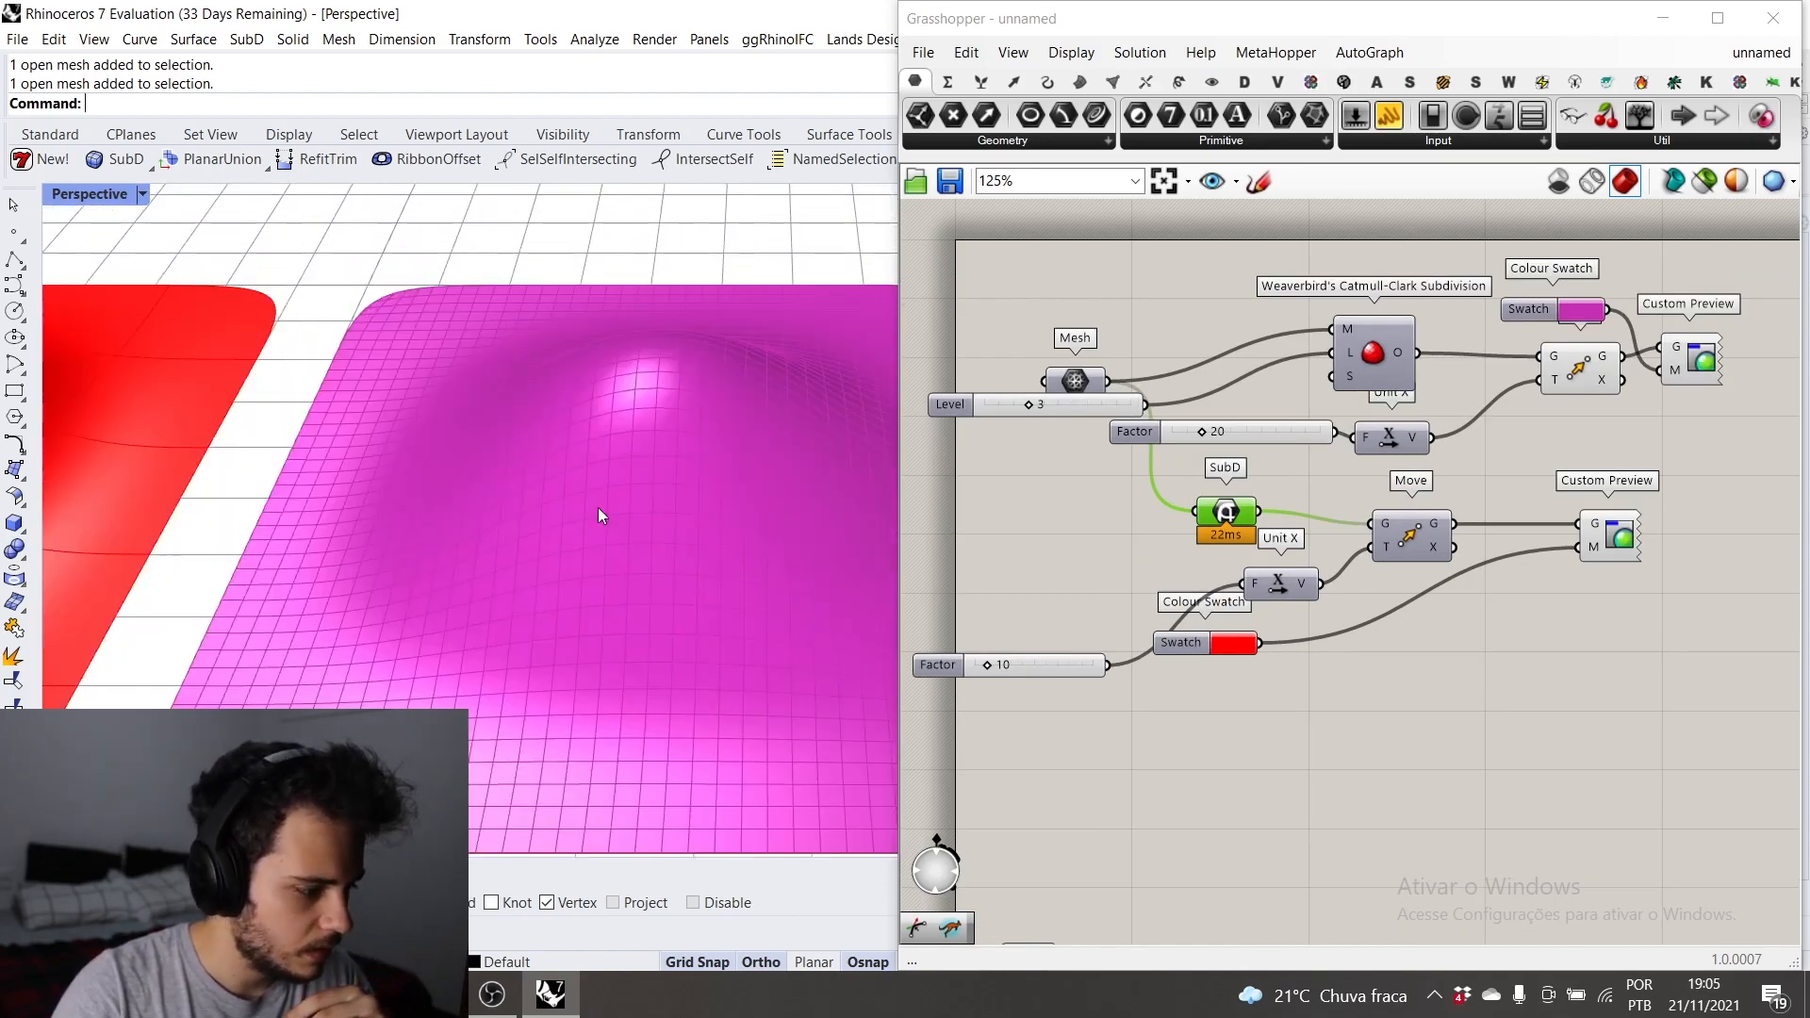
{"action": "scroll", "coordinate": [598, 507], "scroll_direction": "down", "scroll_amount": 5}
{"action": "scroll", "coordinate": [670, 505], "scroll_direction": "up", "scroll_amount": 6}
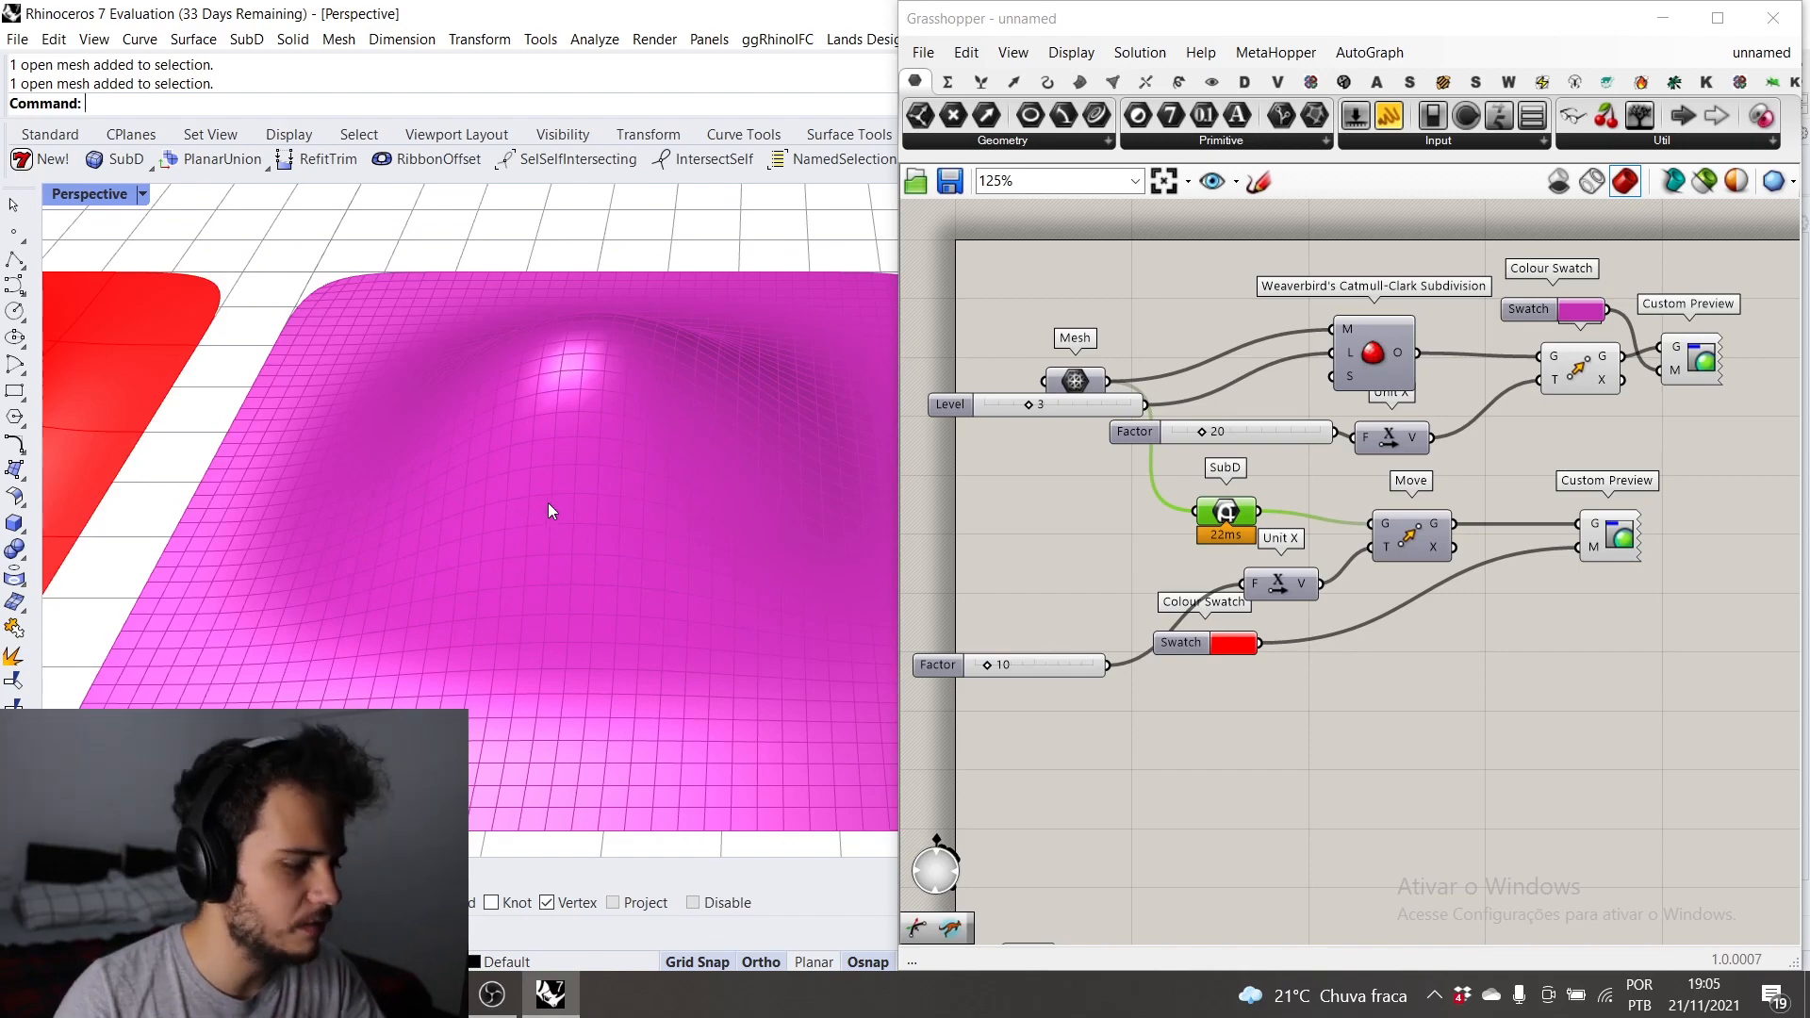
{"action": "scroll", "coordinate": [546, 501], "scroll_direction": "down", "scroll_amount": 6}
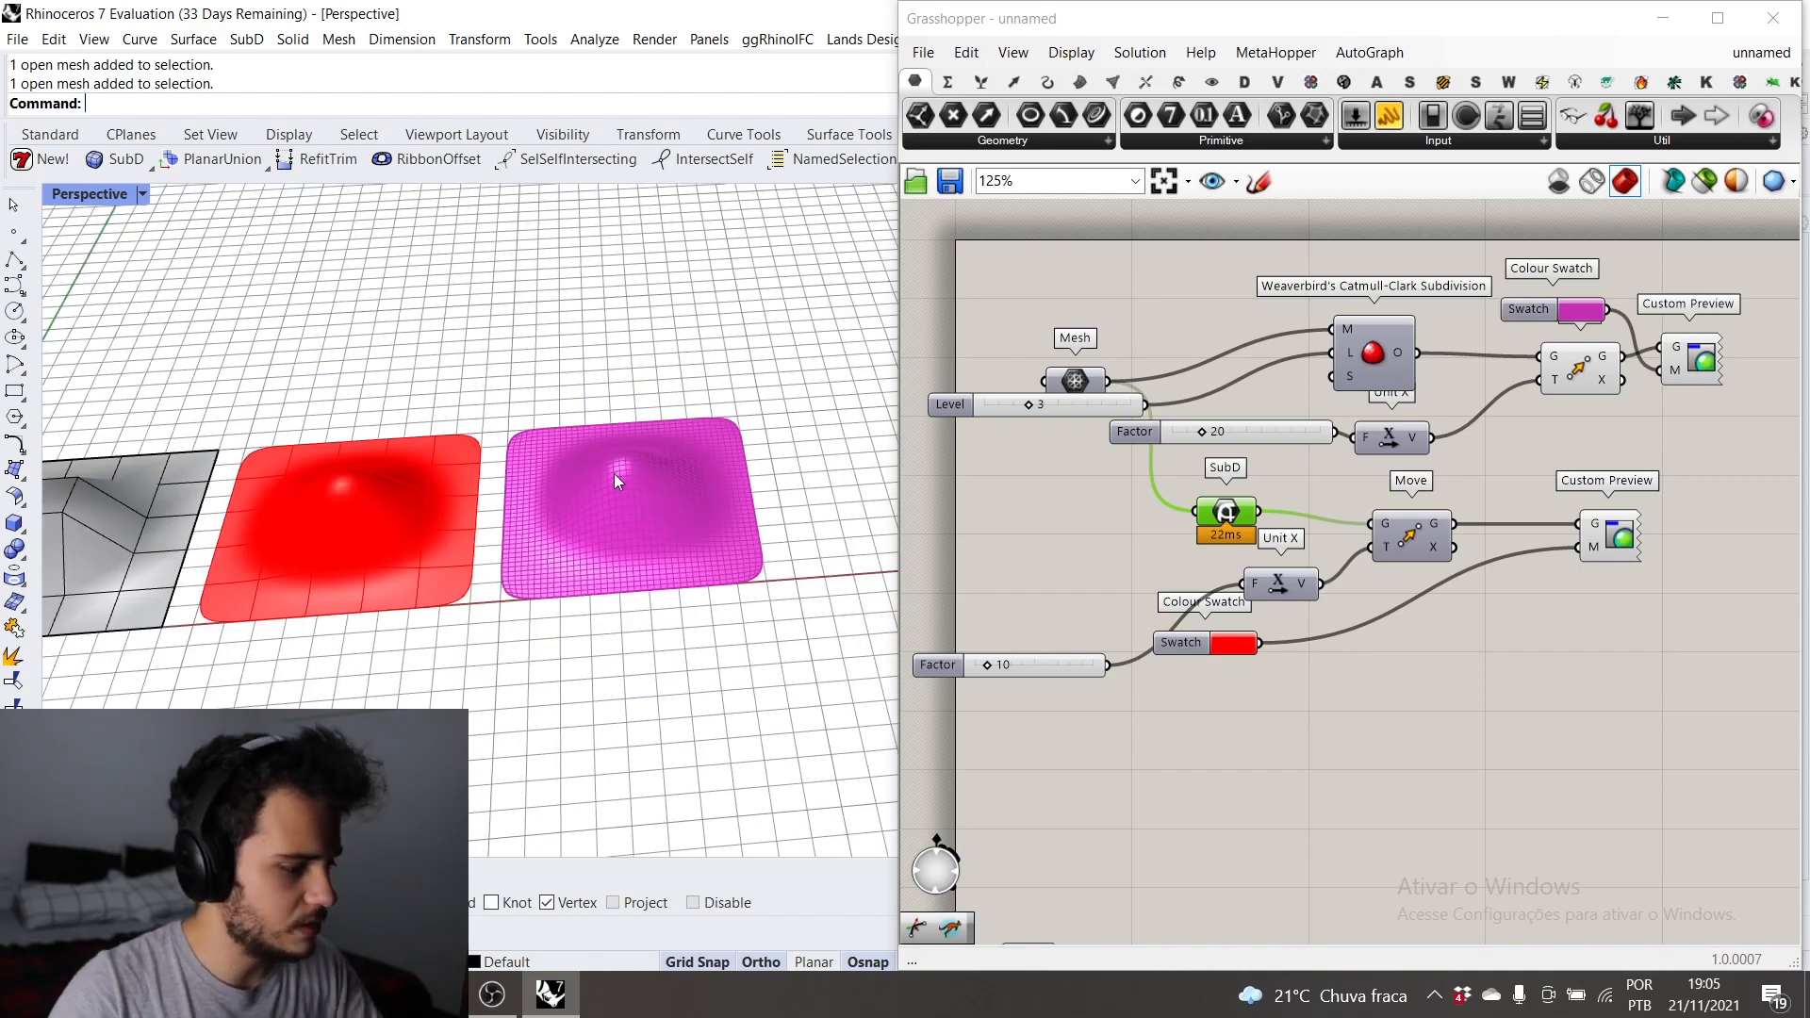
{"action": "scroll", "coordinate": [701, 514], "scroll_direction": "up", "scroll_amount": 3}
{"action": "scroll", "coordinate": [707, 471], "scroll_direction": "down", "scroll_amount": 3}
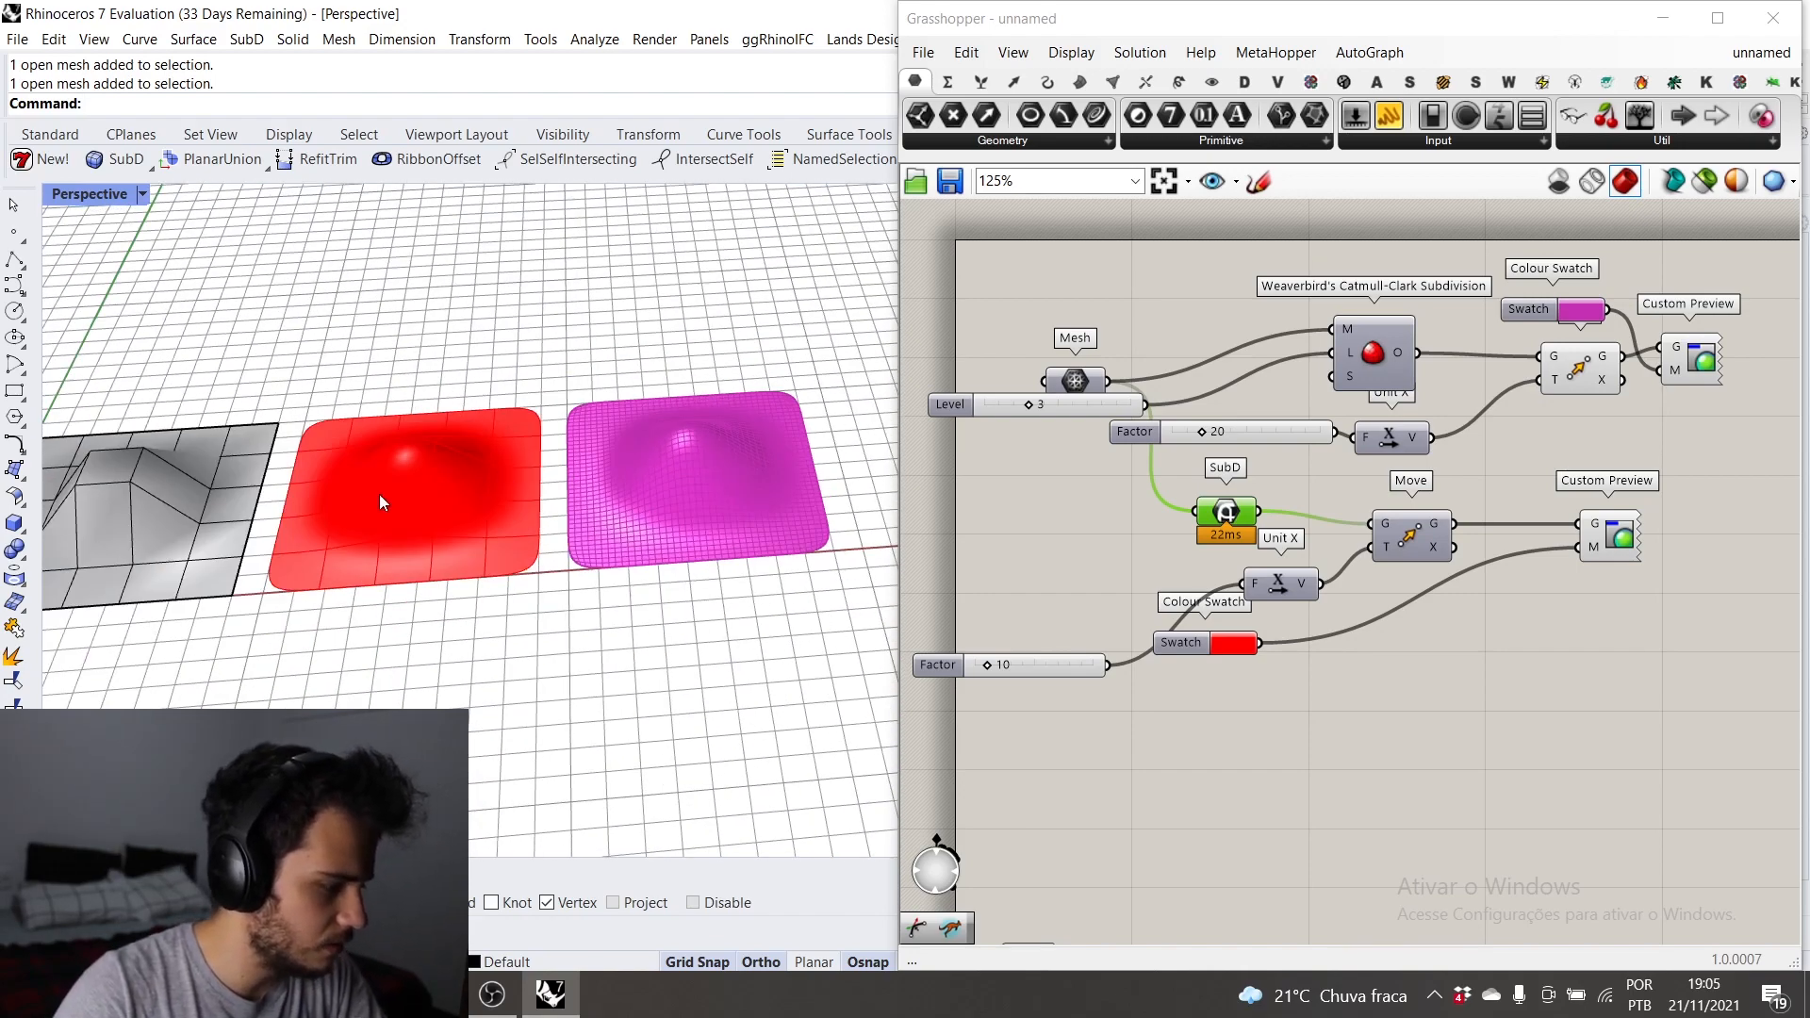
Step: Compare the face layout and smoothness of the red SubD surface with those of the magenta subdivided mesh
{"action": "scroll", "coordinate": [714, 405], "scroll_direction": "down", "scroll_amount": 3}
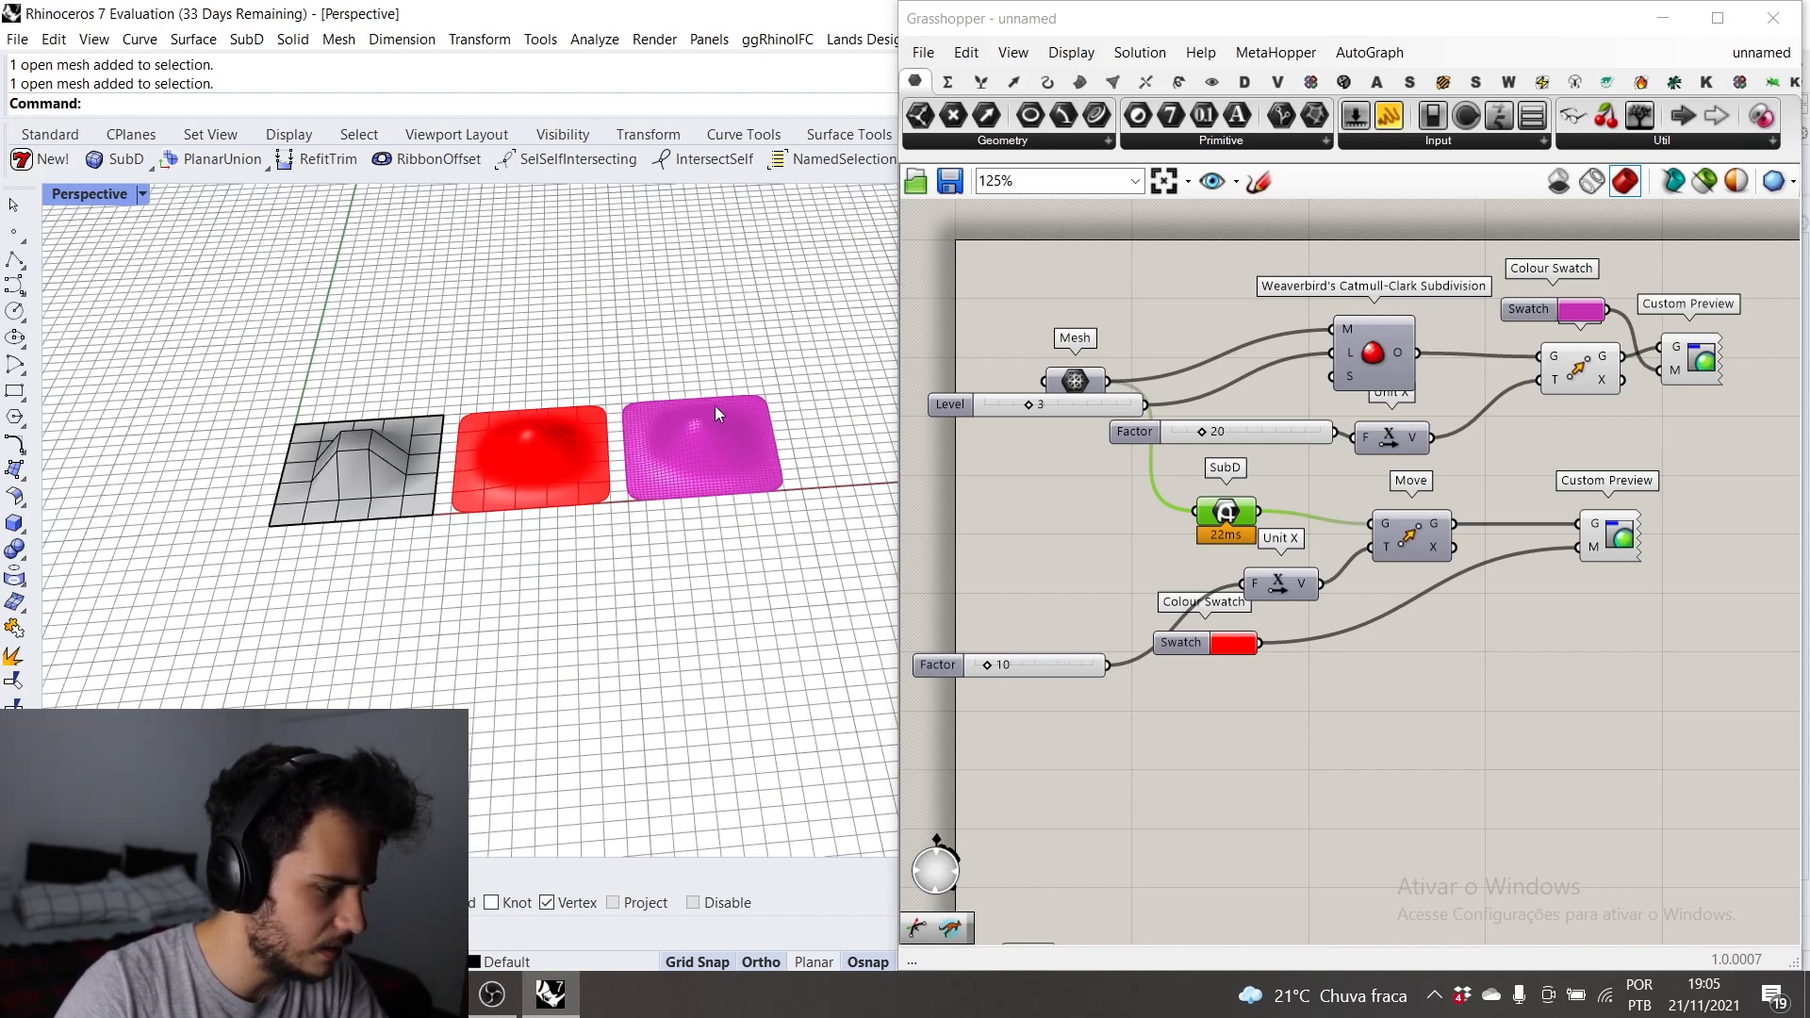
{"action": "scroll", "coordinate": [648, 433], "scroll_direction": "up", "scroll_amount": 5}
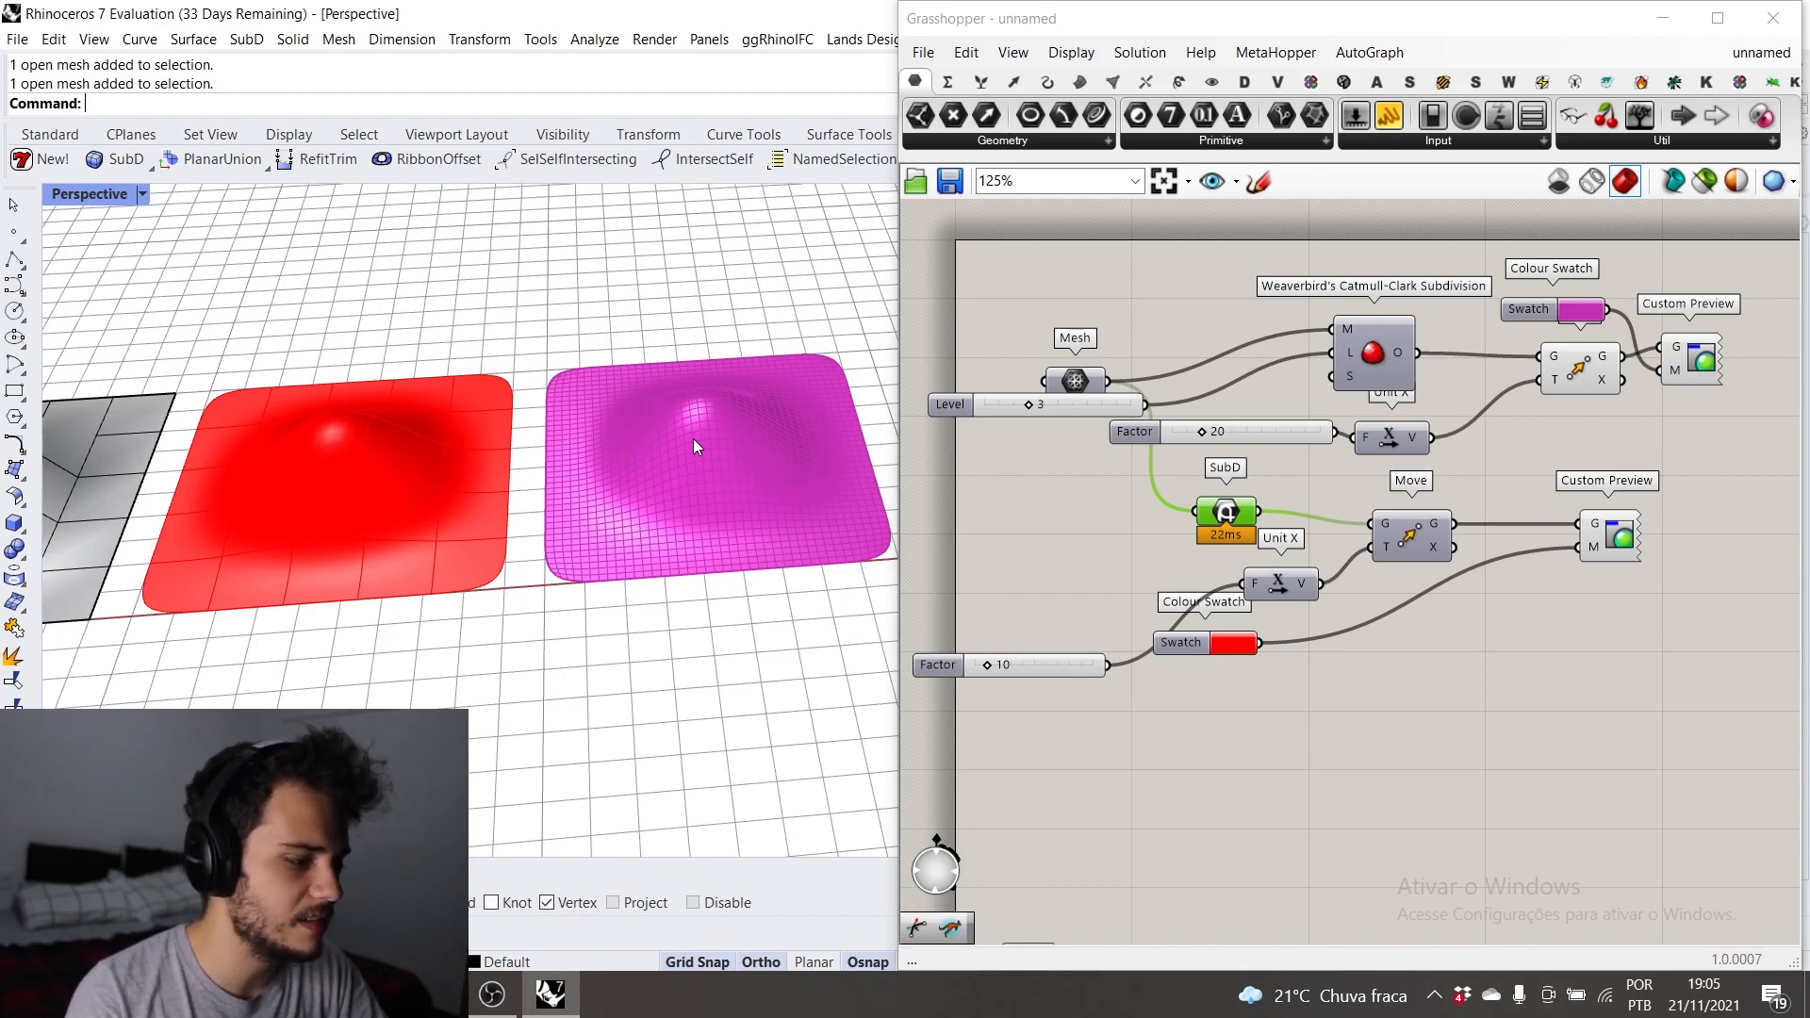
{"action": "scroll", "coordinate": [692, 438], "scroll_direction": "down", "scroll_amount": 3}
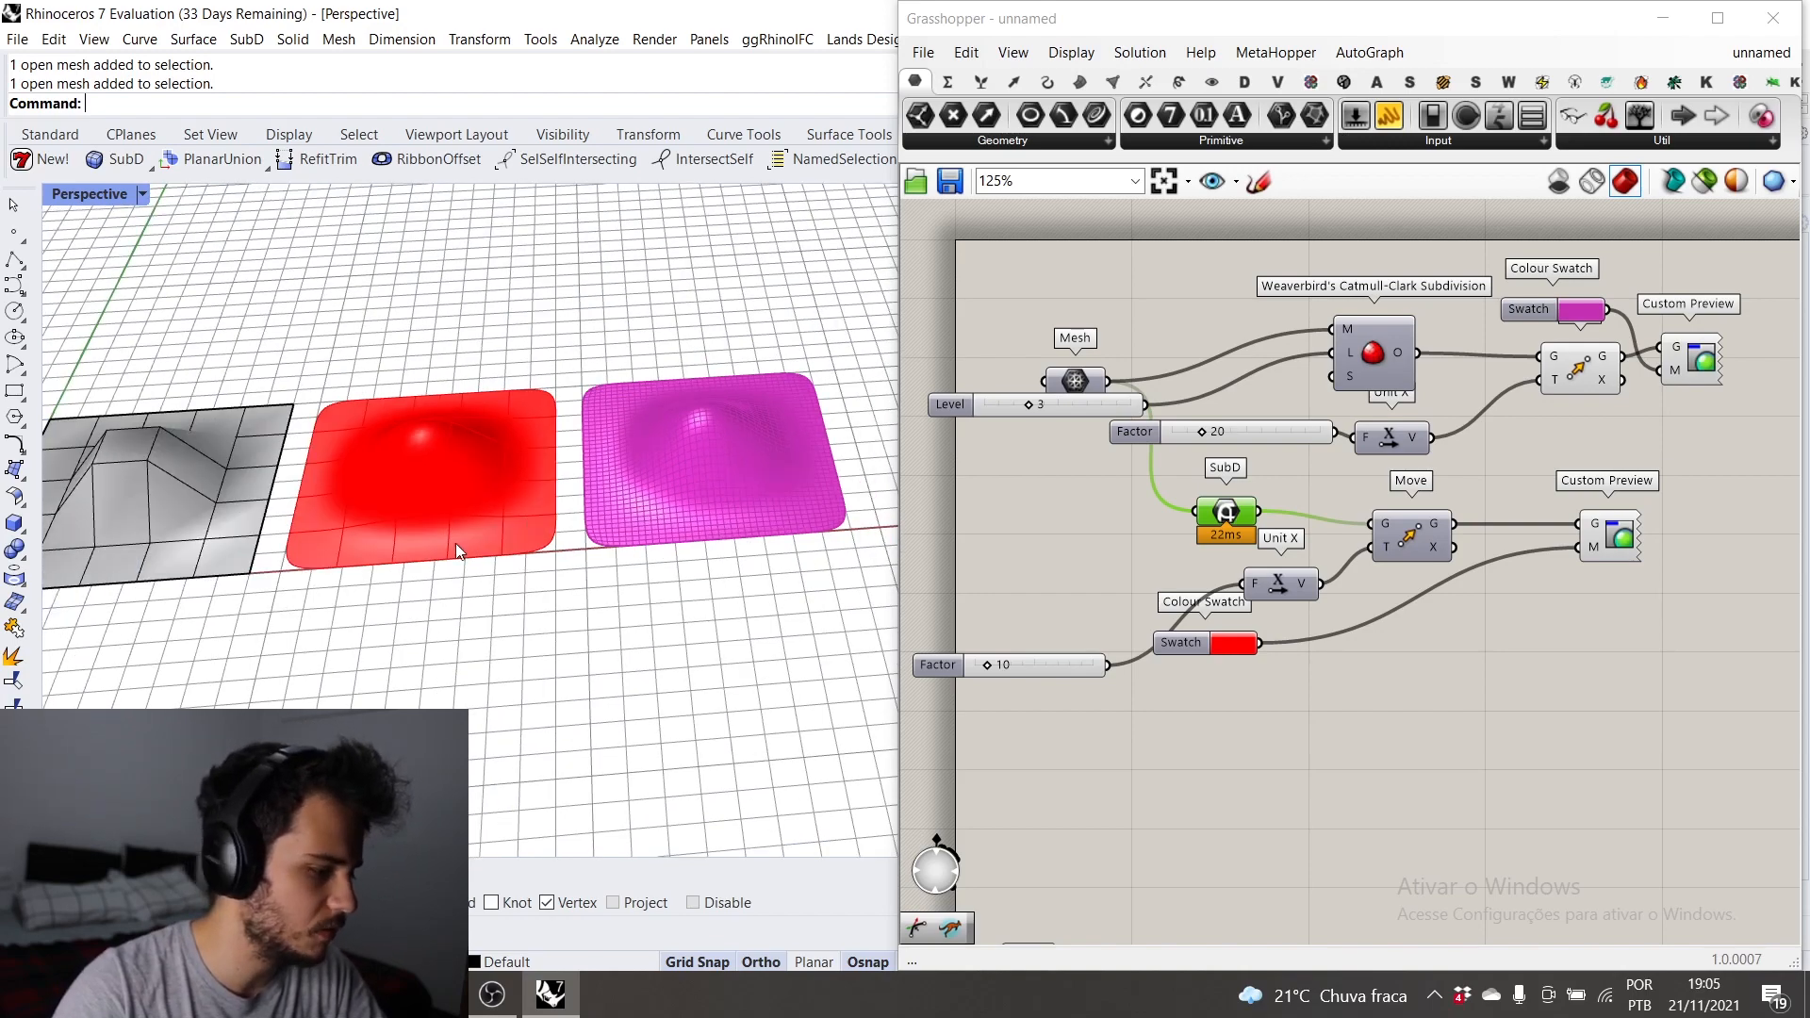
{"action": "scroll", "coordinate": [456, 543], "scroll_direction": "up", "scroll_amount": 6}
{"action": "right_click_drag", "start_coordinate": [455, 543], "coordinate": [404, 364]}
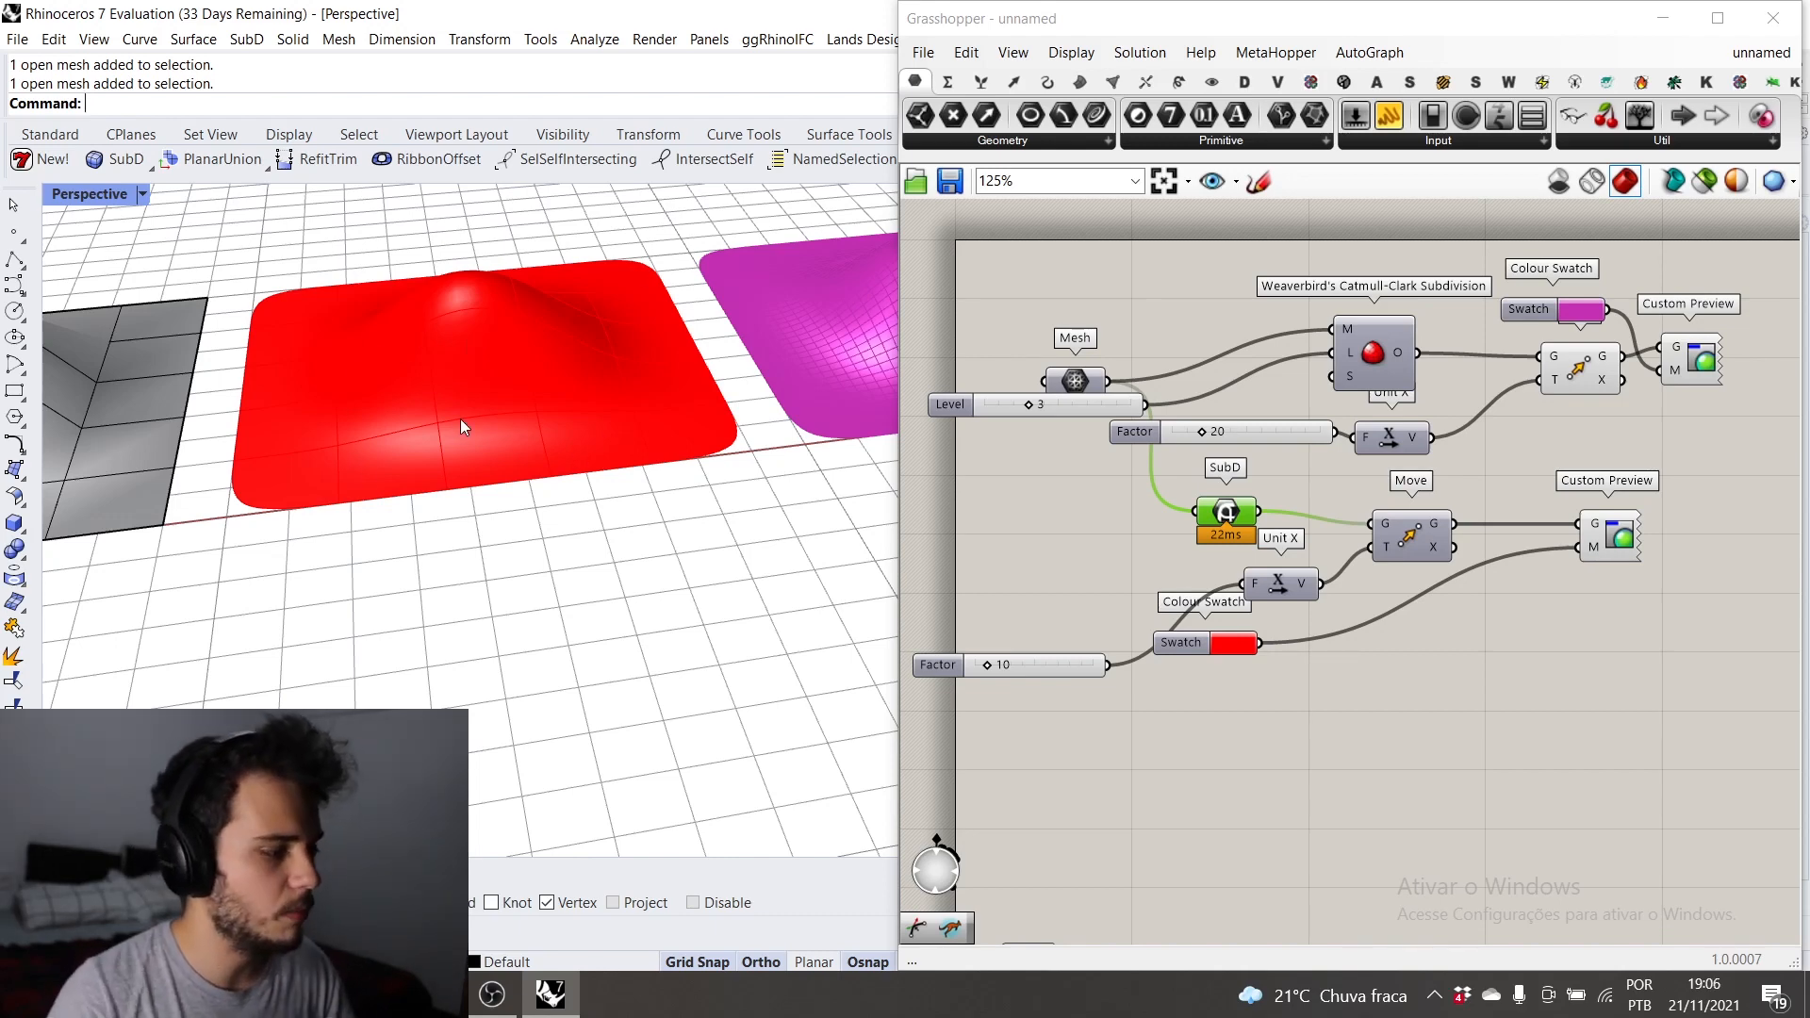
{"action": "right_click_drag", "start_coordinate": [563, 381], "coordinate": [507, 424]}
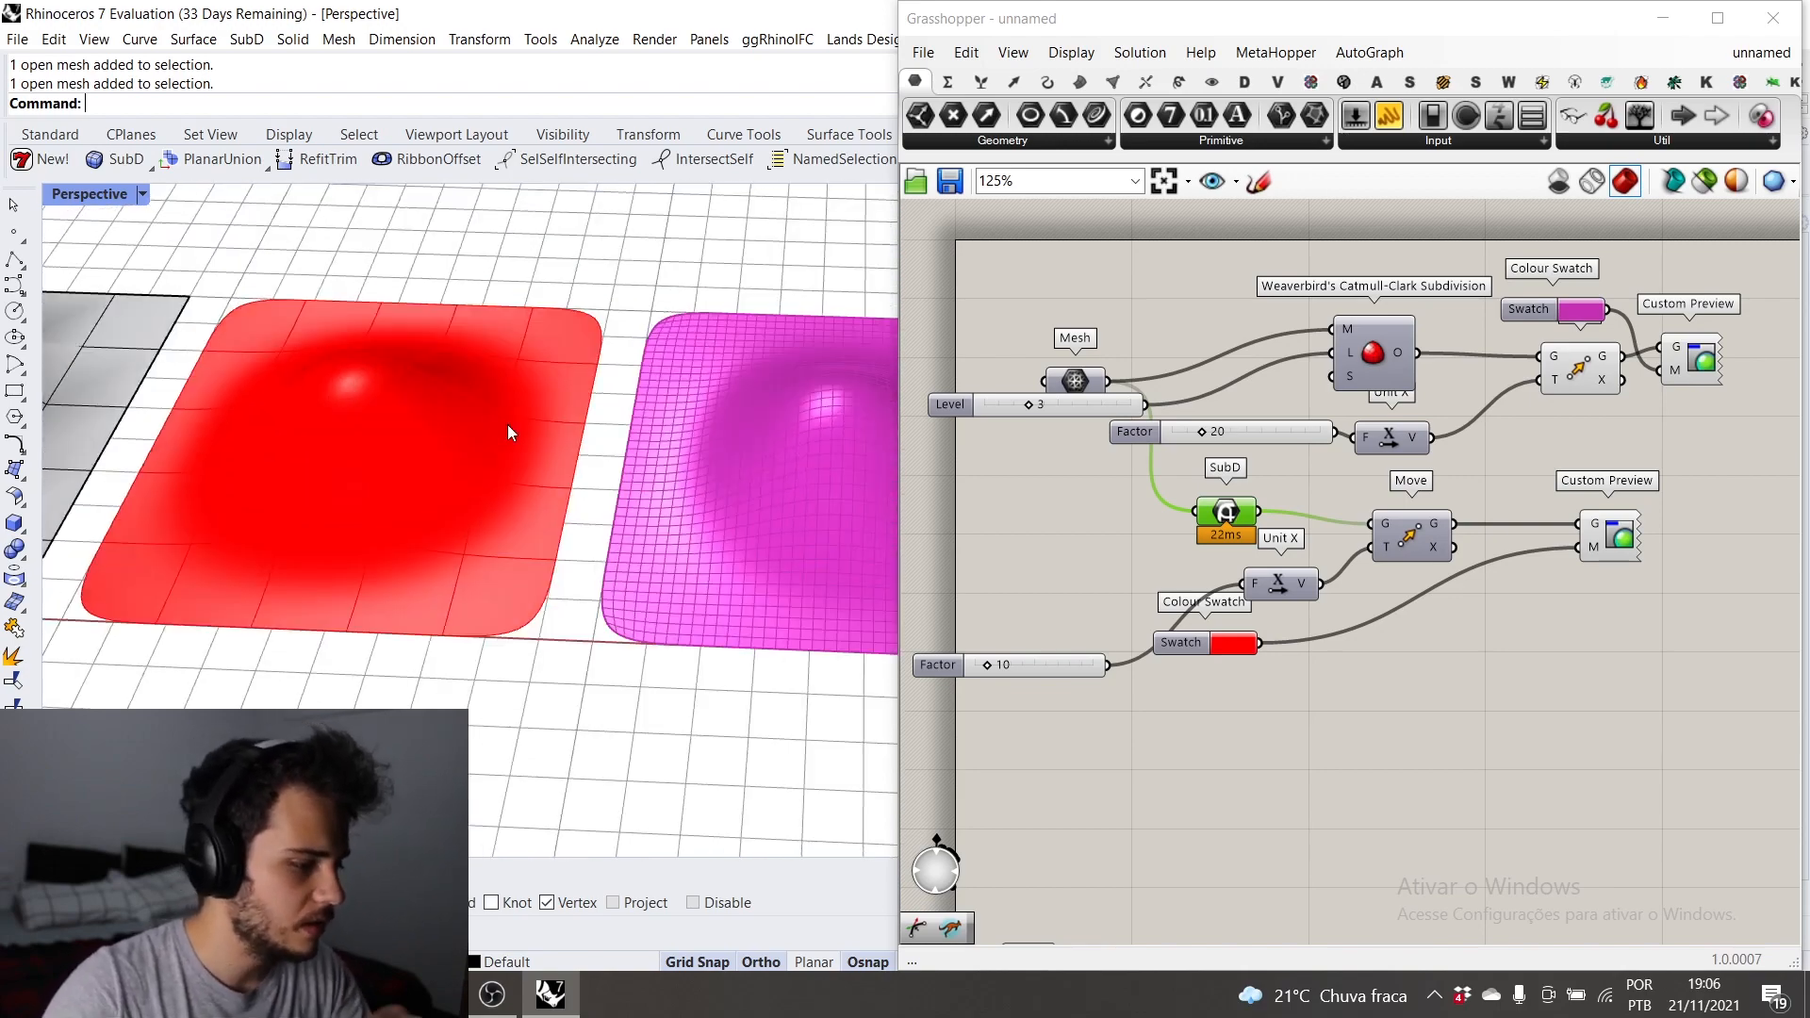
{"action": "scroll", "coordinate": [510, 425], "scroll_direction": "down", "scroll_amount": 3}
{"action": "scroll", "coordinate": [607, 486], "scroll_direction": "up", "scroll_amount": 4}
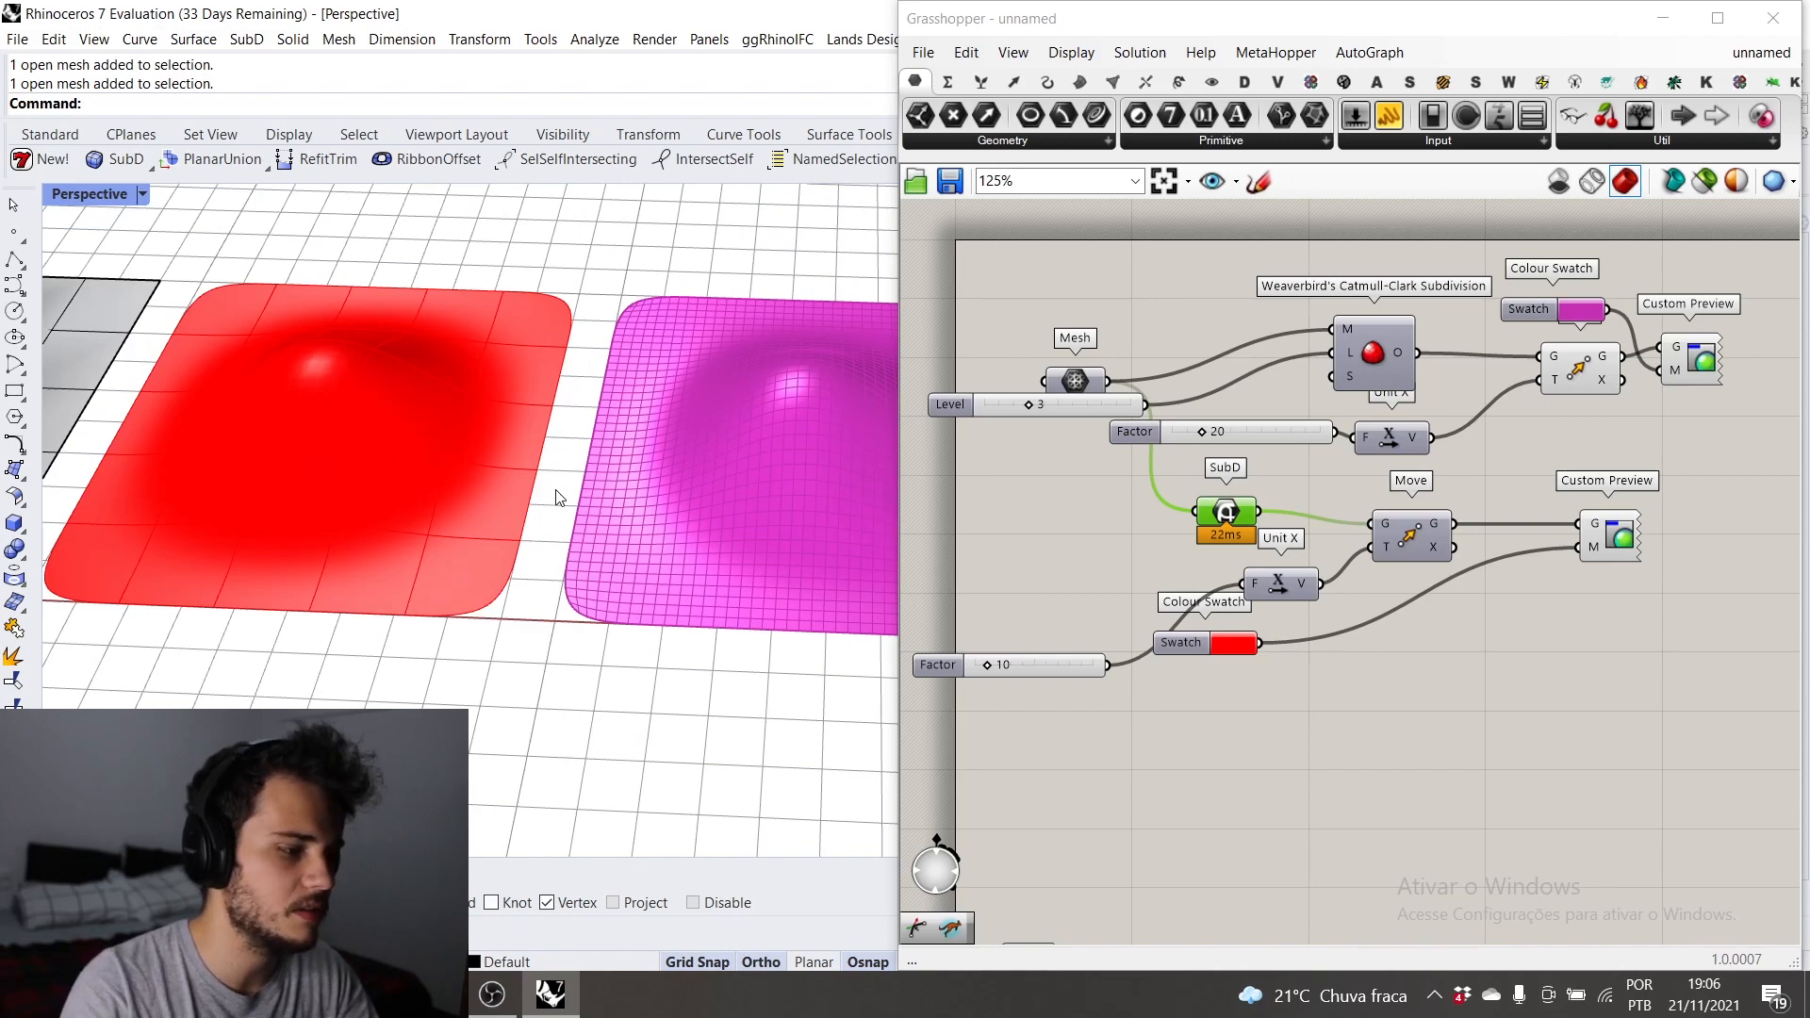
{"action": "scroll", "coordinate": [564, 492], "scroll_direction": "down", "scroll_amount": 3}
{"action": "mouse_move", "coordinate": [569, 489]}
{"action": "right_mouse_down"}
{"action": "mouse_move", "coordinate": [613, 492]}
{"action": "mouse_move", "coordinate": [551, 478]}
{"action": "right_mouse_up"}
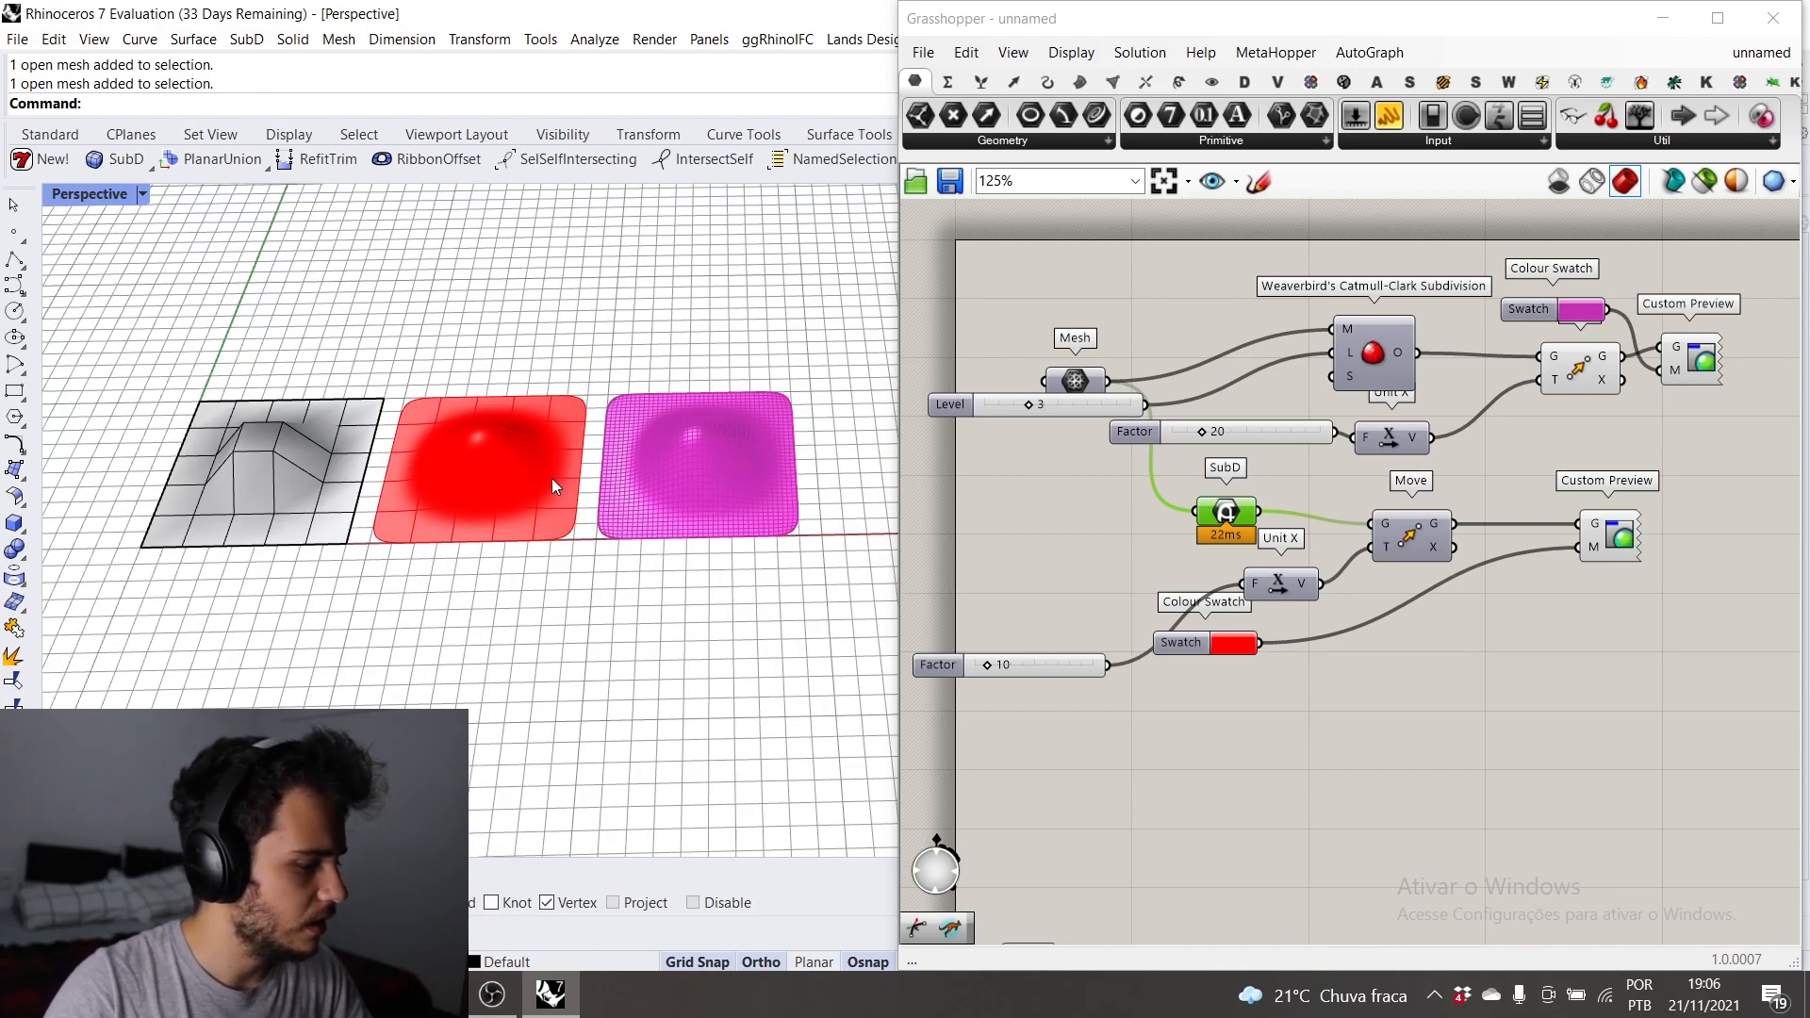
{"action": "scroll", "coordinate": [411, 528], "scroll_direction": "up", "scroll_amount": 5}
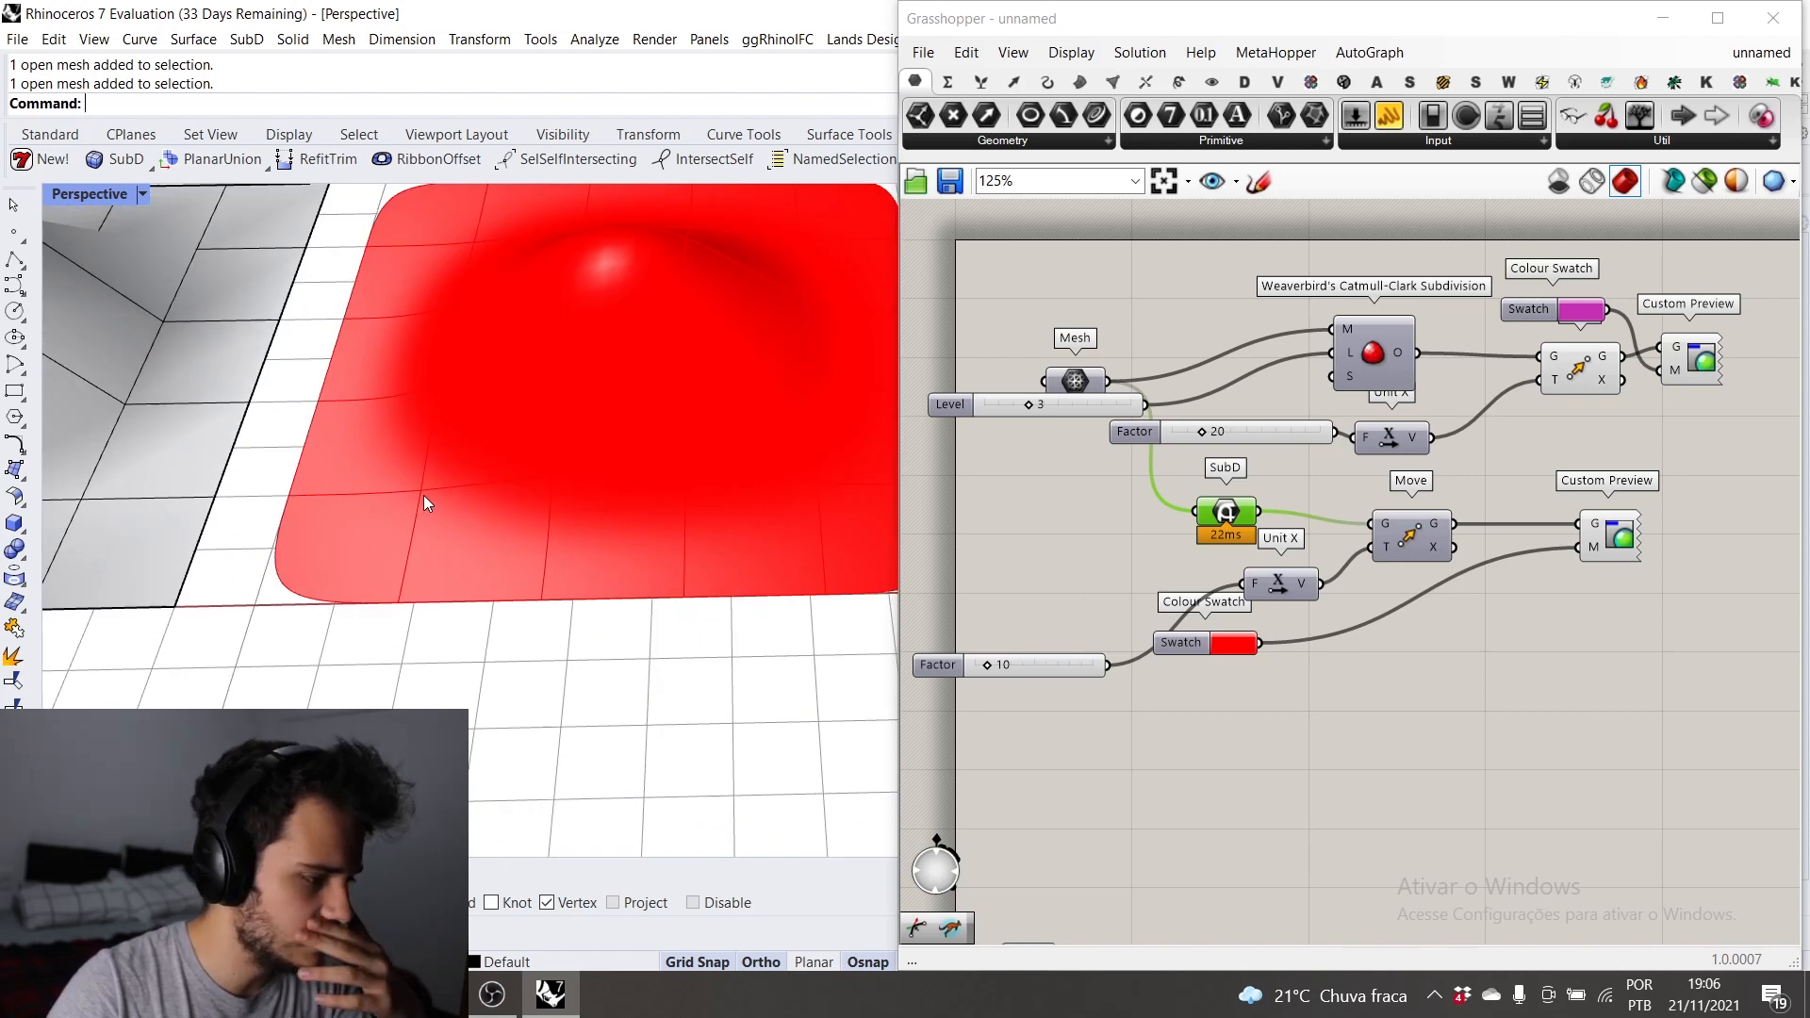
{"action": "scroll", "coordinate": [425, 498], "scroll_direction": "down", "scroll_amount": 2}
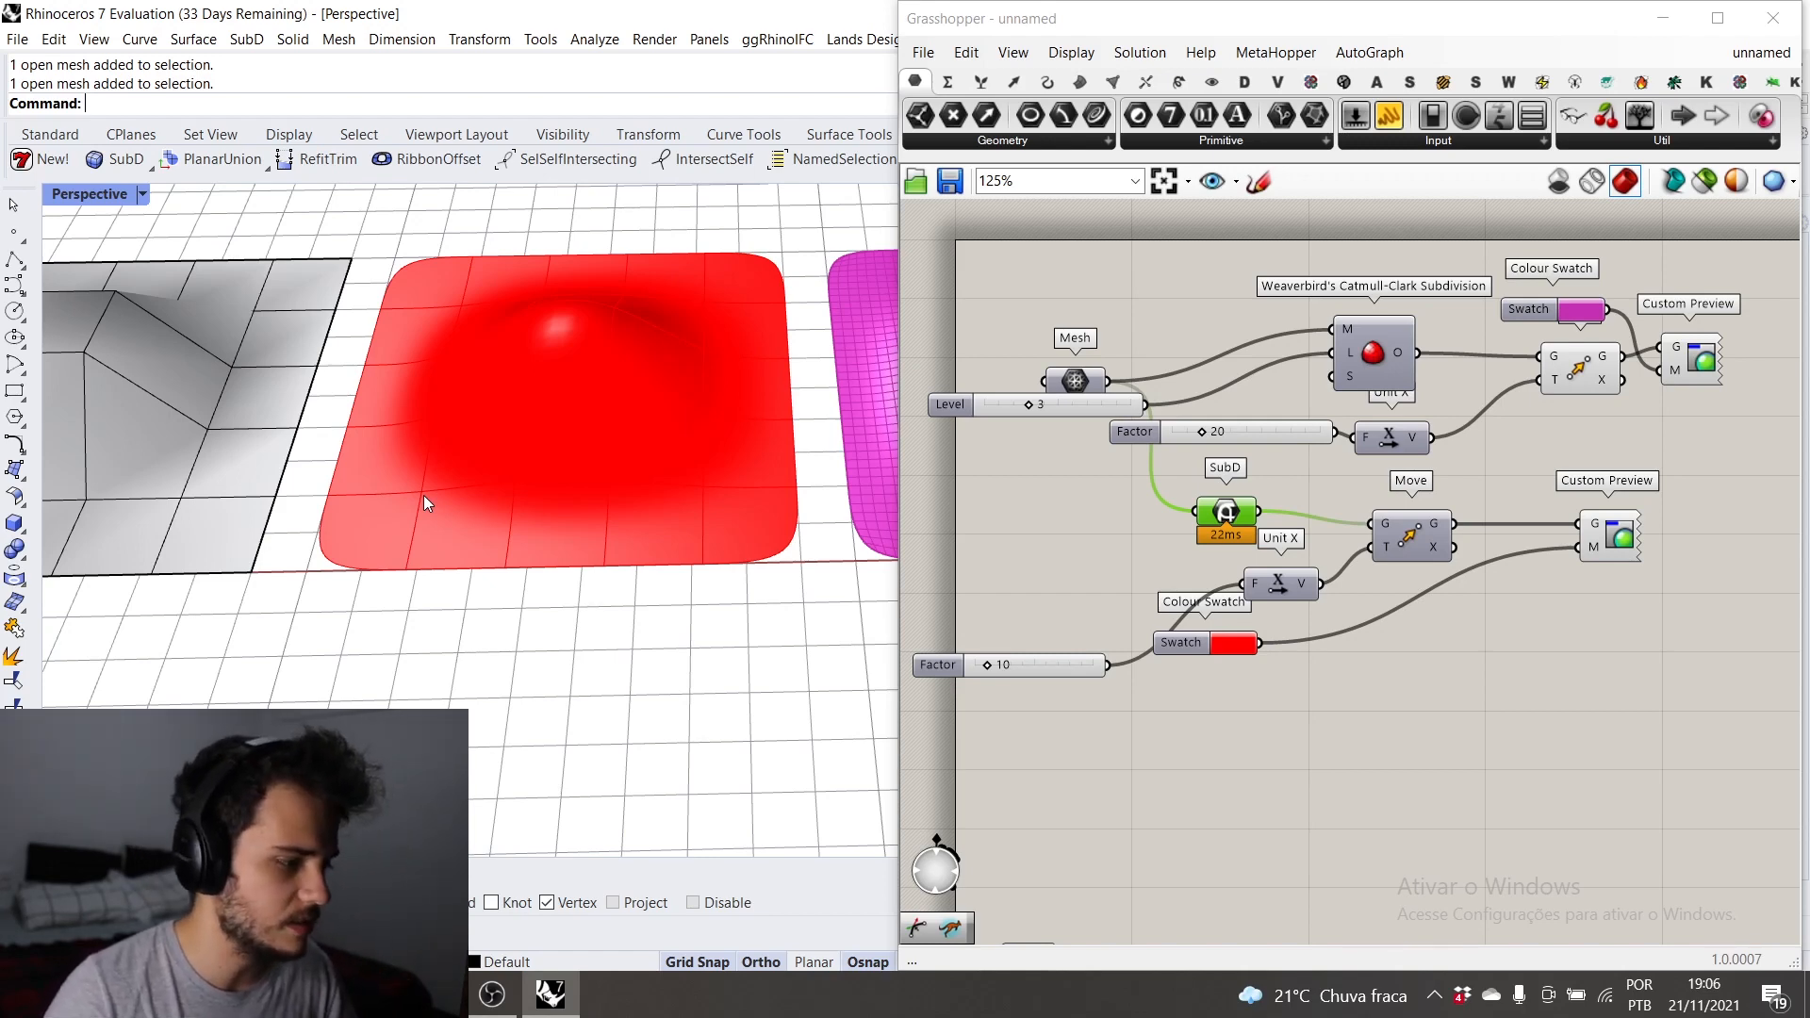
Step: Select the top face of the grey mesh's bump and move it down vertically to flatten the bump
{"action": "scroll", "coordinate": [424, 496], "scroll_direction": "down", "scroll_amount": 6}
{"action": "right_click_drag", "start_coordinate": [424, 496], "coordinate": [444, 424]}
{"action": "scroll", "coordinate": [315, 412], "scroll_direction": "up", "scroll_amount": 6}
{"action": "scroll", "coordinate": [317, 467], "scroll_direction": "down", "scroll_amount": 5}
{"action": "right_click_drag", "start_coordinate": [315, 412], "coordinate": [307, 325]}
{"action": "scroll", "coordinate": [298, 464], "scroll_direction": "up", "scroll_amount": 6}
{"action": "left_click", "coordinate": [295, 465], "text": "ctrl+shift"}
{"action": "scroll", "coordinate": [312, 420], "scroll_direction": "down", "scroll_amount": 7}
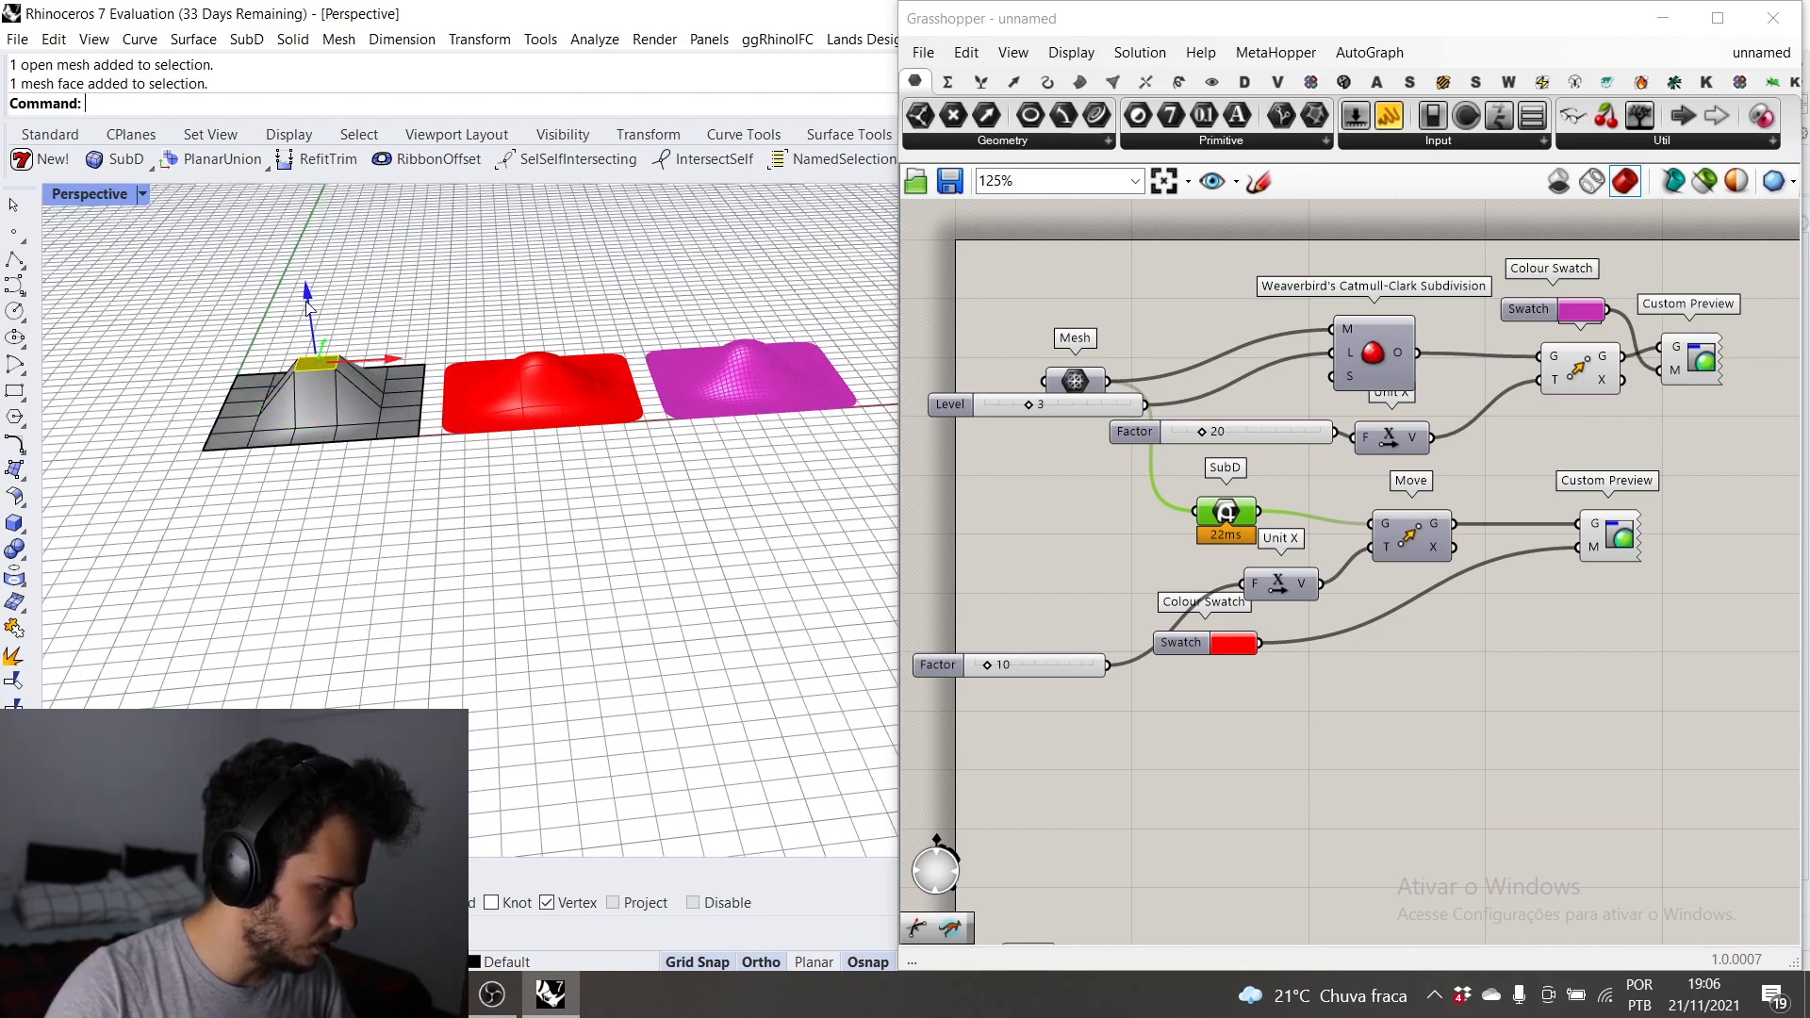
{"action": "left_click_drag", "start_coordinate": [307, 308], "coordinate": [313, 340]}
Step: Examine how the red SubD surface and the magenta subdivided mesh follow the lowered face of the grey mesh
{"action": "scroll", "coordinate": [505, 401], "scroll_direction": "up", "scroll_amount": 5}
{"action": "scroll", "coordinate": [506, 405], "scroll_direction": "down", "scroll_amount": 3}
{"action": "right_click_drag", "start_coordinate": [506, 404], "coordinate": [395, 479]}
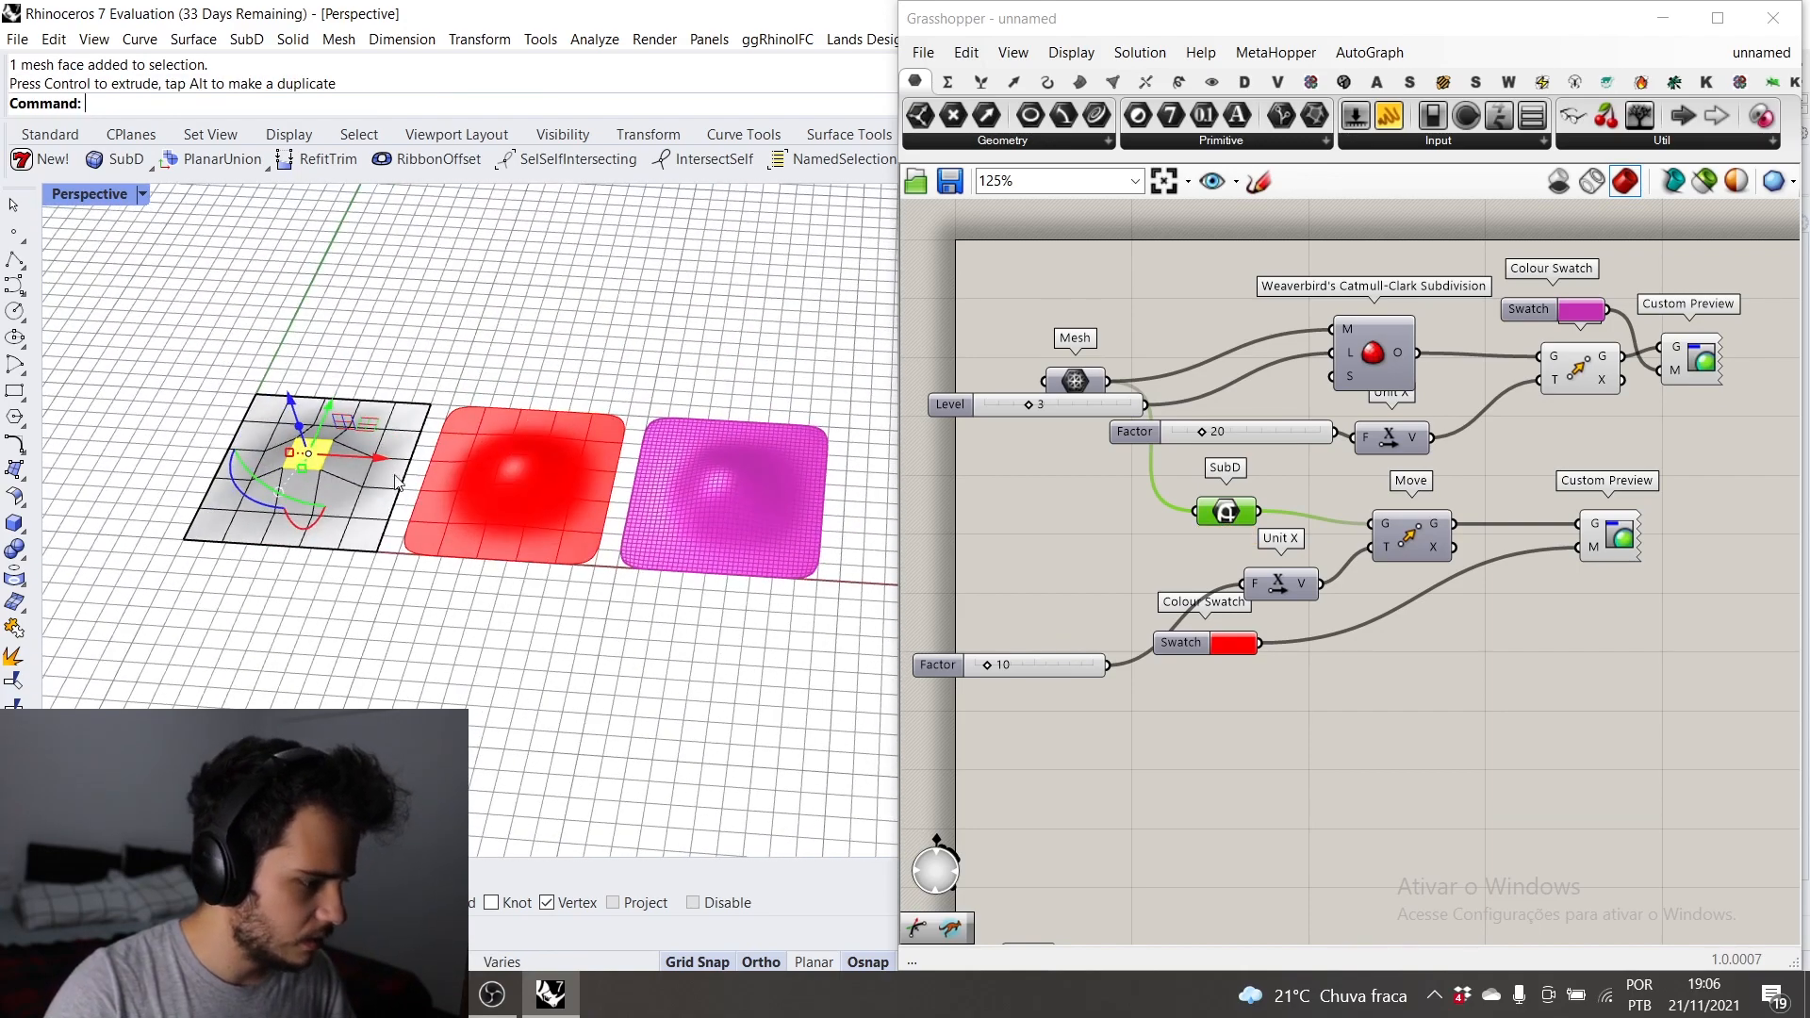
{"action": "scroll", "coordinate": [553, 495], "scroll_direction": "down", "scroll_amount": 5}
{"action": "right_click_drag", "start_coordinate": [553, 497], "coordinate": [546, 462]}
{"action": "scroll", "coordinate": [424, 477], "scroll_direction": "up", "scroll_amount": 12}
{"action": "scroll", "coordinate": [356, 466], "scroll_direction": "down", "scroll_amount": 4}
{"action": "right_click_drag", "start_coordinate": [357, 466], "coordinate": [456, 493]}
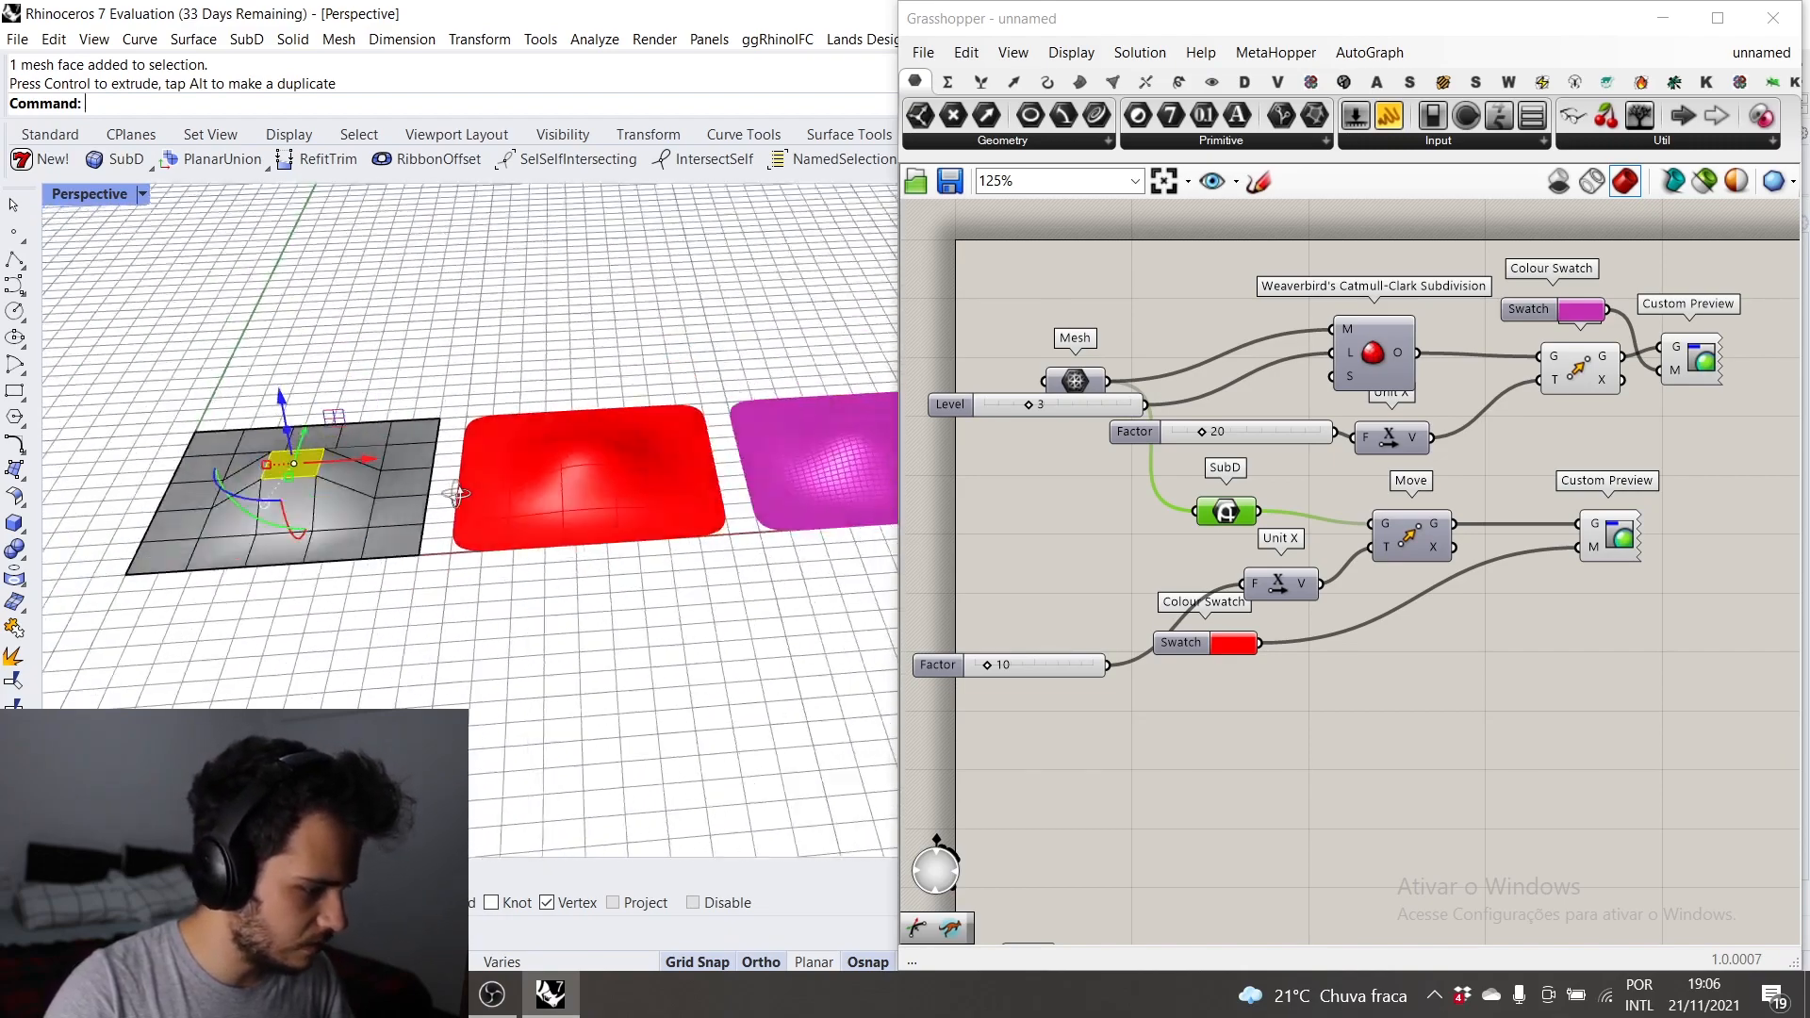
Step: Reposition the Mesh component and the Level slider on the canvas, placing the slider closer to the Catmull-Clark component's inputs
{"action": "scroll", "coordinate": [622, 524], "scroll_direction": "down", "scroll_amount": 3}
{"action": "scroll", "coordinate": [642, 522], "scroll_direction": "up", "scroll_amount": 6}
{"action": "scroll", "coordinate": [642, 522], "scroll_direction": "down", "scroll_amount": 1}
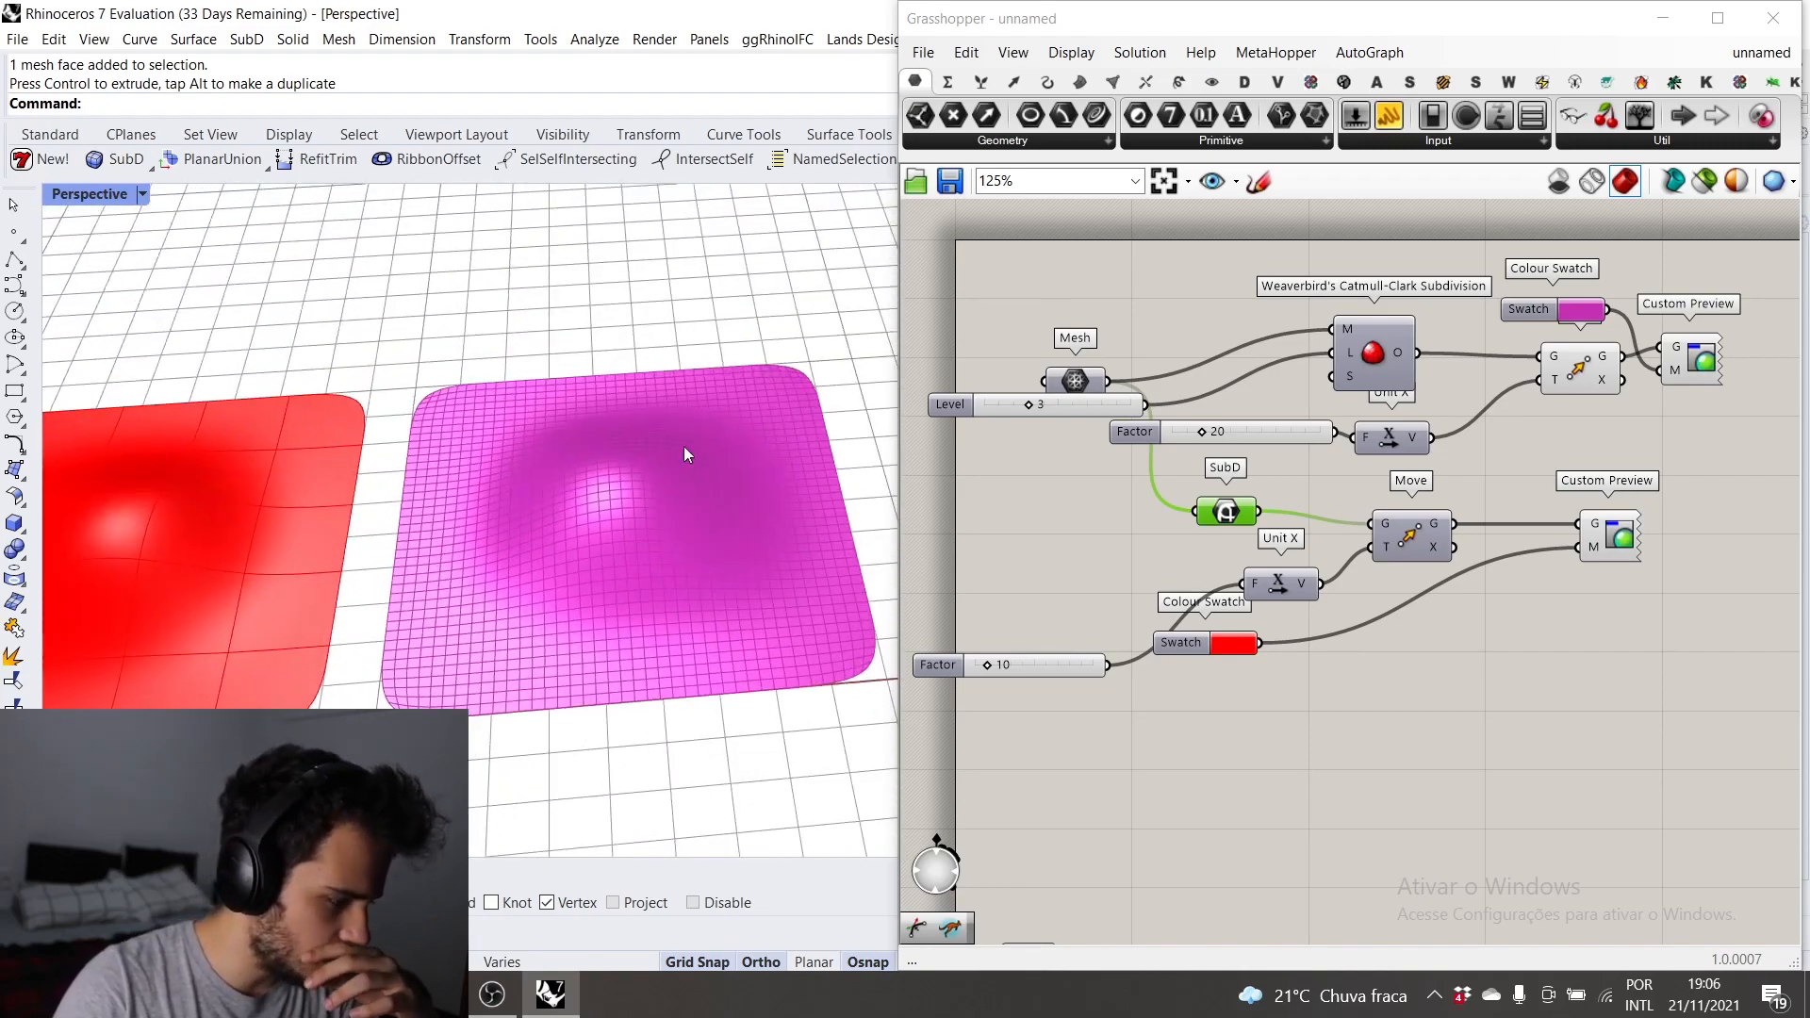
{"action": "scroll", "coordinate": [1212, 410], "scroll_direction": "up", "scroll_amount": 1}
{"action": "left_click", "coordinate": [1393, 325]}
{"action": "scroll", "coordinate": [1040, 383], "scroll_direction": "up", "scroll_amount": 1}
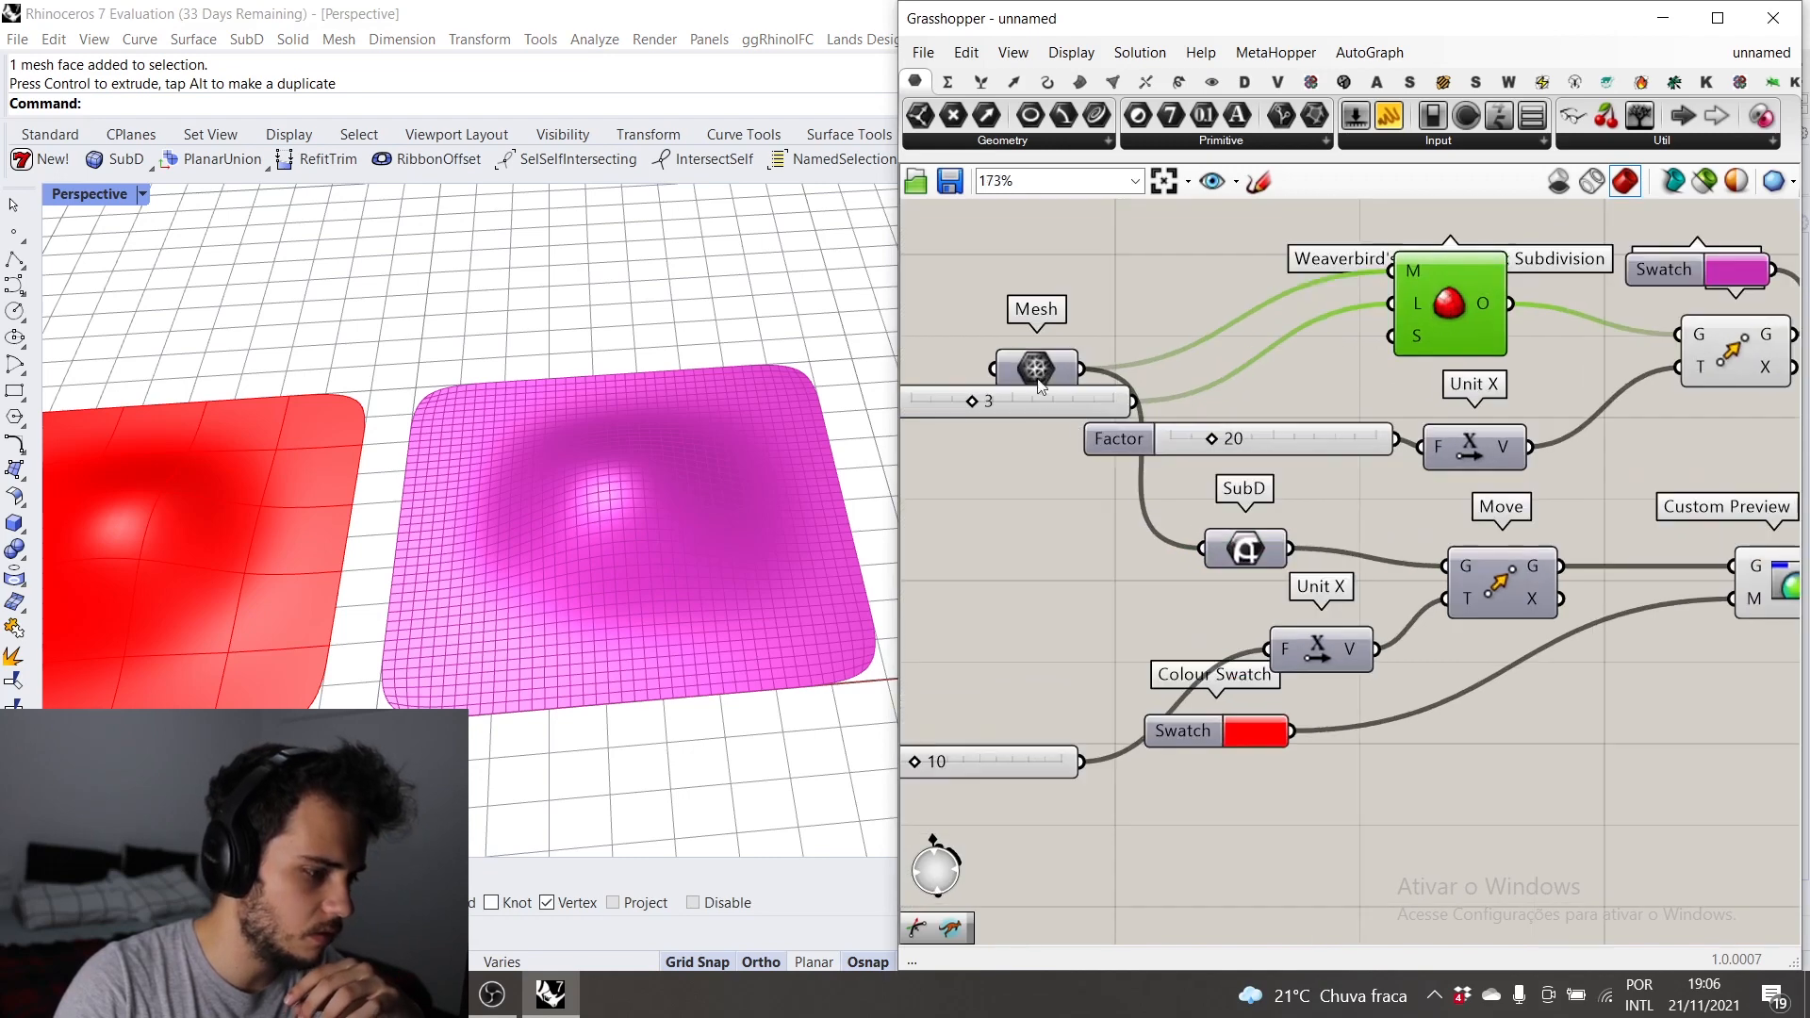
{"action": "left_click_drag", "start_coordinate": [1040, 382], "coordinate": [1038, 320]}
{"action": "scroll", "coordinate": [1331, 311], "scroll_direction": "down", "scroll_amount": 1}
{"action": "right_click_drag", "start_coordinate": [1331, 311], "coordinate": [1281, 392]}
{"action": "left_click_drag", "start_coordinate": [1050, 471], "coordinate": [1223, 438]}
{"action": "scroll", "coordinate": [1190, 441], "scroll_direction": "up", "scroll_amount": 4}
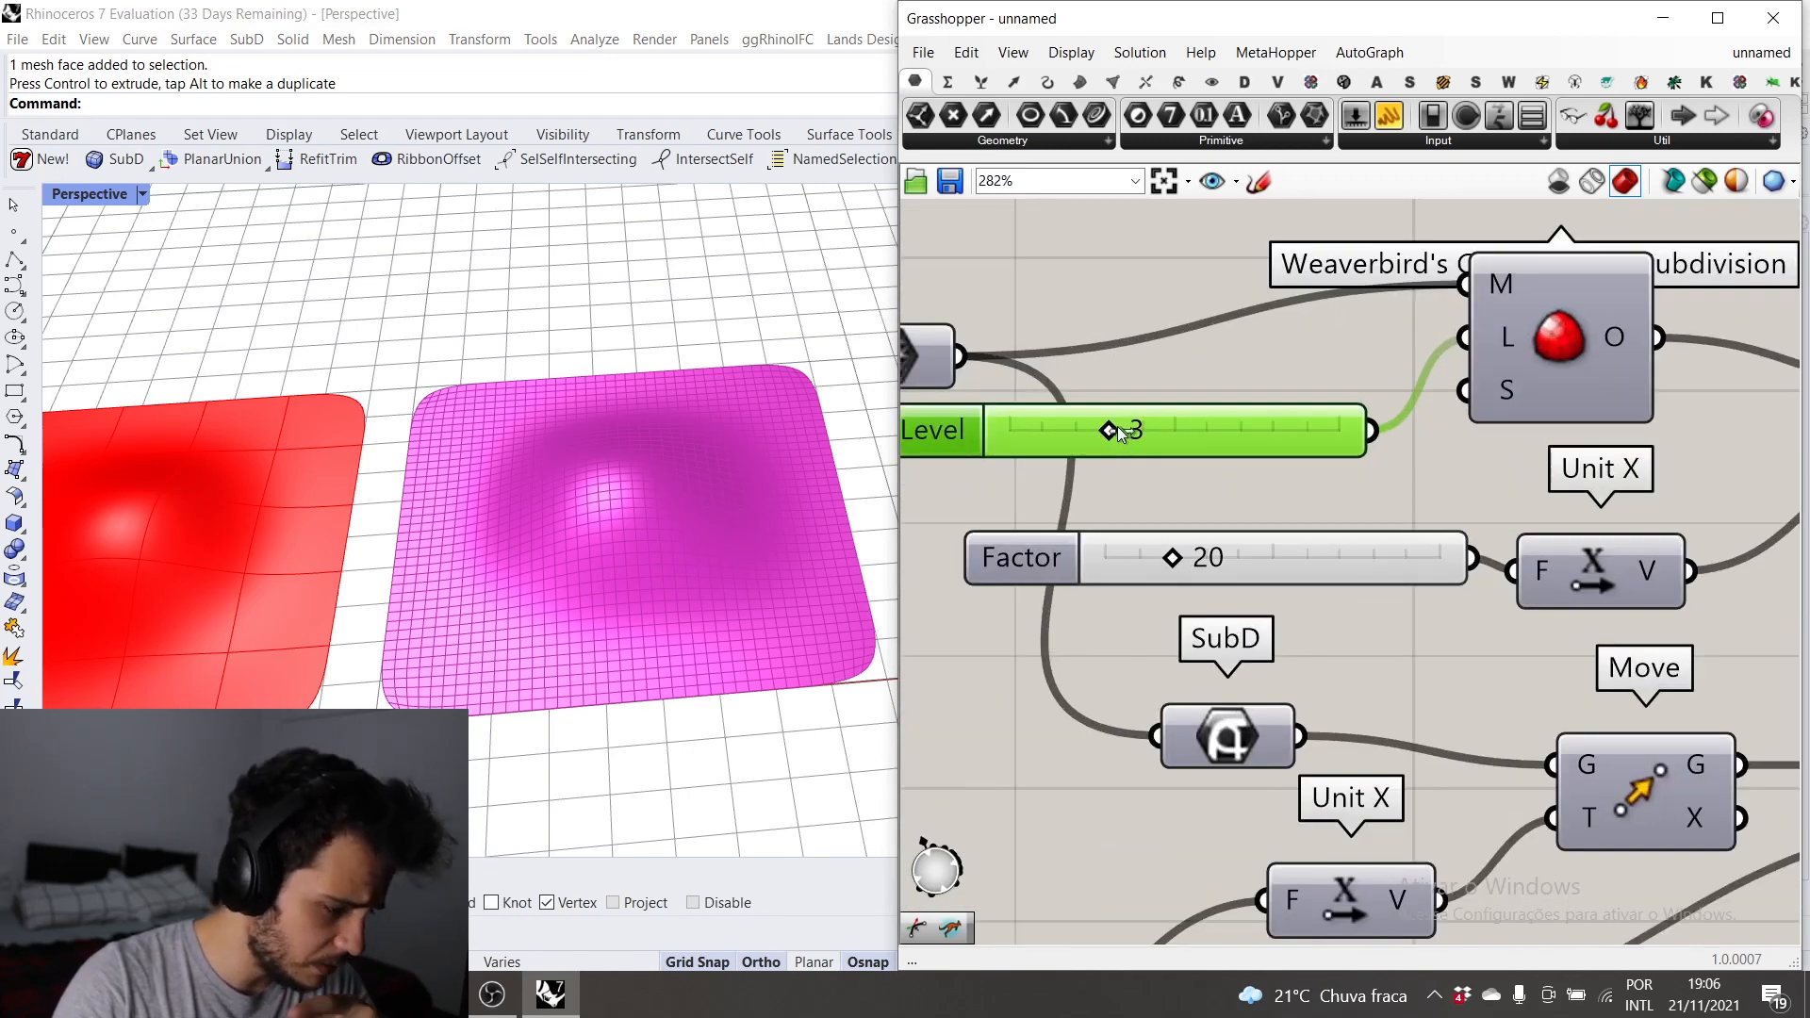
Step: Set the Catmull-Clark subdivision Level to 0
{"action": "left_click_drag", "start_coordinate": [1109, 430], "coordinate": [1075, 431]}
{"action": "right_click_drag", "start_coordinate": [651, 604], "coordinate": [550, 326]}
{"action": "scroll", "coordinate": [550, 326], "scroll_direction": "up", "scroll_amount": 2}
{"action": "left_click_drag", "start_coordinate": [1076, 443], "coordinate": [977, 446]}
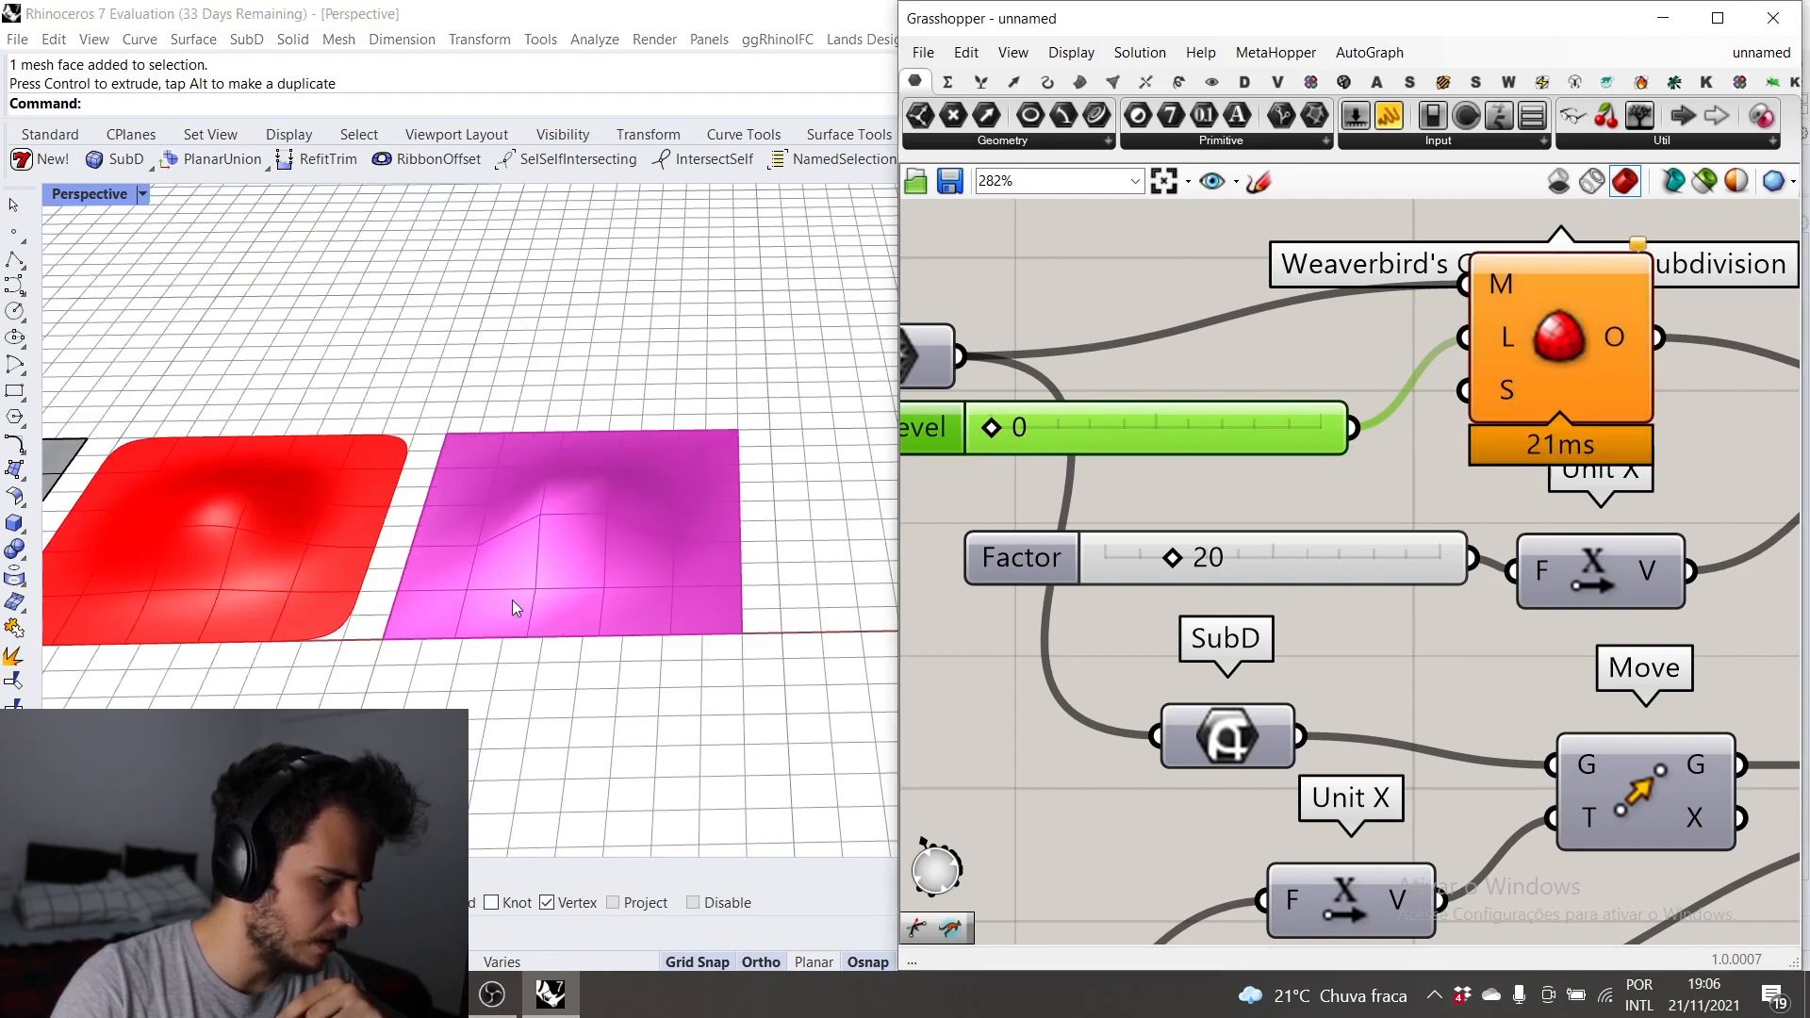
Step: Compare the magenta mesh at subdivision level 0 with the red SubD surface and the grey source mesh
{"action": "scroll", "coordinate": [692, 483], "scroll_direction": "down", "scroll_amount": 3}
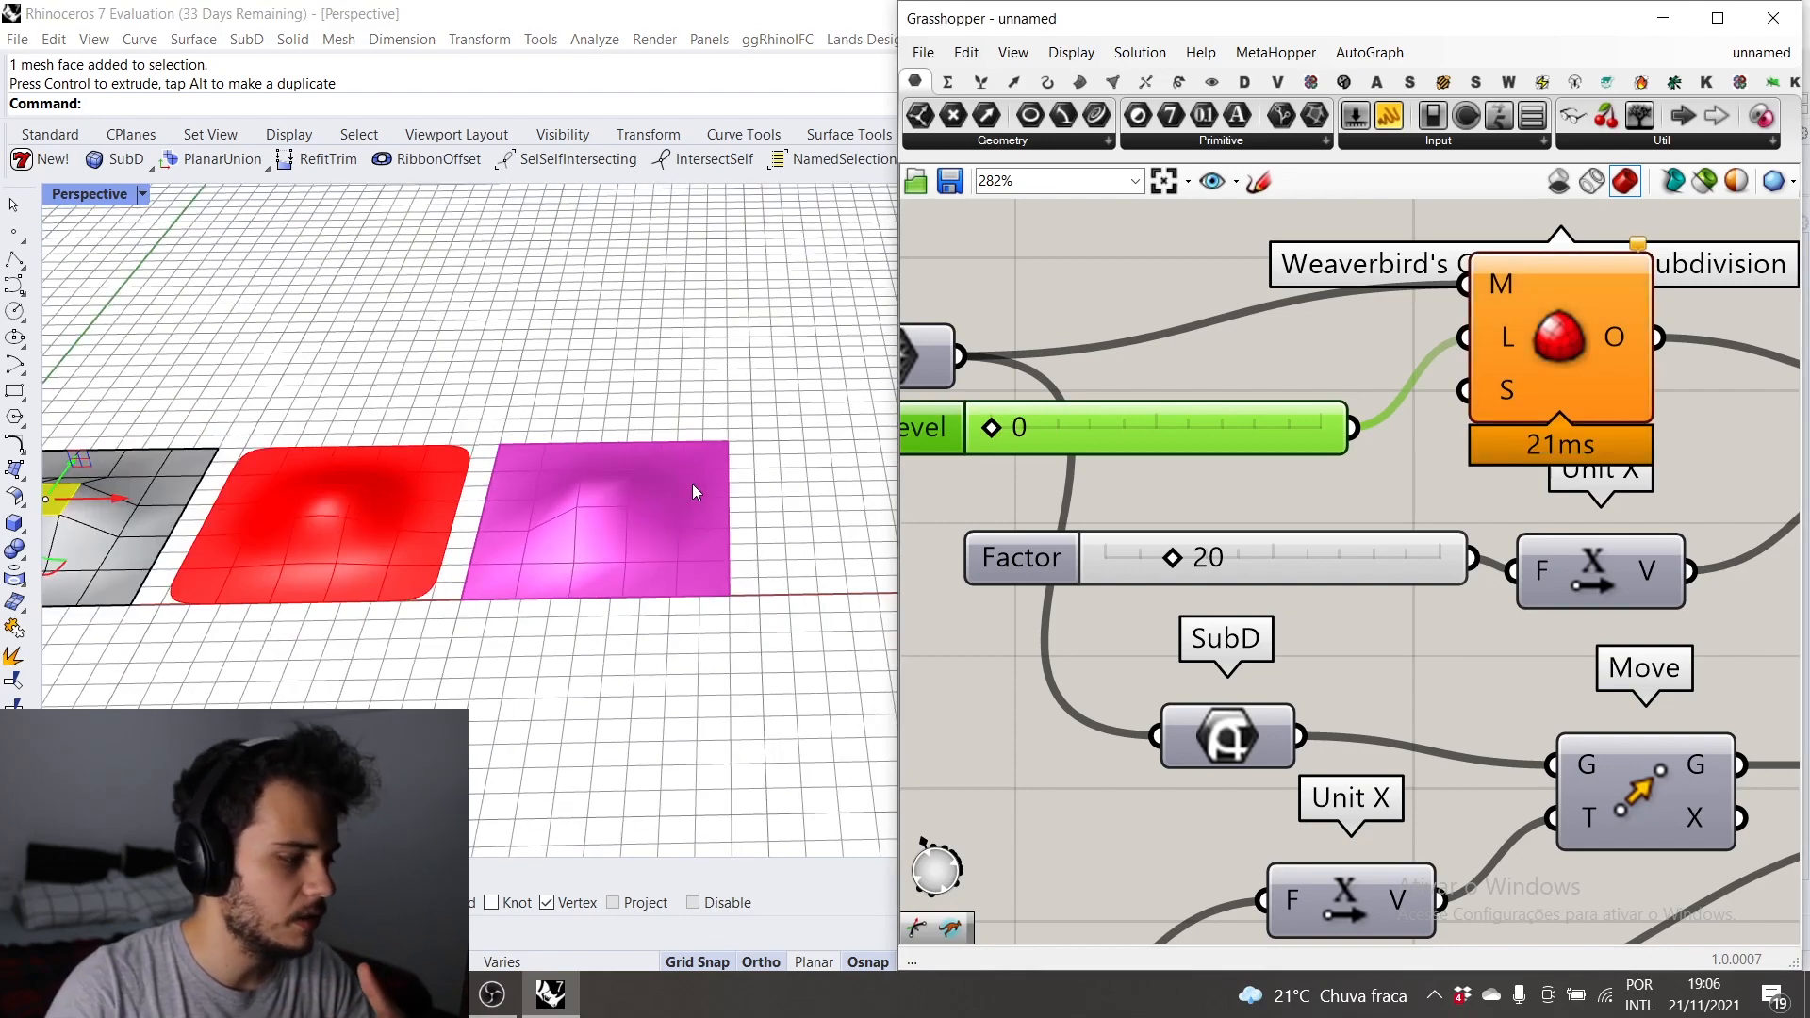
{"action": "right_click_drag", "start_coordinate": [692, 484], "coordinate": [708, 539]}
{"action": "scroll", "coordinate": [774, 584], "scroll_direction": "down", "scroll_amount": 2}
{"action": "right_click_drag", "start_coordinate": [776, 590], "coordinate": [792, 476]}
{"action": "scroll", "coordinate": [252, 641], "scroll_direction": "up", "scroll_amount": 7}
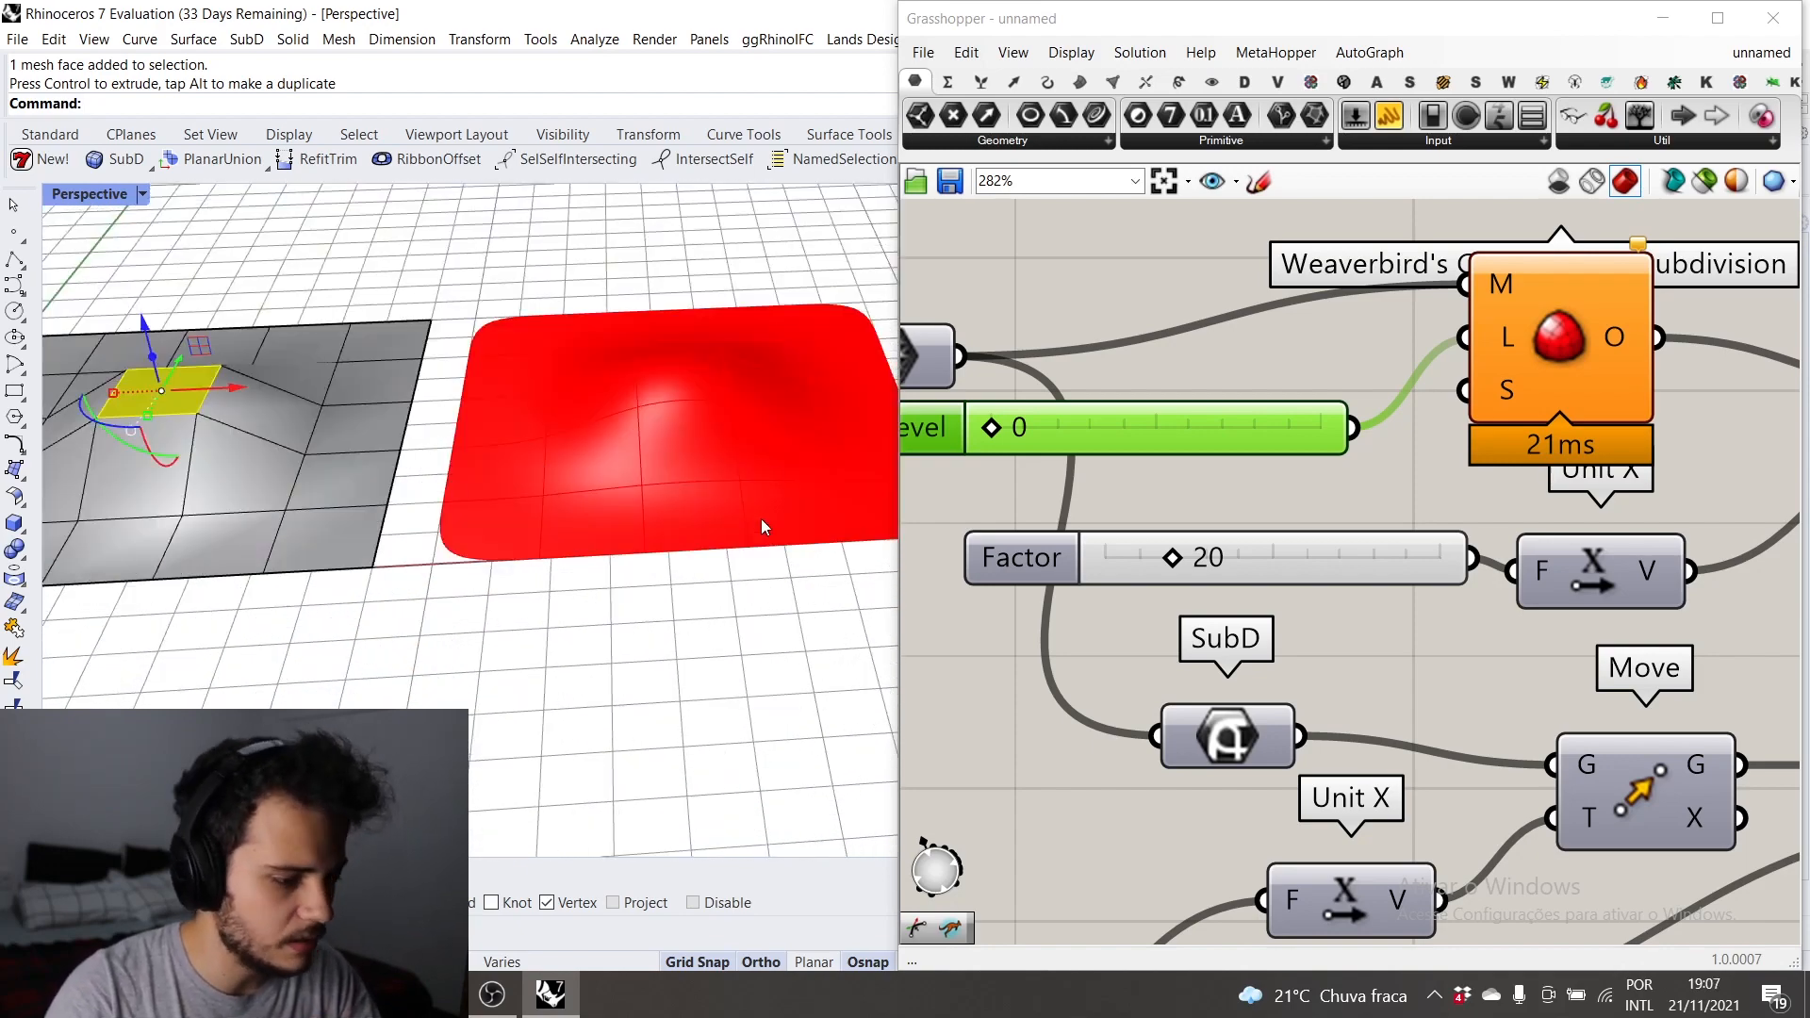
{"action": "scroll", "coordinate": [745, 504], "scroll_direction": "down", "scroll_amount": 3}
{"action": "scroll", "coordinate": [608, 381], "scroll_direction": "down", "scroll_amount": 3}
{"action": "scroll", "coordinate": [1486, 496], "scroll_direction": "down", "scroll_amount": 4}
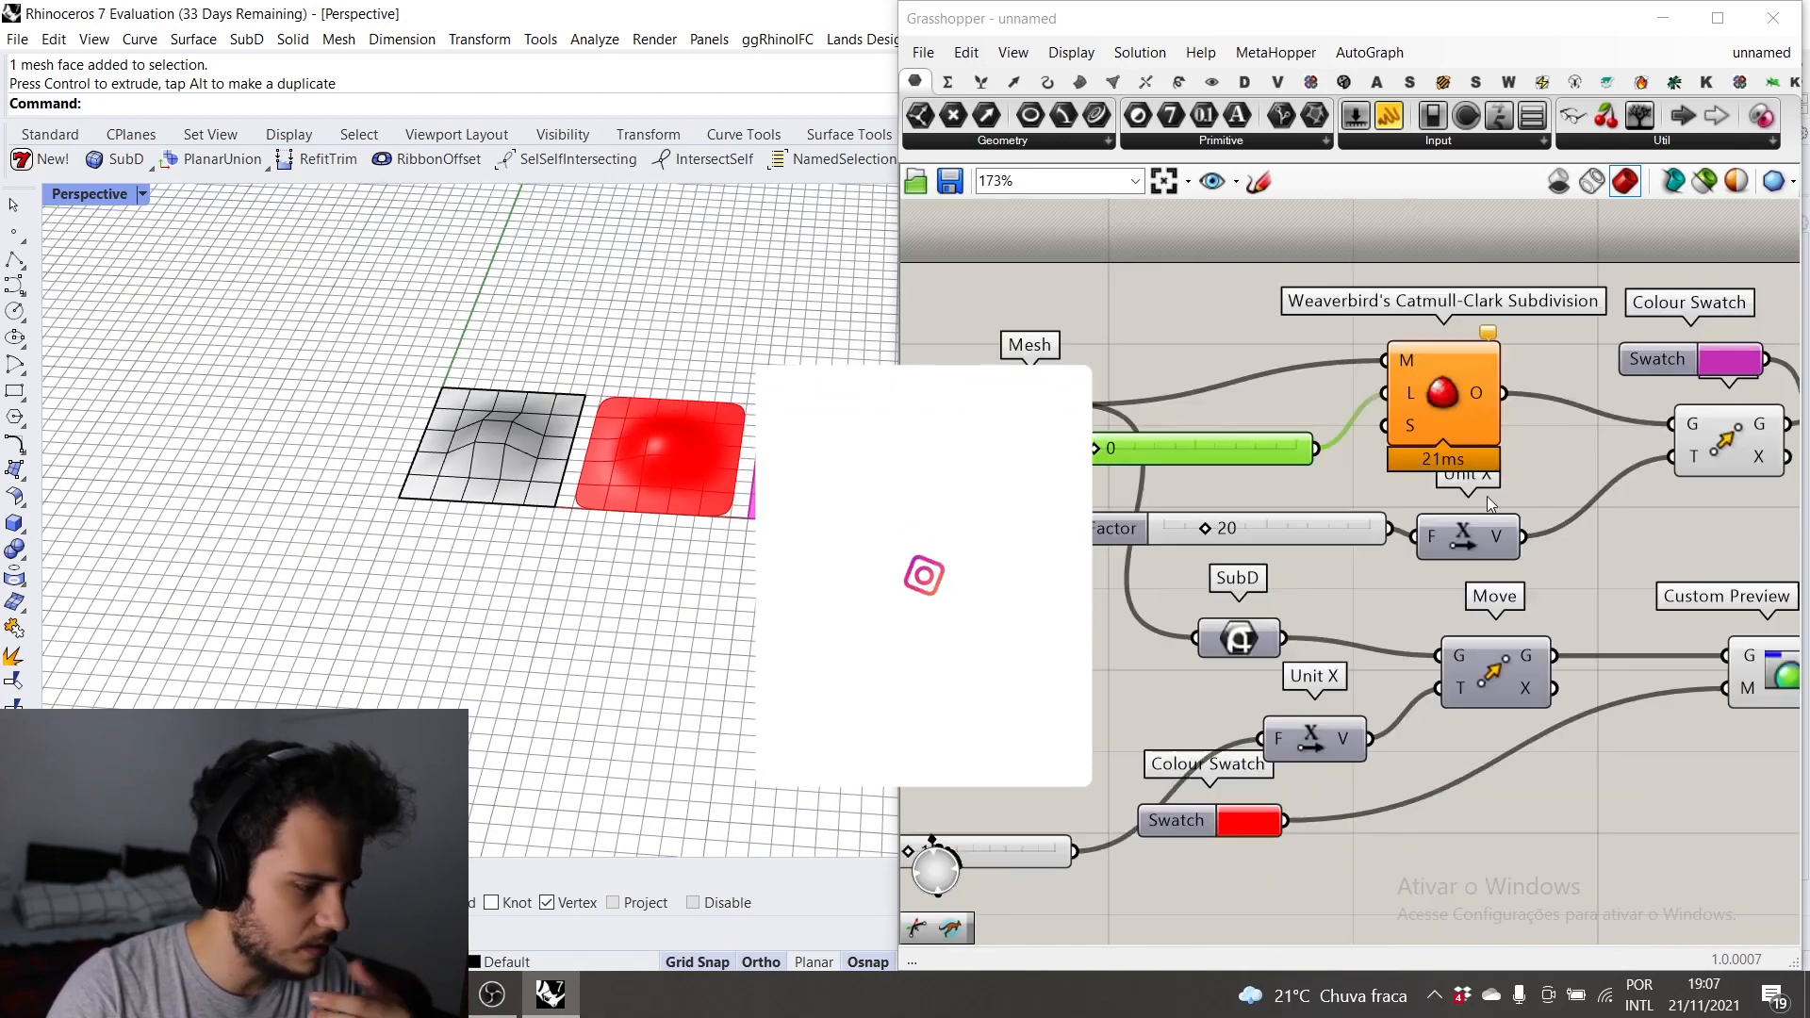
Step: Bake the SubD component's geometry onto Layer 02
{"action": "right_click", "coordinate": [1057, 524]}
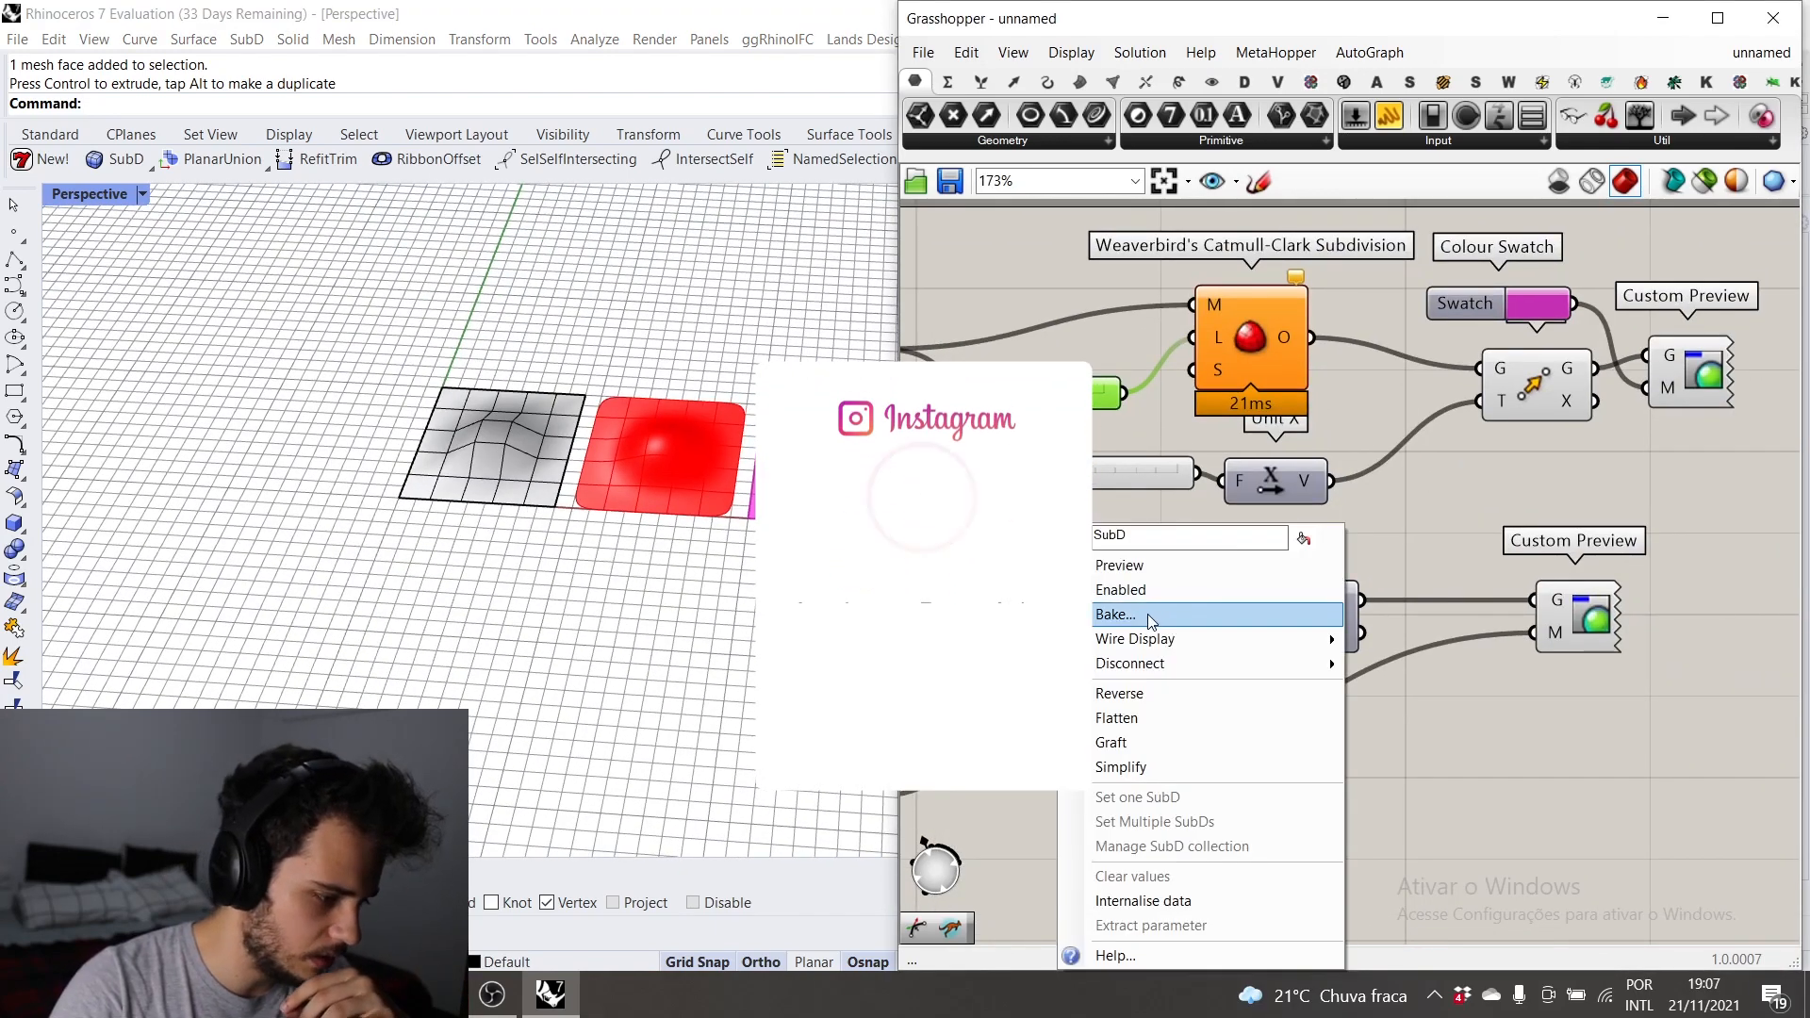
{"action": "left_click", "coordinate": [1147, 614]}
{"action": "left_click", "coordinate": [1130, 477]}
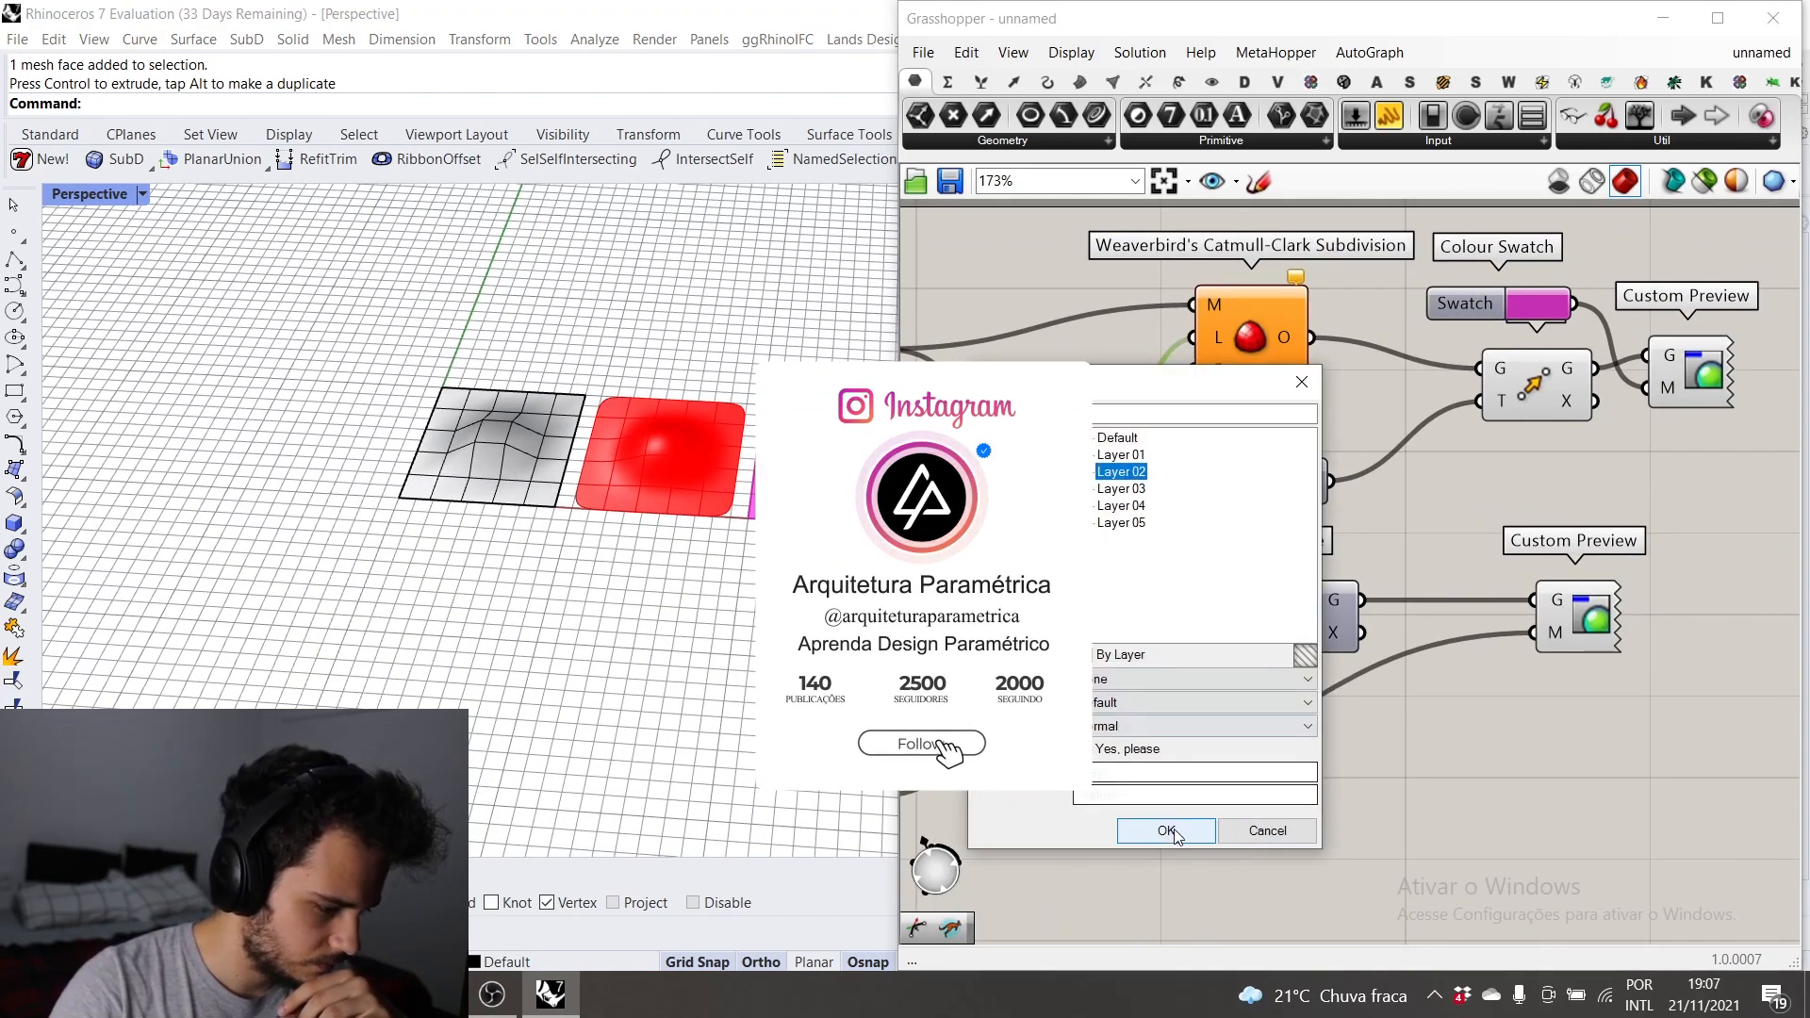
{"action": "left_click", "coordinate": [1167, 830]}
{"action": "middle_click", "coordinate": [1179, 779]}
{"action": "left_click", "coordinate": [1259, 711]}
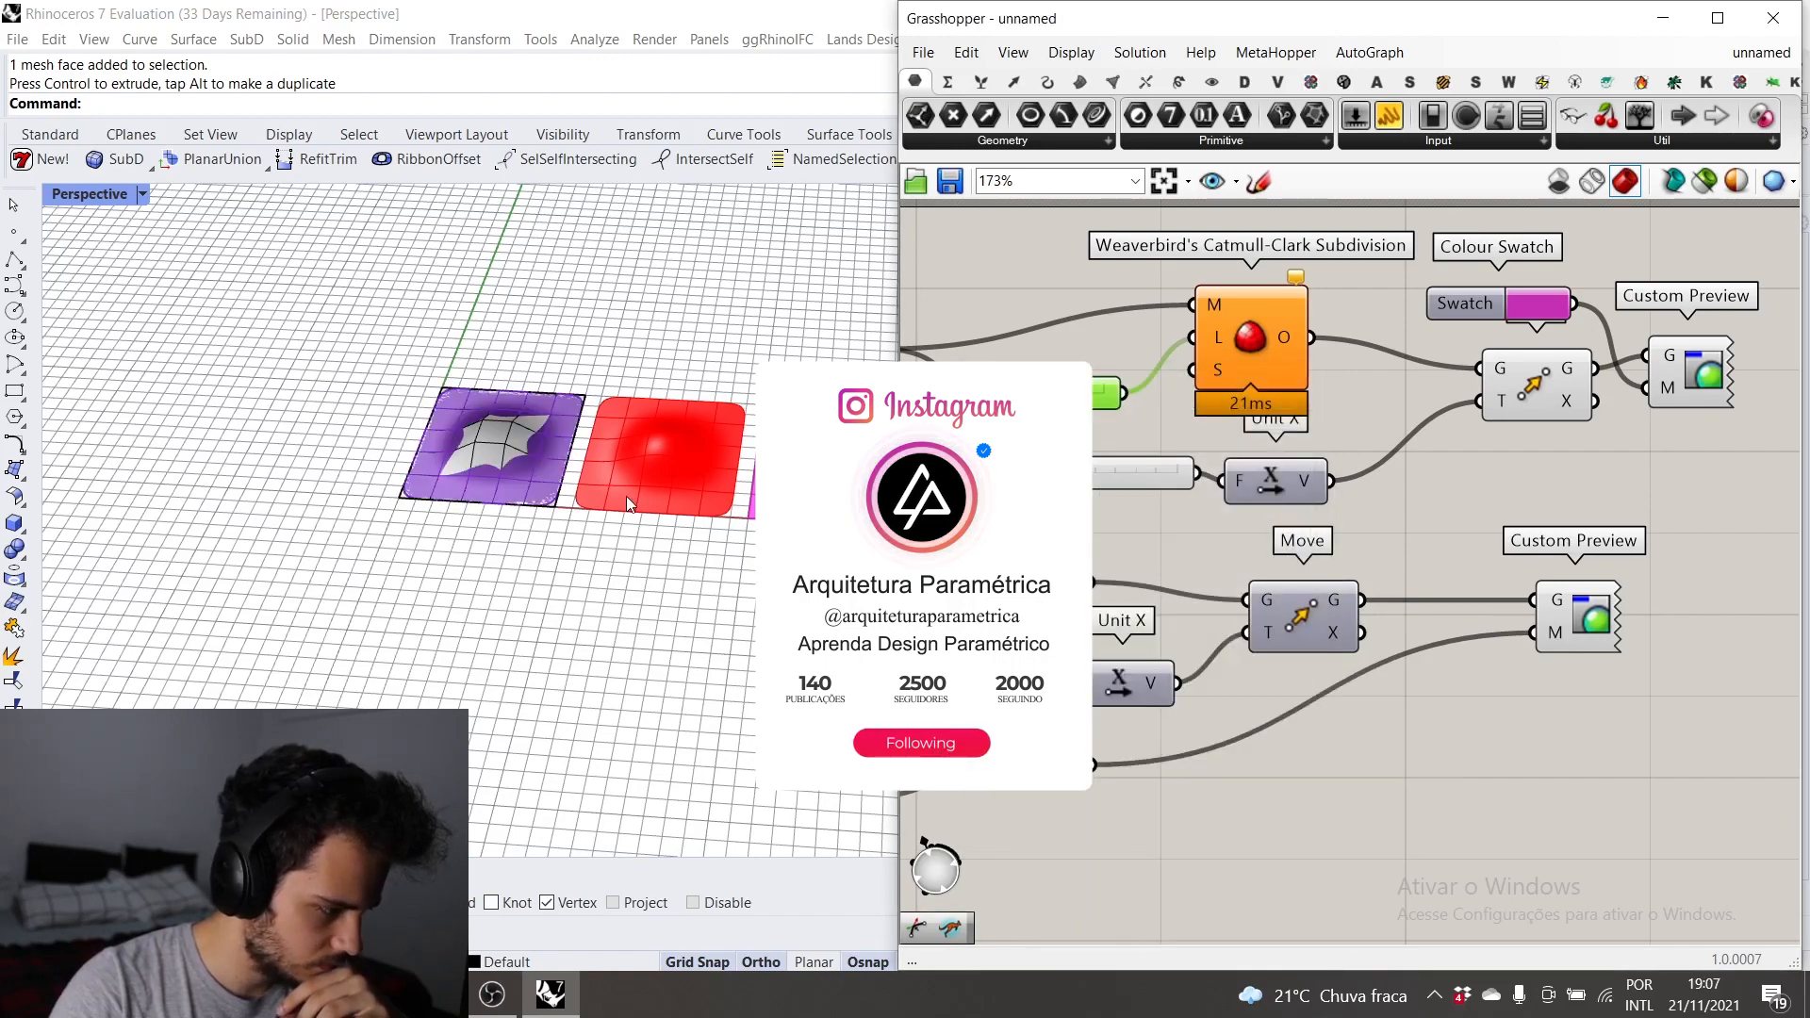
Step: Move the baked purple SubD along the X axis off the grey mesh, to the side opposite the red surface
{"action": "left_click", "coordinate": [534, 469]}
{"action": "right_click_drag", "start_coordinate": [534, 469], "coordinate": [554, 494]}
{"action": "left_click_drag", "start_coordinate": [556, 495], "coordinate": [387, 487]}
{"action": "left_click", "coordinate": [581, 329]}
{"action": "scroll", "coordinate": [575, 331], "scroll_direction": "down", "scroll_amount": 5}
{"action": "right_click_drag", "start_coordinate": [405, 462], "coordinate": [439, 426]}
{"action": "scroll", "coordinate": [440, 426], "scroll_direction": "up", "scroll_amount": 6}
{"action": "right_click_drag", "start_coordinate": [335, 459], "coordinate": [298, 424]}
{"action": "scroll", "coordinate": [298, 425], "scroll_direction": "up", "scroll_amount": 6}
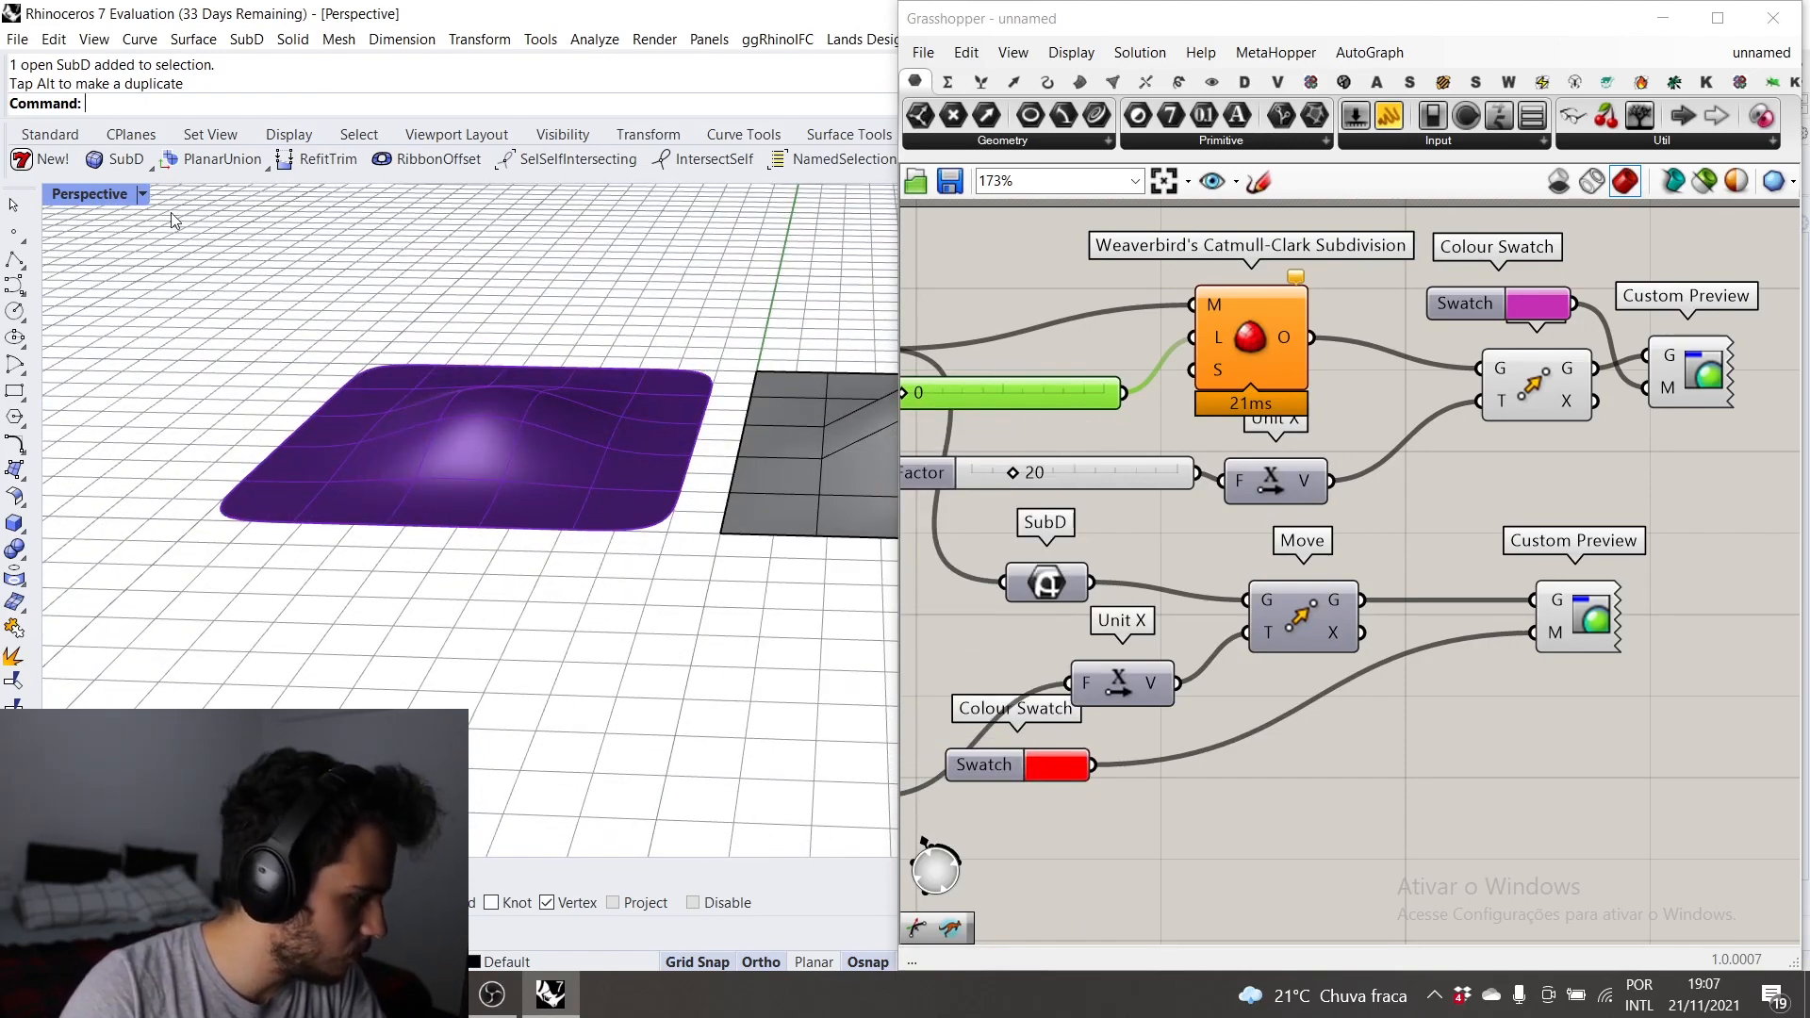
Step: Switch the baked SubD to flat display with SubD Display Toggle and compare its faces with the grey mesh
{"action": "left_click", "coordinate": [144, 195]}
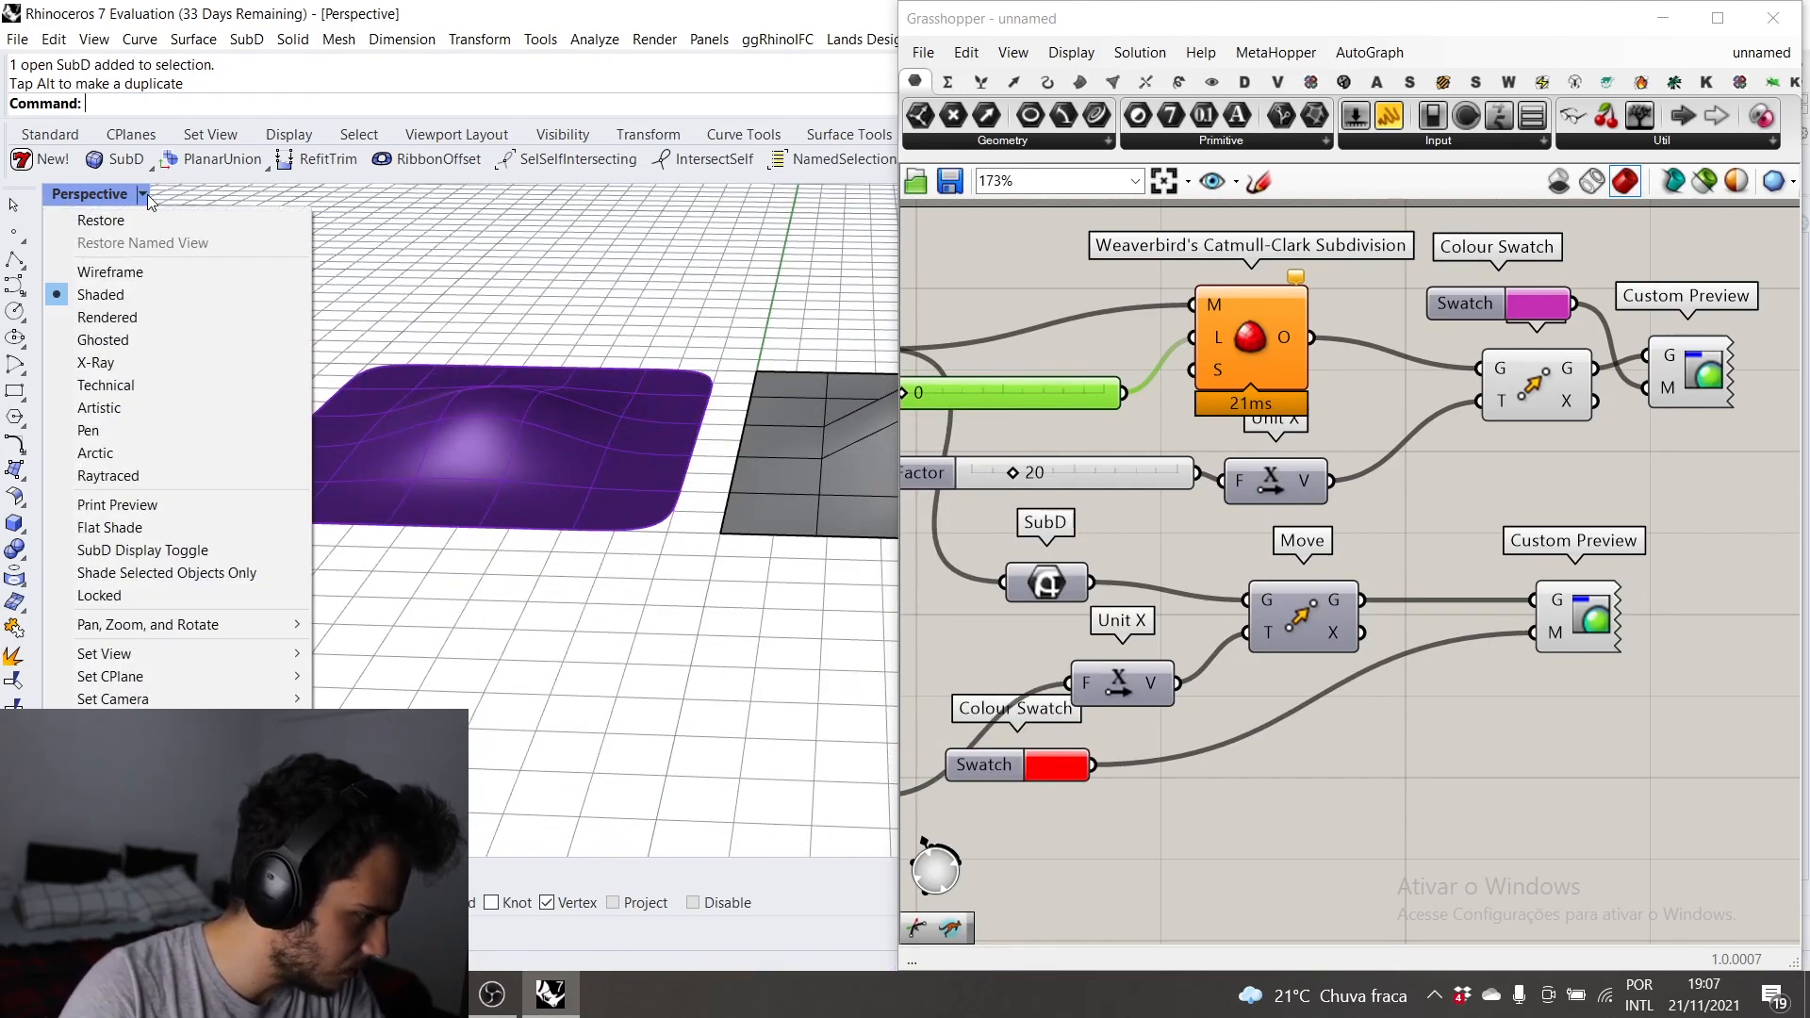
{"action": "left_click", "coordinate": [105, 547]}
{"action": "scroll", "coordinate": [415, 494], "scroll_direction": "down", "scroll_amount": 5}
{"action": "right_click_drag", "start_coordinate": [500, 480], "coordinate": [614, 490]}
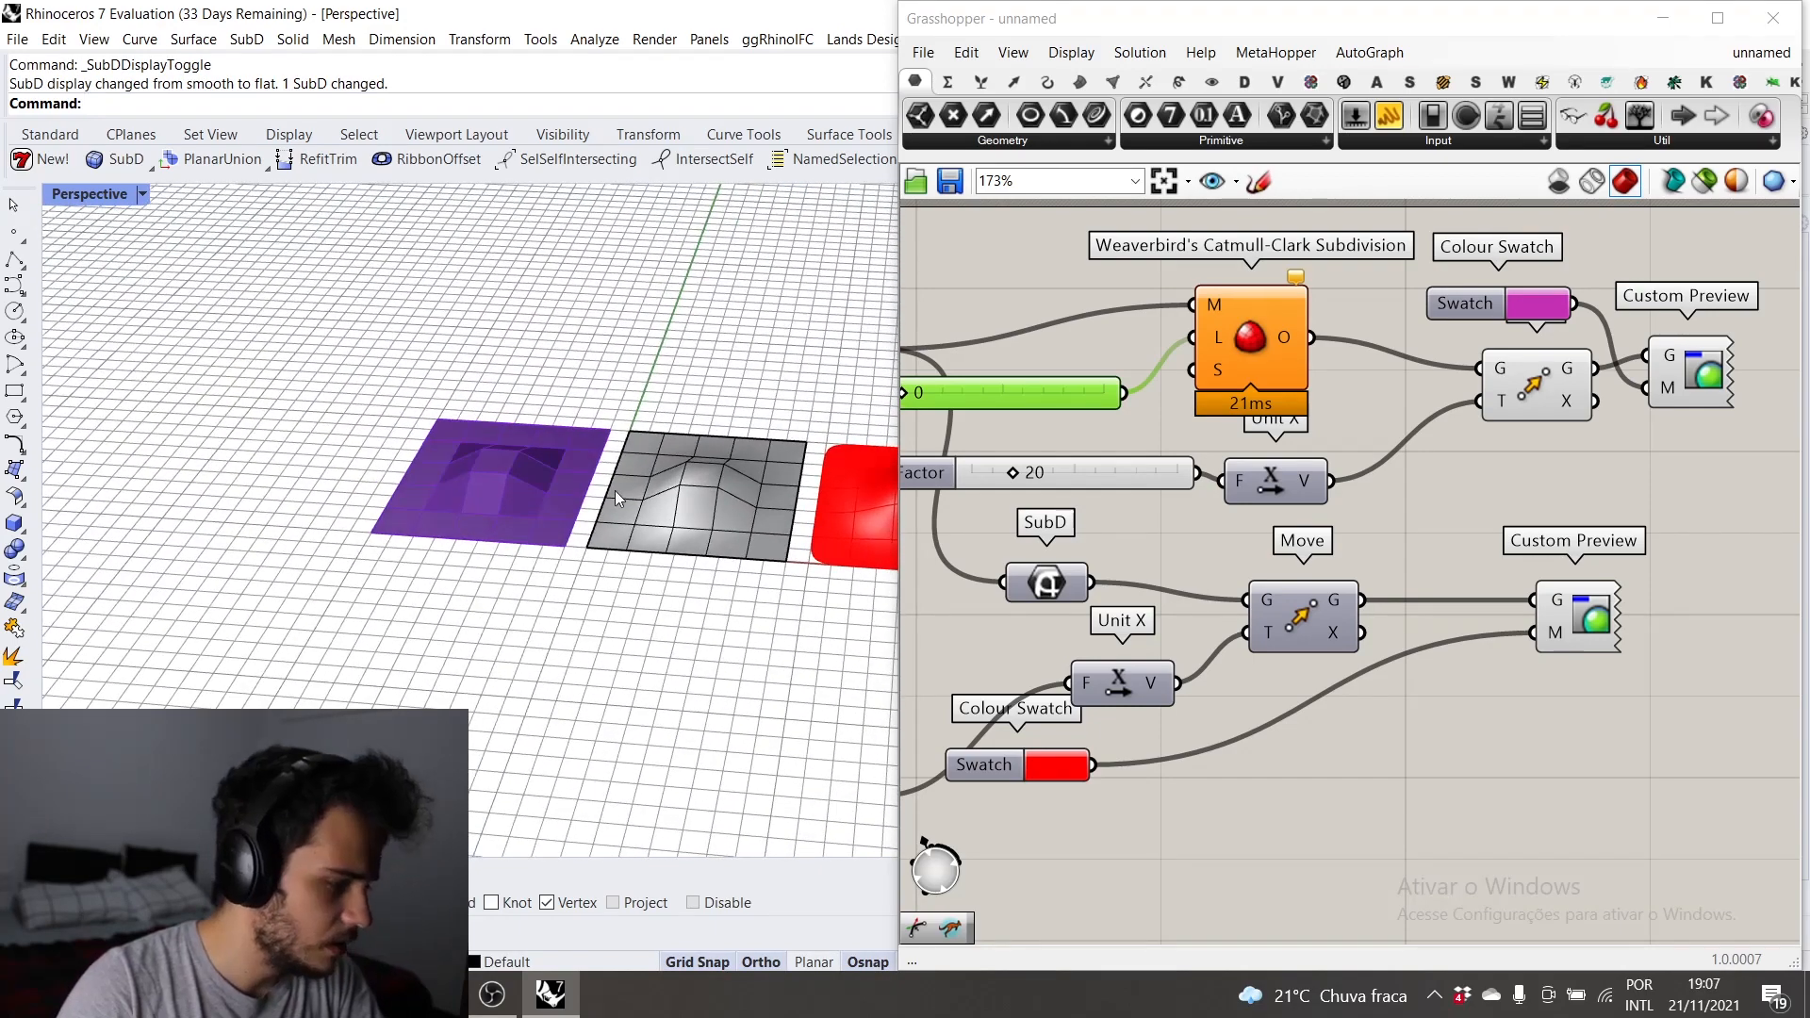
{"action": "scroll", "coordinate": [615, 491], "scroll_direction": "up", "scroll_amount": 6}
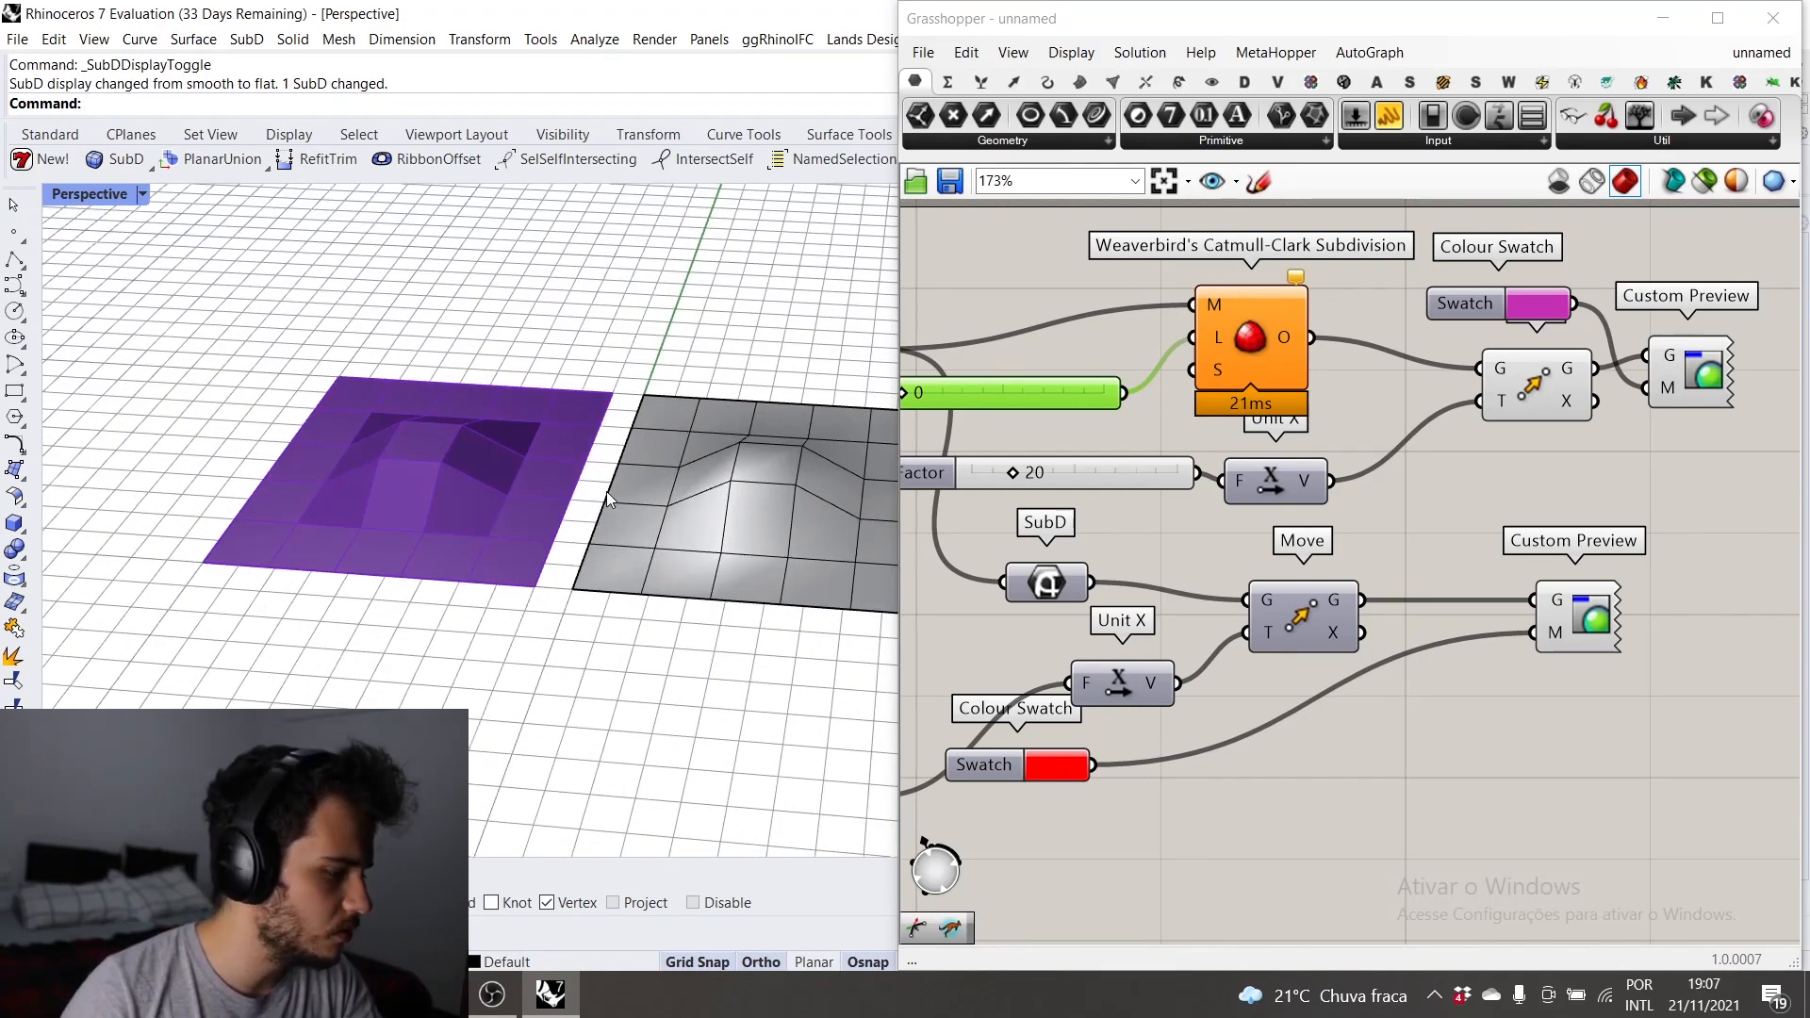
{"action": "scroll", "coordinate": [607, 491], "scroll_direction": "down", "scroll_amount": 4}
{"action": "right_click_drag", "start_coordinate": [607, 490], "coordinate": [680, 516]}
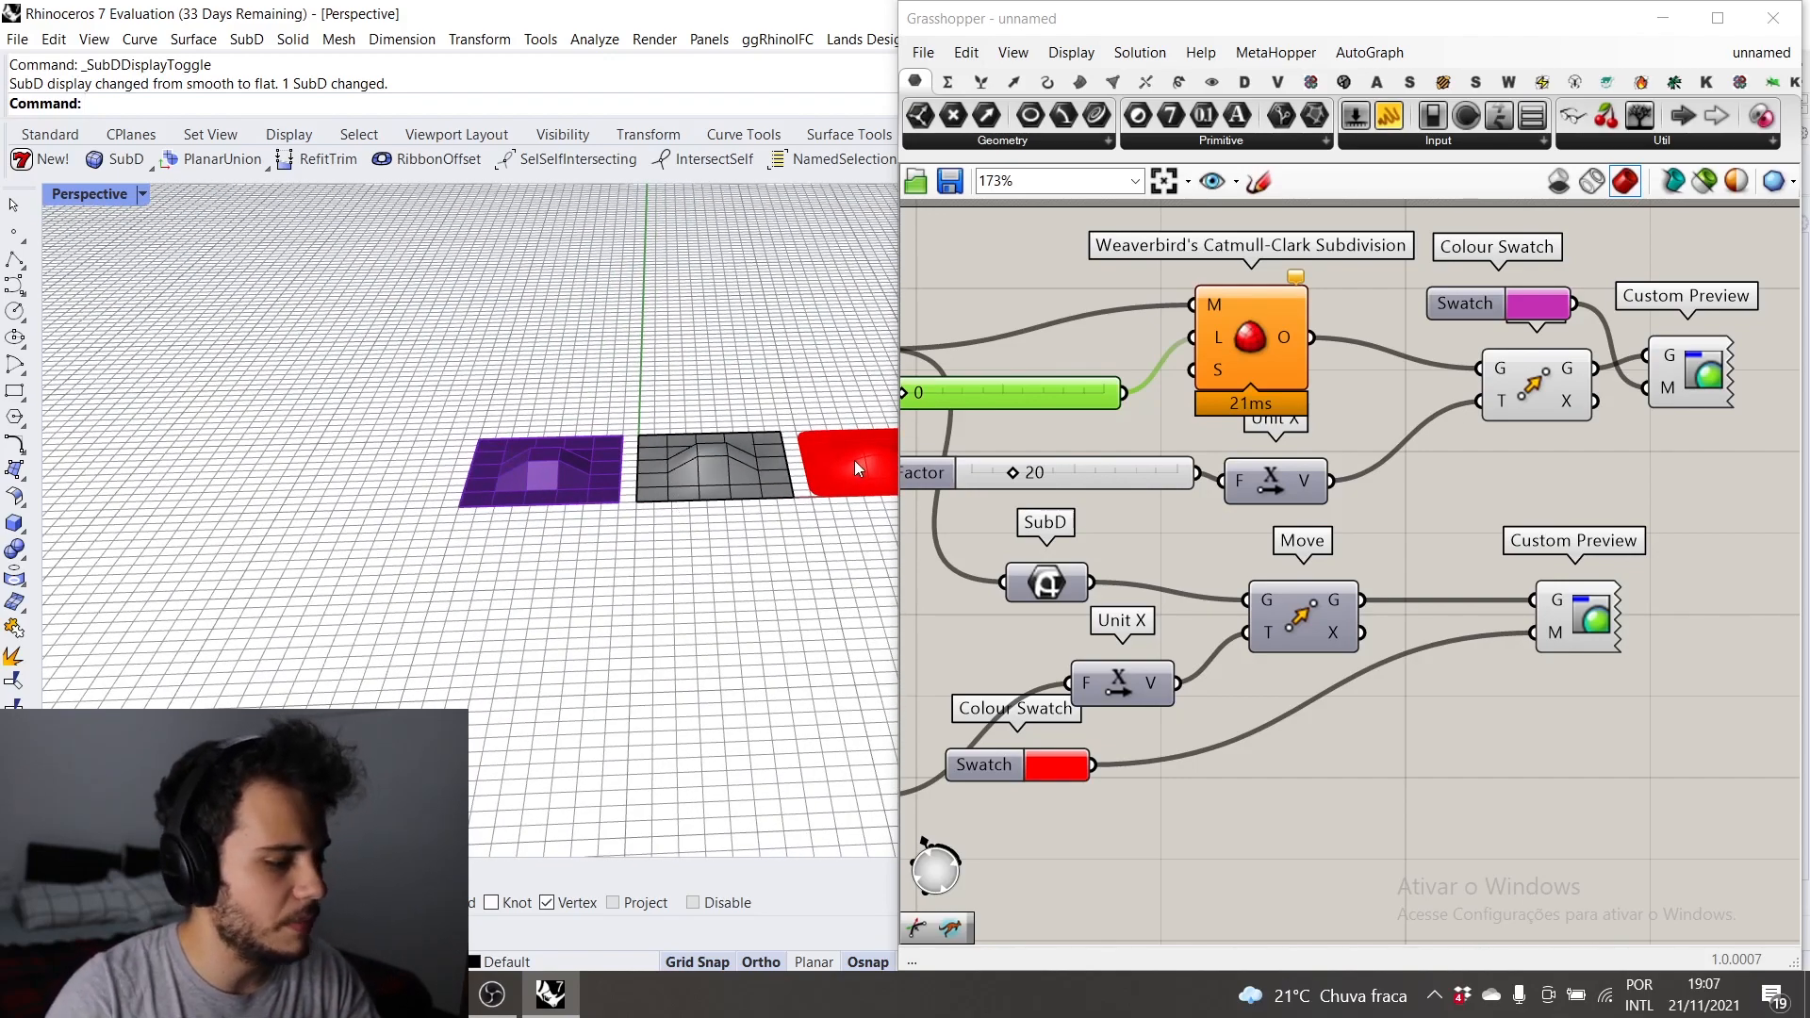
{"action": "scroll", "coordinate": [782, 468], "scroll_direction": "up", "scroll_amount": 3}
{"action": "scroll", "coordinate": [283, 377], "scroll_direction": "up", "scroll_amount": 2}
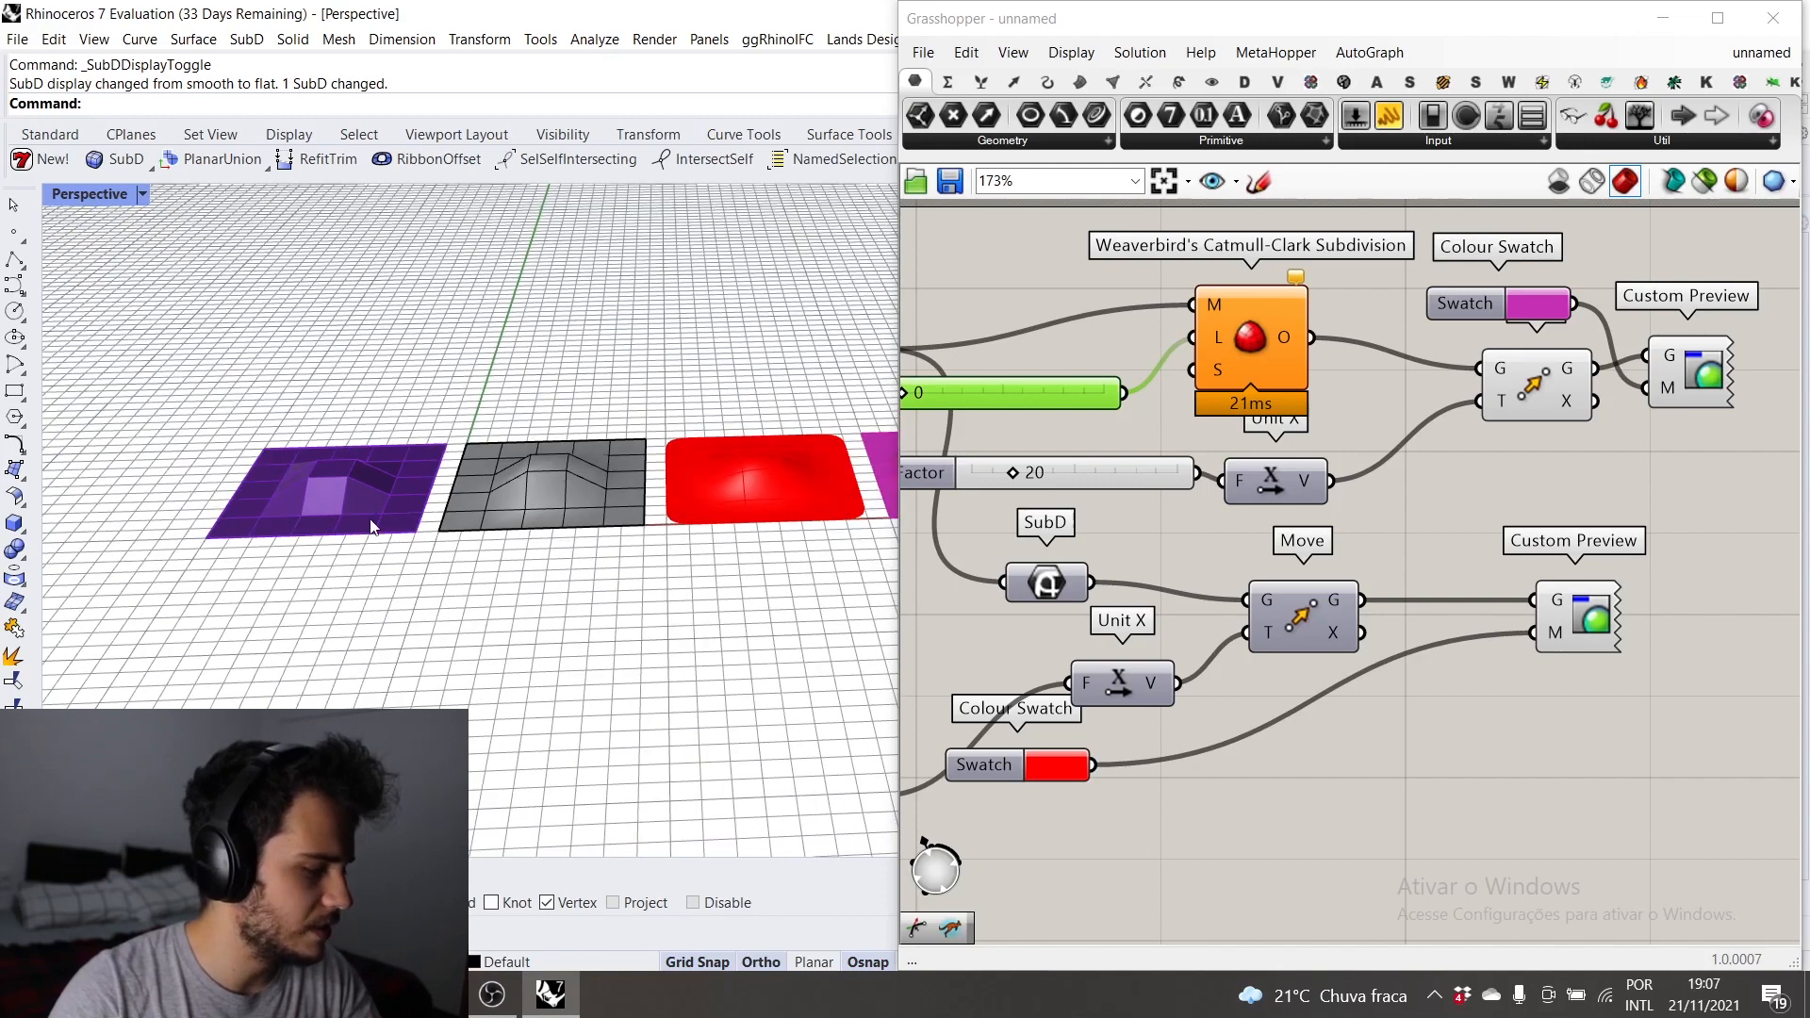
Step: Switch the baked SubD back to smooth display with SubD Display Toggle
{"action": "left_click", "coordinate": [142, 194]}
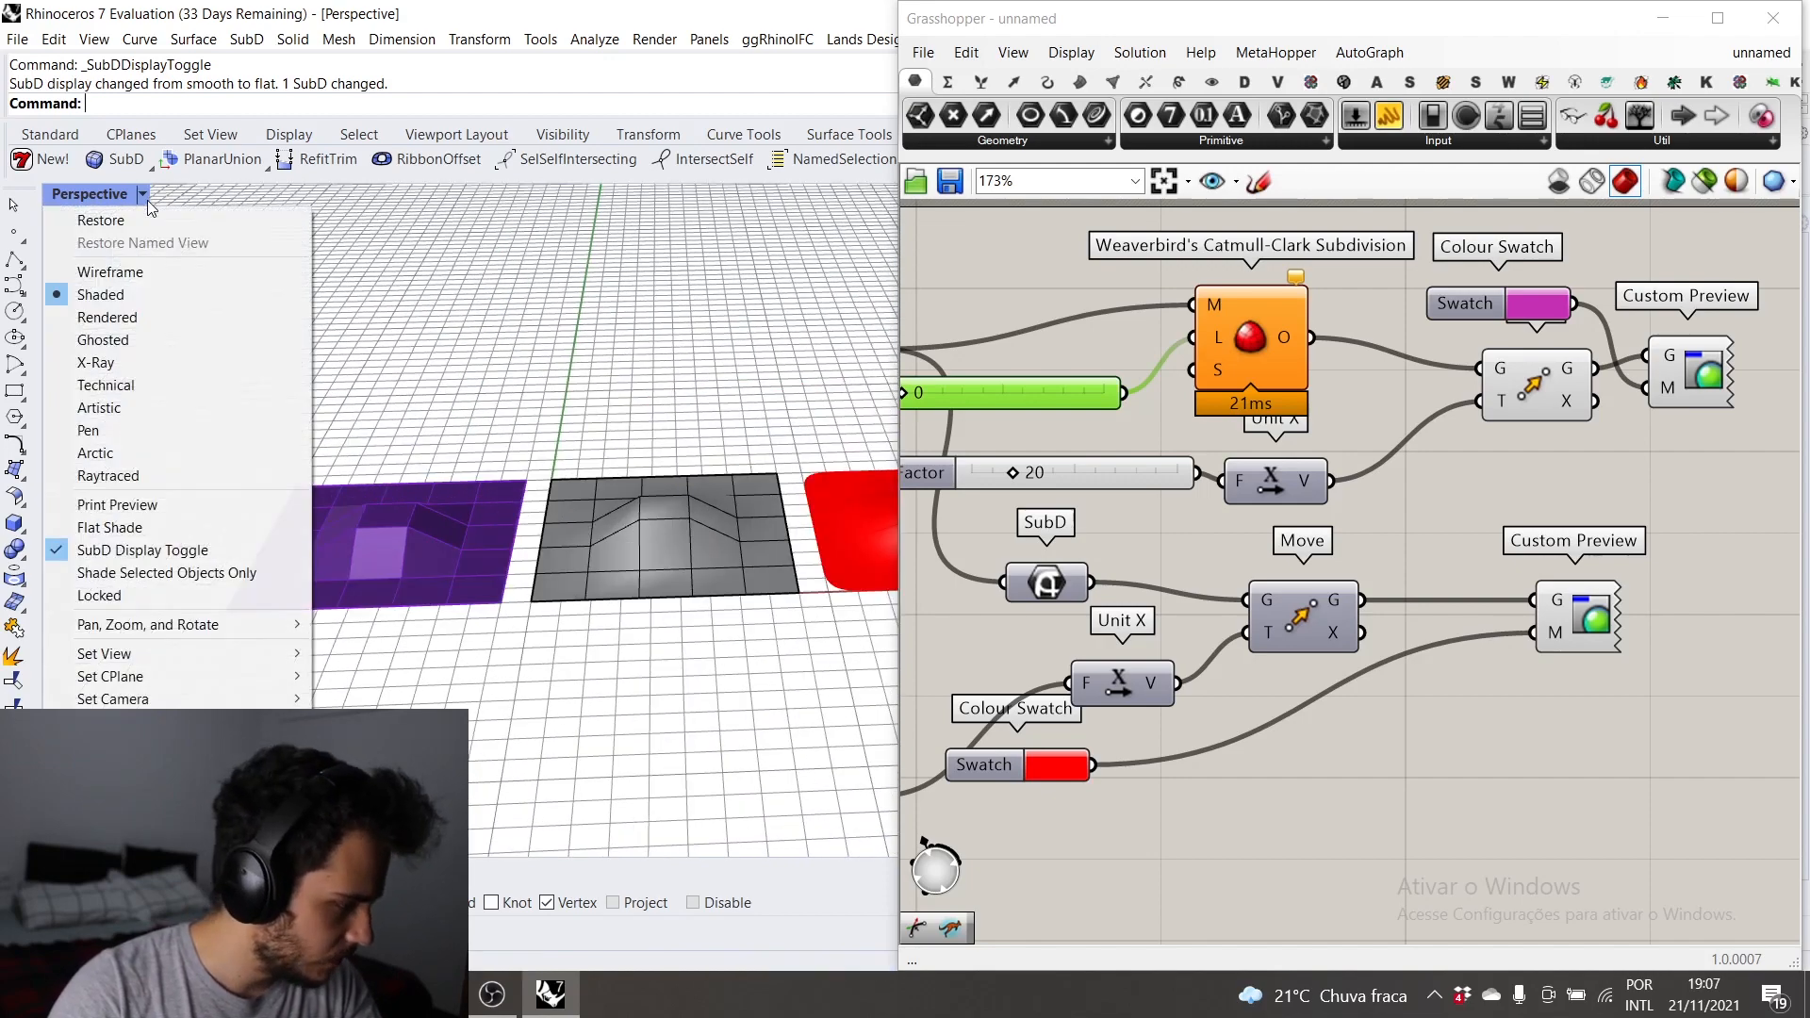
{"action": "left_click", "coordinate": [115, 551]}
{"action": "scroll", "coordinate": [320, 530], "scroll_direction": "up", "scroll_amount": 1}
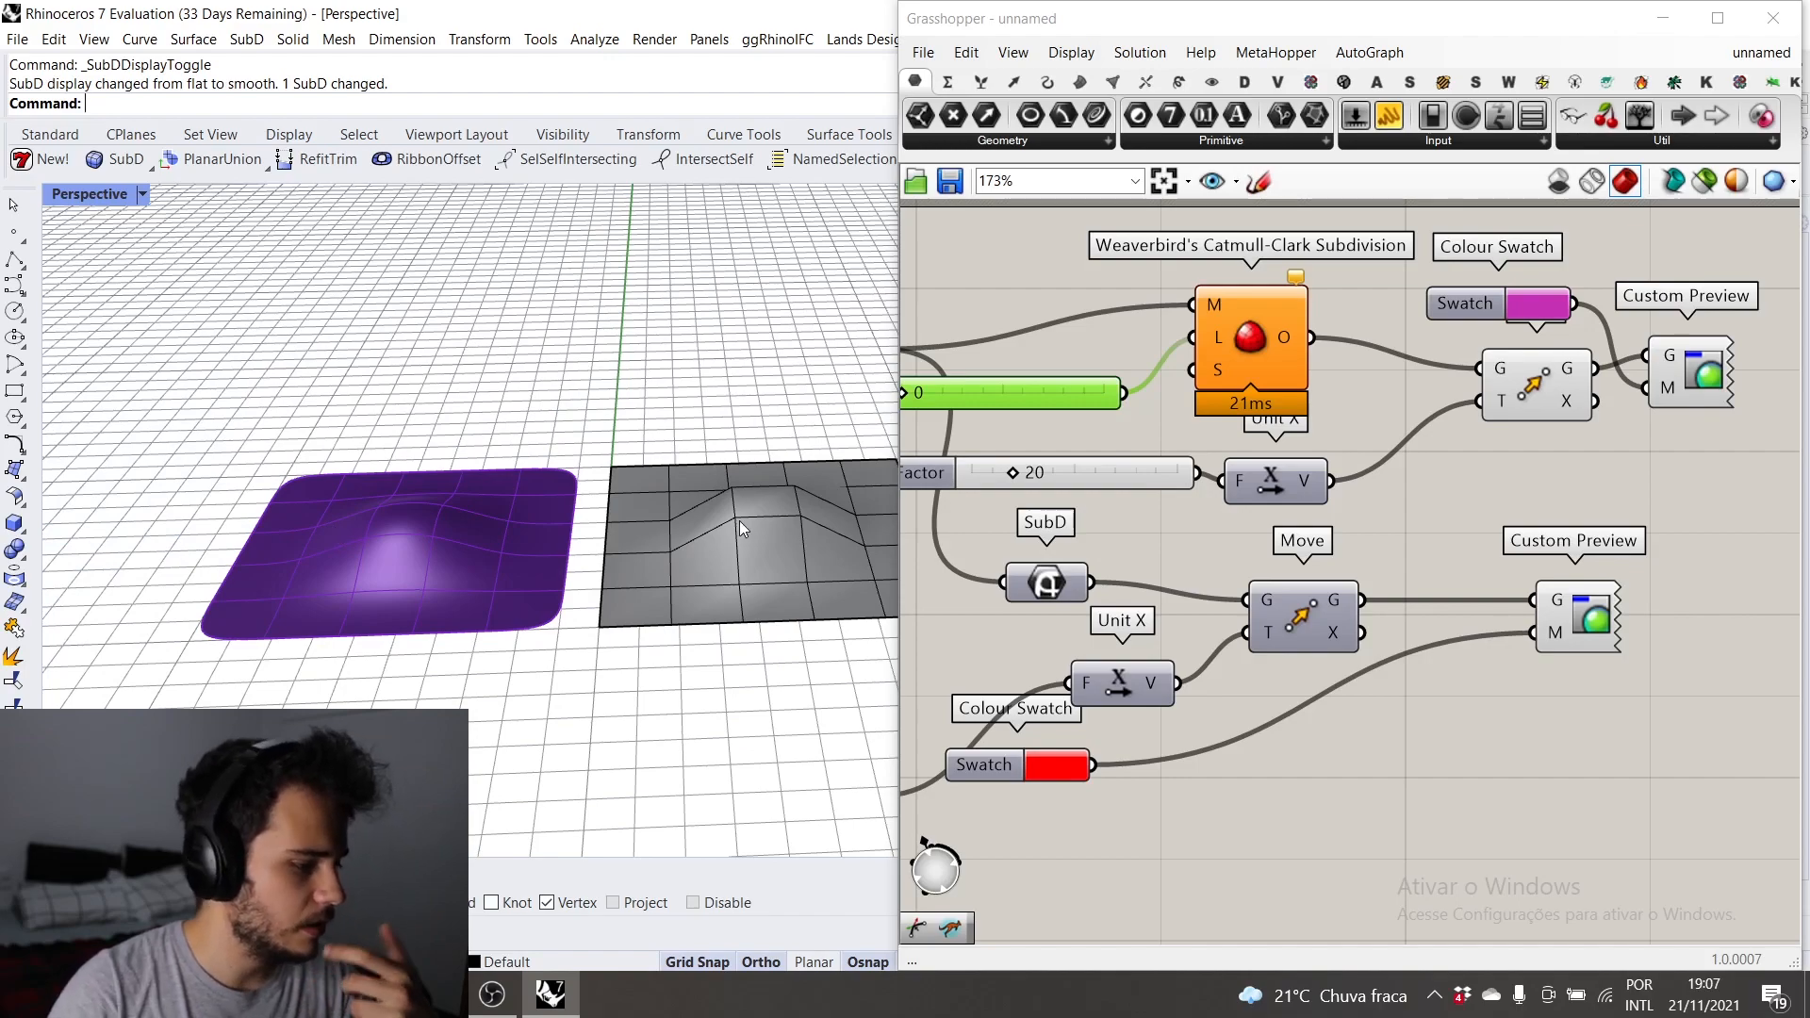
Step: Examine the smooth baked SubD beside the faceted grey mesh from several angles
{"action": "scroll", "coordinate": [740, 521], "scroll_direction": "down", "scroll_amount": 2}
{"action": "scroll", "coordinate": [733, 565], "scroll_direction": "up", "scroll_amount": 3}
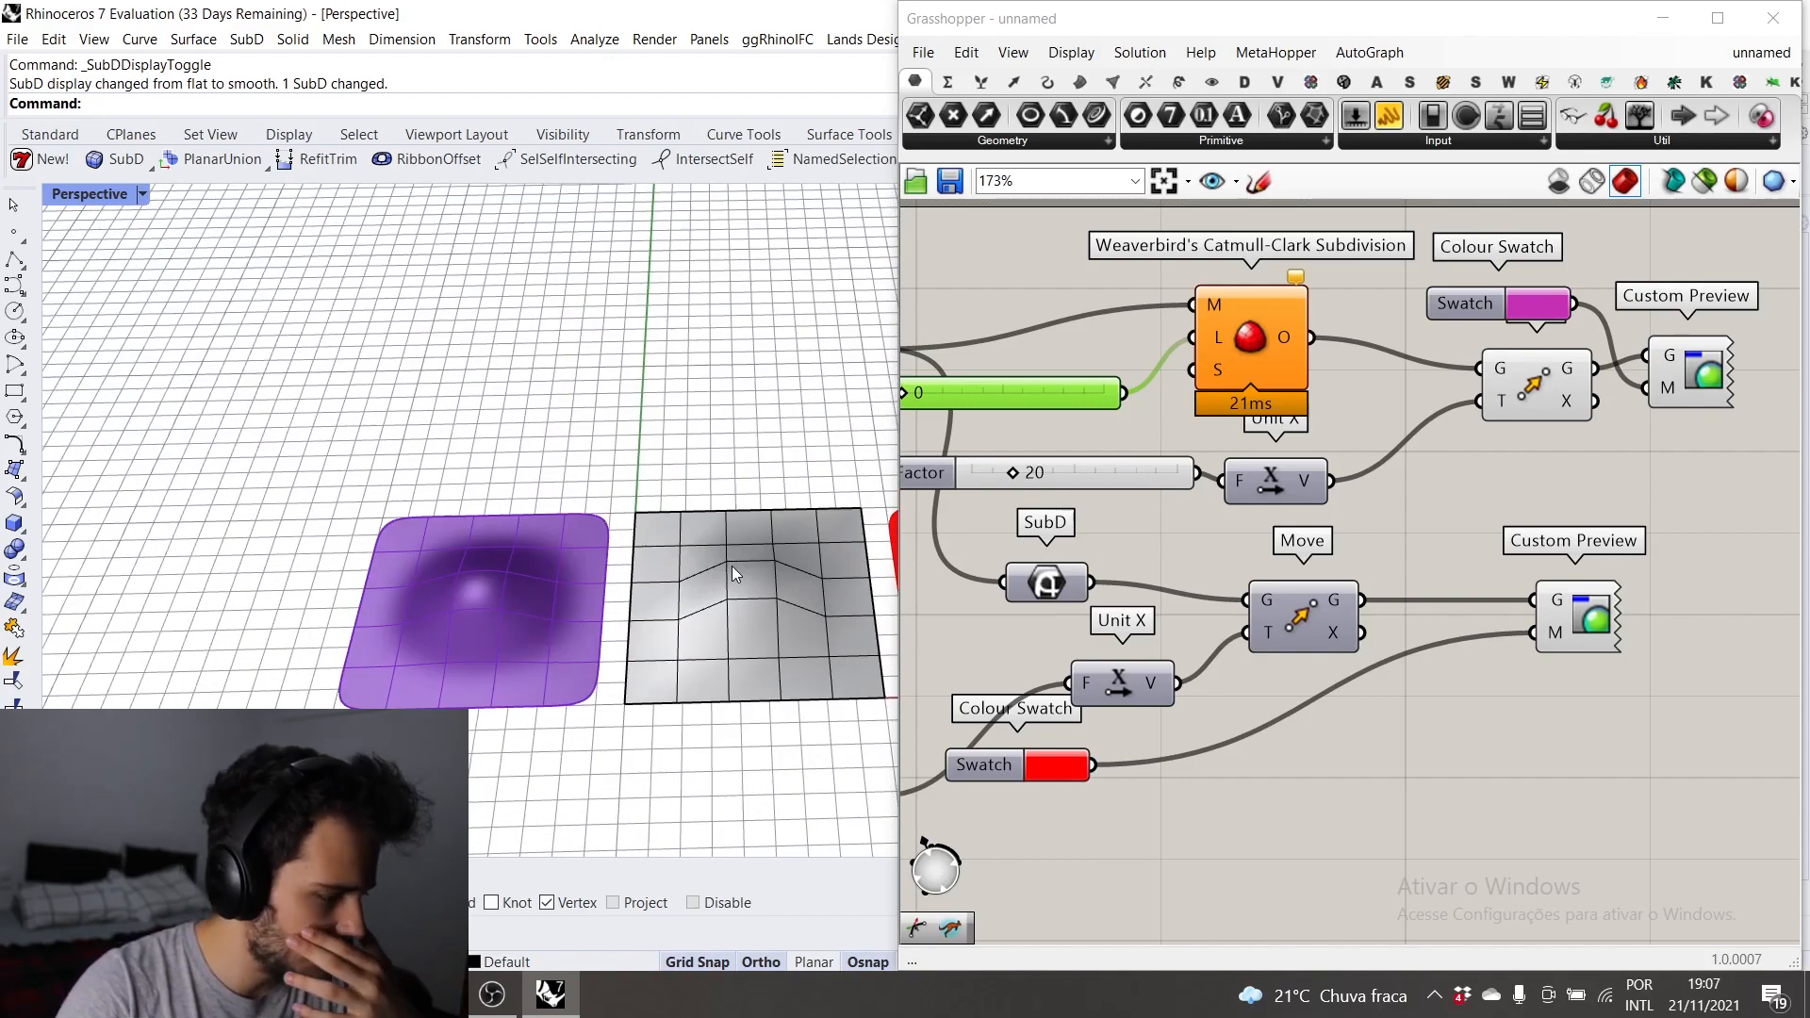
{"action": "scroll", "coordinate": [732, 566], "scroll_direction": "down", "scroll_amount": 4}
{"action": "right_click_drag", "start_coordinate": [732, 565], "coordinate": [690, 525]}
{"action": "scroll", "coordinate": [484, 562], "scroll_direction": "up", "scroll_amount": 5}
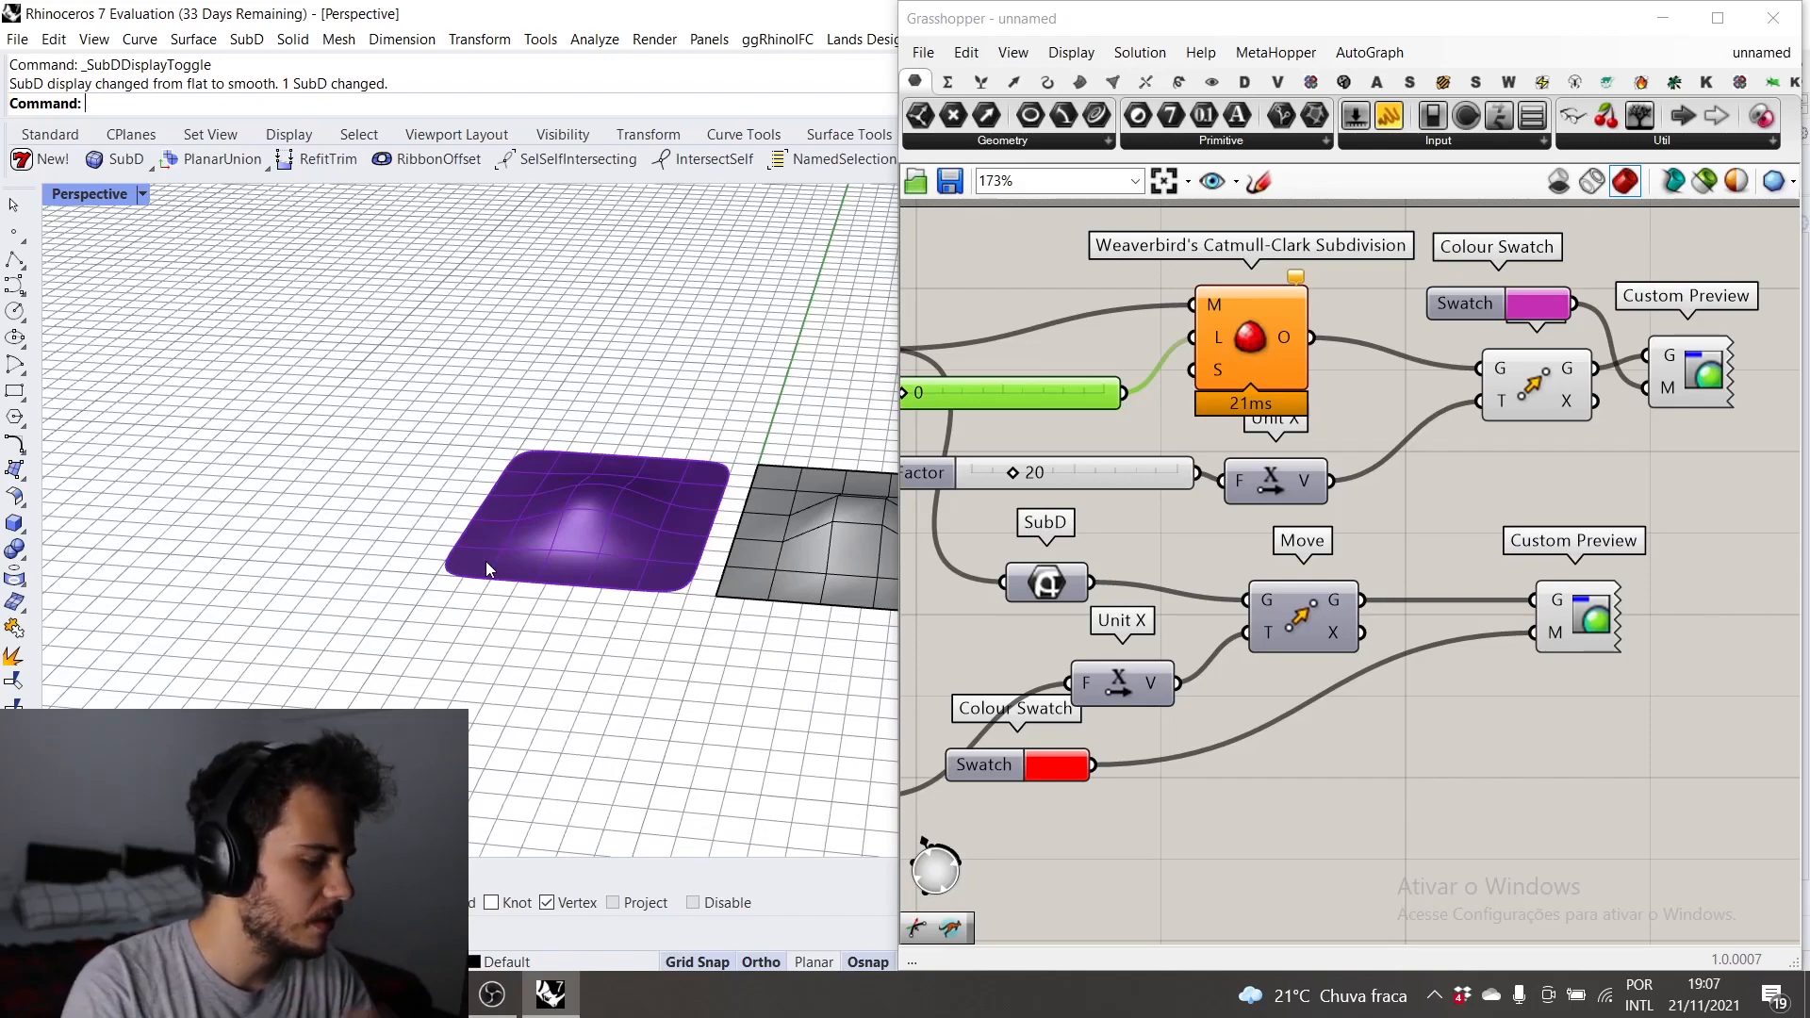
{"action": "scroll", "coordinate": [488, 560], "scroll_direction": "down", "scroll_amount": 3}
{"action": "scroll", "coordinate": [505, 497], "scroll_direction": "up", "scroll_amount": 3}
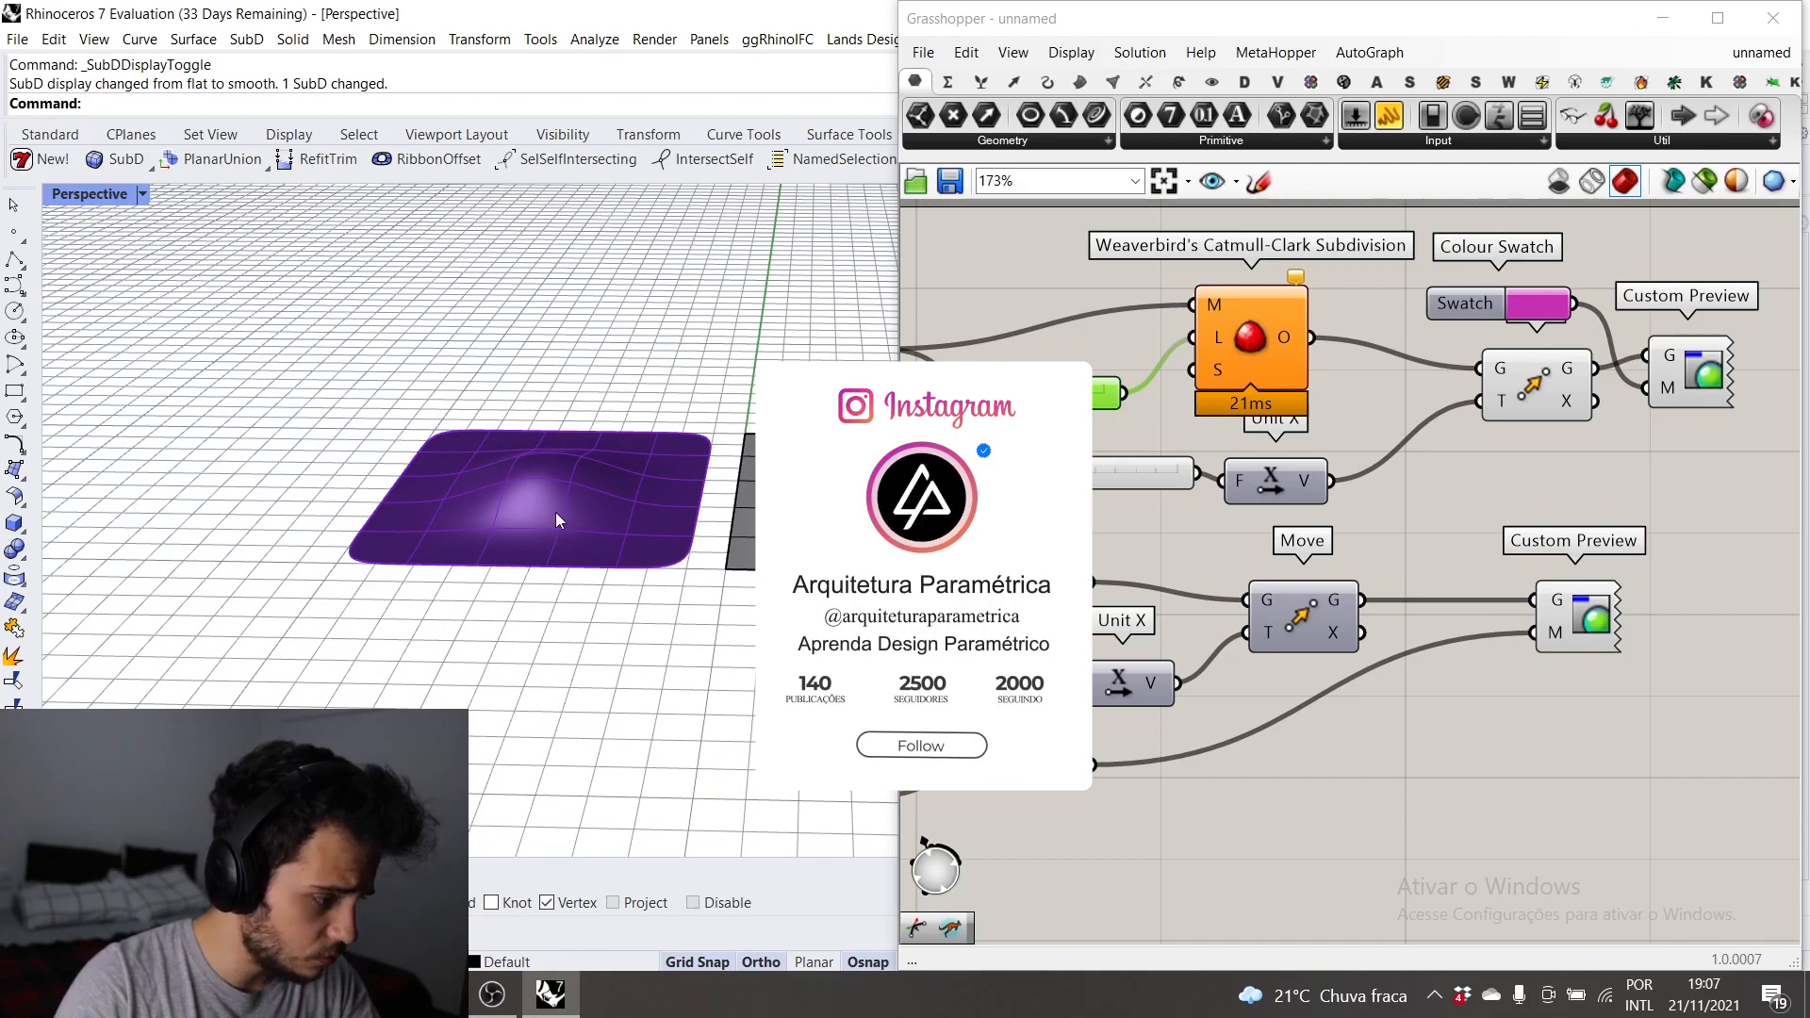
{"action": "scroll", "coordinate": [625, 502], "scroll_direction": "down", "scroll_amount": 3}
{"action": "scroll", "coordinate": [625, 501], "scroll_direction": "up", "scroll_amount": 3}
Step: Convert the baked SubD with ToNURBS and move the original SubD along the X axis away from the NURBS surface
{"action": "left_click", "coordinate": [625, 502]}
{"action": "type", "text": "ToNURBS"}
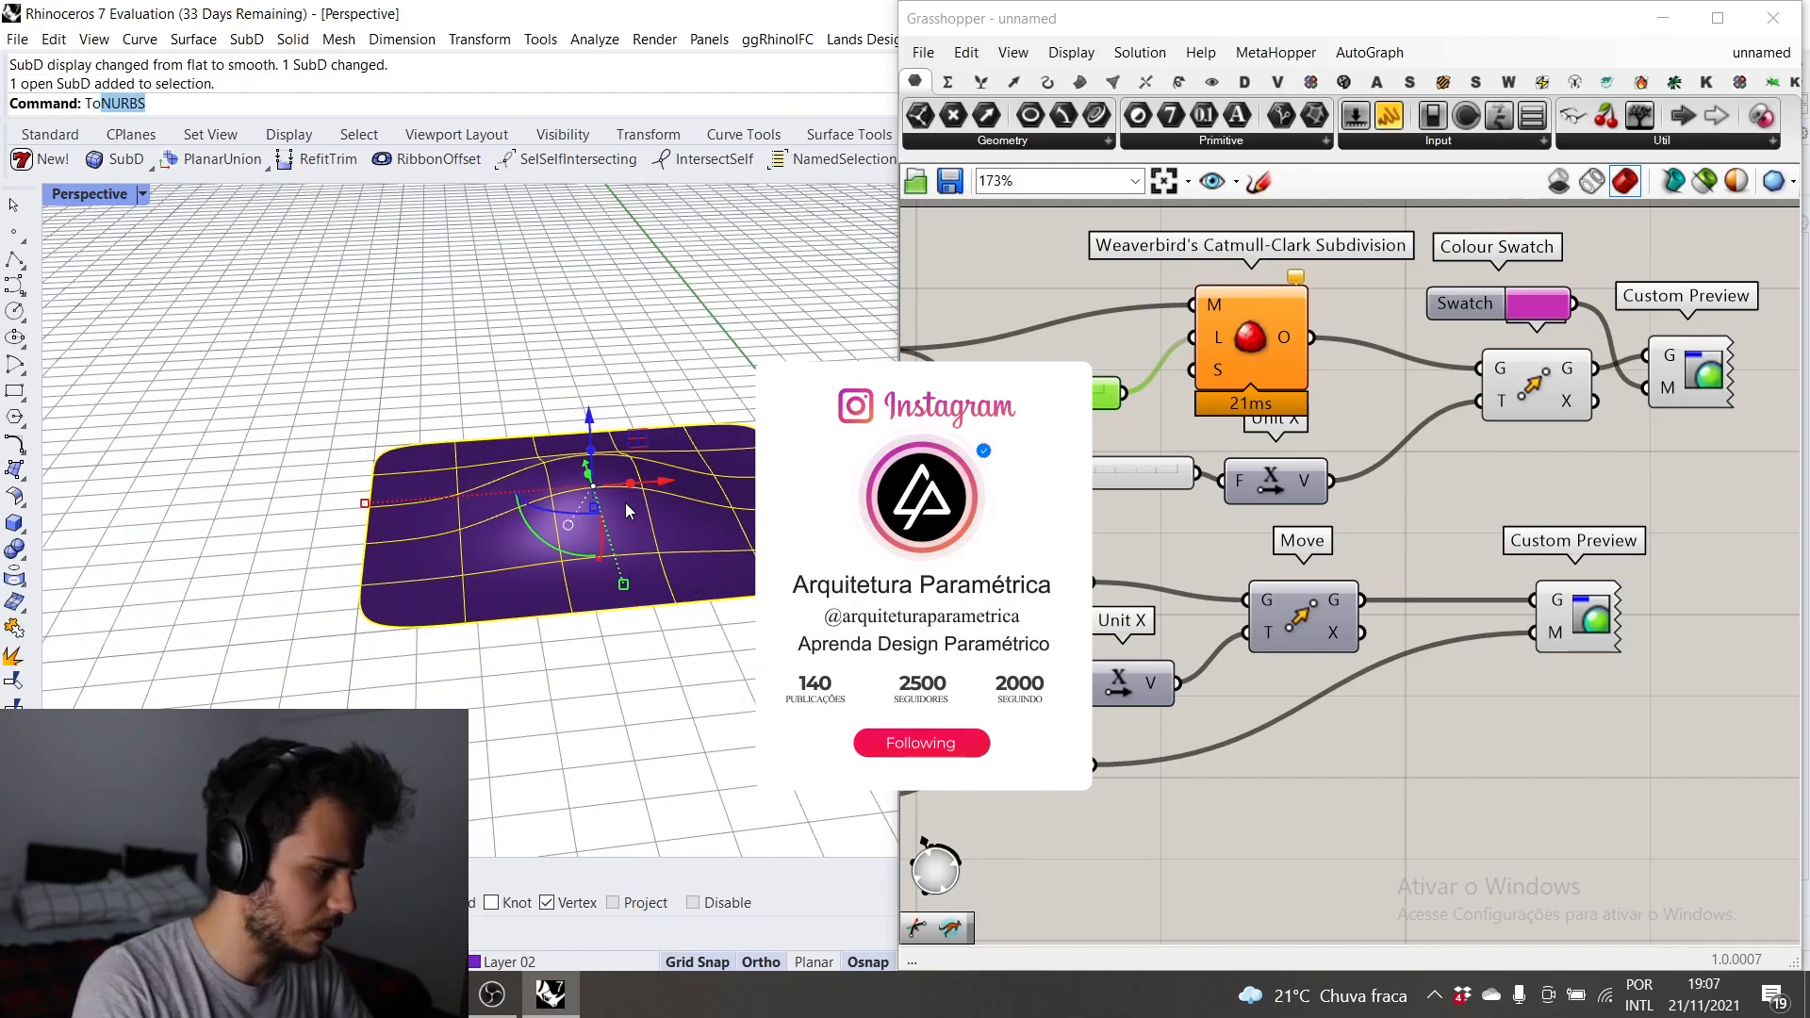
{"action": "key", "text": "Return"}
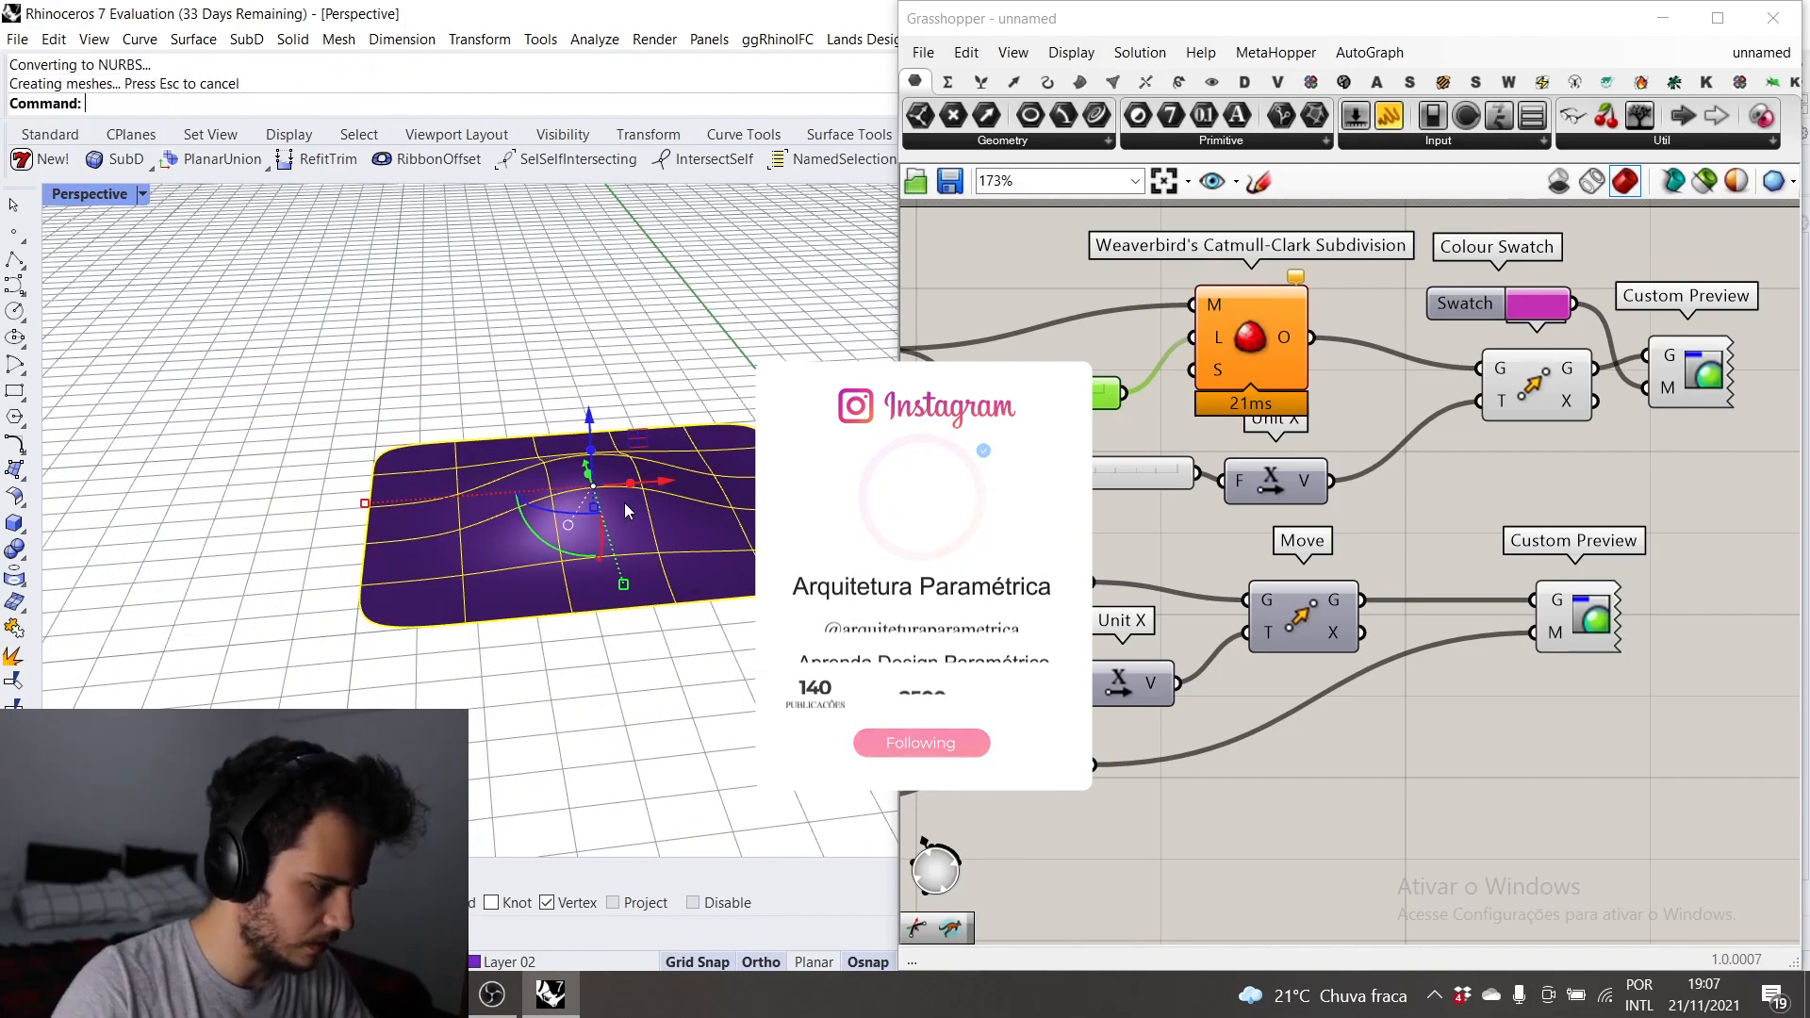
{"action": "left_click_drag", "start_coordinate": [658, 495], "coordinate": [132, 498]}
{"action": "scroll", "coordinate": [291, 500], "scroll_direction": "down", "scroll_amount": 3}
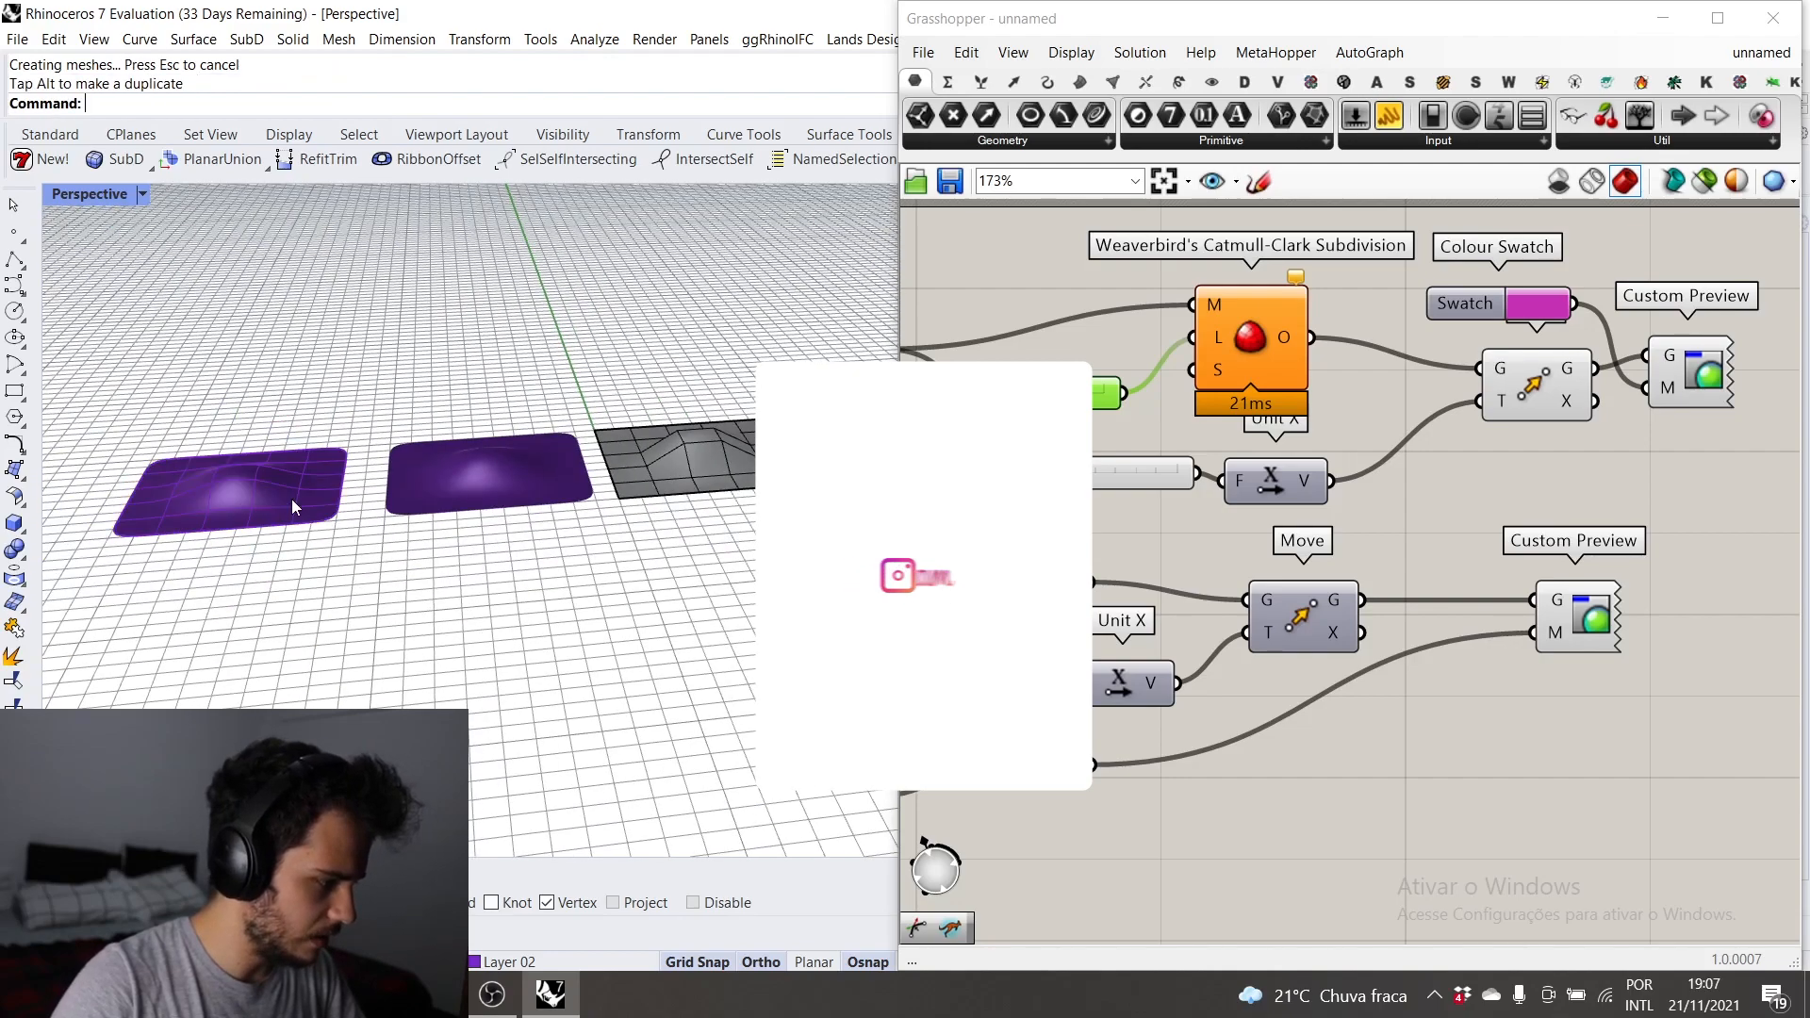
Step: Select the purple SubD and the converted NURBS surface in turn to compare their edges and isocurves
{"action": "left_click", "coordinate": [291, 506]}
{"action": "right_click_drag", "start_coordinate": [256, 472], "coordinate": [388, 425]}
{"action": "left_click", "coordinate": [707, 479]}
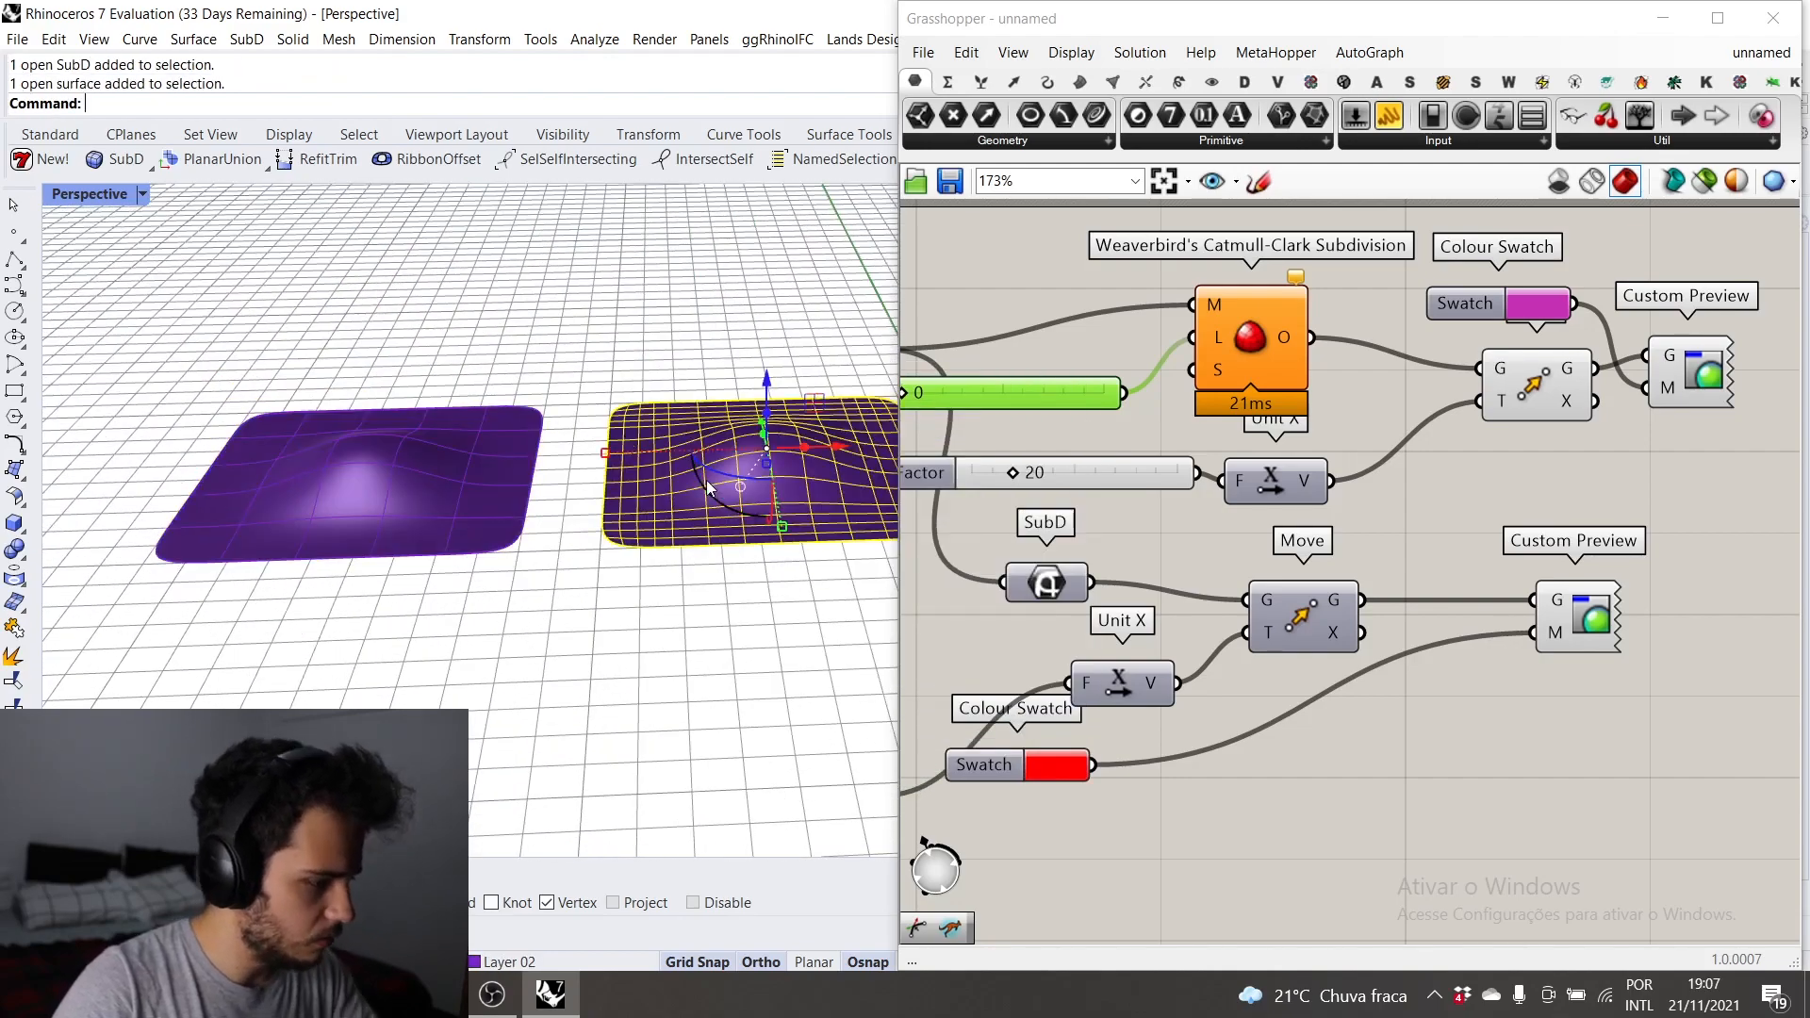
{"action": "right_click_drag", "start_coordinate": [707, 479], "coordinate": [640, 380]}
{"action": "scroll", "coordinate": [693, 500], "scroll_direction": "down", "scroll_amount": 4}
{"action": "scroll", "coordinate": [693, 500], "scroll_direction": "up", "scroll_amount": 4}
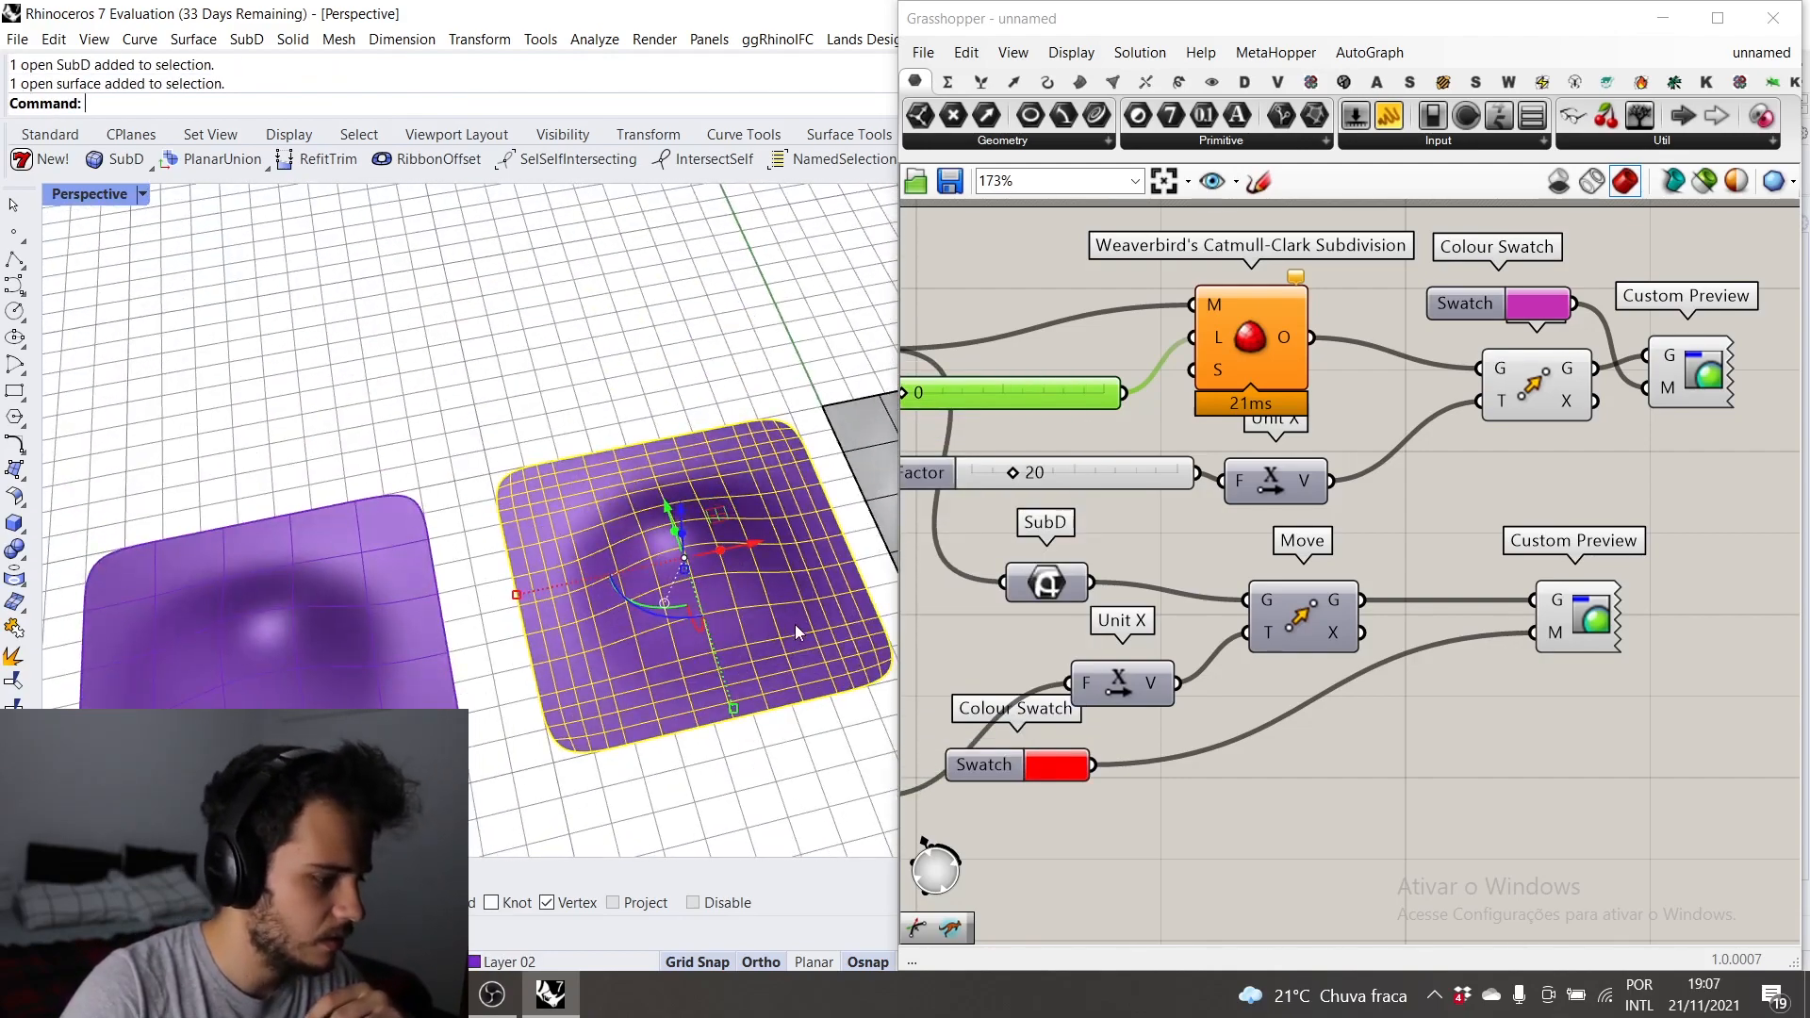
{"action": "left_click", "coordinate": [795, 624]}
{"action": "scroll", "coordinate": [428, 675], "scroll_direction": "up", "scroll_amount": 5}
{"action": "scroll", "coordinate": [319, 550], "scroll_direction": "down", "scroll_amount": 6}
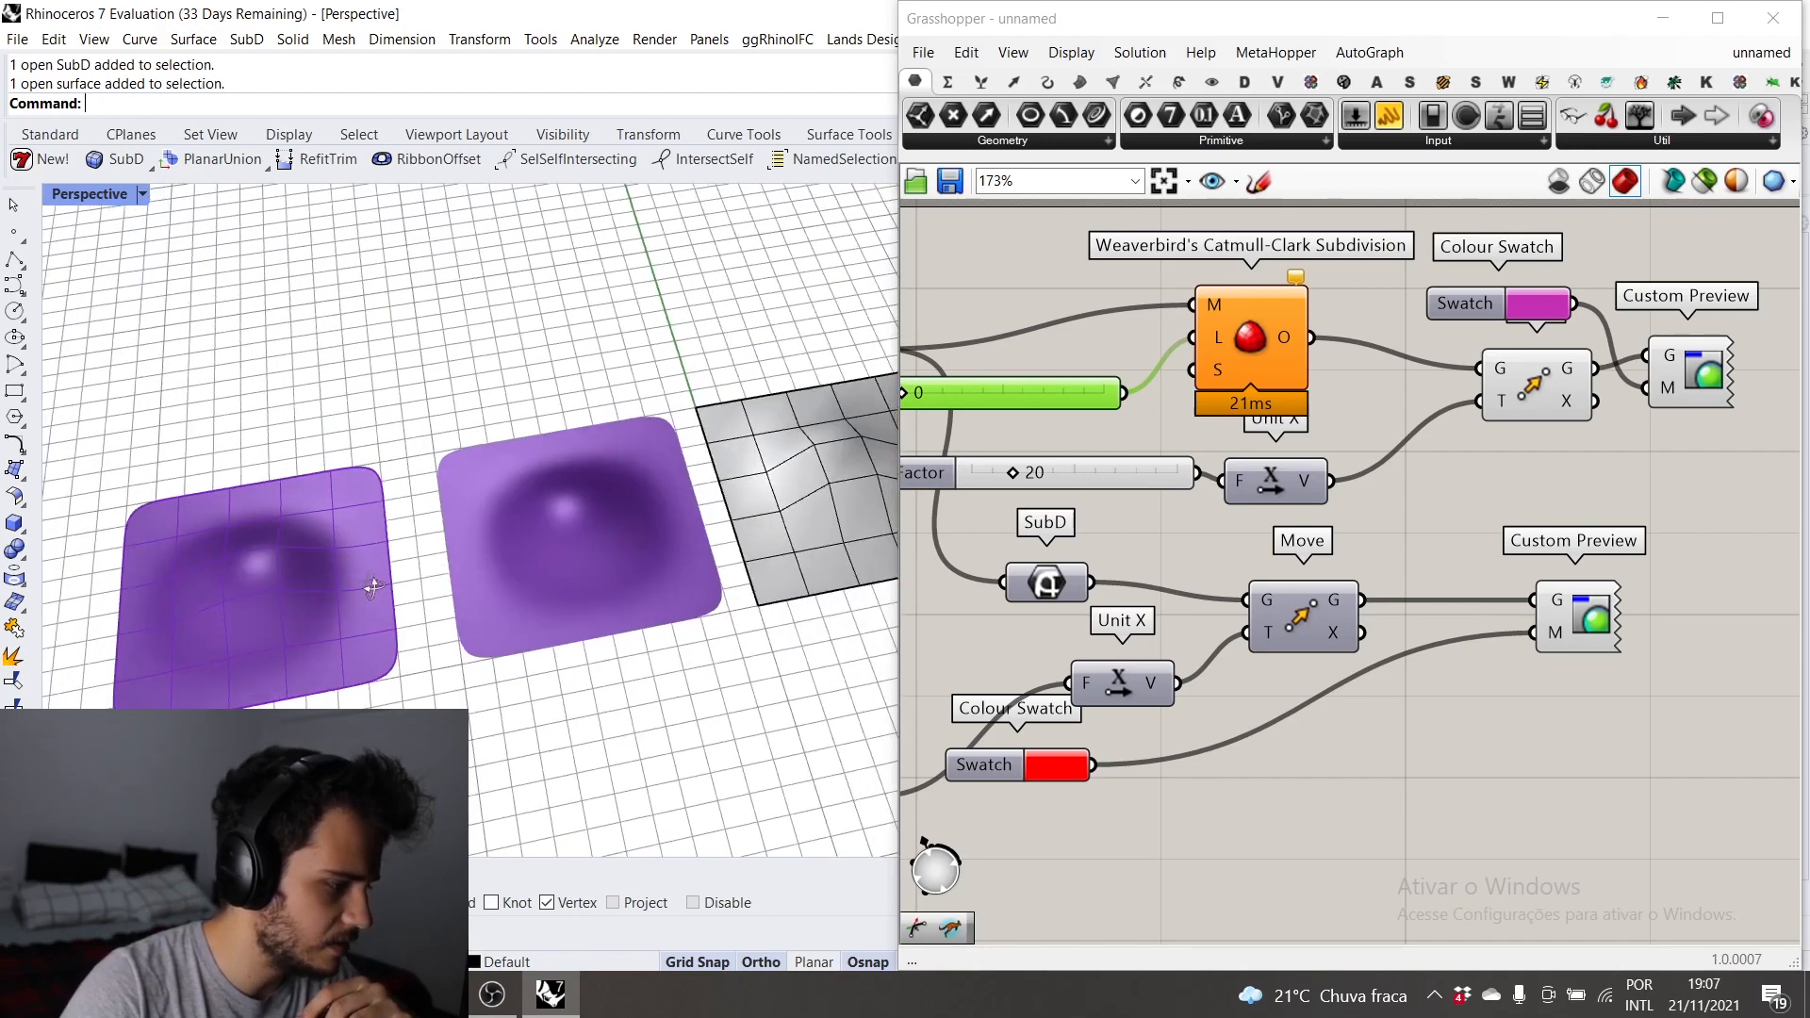
Step: Inspect the converted NURBS surface up close and compare its shape with the neighbouring SubD and grey mesh
{"action": "left_click", "coordinate": [540, 543]}
{"action": "scroll", "coordinate": [556, 523], "scroll_direction": "up", "scroll_amount": 5}
{"action": "right_click_drag", "start_coordinate": [594, 481], "coordinate": [550, 360]}
{"action": "left_click", "coordinate": [642, 507]}
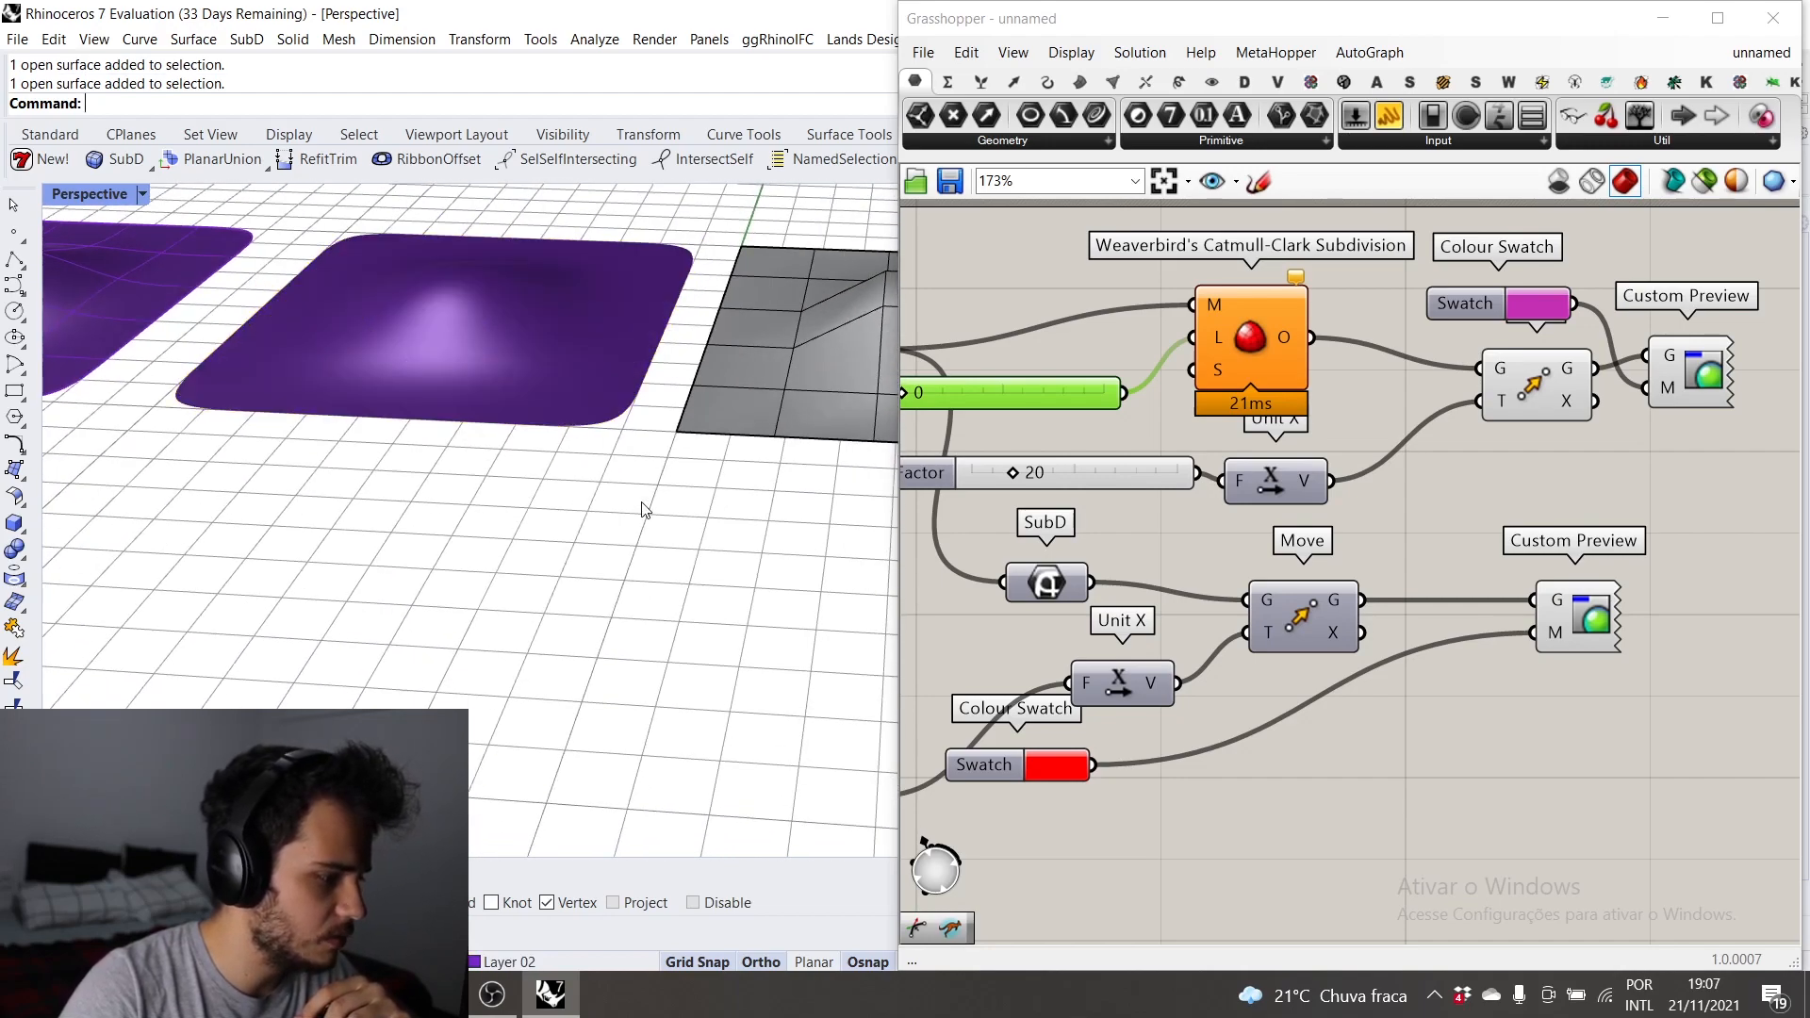
{"action": "right_click_drag", "start_coordinate": [642, 509], "coordinate": [721, 368]}
{"action": "scroll", "coordinate": [715, 387], "scroll_direction": "down", "scroll_amount": 7}
{"action": "scroll", "coordinate": [444, 428], "scroll_direction": "down", "scroll_amount": 4}
{"action": "scroll", "coordinate": [547, 384], "scroll_direction": "up", "scroll_amount": 1}
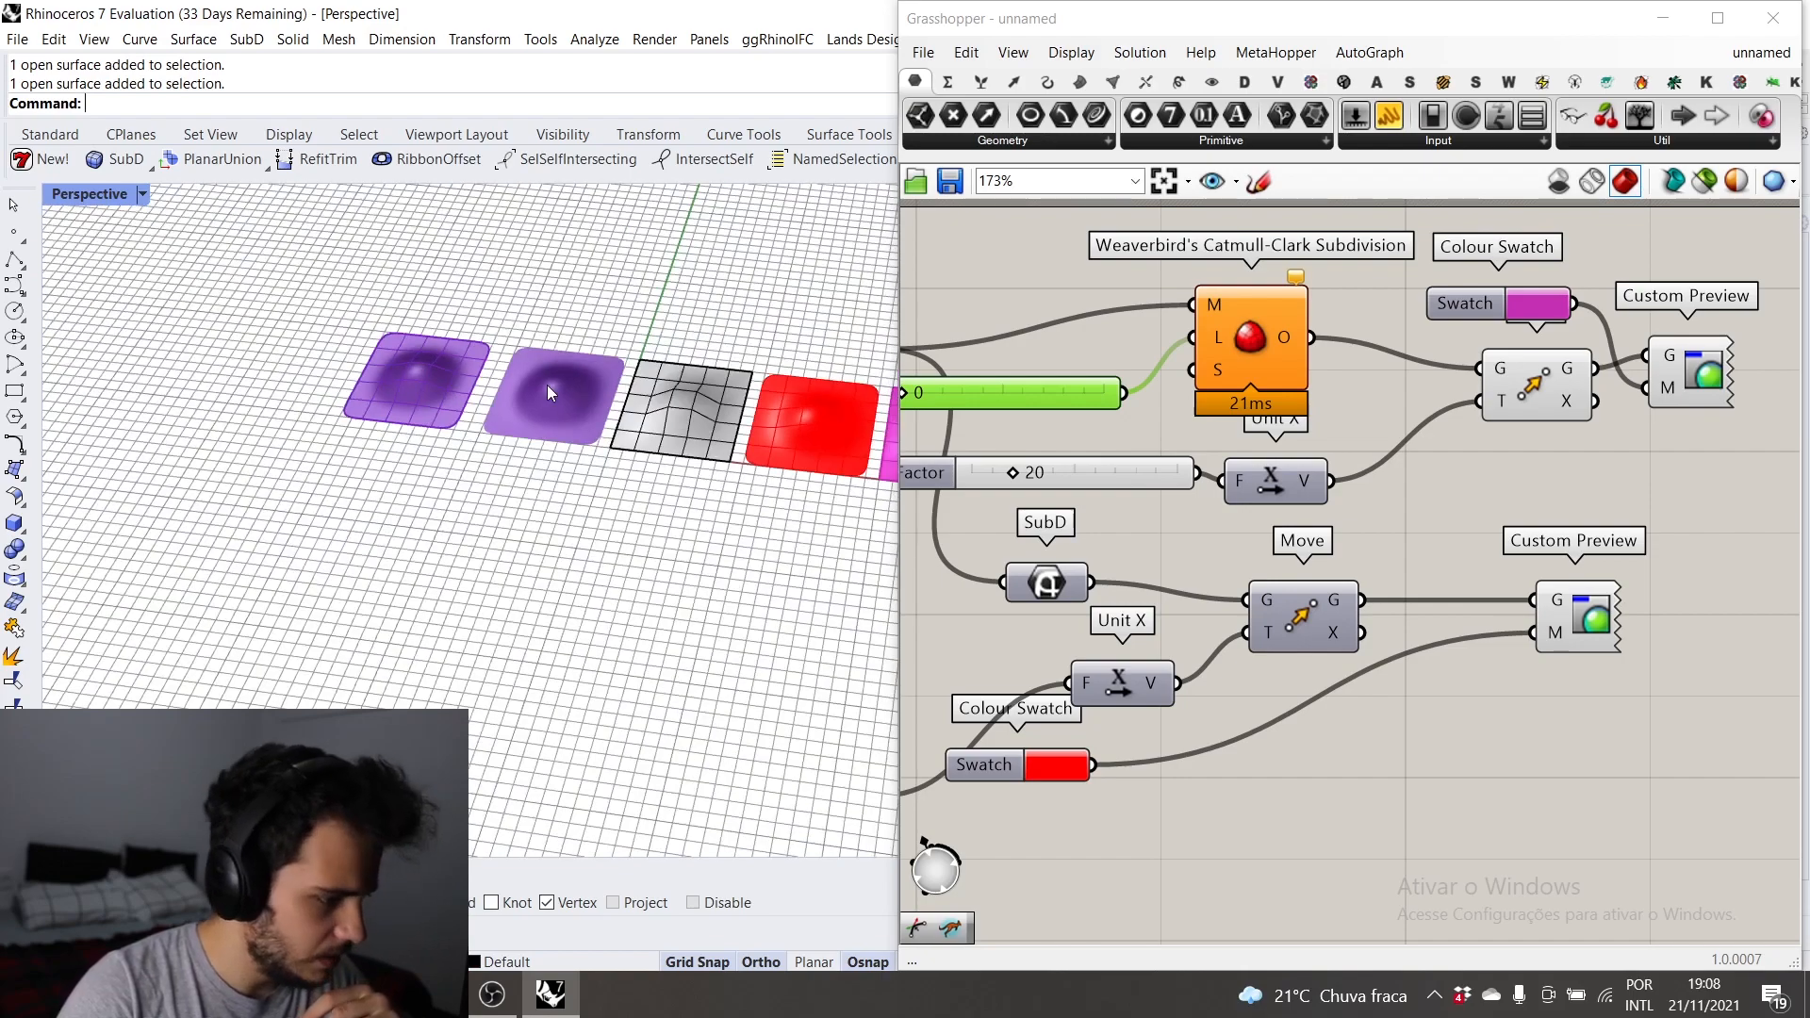
{"action": "scroll", "coordinate": [556, 381], "scroll_direction": "up", "scroll_amount": 3}
{"action": "right_click_drag", "start_coordinate": [561, 381], "coordinate": [528, 443]}
{"action": "scroll", "coordinate": [528, 443], "scroll_direction": "down", "scroll_amount": 4}
{"action": "scroll", "coordinate": [566, 445], "scroll_direction": "up", "scroll_amount": 5}
{"action": "scroll", "coordinate": [483, 483], "scroll_direction": "up", "scroll_amount": 3}
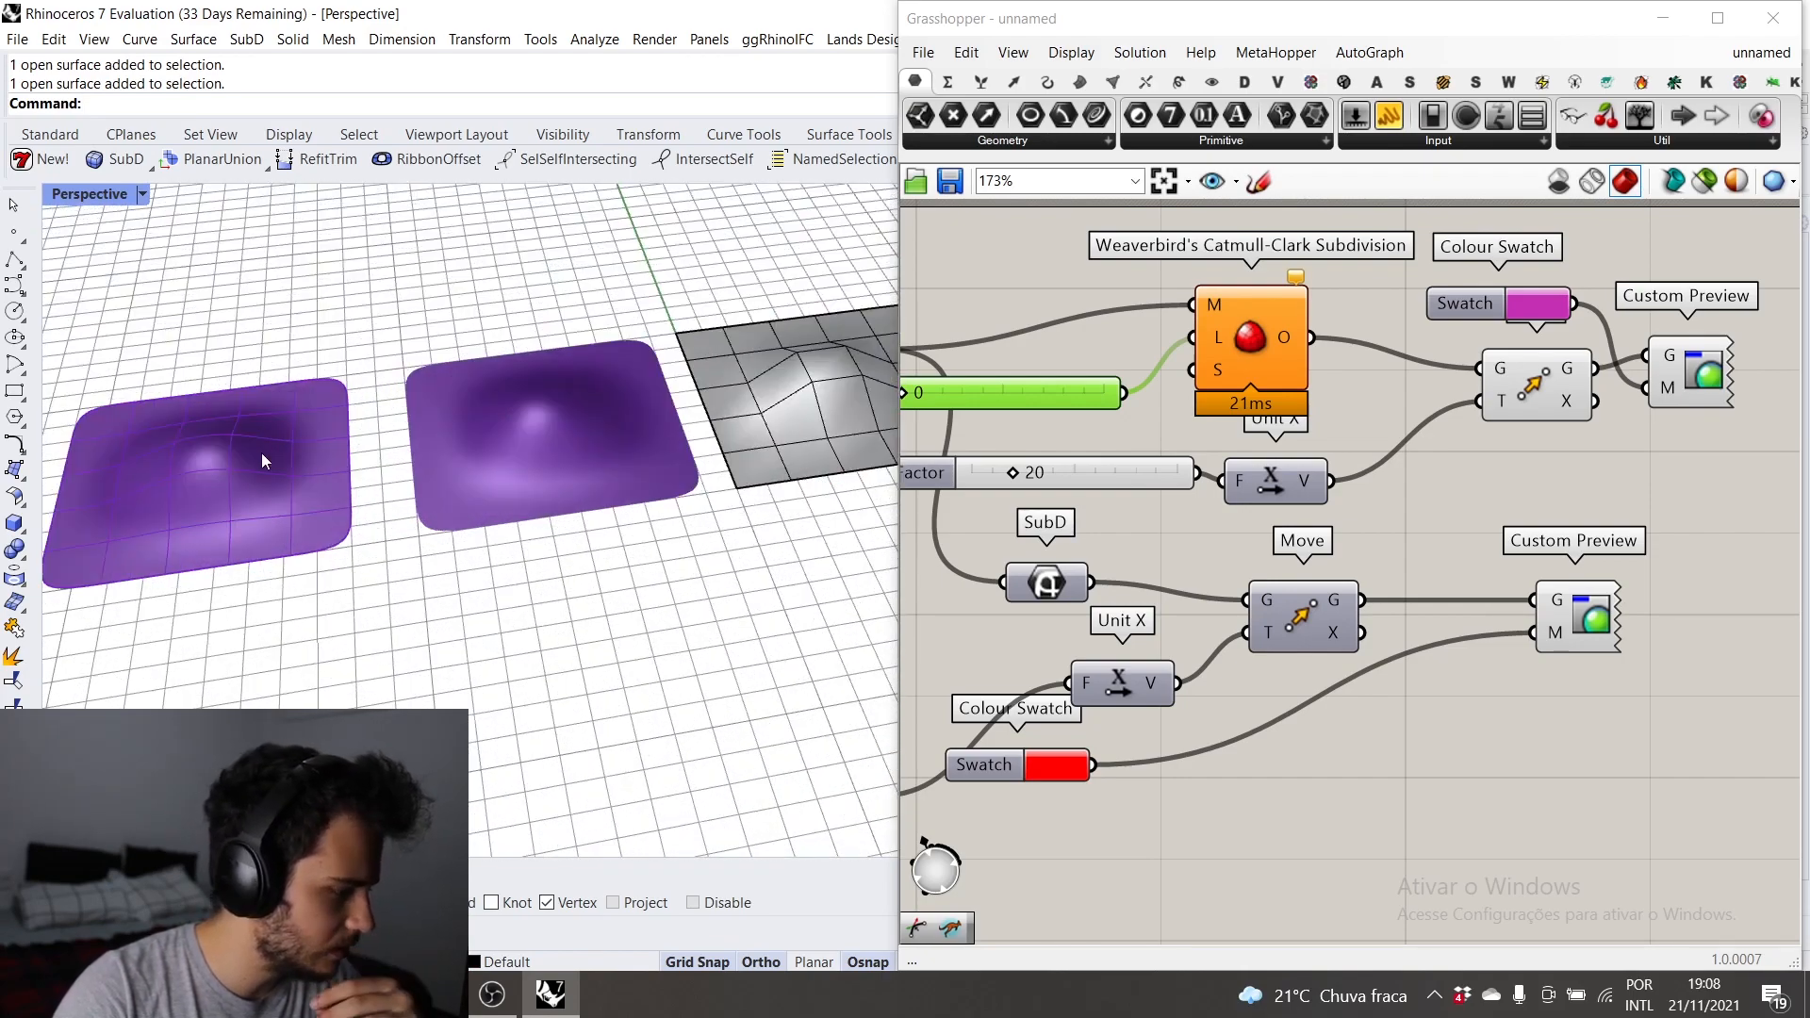
Step: Select a single face beside the bump of the purple SubD and move it up vertically to reshape the surface
{"action": "left_click", "coordinate": [261, 451]}
{"action": "right_click_drag", "start_coordinate": [417, 373], "coordinate": [397, 321]}
{"action": "scroll", "coordinate": [260, 356], "scroll_direction": "up", "scroll_amount": 5}
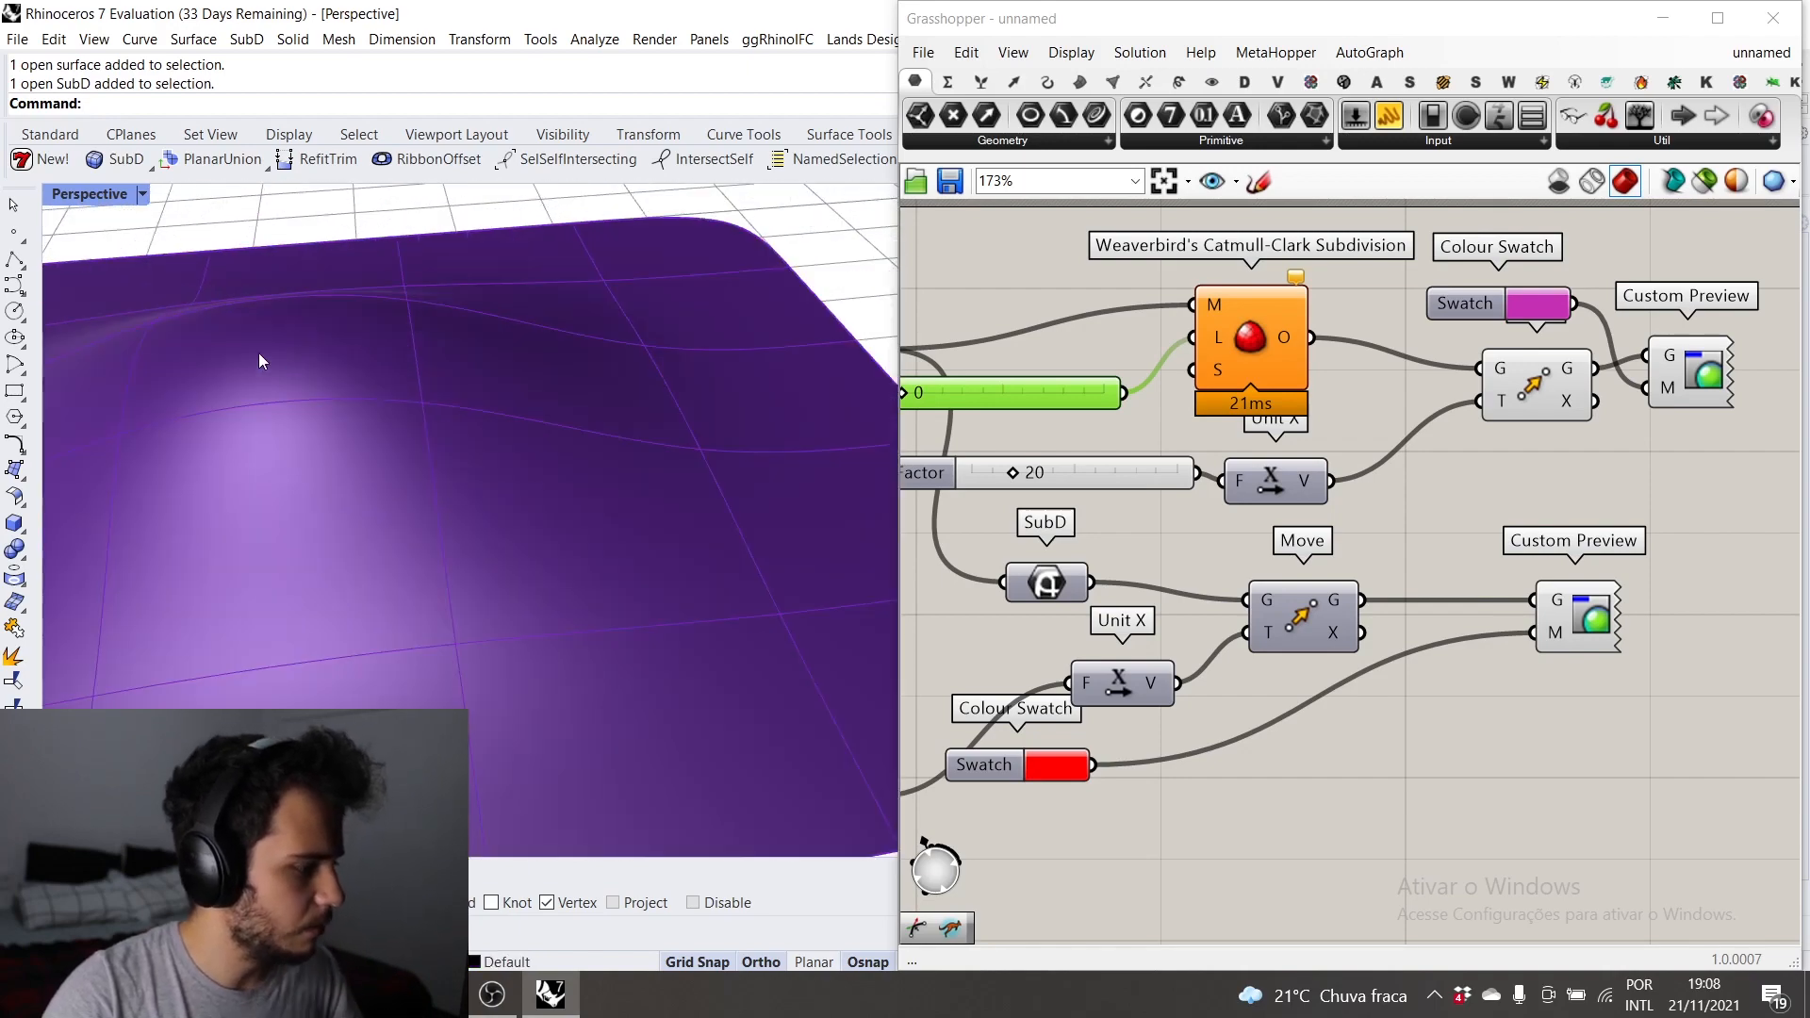
{"action": "left_click", "coordinate": [515, 363], "text": "ctrl+shift"}
{"action": "scroll", "coordinate": [526, 332], "scroll_direction": "down", "scroll_amount": 3}
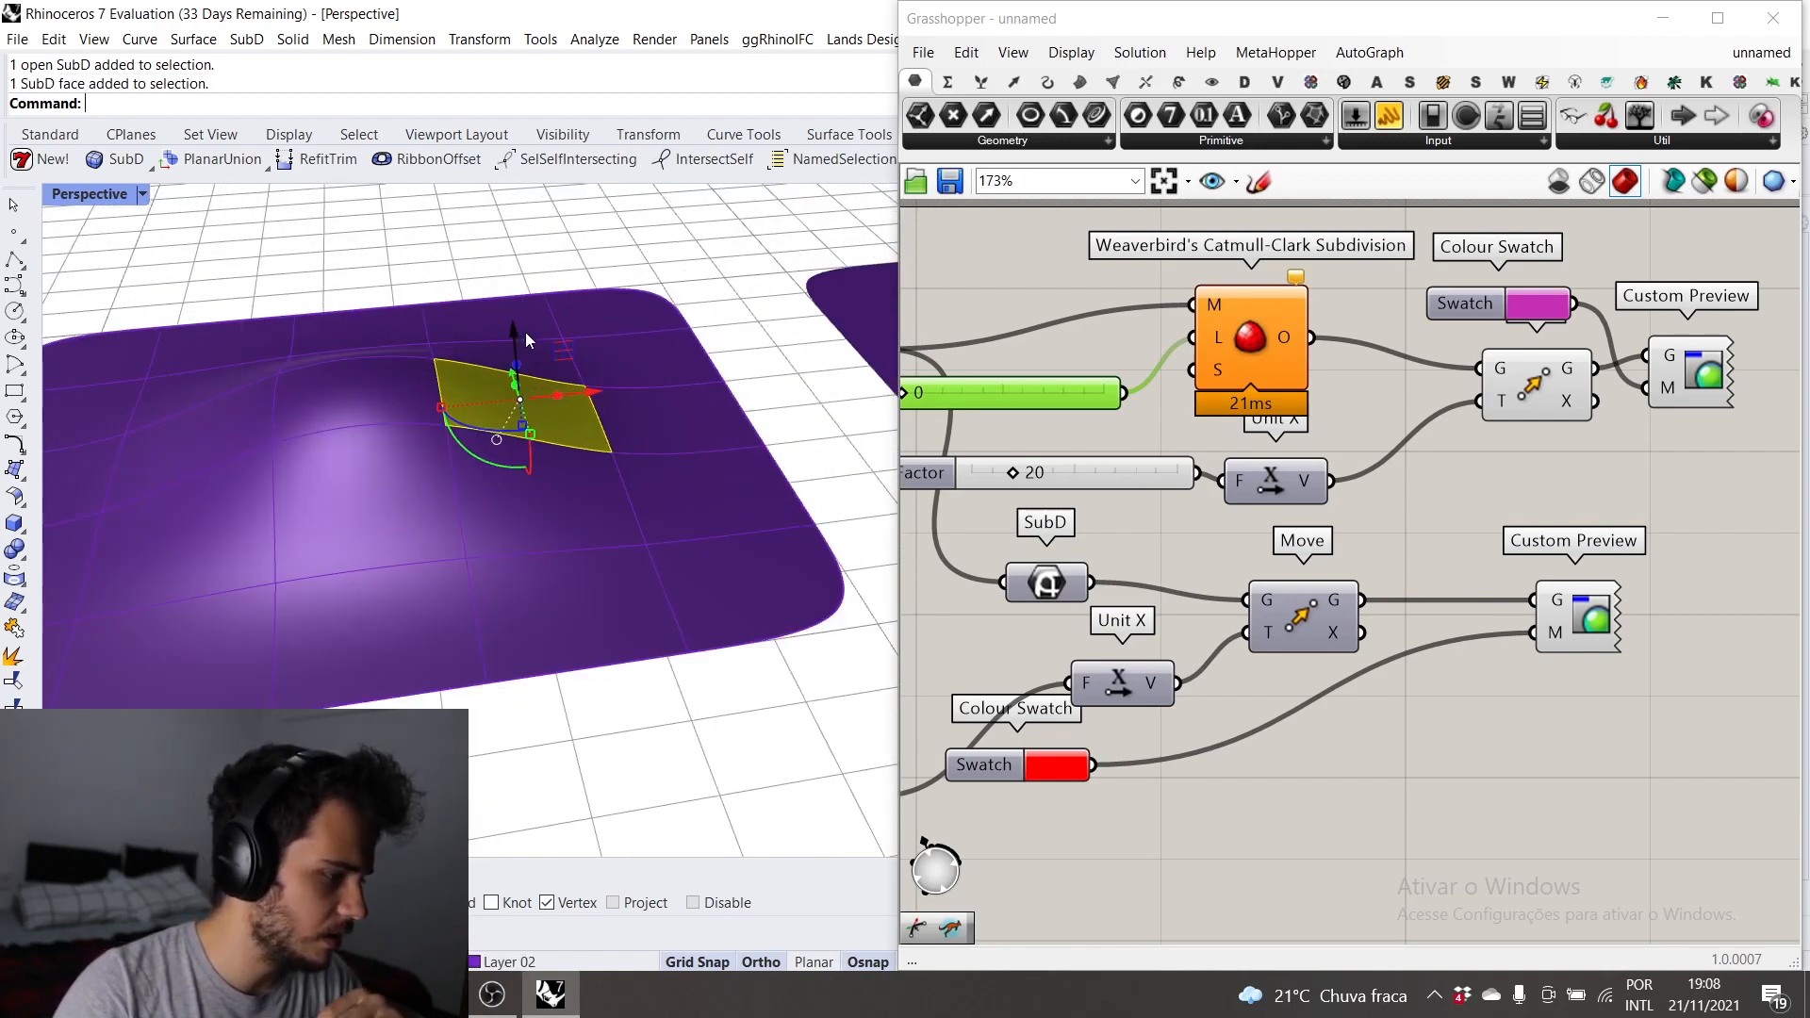
{"action": "left_click_drag", "start_coordinate": [515, 347], "coordinate": [521, 289]}
{"action": "scroll", "coordinate": [522, 324], "scroll_direction": "down", "scroll_amount": 7}
{"action": "left_click", "coordinate": [615, 521]}
{"action": "right_click_drag", "start_coordinate": [580, 479], "coordinate": [569, 462]}
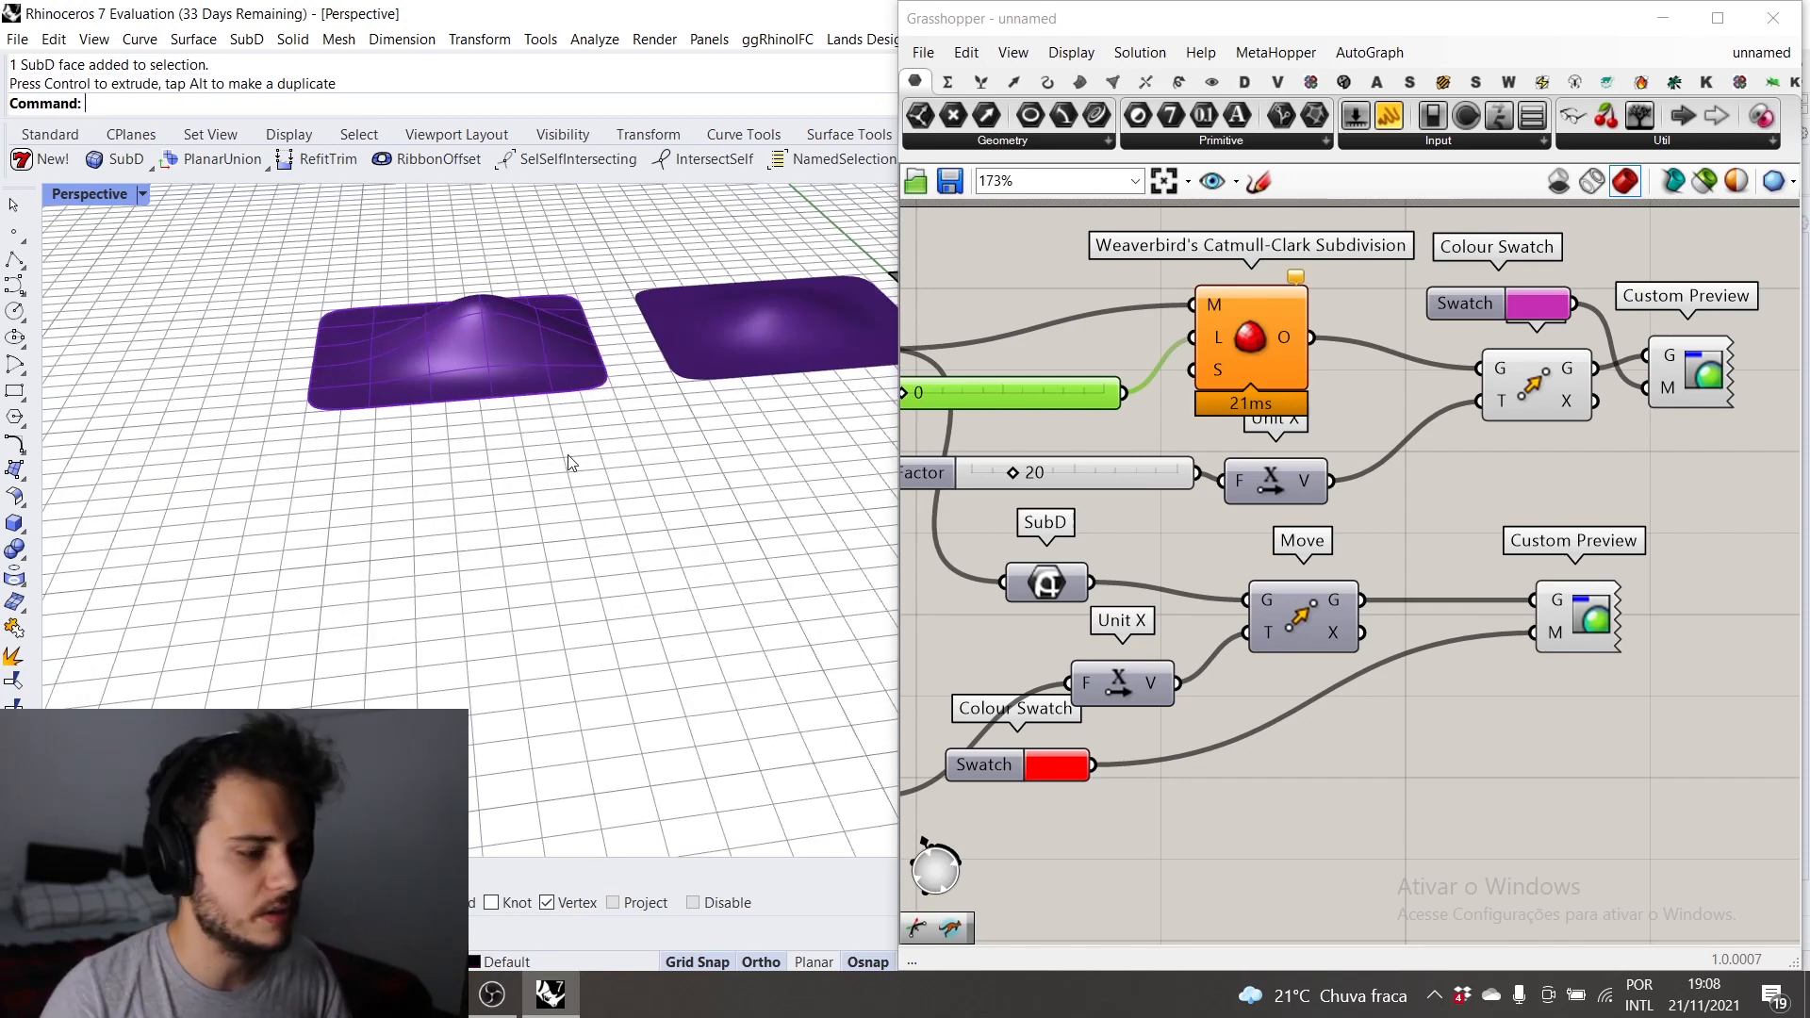
{"action": "right_click_drag", "start_coordinate": [539, 451], "coordinate": [493, 534]}
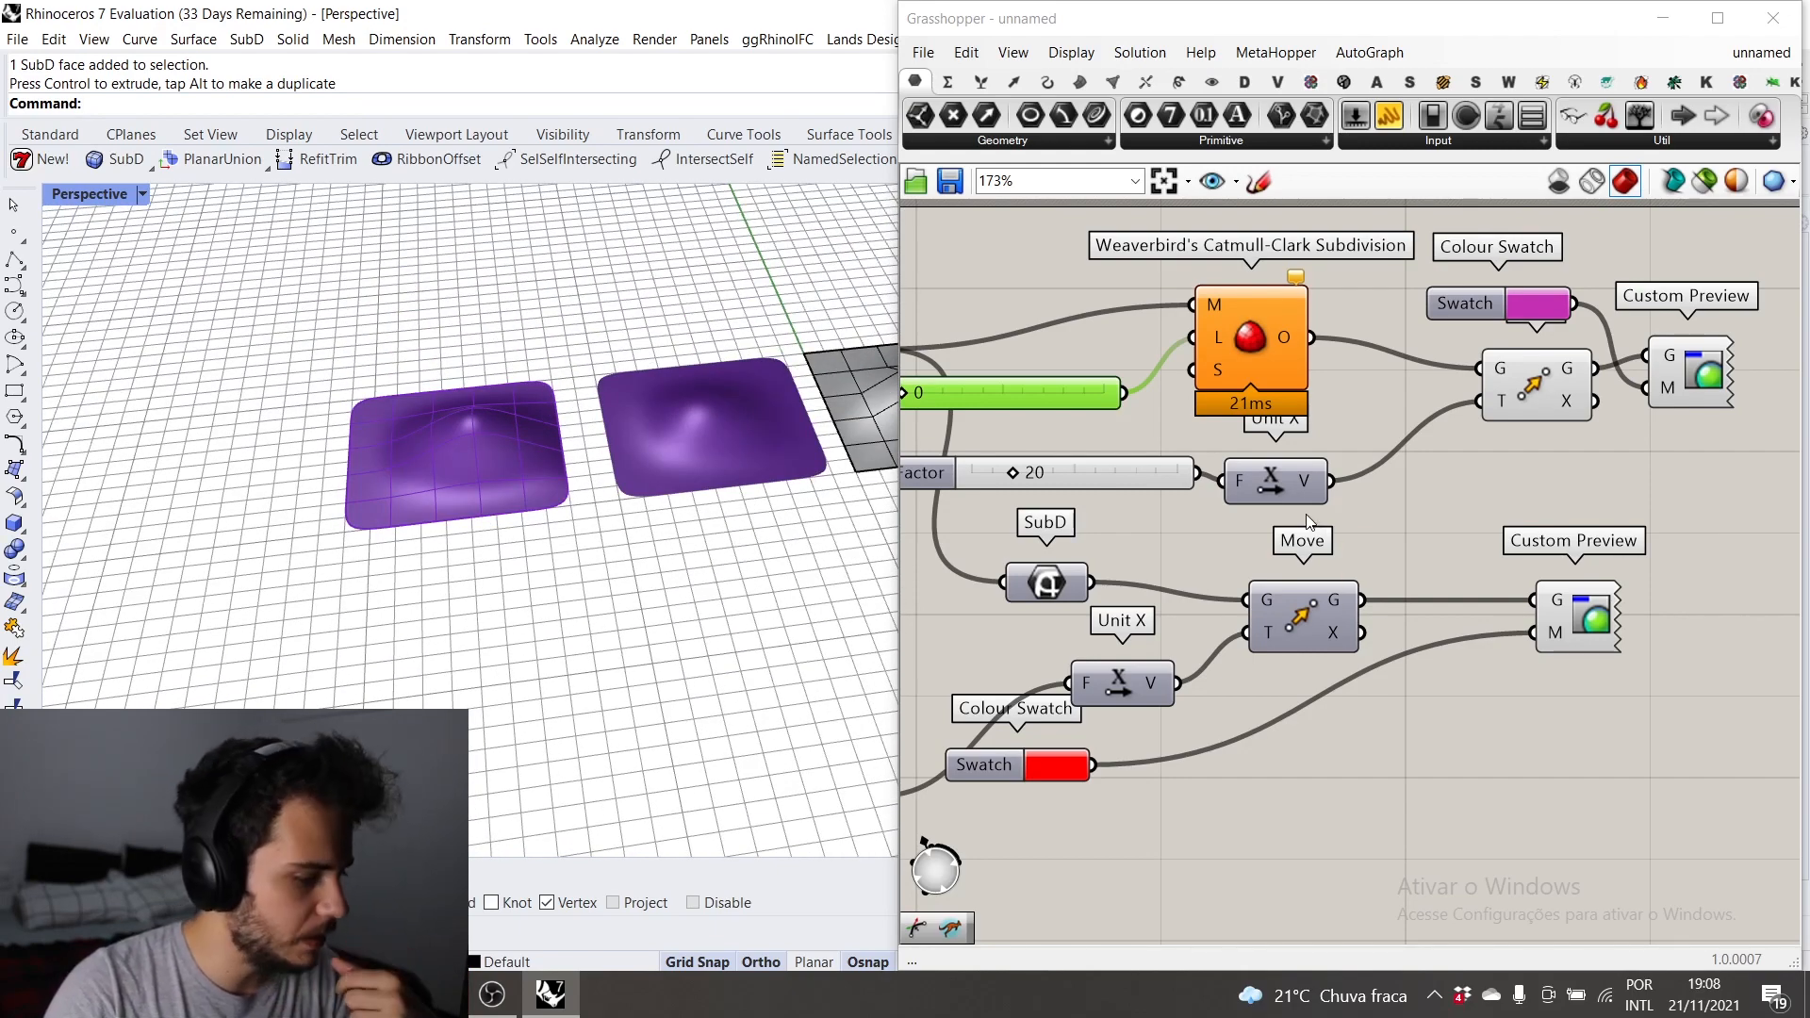
{"action": "scroll", "coordinate": [903, 512], "scroll_direction": "down", "scroll_amount": 1}
{"action": "right_click_drag", "start_coordinate": [639, 505], "coordinate": [416, 499]}
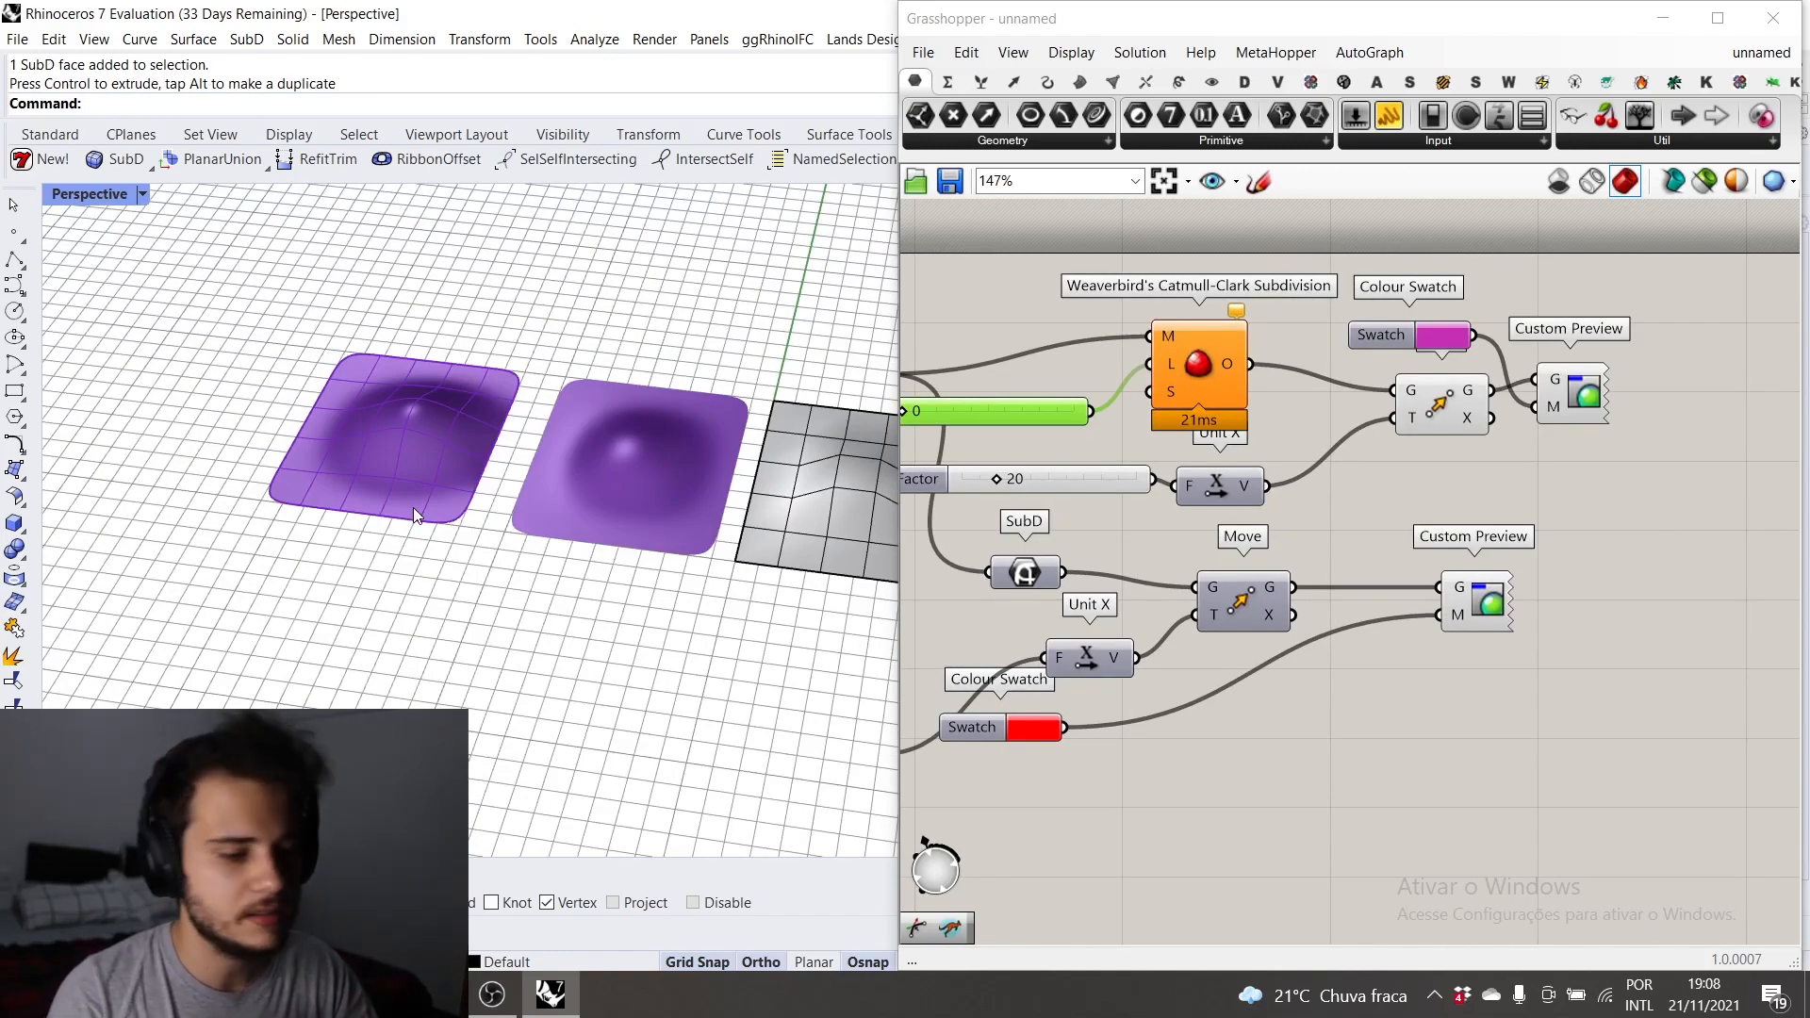
Step: Start a new, empty Grasshopper document
{"action": "right_click_drag", "start_coordinate": [413, 507], "coordinate": [453, 507]}
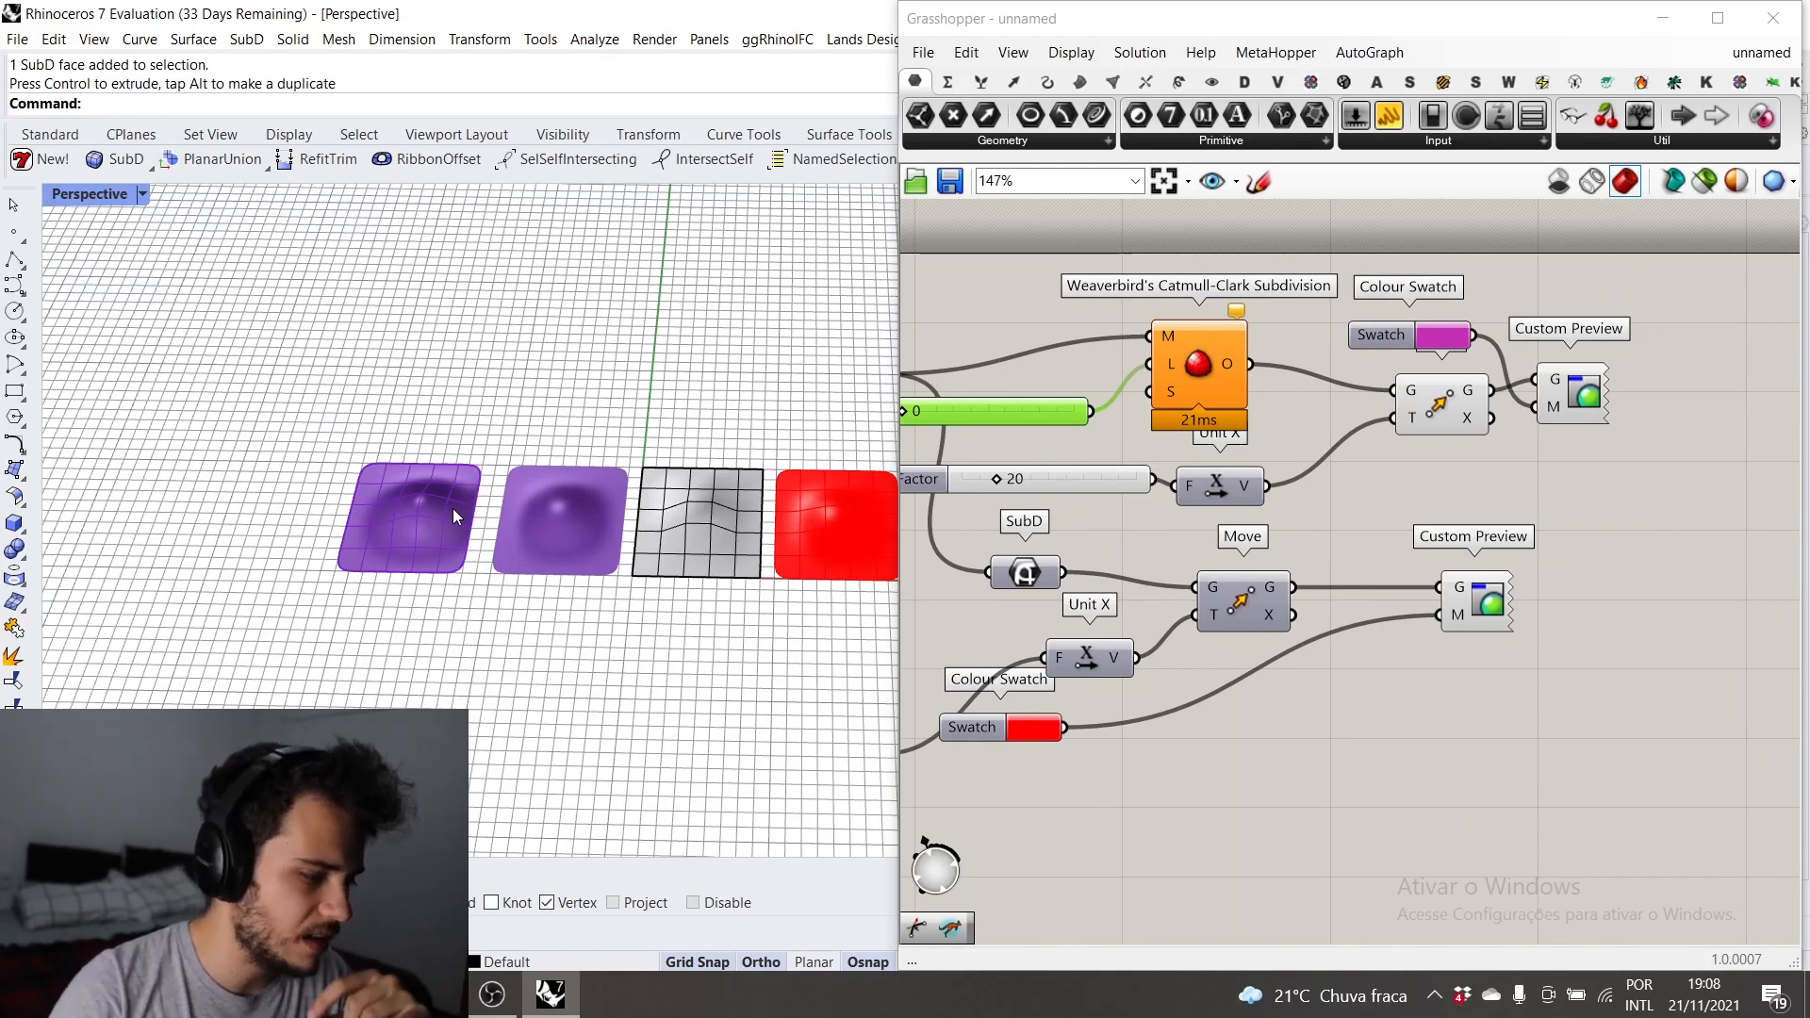
{"action": "scroll", "coordinate": [353, 531], "scroll_direction": "down", "scroll_amount": 3}
{"action": "right_click_drag", "start_coordinate": [352, 531], "coordinate": [396, 523]}
{"action": "scroll", "coordinate": [1220, 511], "scroll_direction": "down", "scroll_amount": 1}
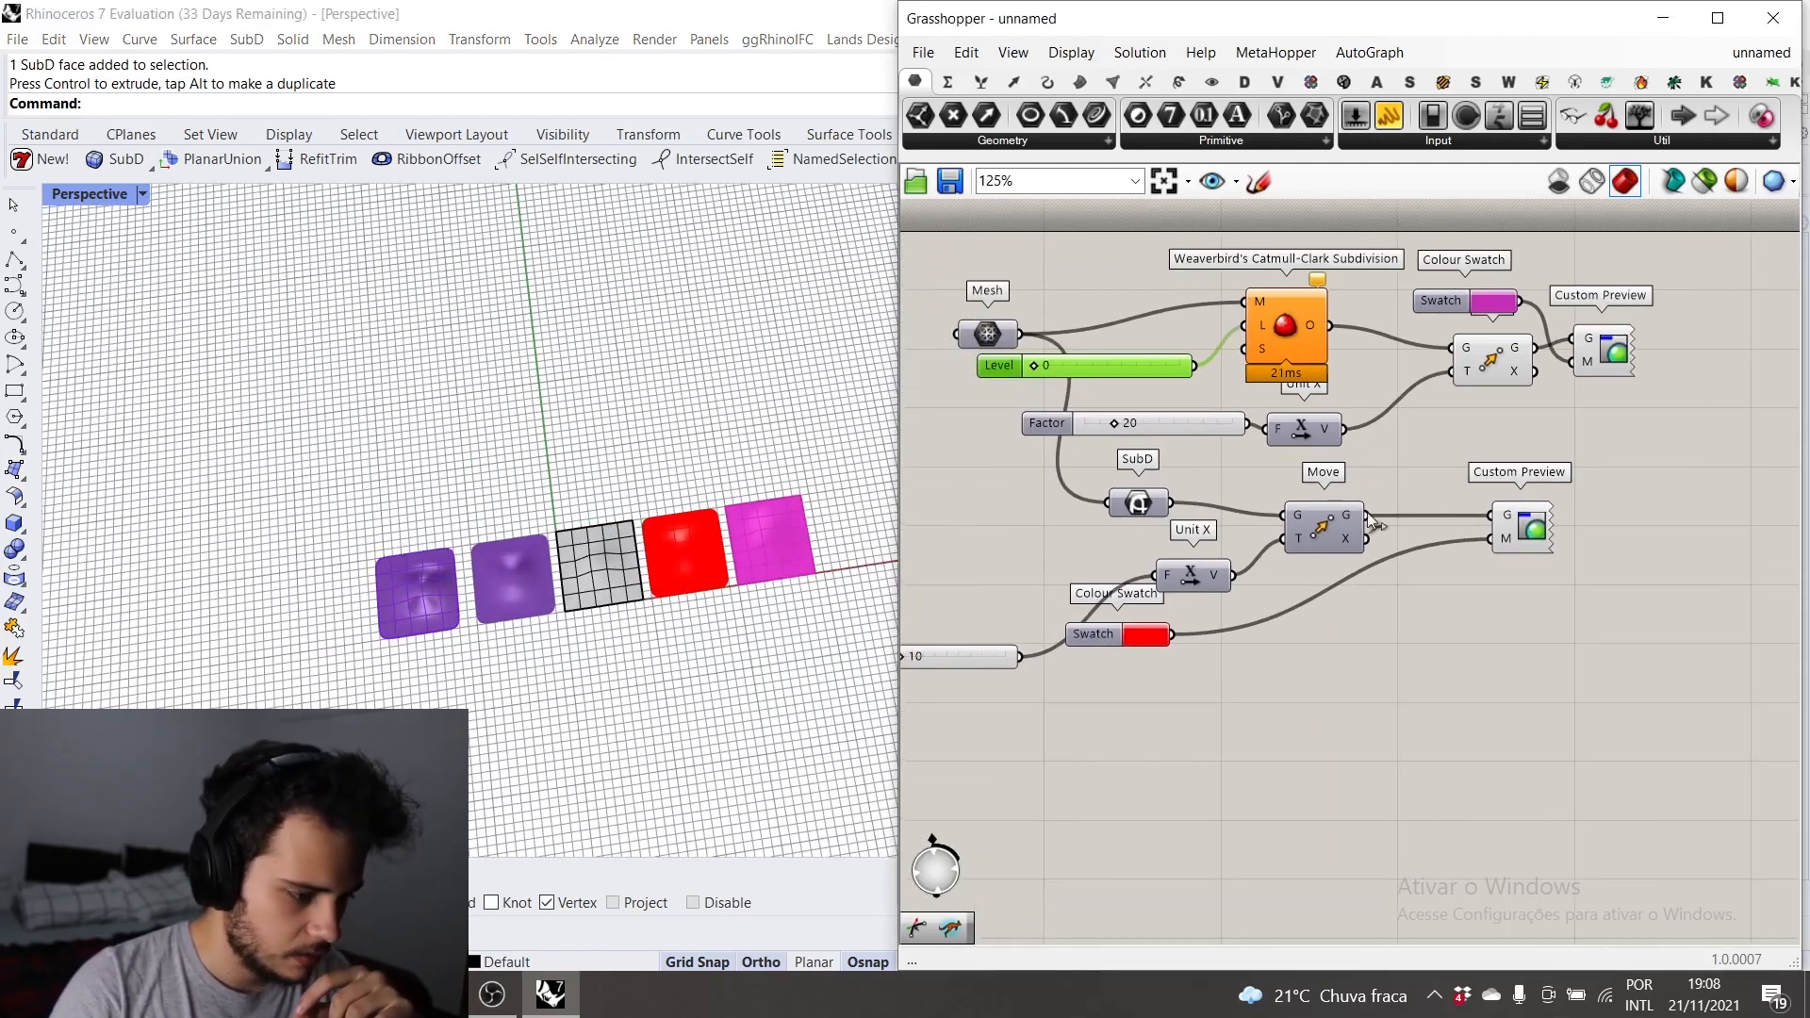
{"action": "right_click", "coordinate": [1397, 760]}
{"action": "left_click", "coordinate": [921, 56]}
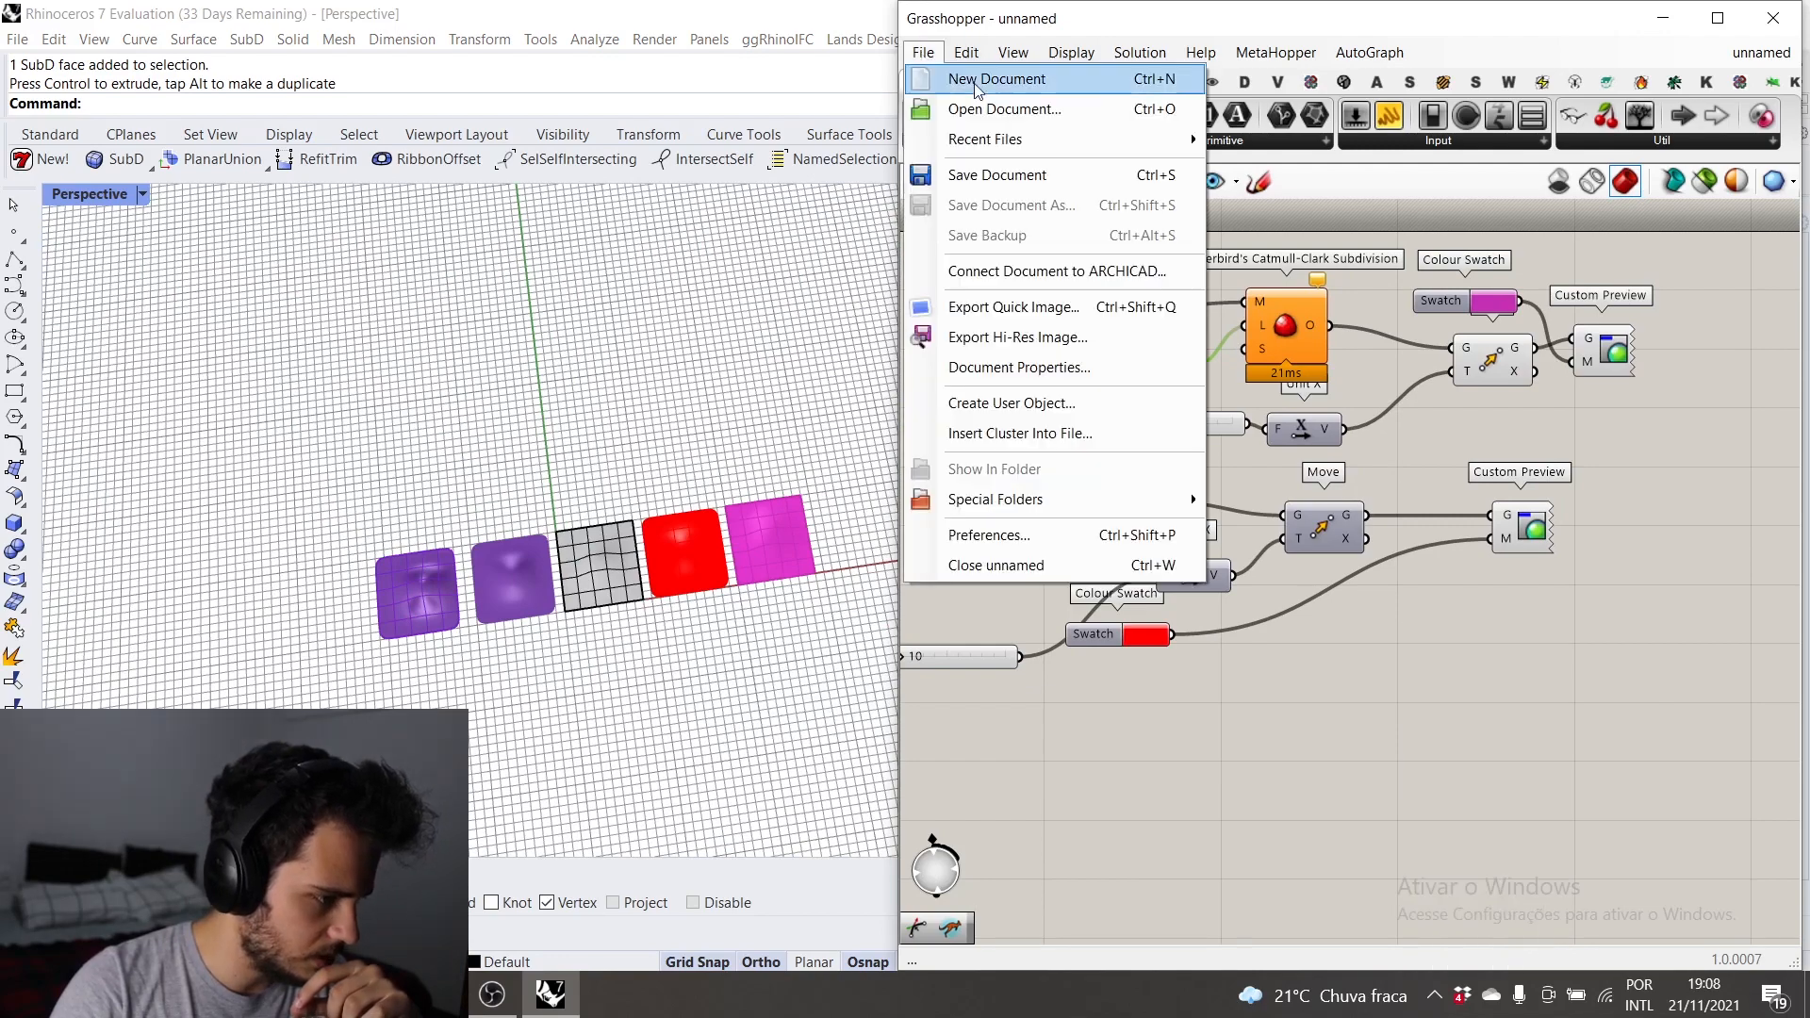
{"action": "left_click", "coordinate": [981, 78]}
Step: Delete the SubD, the NURBS surface and the mesh from the Rhino model
{"action": "scroll", "coordinate": [585, 416], "scroll_direction": "down", "scroll_amount": 2}
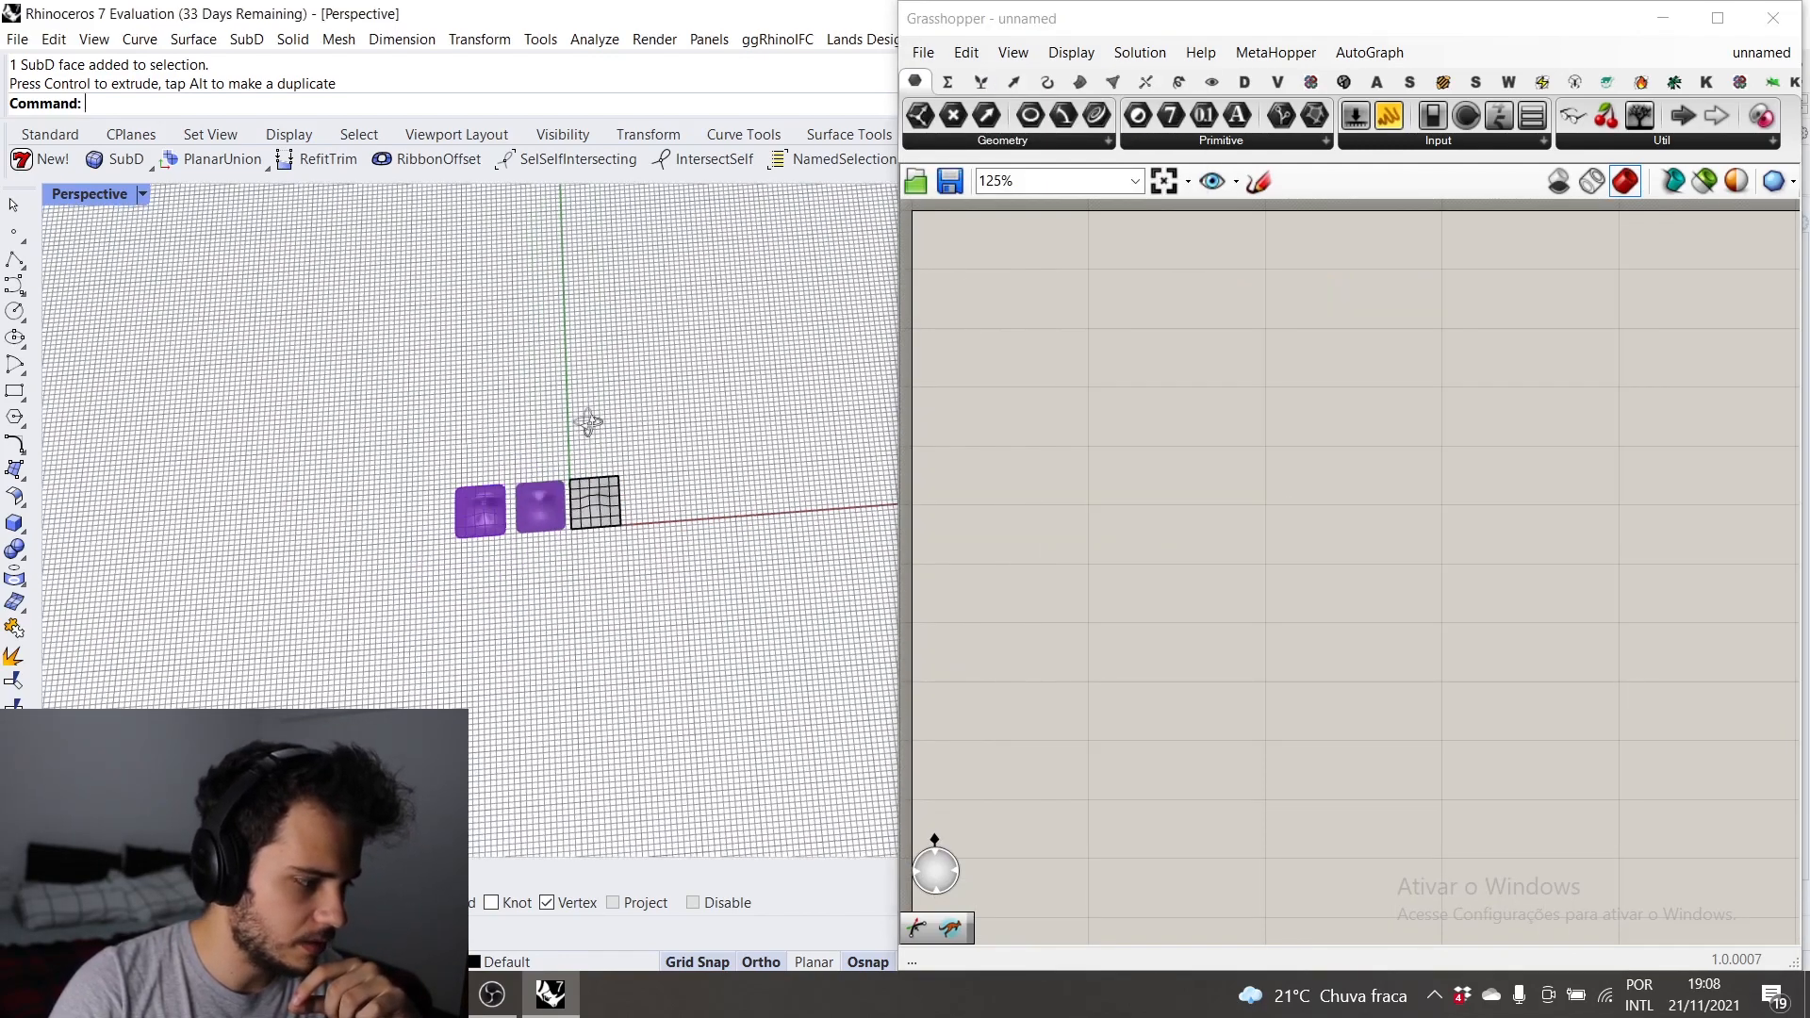
{"action": "scroll", "coordinate": [730, 556], "scroll_direction": "up", "scroll_amount": 2}
{"action": "left_click_drag", "start_coordinate": [731, 556], "coordinate": [286, 356]}
{"action": "key", "text": "Delete"}
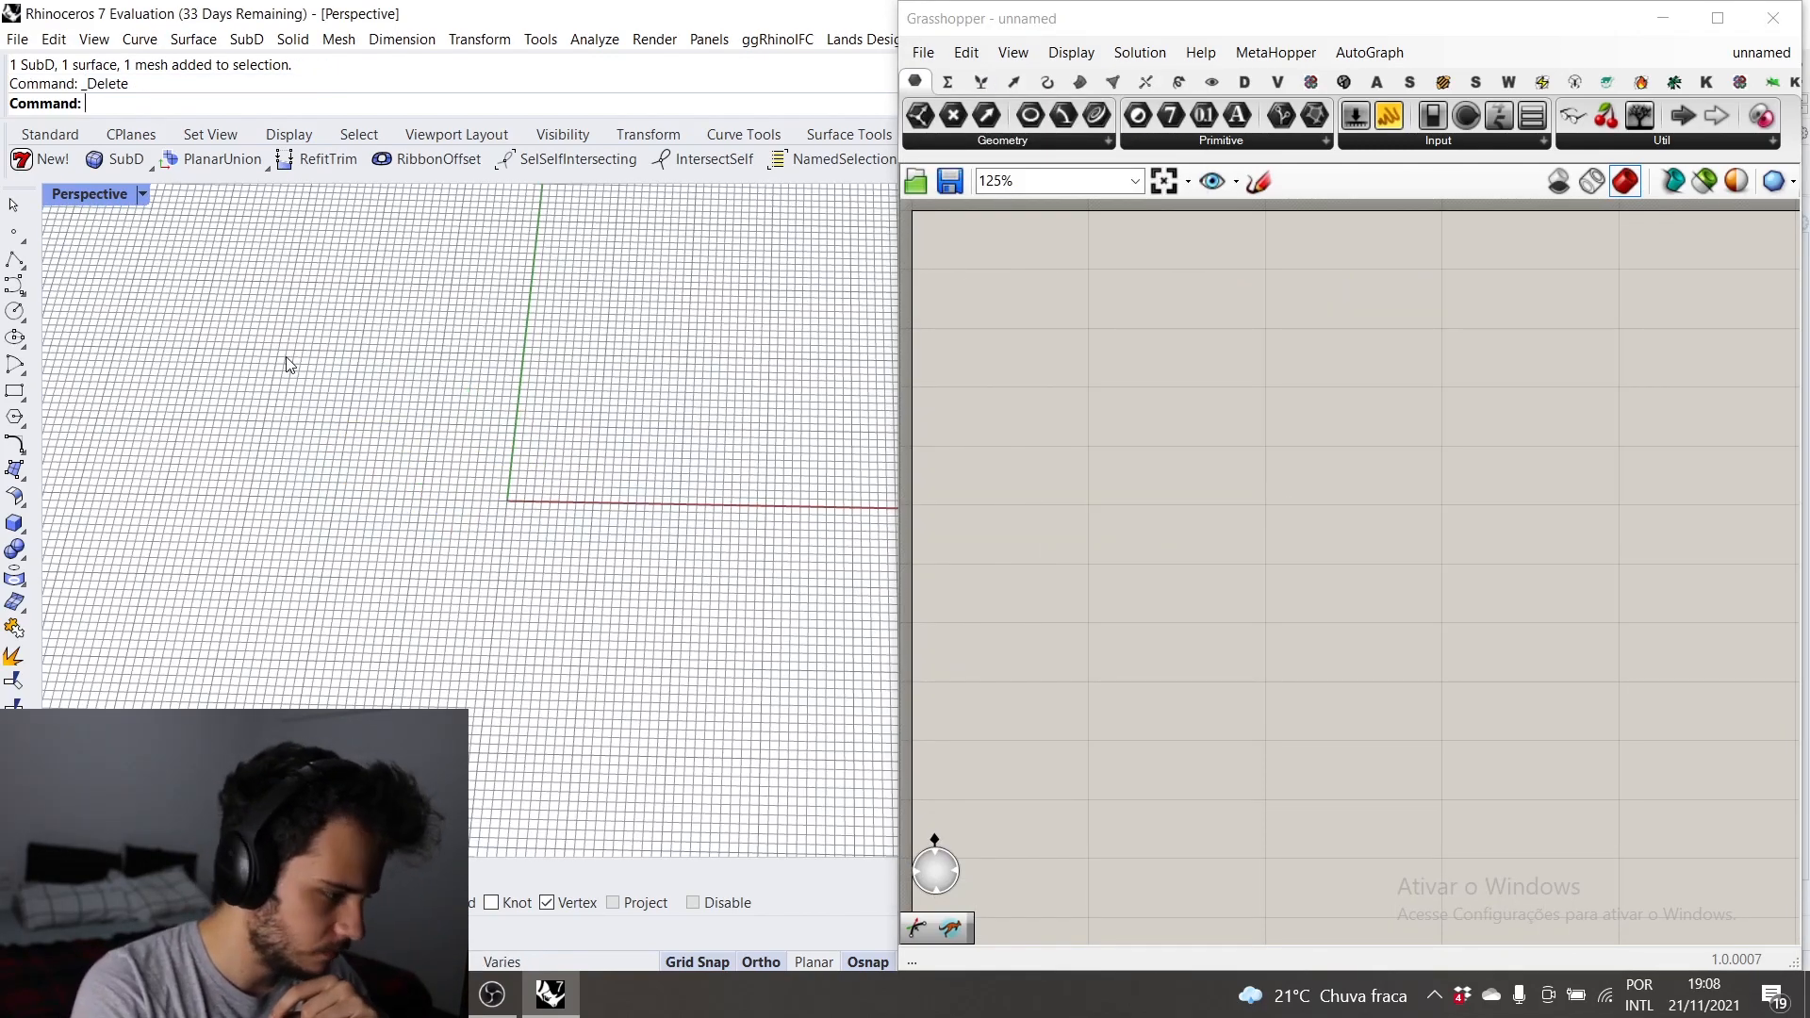
Step: Draw an inscribed eight-sided polygon in the Top view, centred on the origin with a radius of 15
{"action": "double_click", "coordinate": [115, 198]}
{"action": "double_click", "coordinate": [71, 196]}
{"action": "right_click_drag", "start_coordinate": [434, 332], "coordinate": [345, 449]}
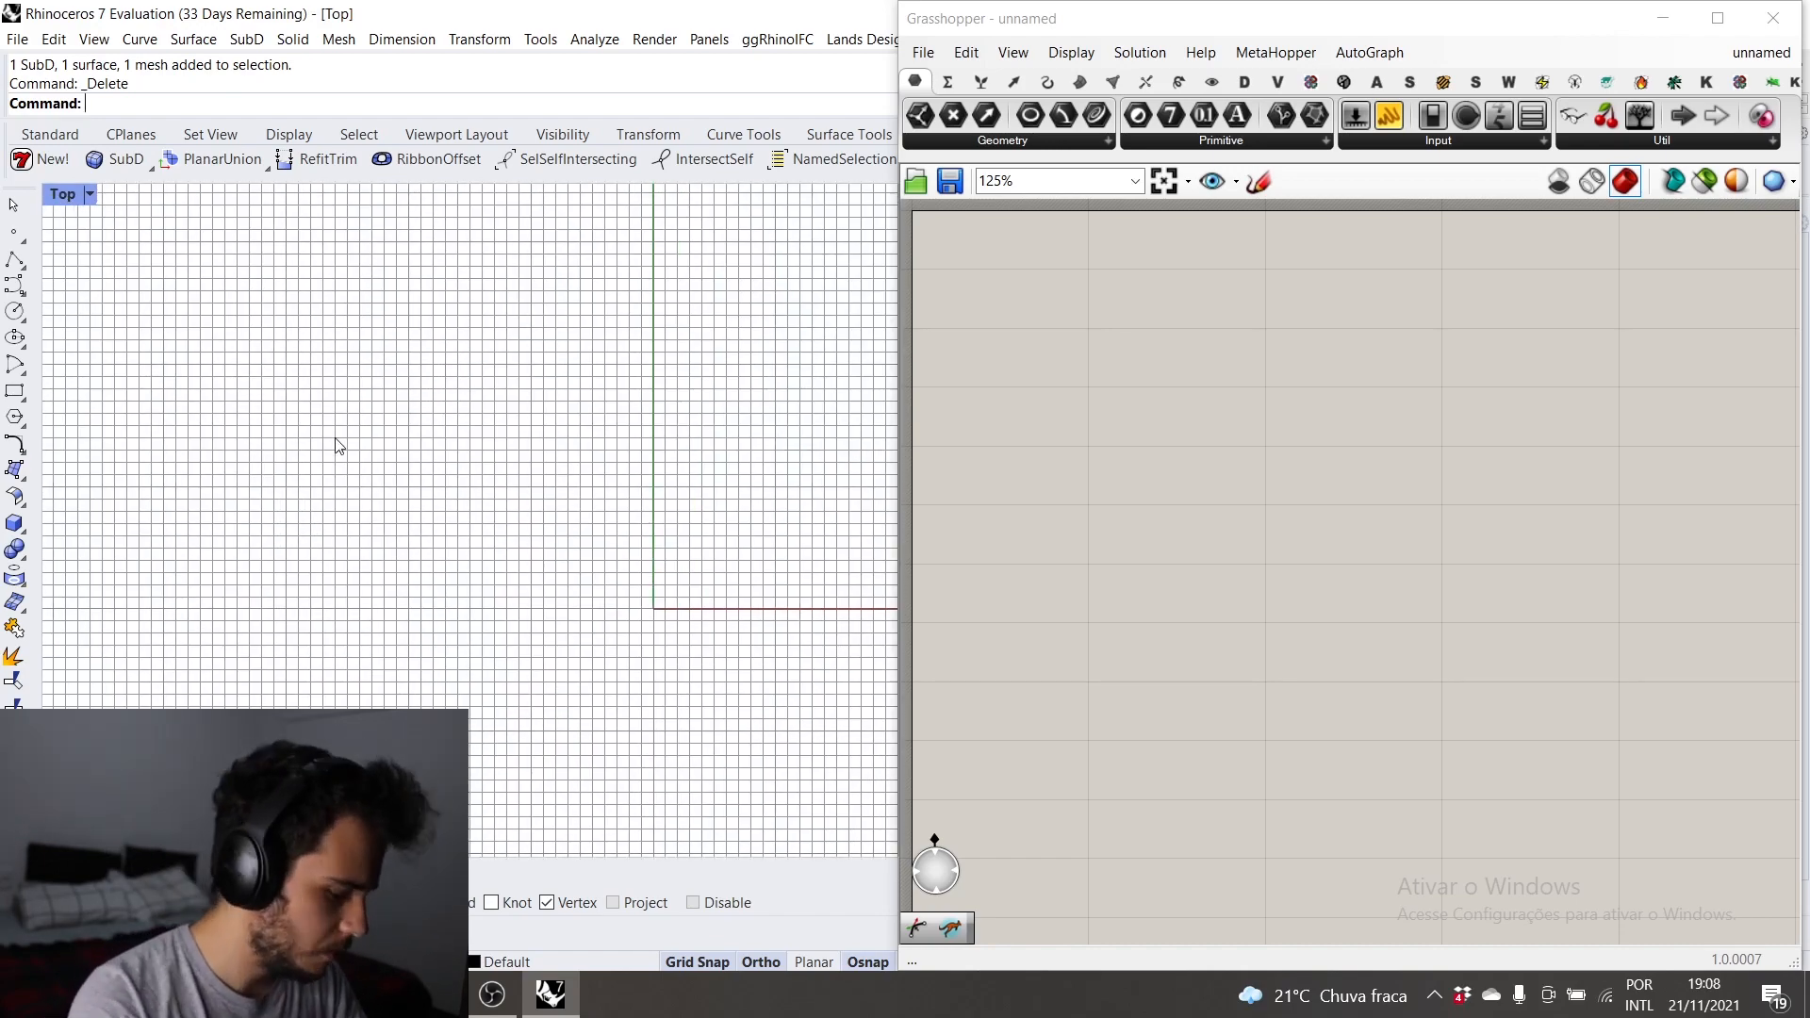
{"action": "type", "text": "Polygon"}
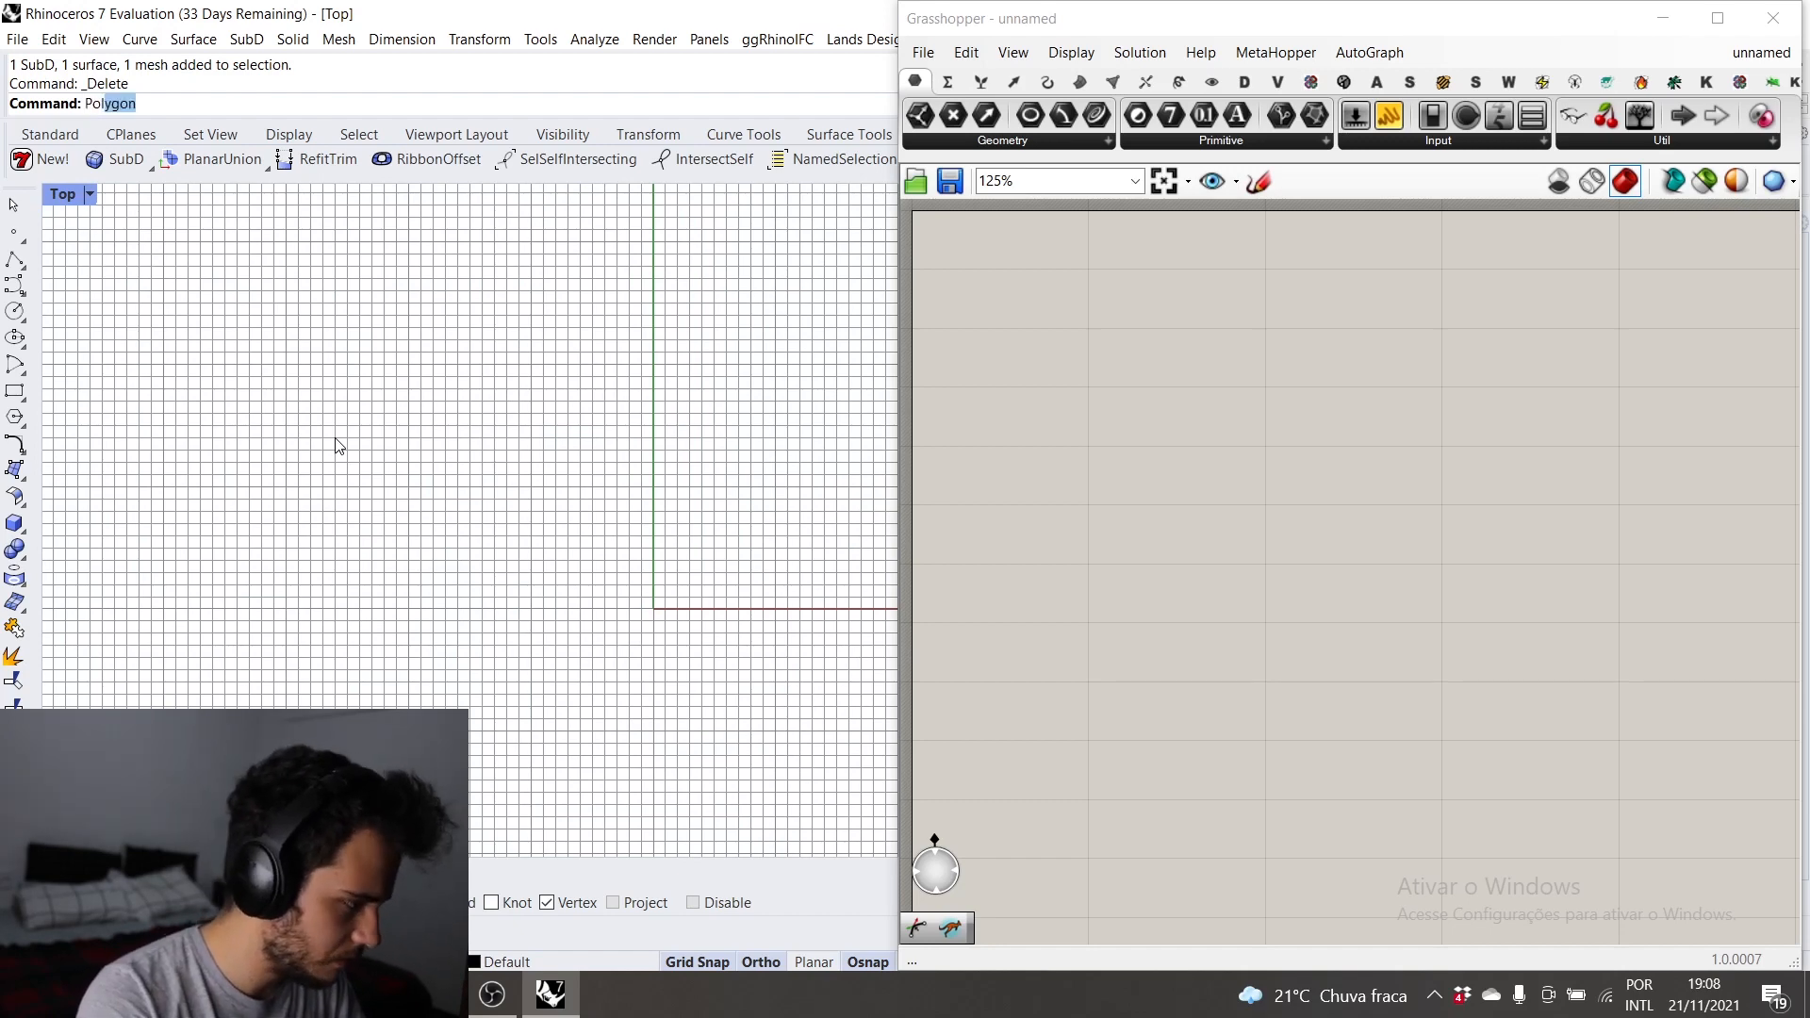
{"action": "key", "text": "Return"}
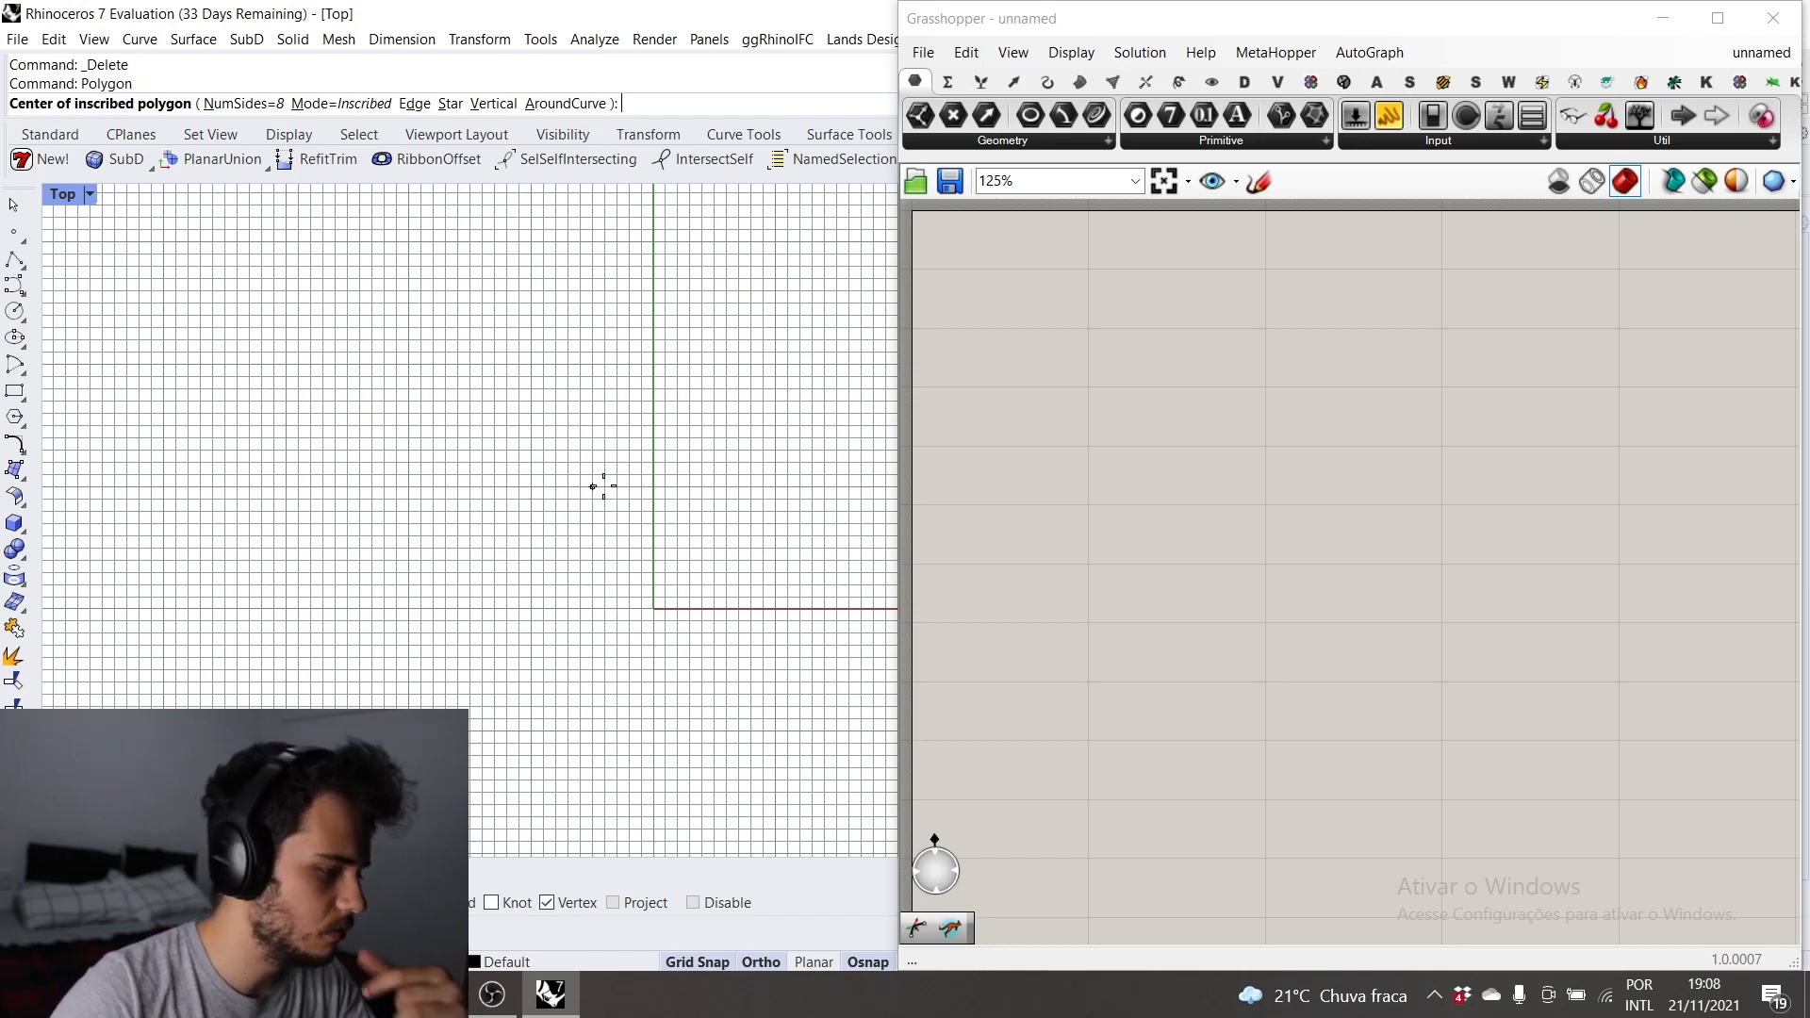
{"action": "scroll", "coordinate": [663, 630], "scroll_direction": "up", "scroll_amount": 2}
{"action": "left_click", "coordinate": [650, 598]}
{"action": "scroll", "coordinate": [716, 556], "scroll_direction": "up", "scroll_amount": 2}
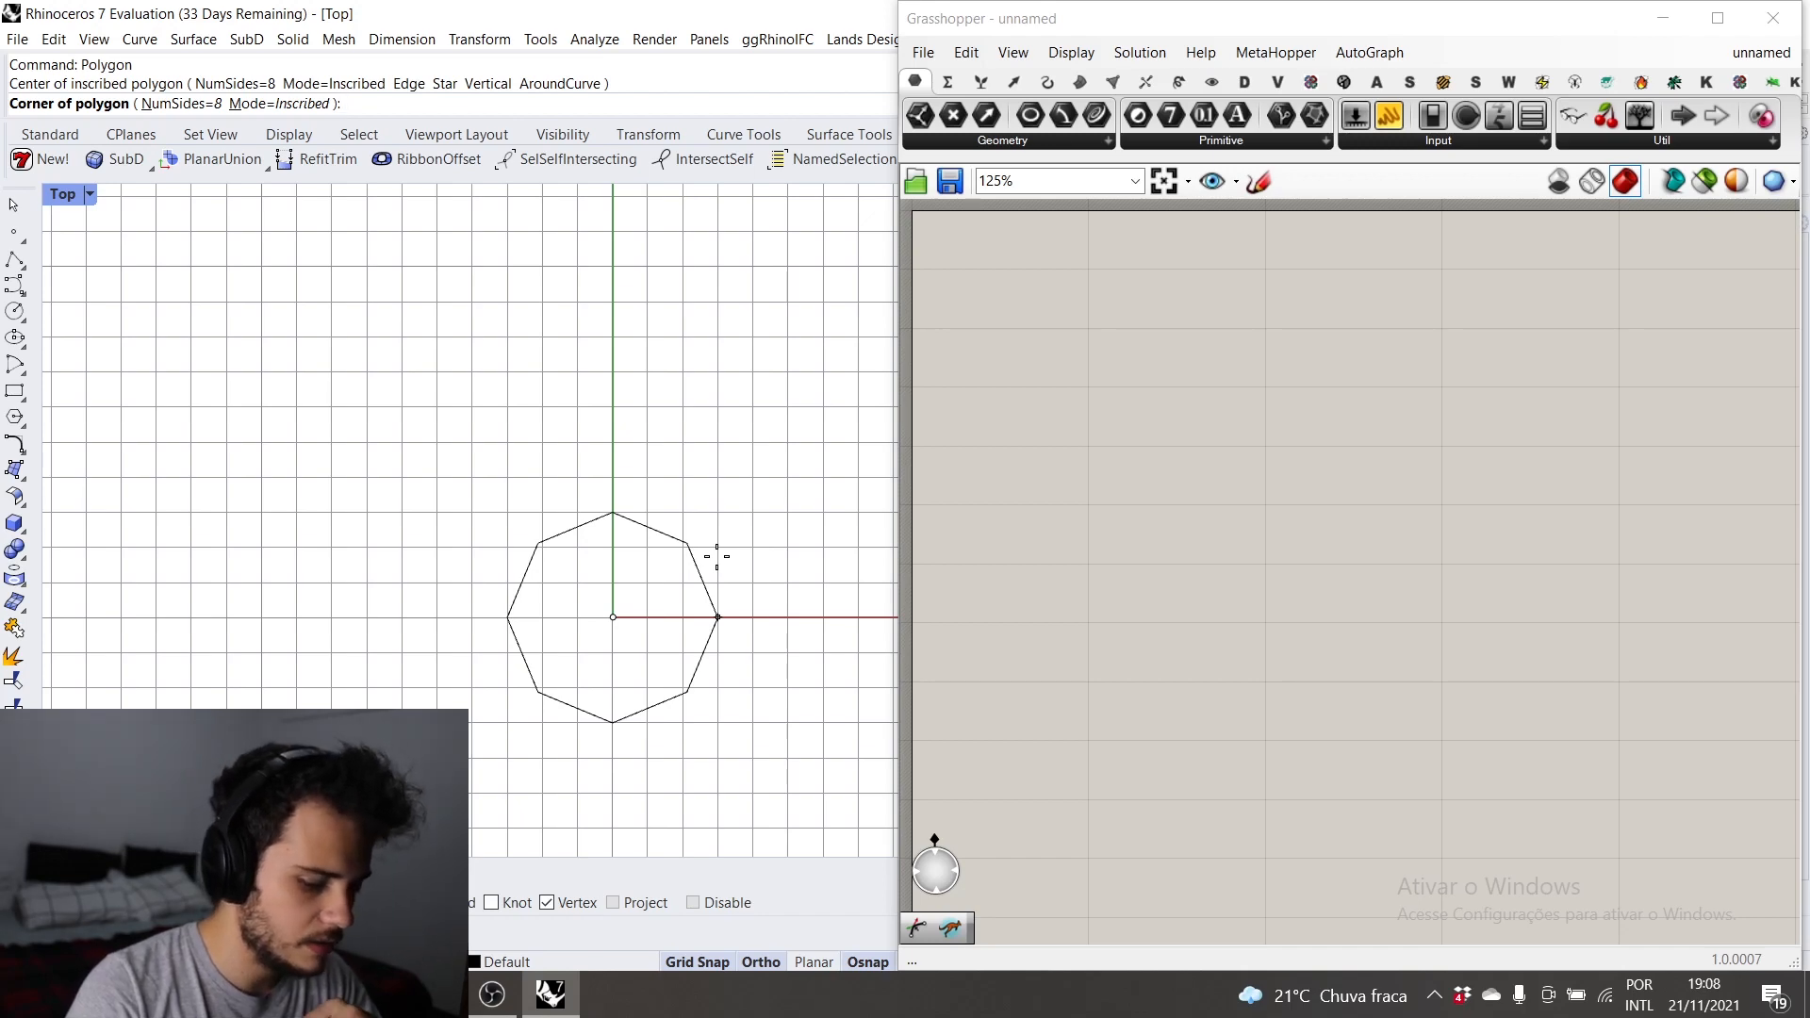
{"action": "key", "text": "End"}
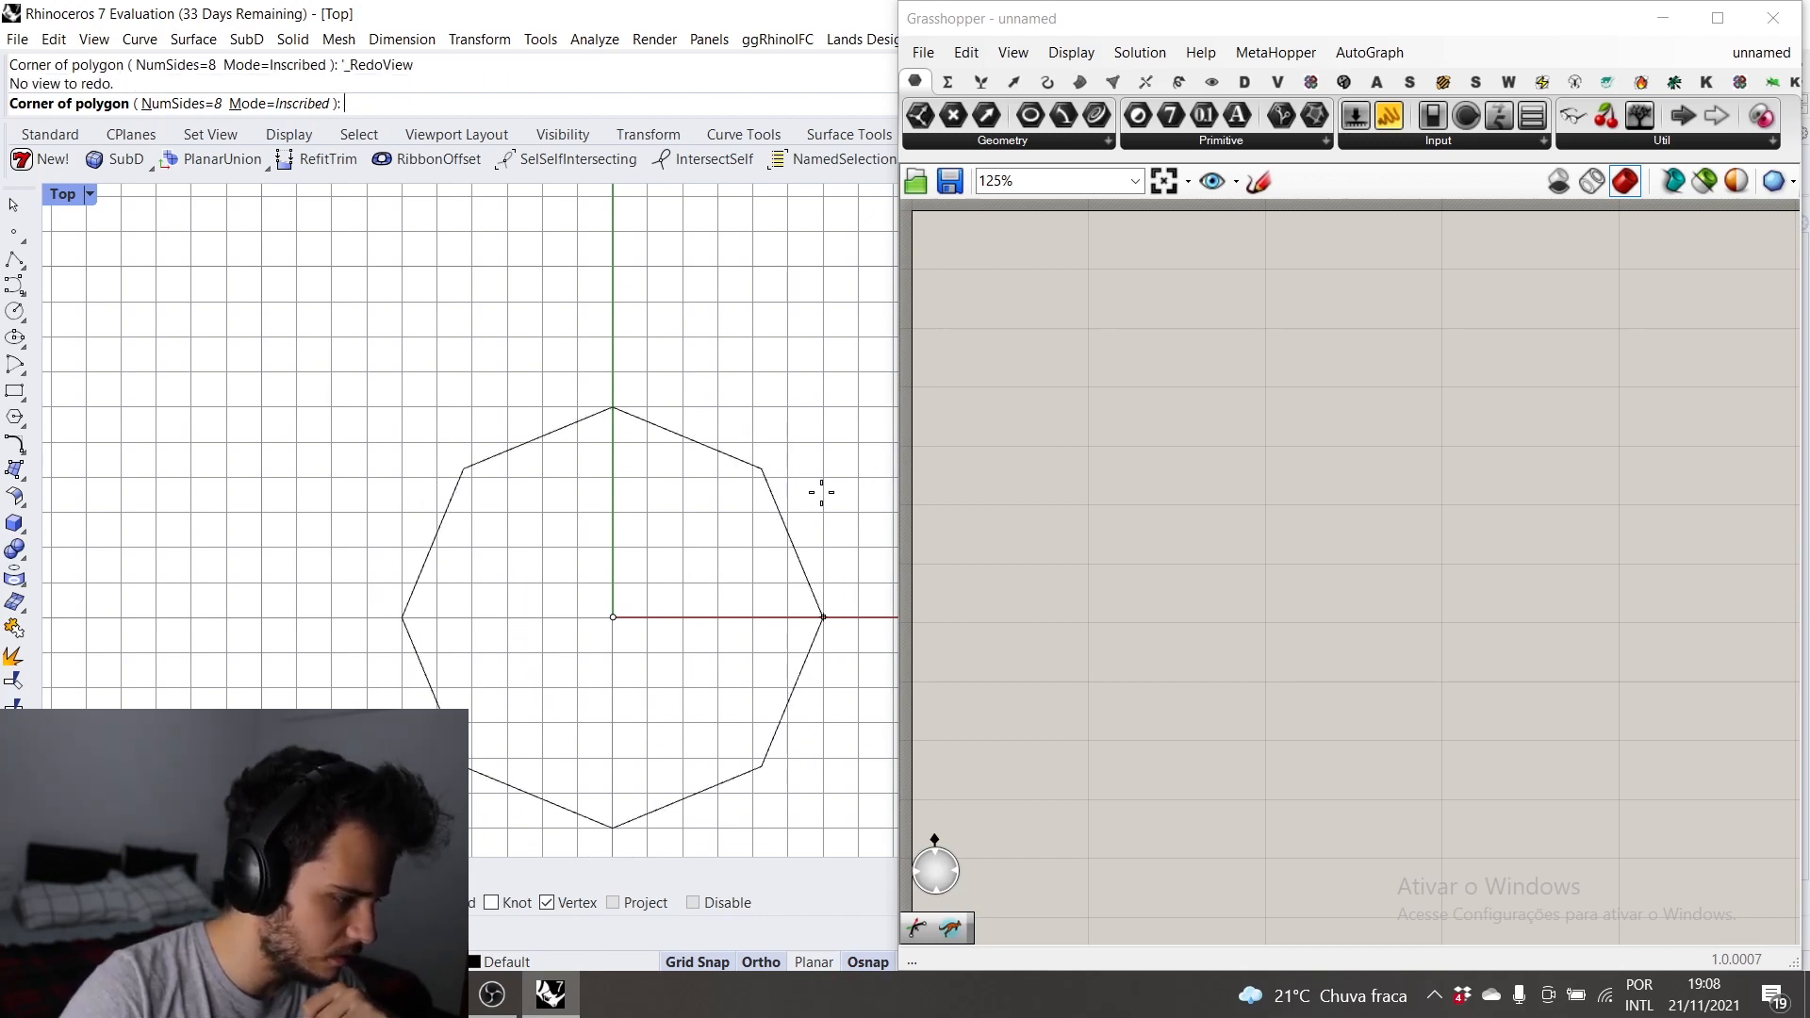
{"action": "key", "text": "Num_Lock"}
{"action": "type", "text": "15"}
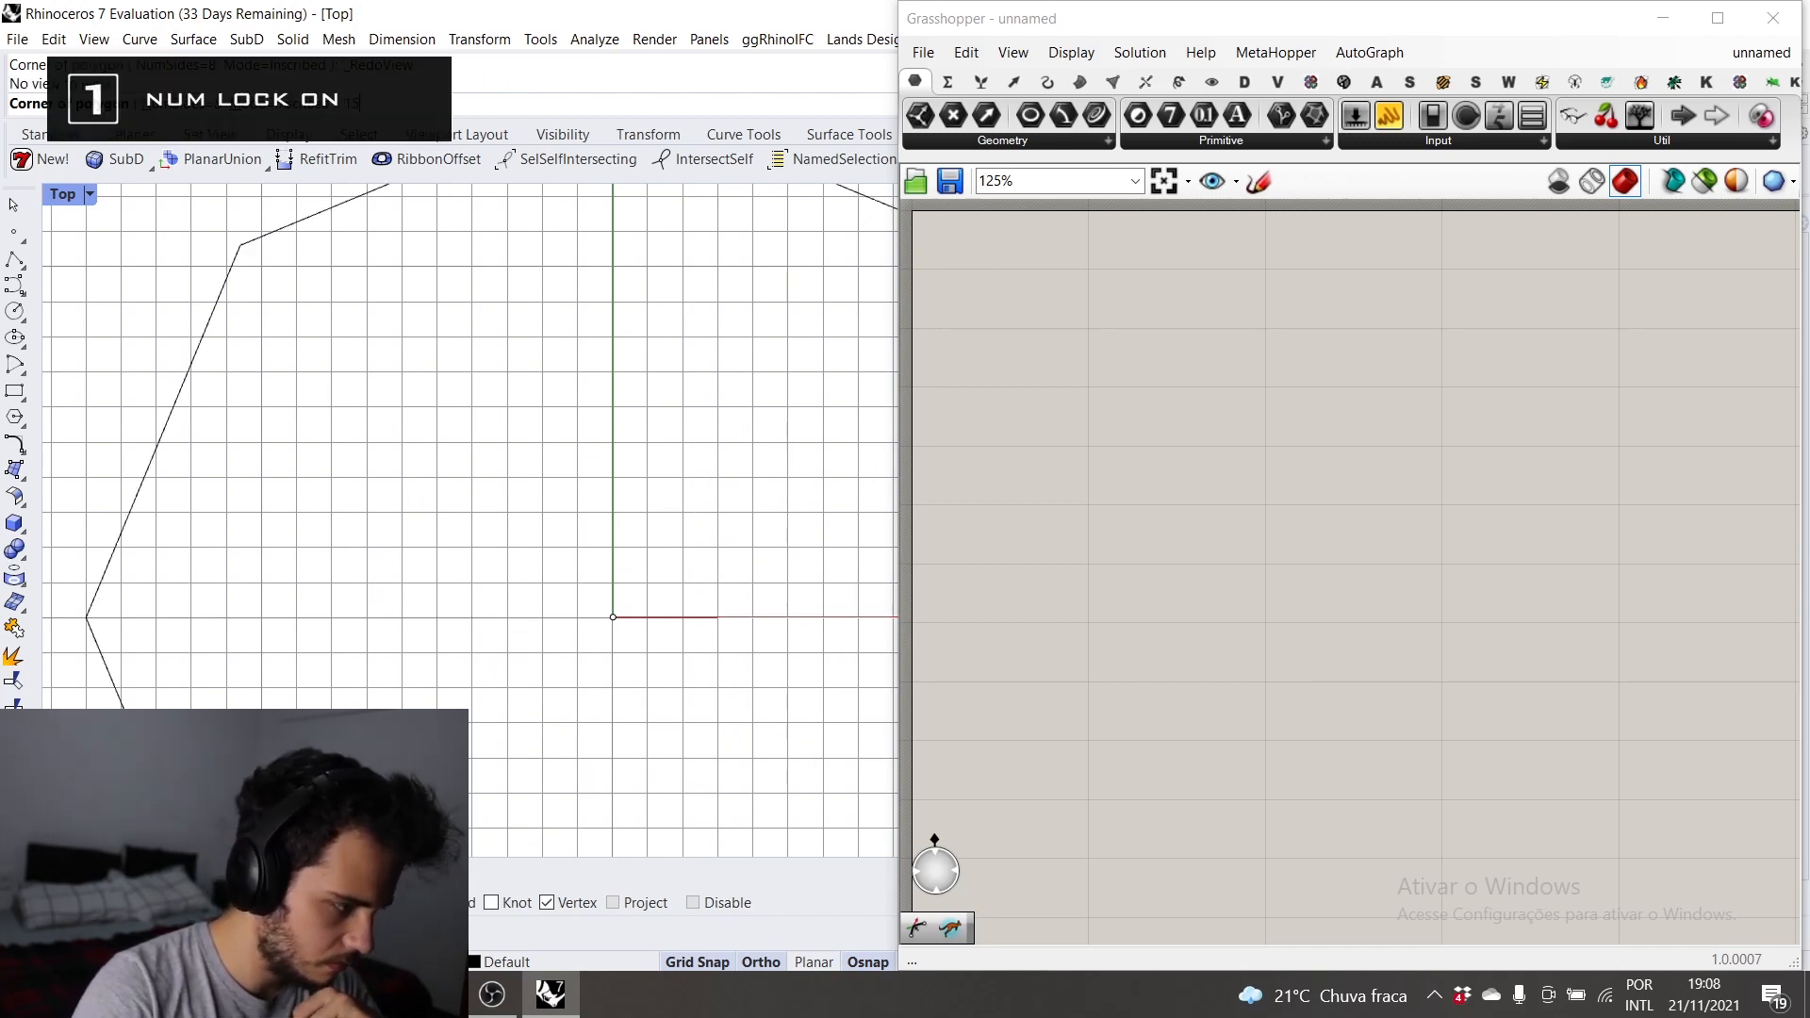
{"action": "key", "text": "Return"}
{"action": "scroll", "coordinate": [654, 518], "scroll_direction": "down", "scroll_amount": 10}
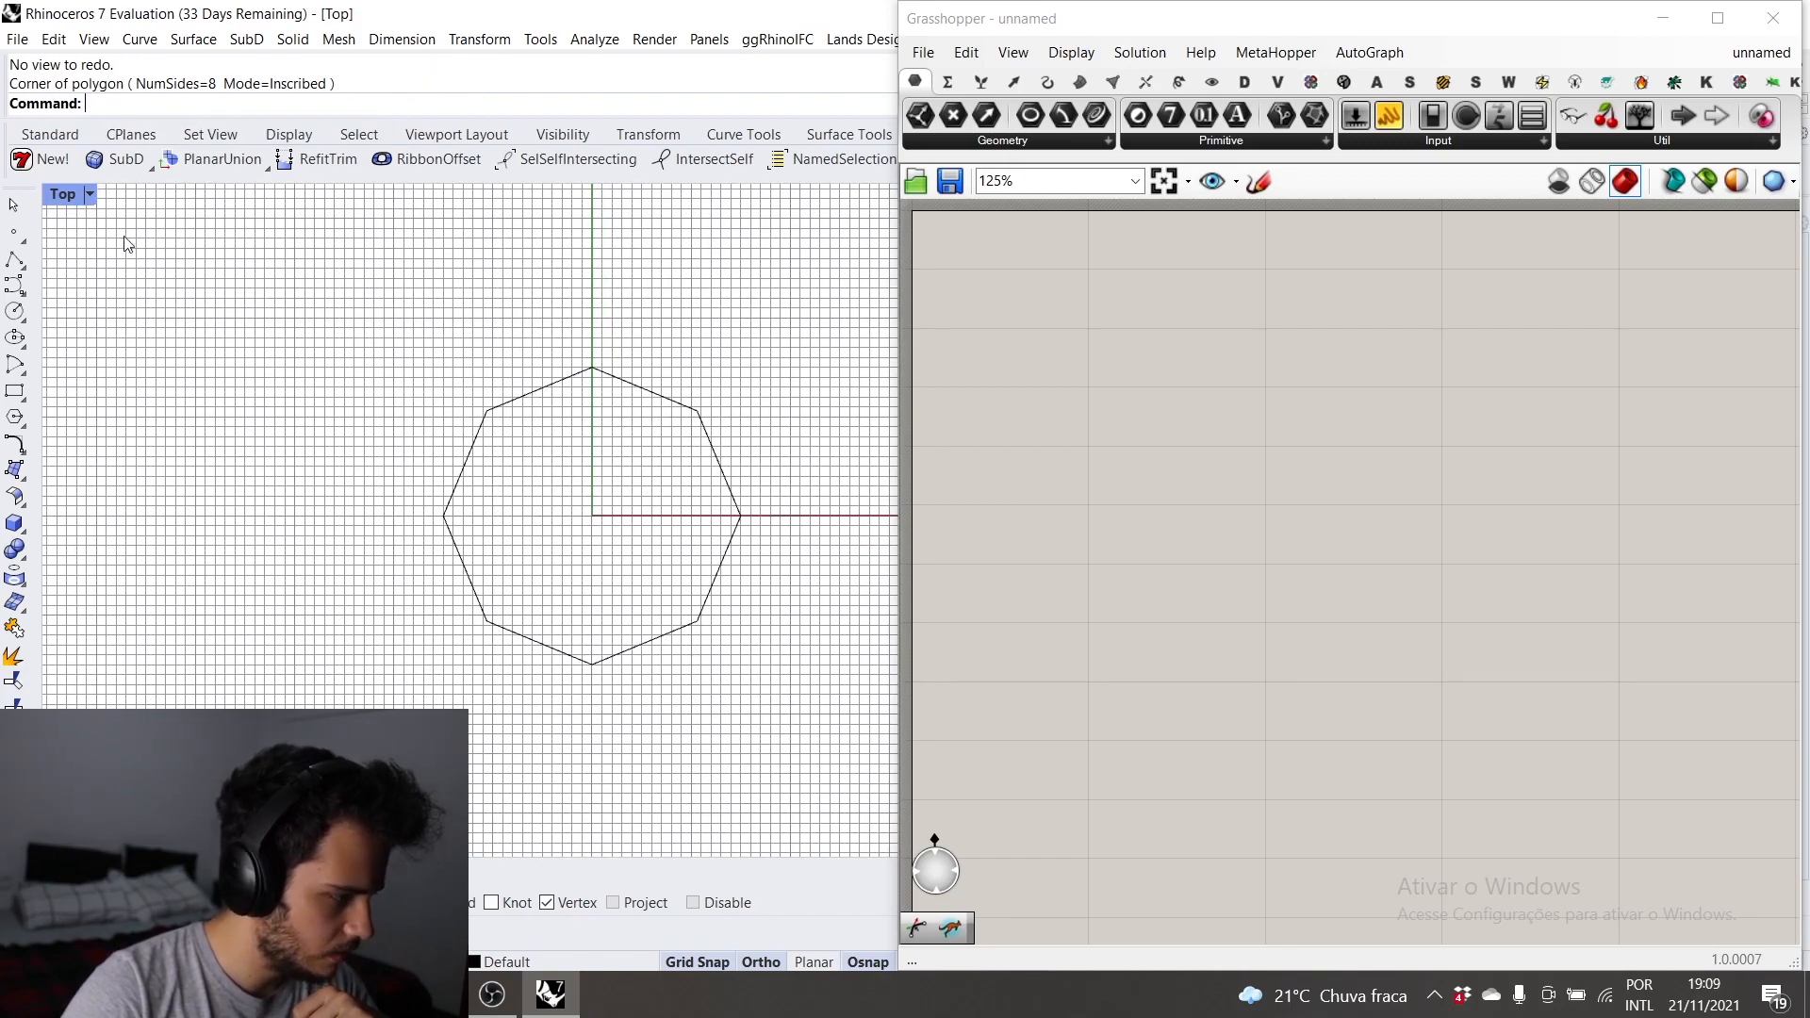
Step: In the Perspective view, draw a line along the Y axis from the octagon's far vertex through the centre and past the near vertex
{"action": "double_click", "coordinate": [81, 194]}
{"action": "double_click", "coordinate": [782, 198]}
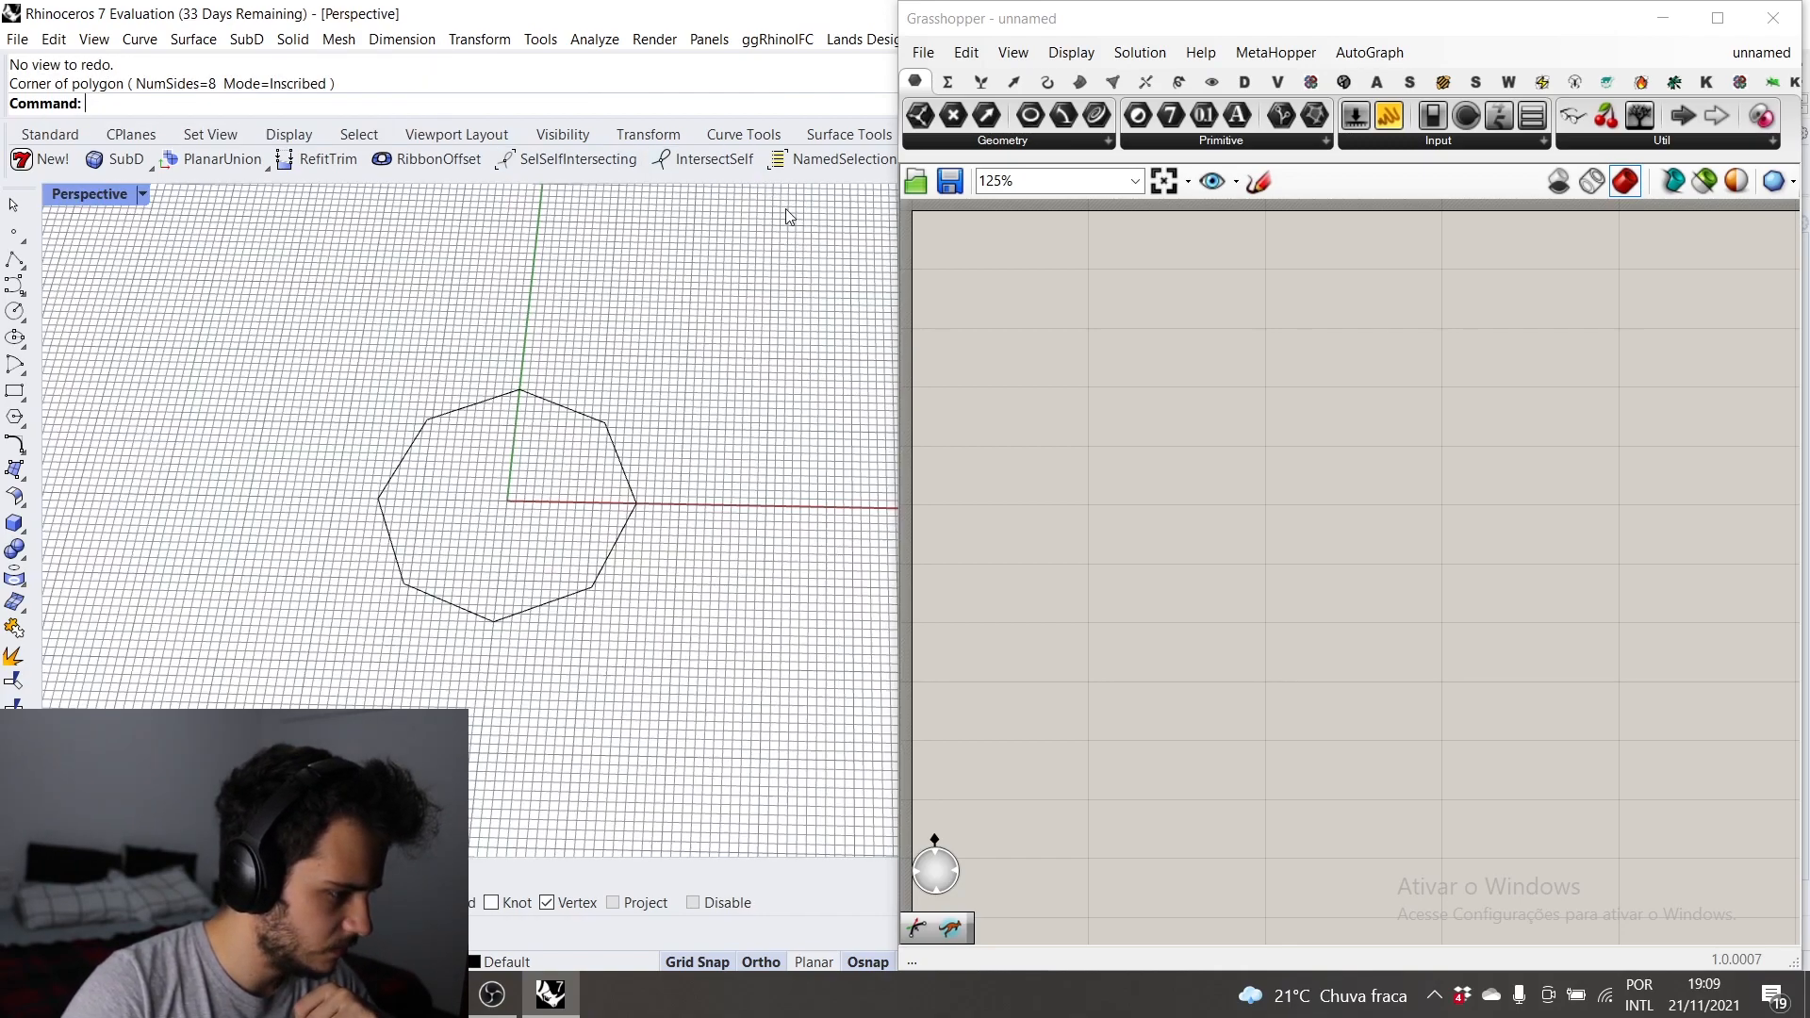
{"action": "right_click_drag", "start_coordinate": [783, 201], "coordinate": [707, 338]}
{"action": "scroll", "coordinate": [619, 371], "scroll_direction": "up", "scroll_amount": 5}
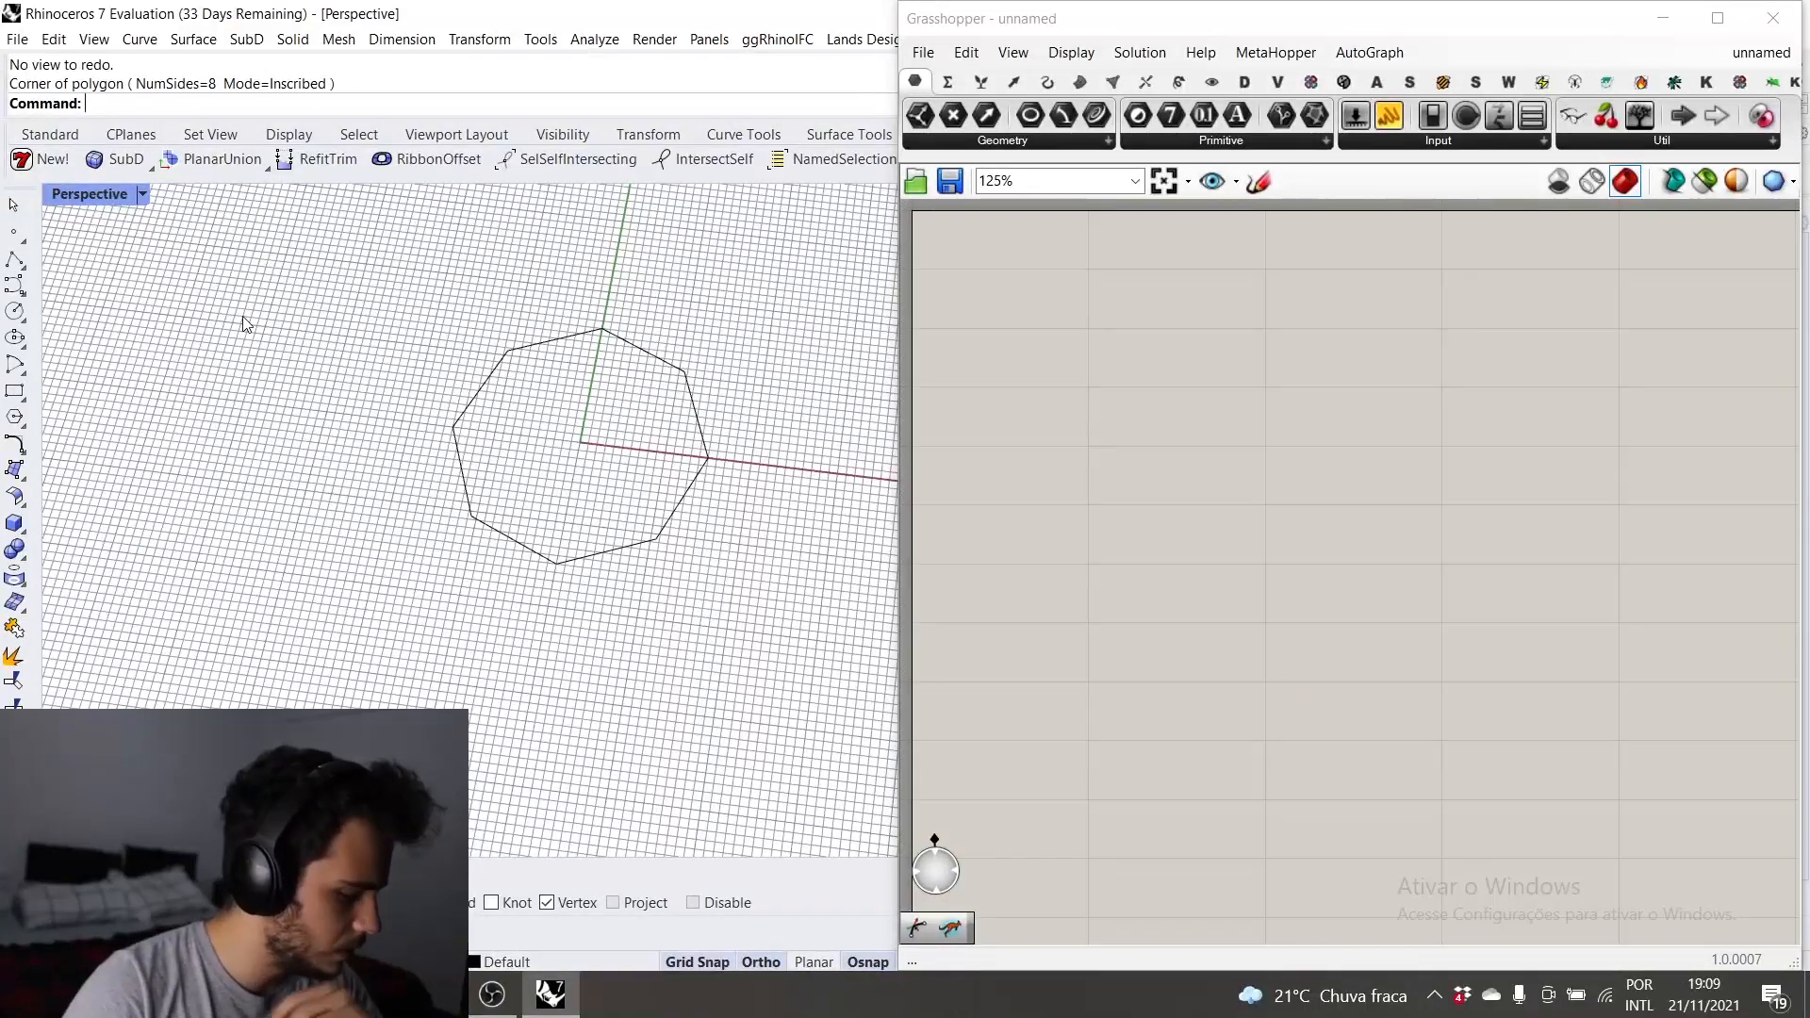
{"action": "type", "text": "line"}
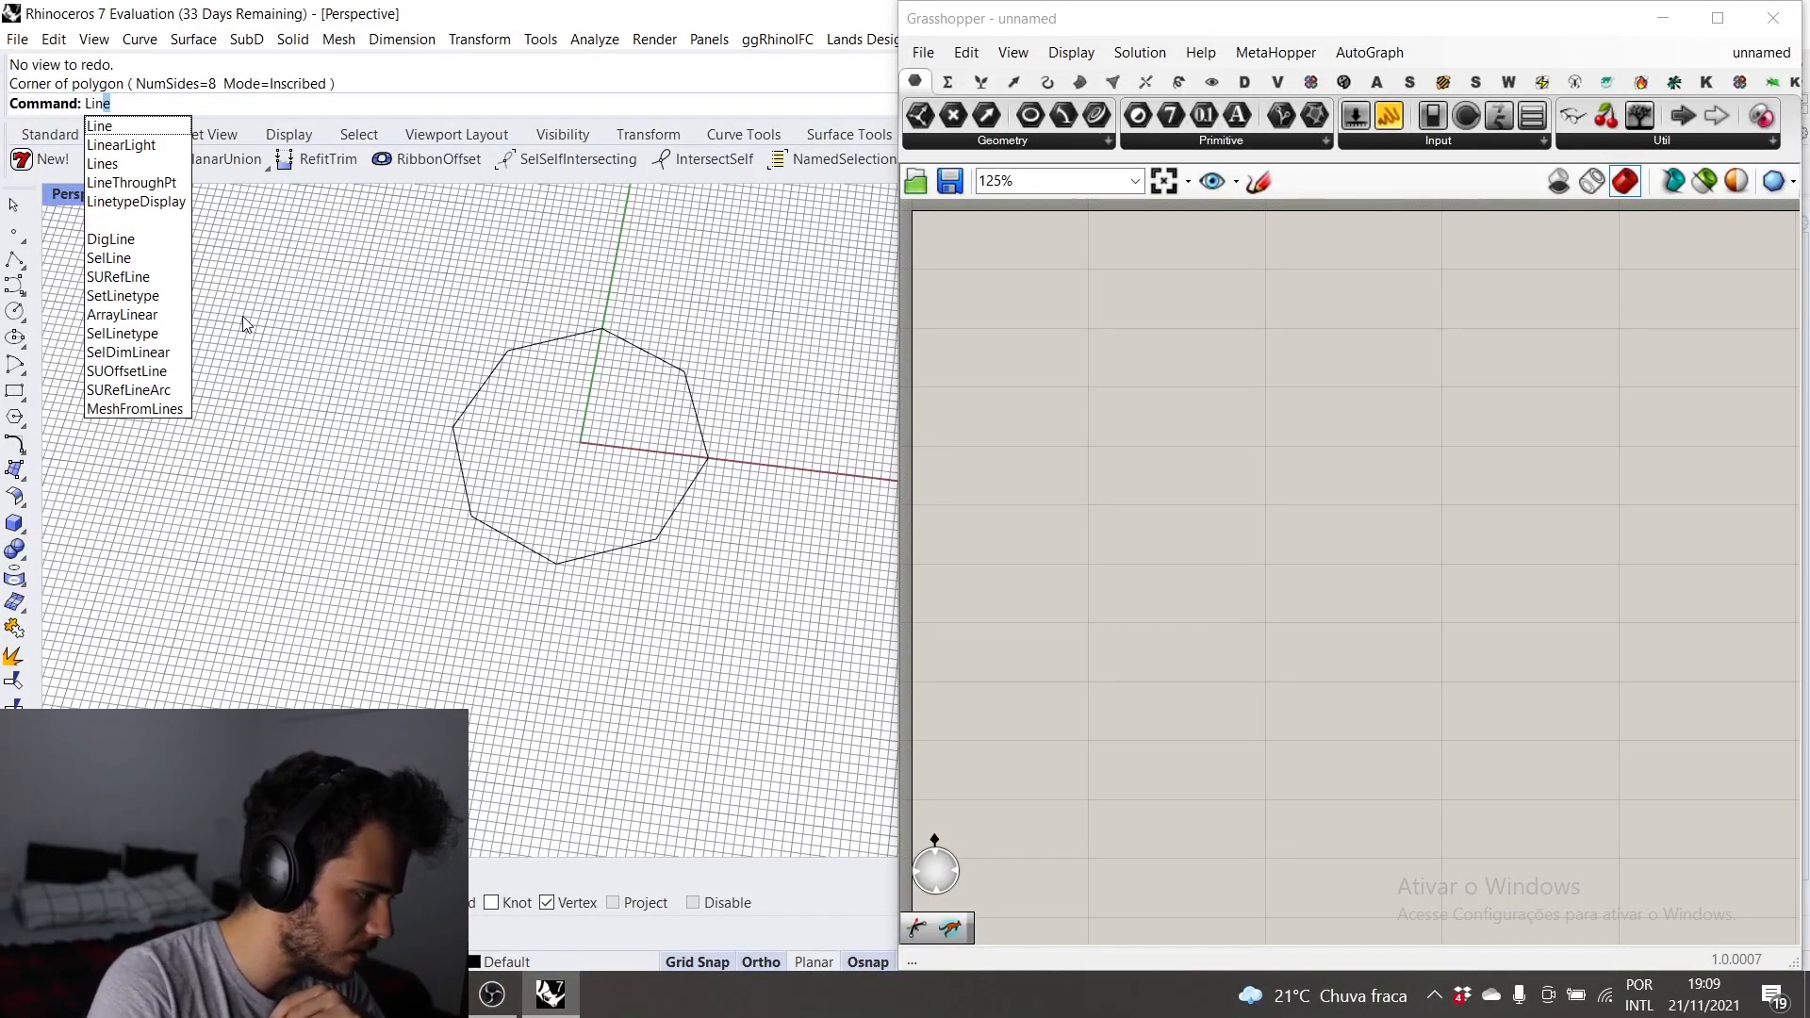
{"action": "key", "text": "Return"}
{"action": "left_click", "coordinate": [602, 329]}
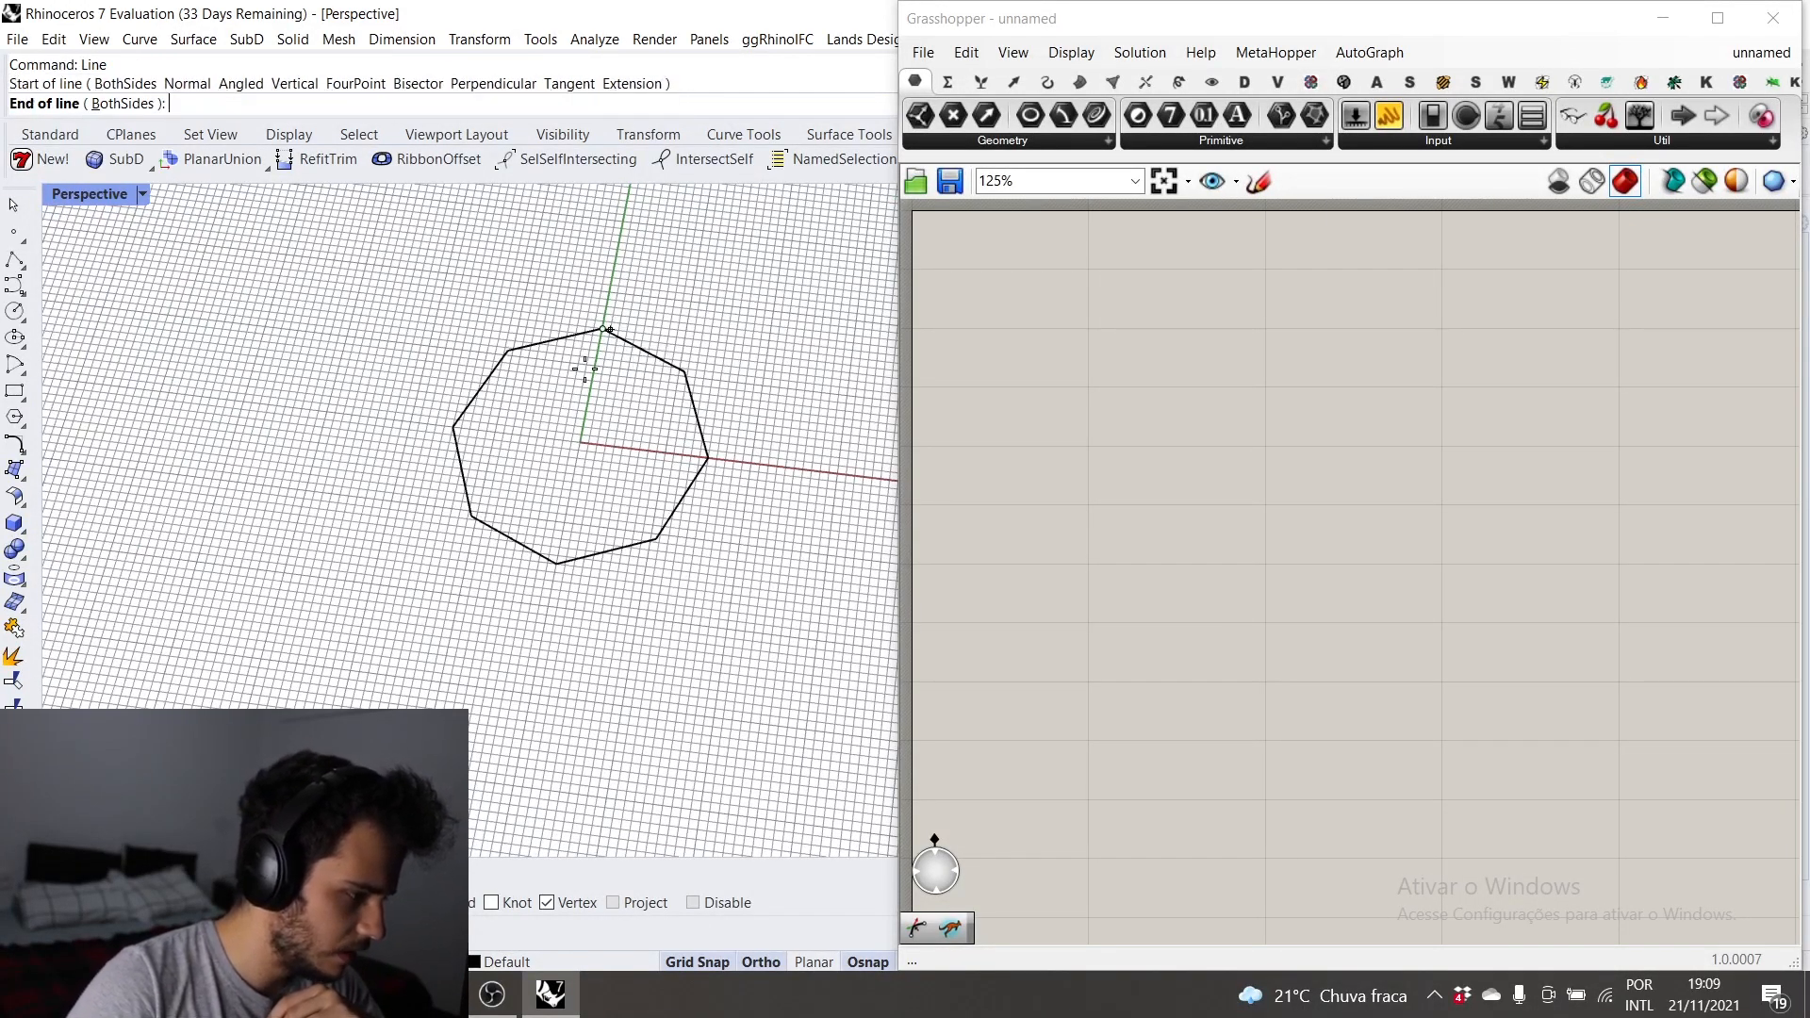
{"action": "left_click", "coordinate": [500, 592]}
{"action": "right_click_drag", "start_coordinate": [500, 592], "coordinate": [507, 484]}
{"action": "scroll", "coordinate": [565, 472], "scroll_direction": "up", "scroll_amount": 2}
Step: Draw a second line across the octagon along the X axis between its two opposite vertices
{"action": "key", "text": "Return"}
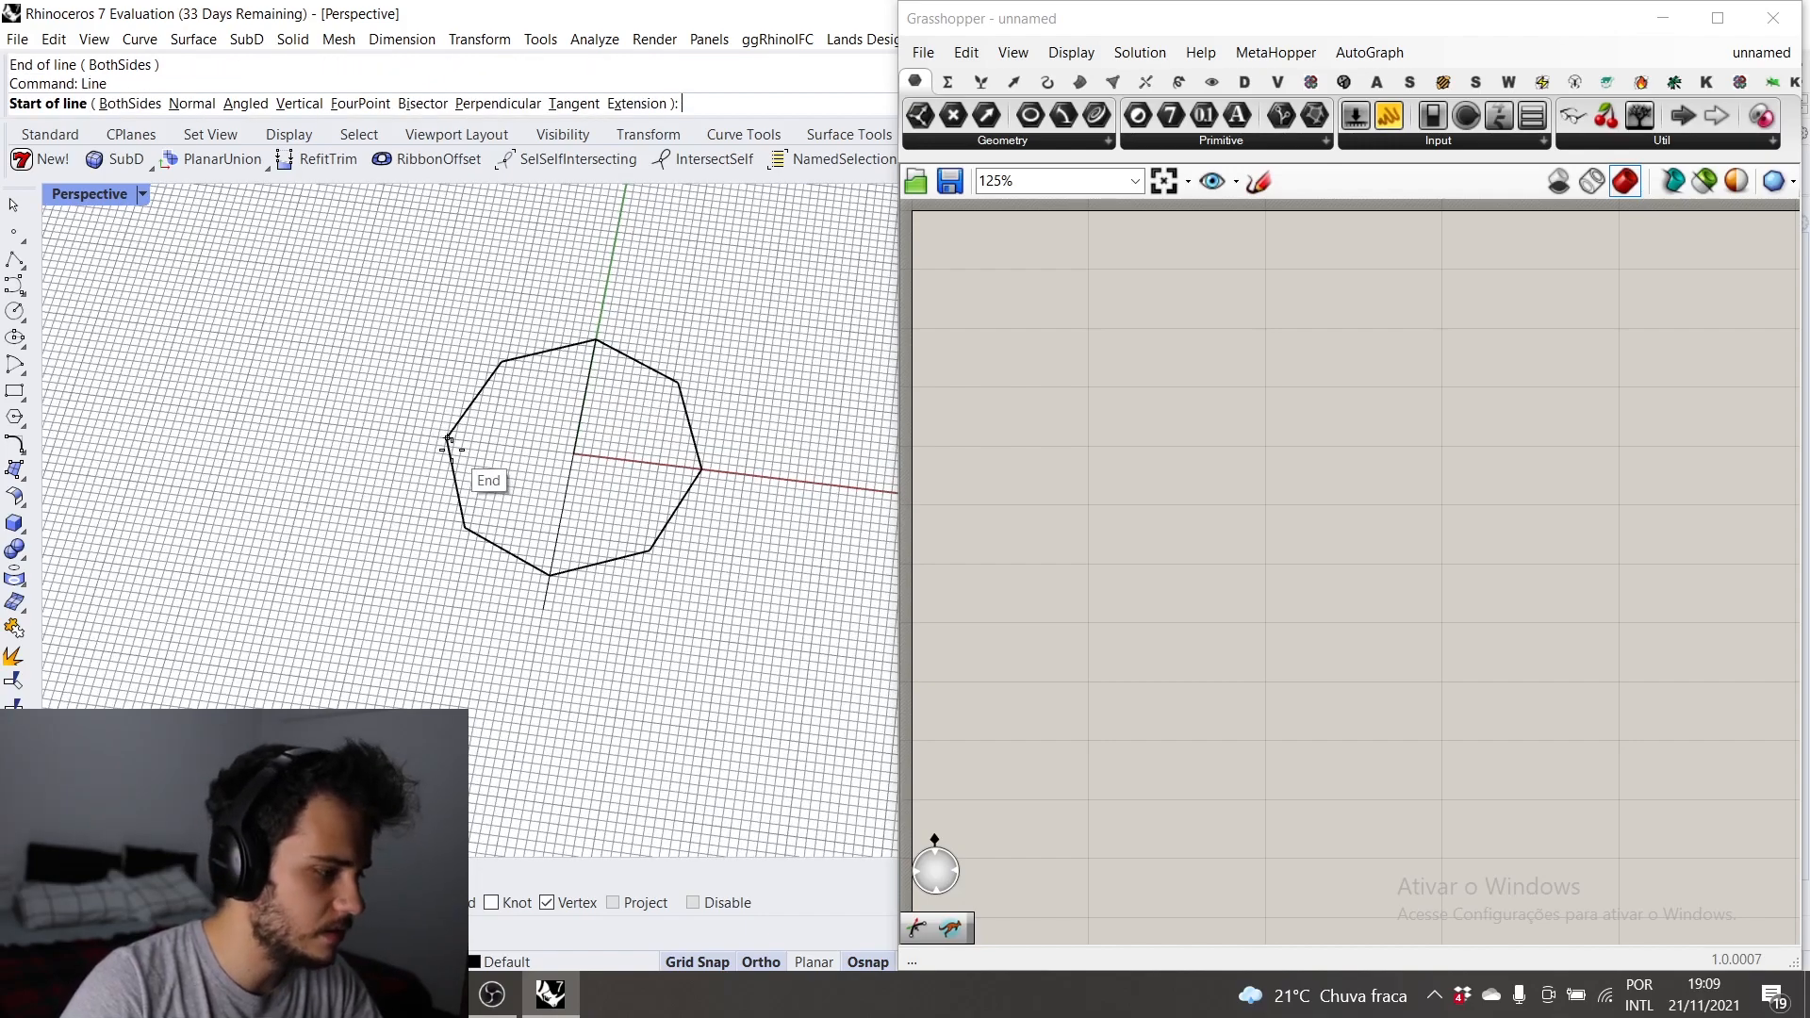
{"action": "left_click", "coordinate": [440, 436]}
{"action": "left_click", "coordinate": [699, 469]}
{"action": "right_click_drag", "start_coordinate": [697, 471], "coordinate": [747, 509]}
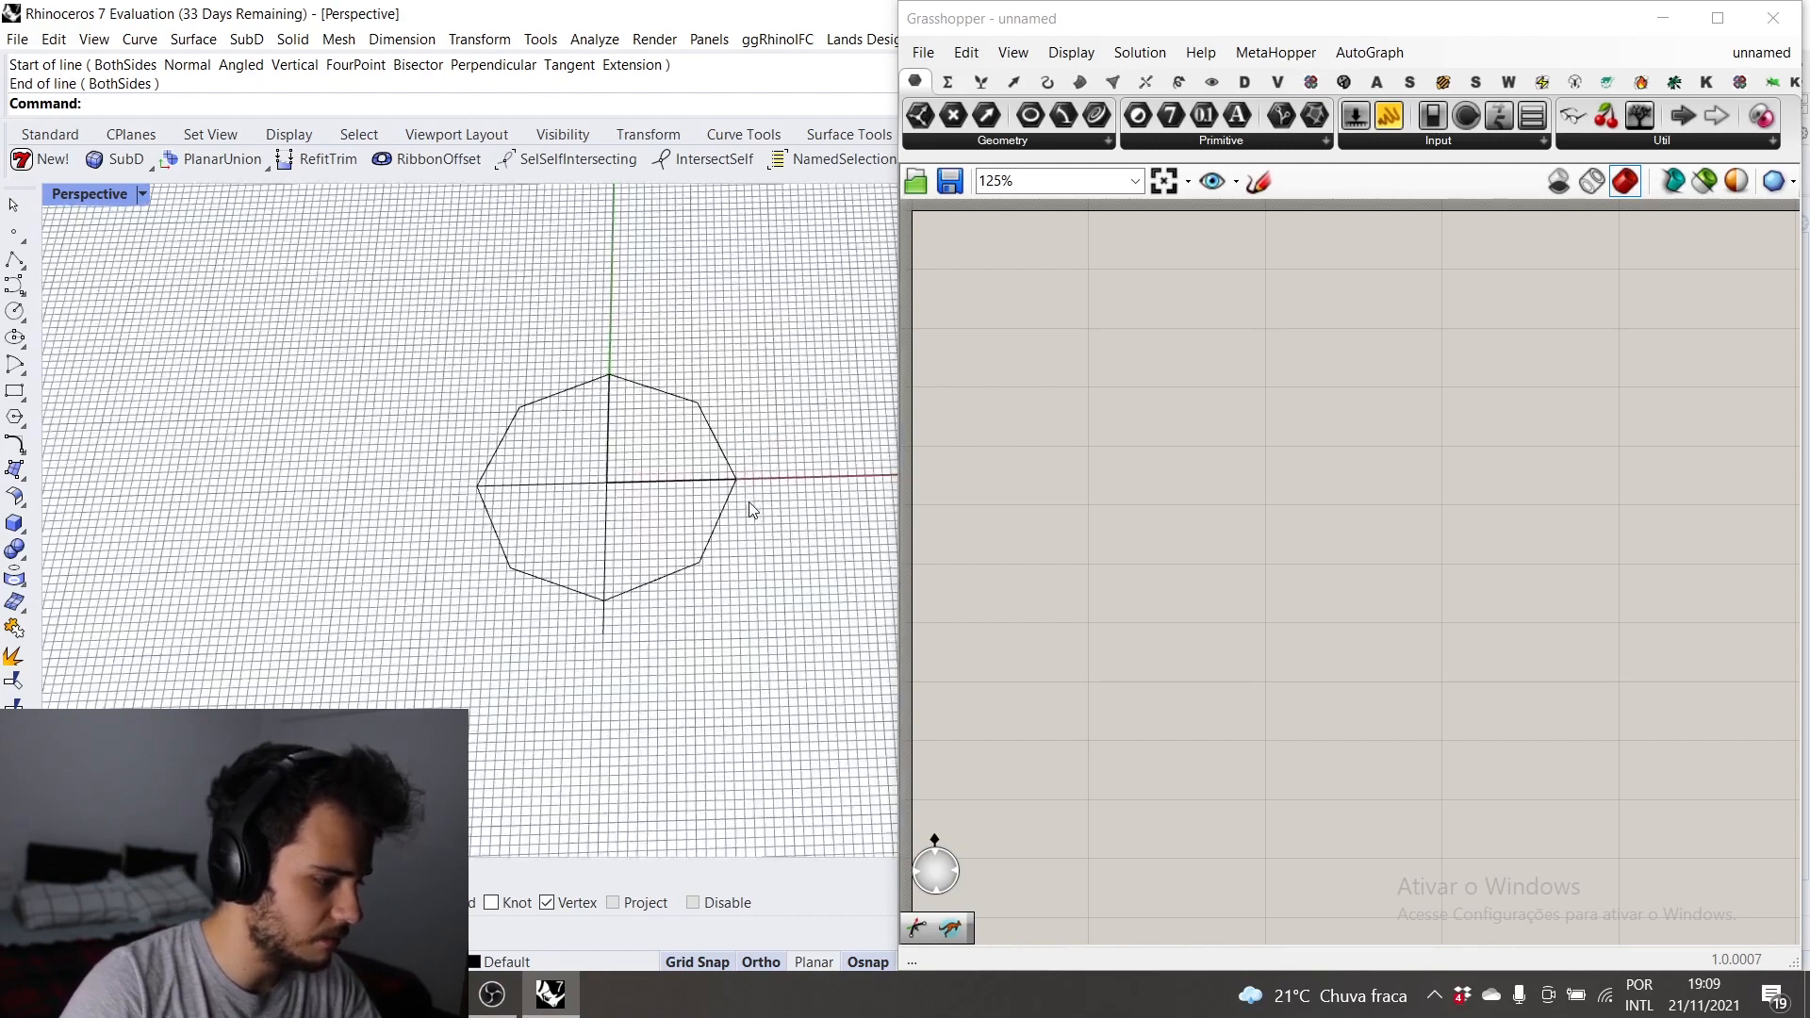
Step: Select the octagon's four vertices that lie on the X and Y axes and scale them together toward the centre
{"action": "left_click", "coordinate": [683, 408]}
{"action": "scroll", "coordinate": [385, 481], "scroll_direction": "up", "scroll_amount": 3}
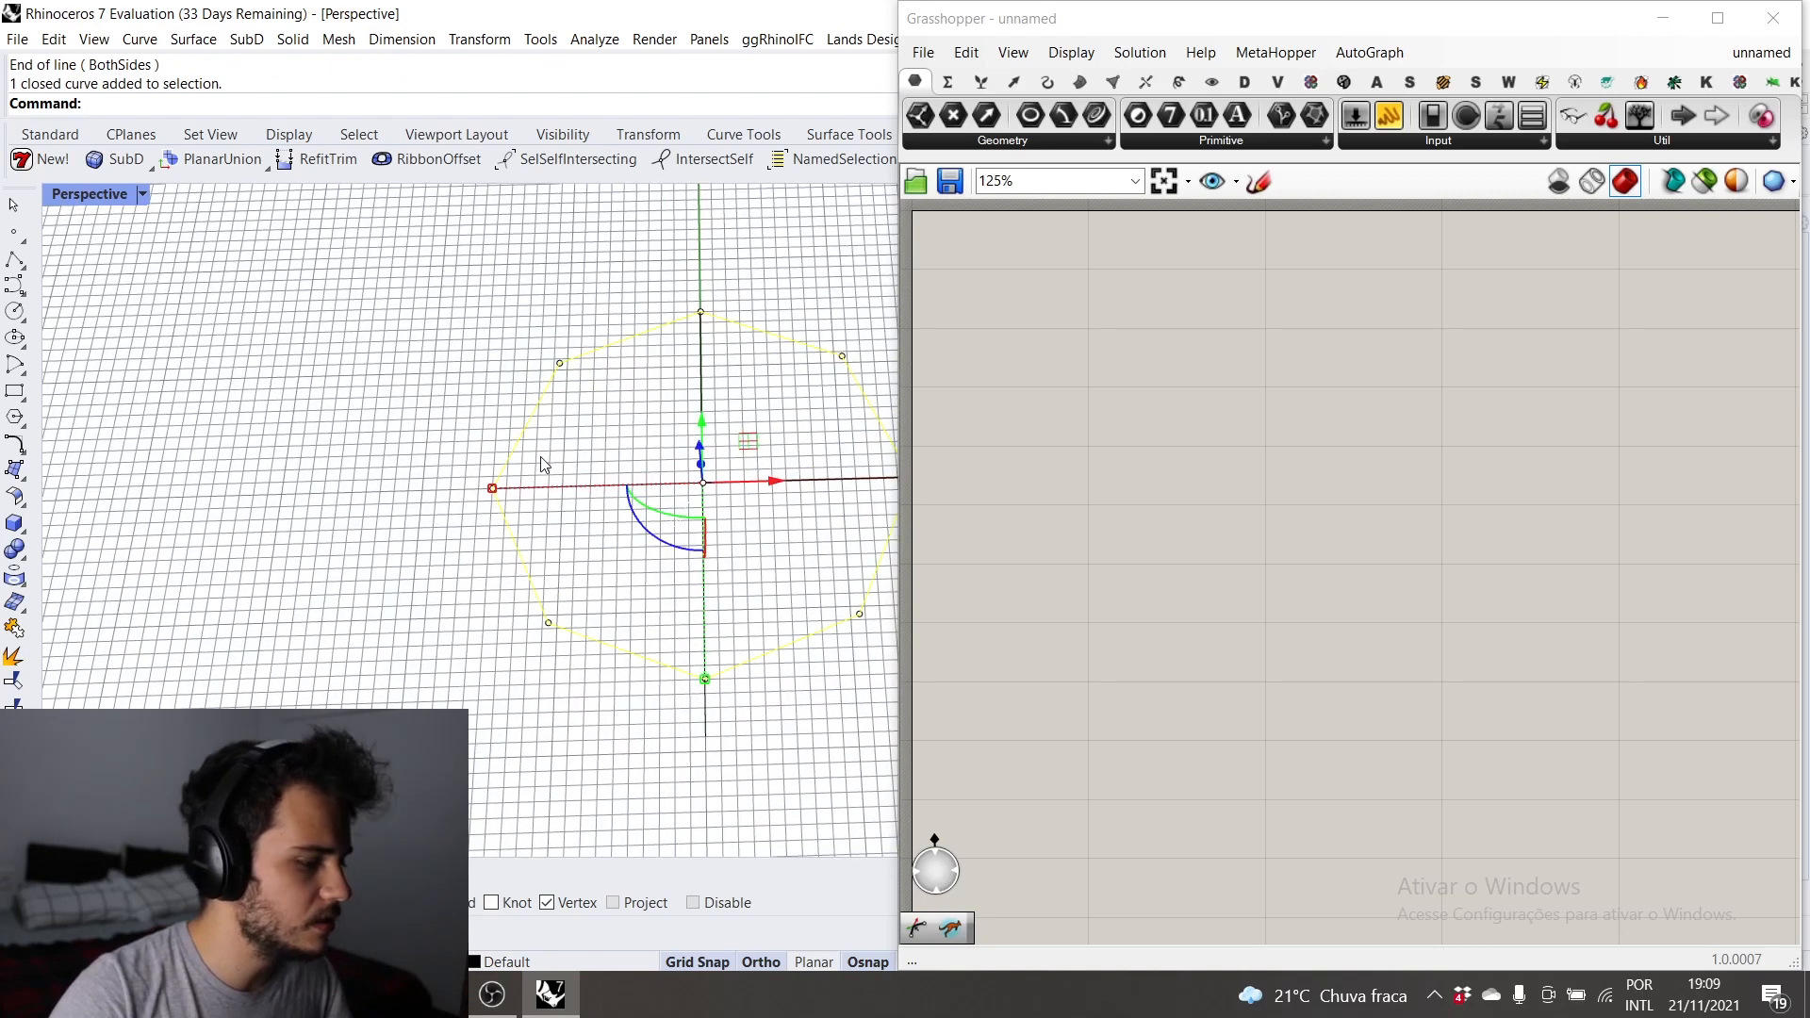
{"action": "left_click", "coordinate": [444, 461]}
{"action": "scroll", "coordinate": [444, 461], "scroll_direction": "down", "scroll_amount": 4}
{"action": "left_click", "coordinate": [488, 449]}
{"action": "scroll", "coordinate": [478, 448], "scroll_direction": "up", "scroll_amount": 2}
{"action": "left_click_drag", "start_coordinate": [434, 446], "coordinate": [513, 512]}
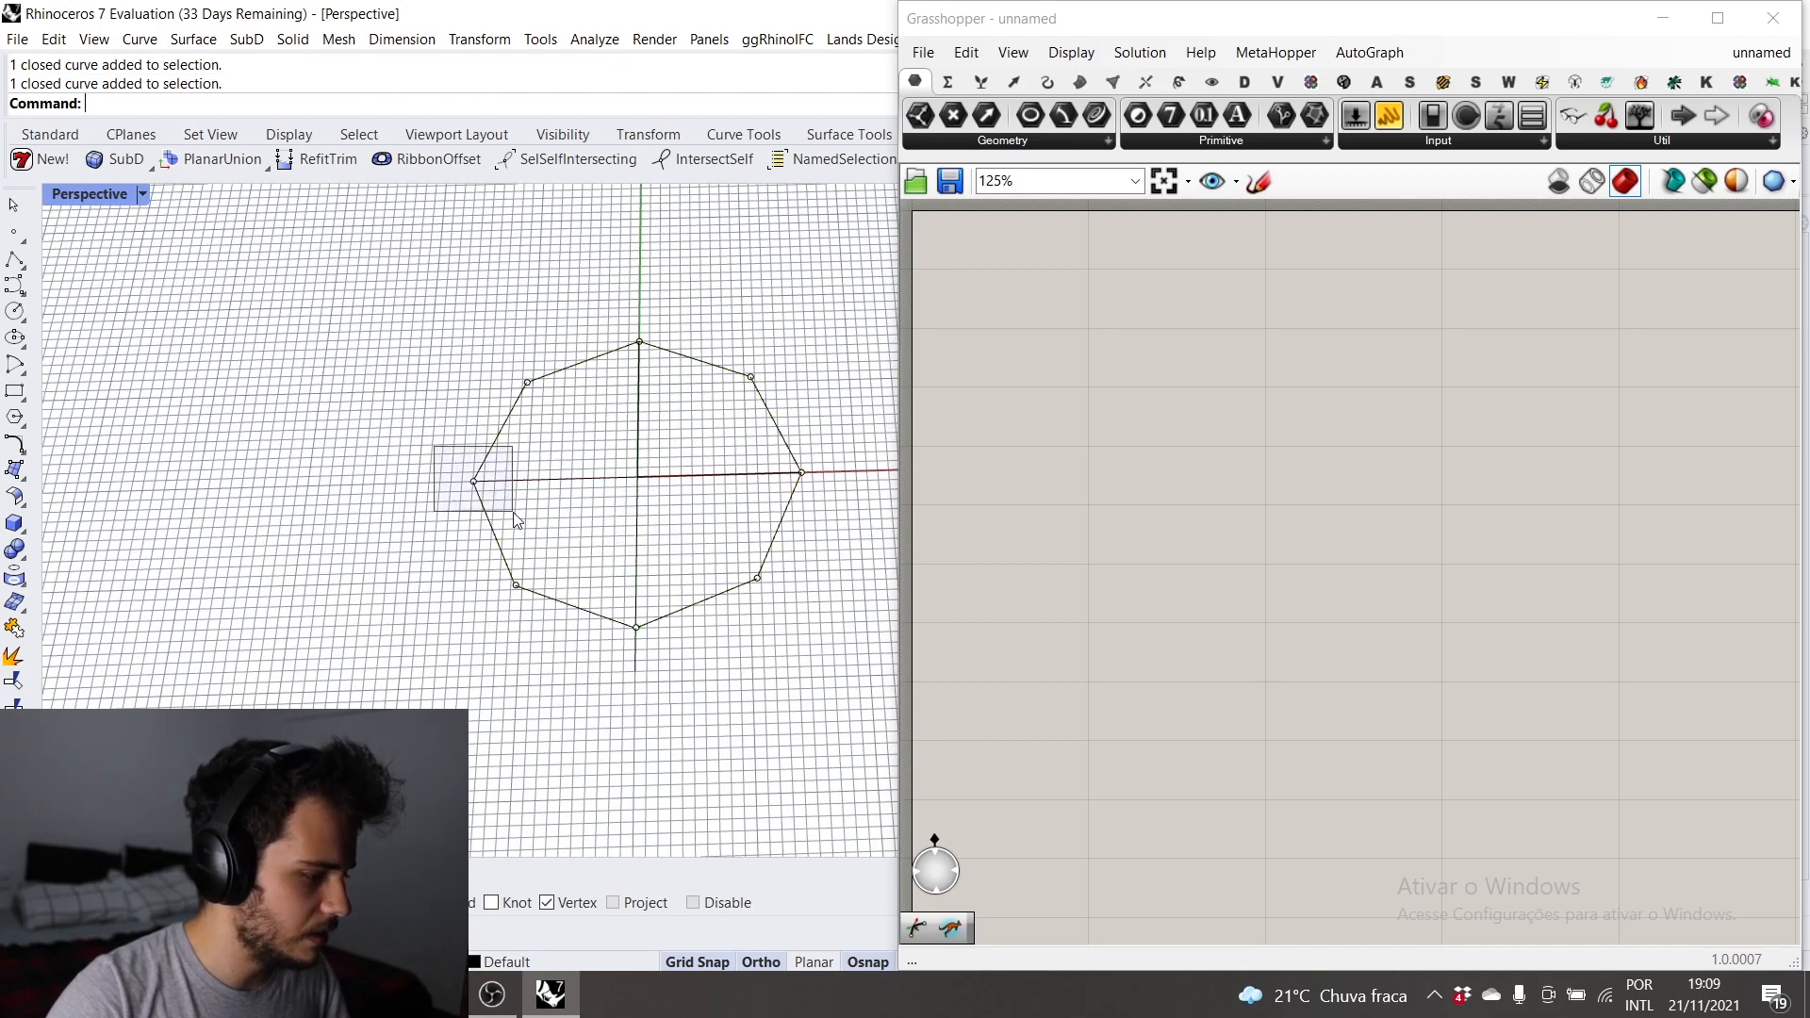
{"action": "left_click_drag", "start_coordinate": [603, 280], "coordinate": [715, 390], "text": "shift"}
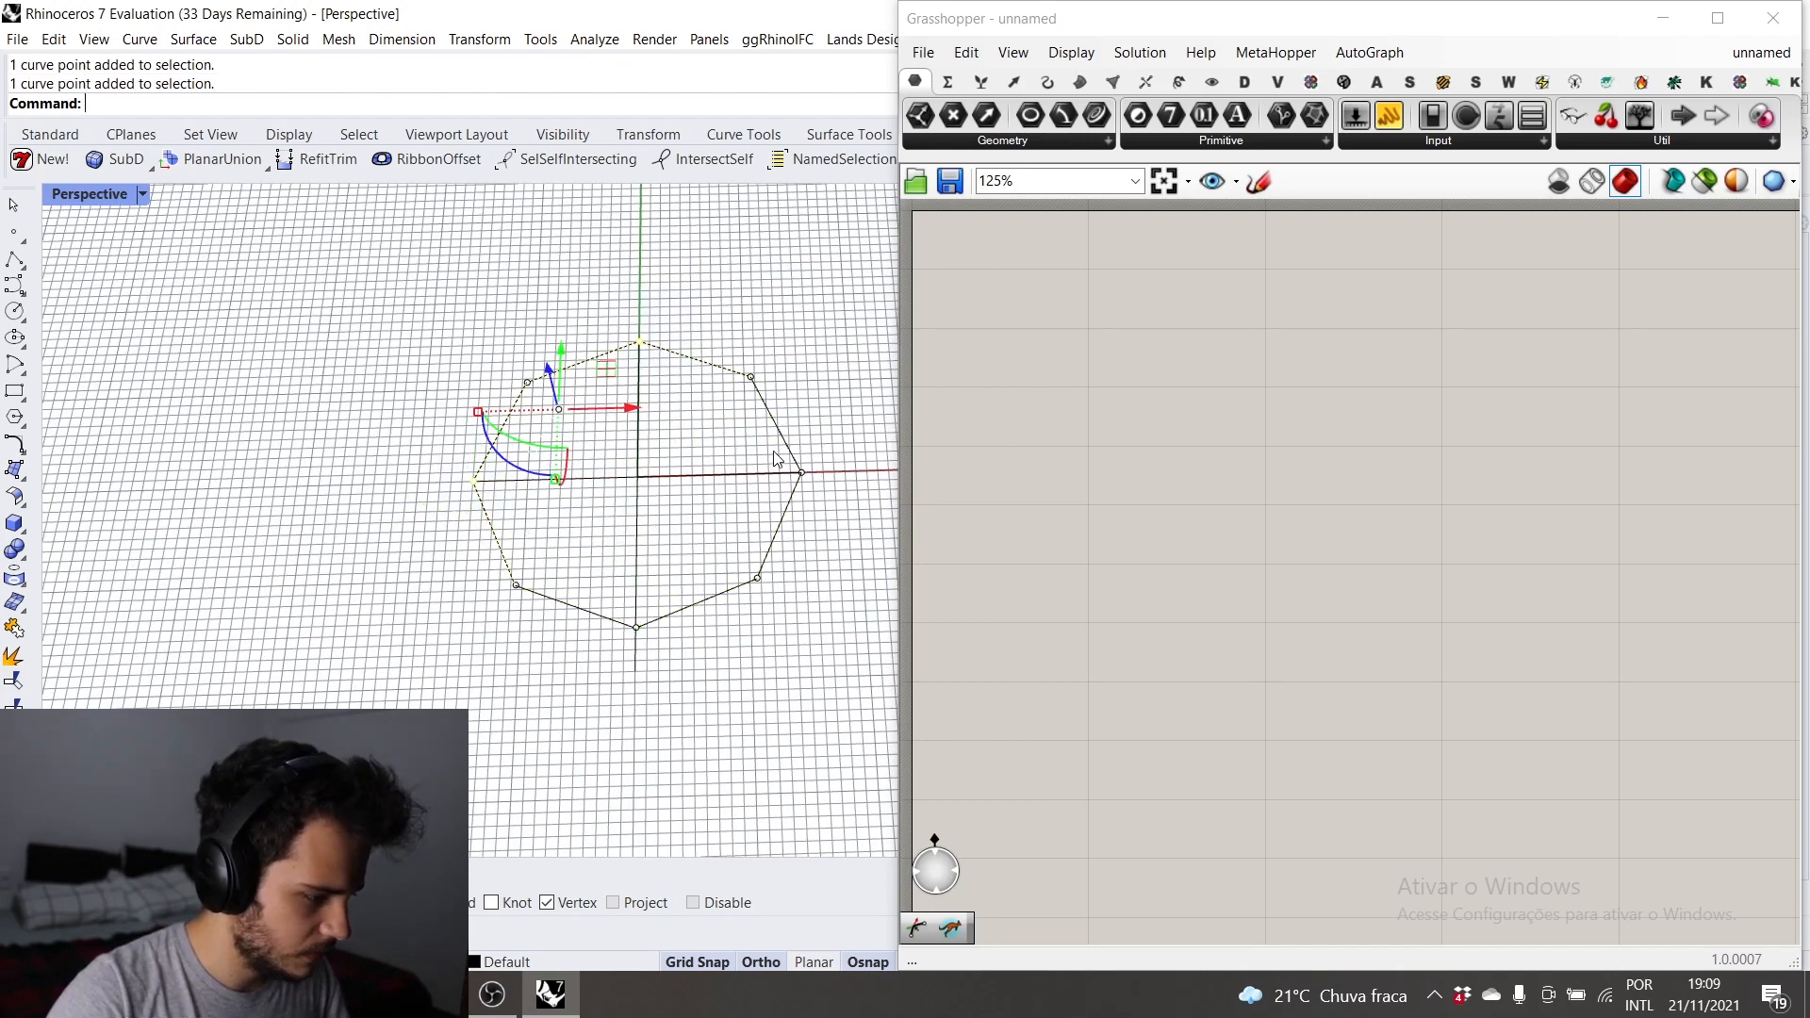
{"action": "left_click_drag", "start_coordinate": [775, 459], "coordinate": [835, 505], "text": "shift"}
{"action": "left_click_drag", "start_coordinate": [613, 589], "coordinate": [659, 641], "text": "shift"}
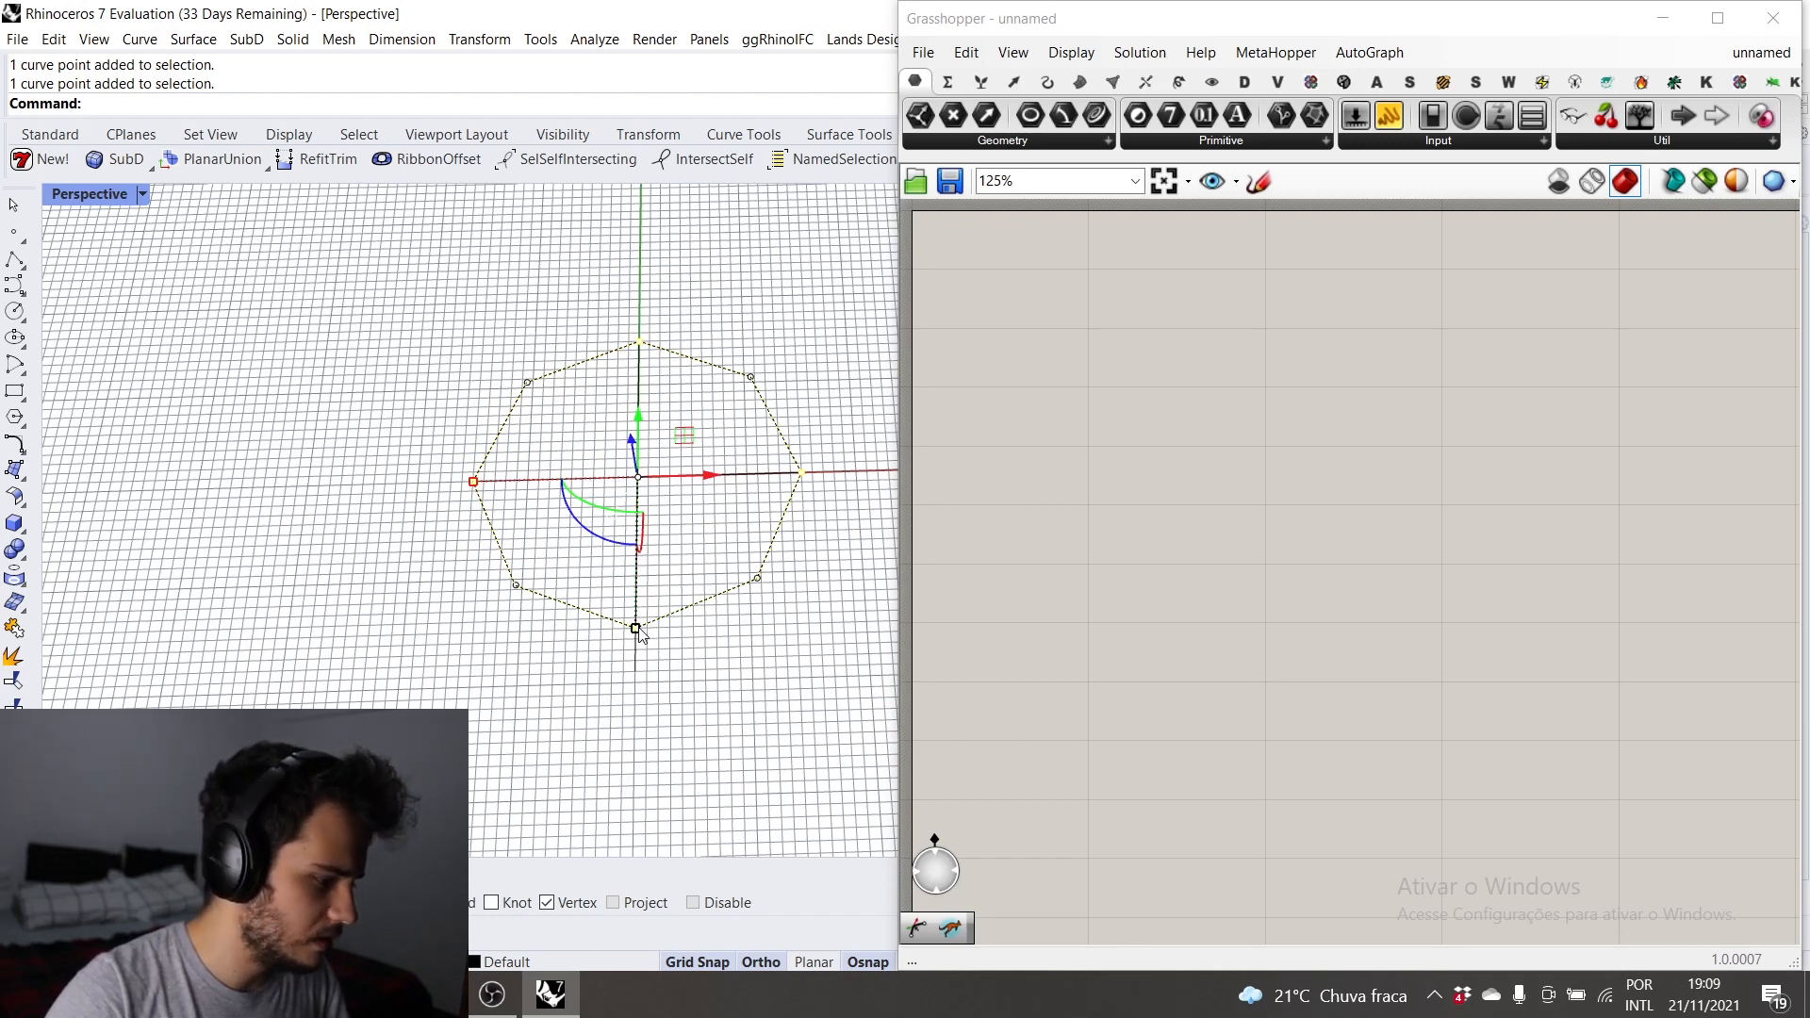
{"action": "left_click_drag", "start_coordinate": [638, 631], "coordinate": [637, 606], "text": "shift"}
{"action": "left_click", "coordinate": [733, 665]}
{"action": "key", "text": "Escape"}
{"action": "scroll", "coordinate": [632, 513], "scroll_direction": "down", "scroll_amount": 2}
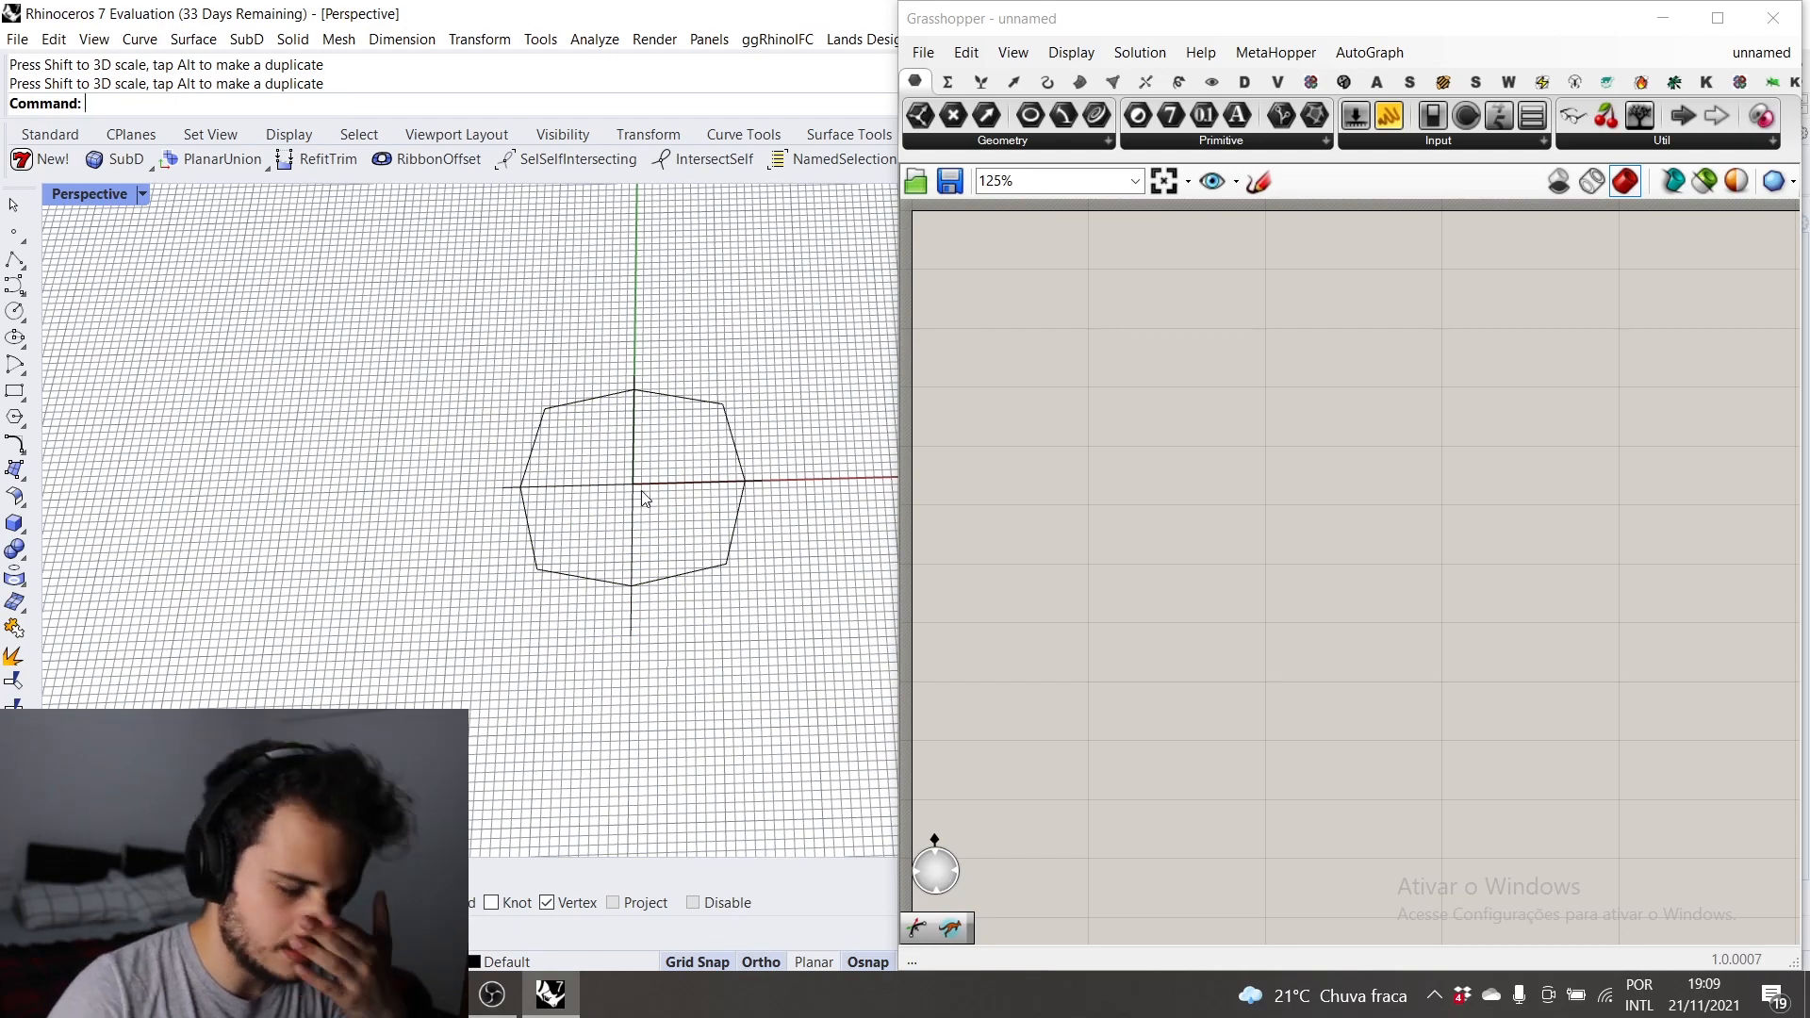
Step: Start a MeshBox with XCount and YCount both set to 1
{"action": "mouse_move", "coordinate": [644, 498]}
{"action": "right_mouse_down"}
{"action": "mouse_move", "coordinate": [670, 513]}
{"action": "mouse_move", "coordinate": [619, 444]}
{"action": "mouse_move", "coordinate": [550, 513]}
{"action": "mouse_move", "coordinate": [462, 514]}
{"action": "mouse_move", "coordinate": [530, 505]}
{"action": "mouse_move", "coordinate": [561, 573]}
{"action": "right_mouse_up"}
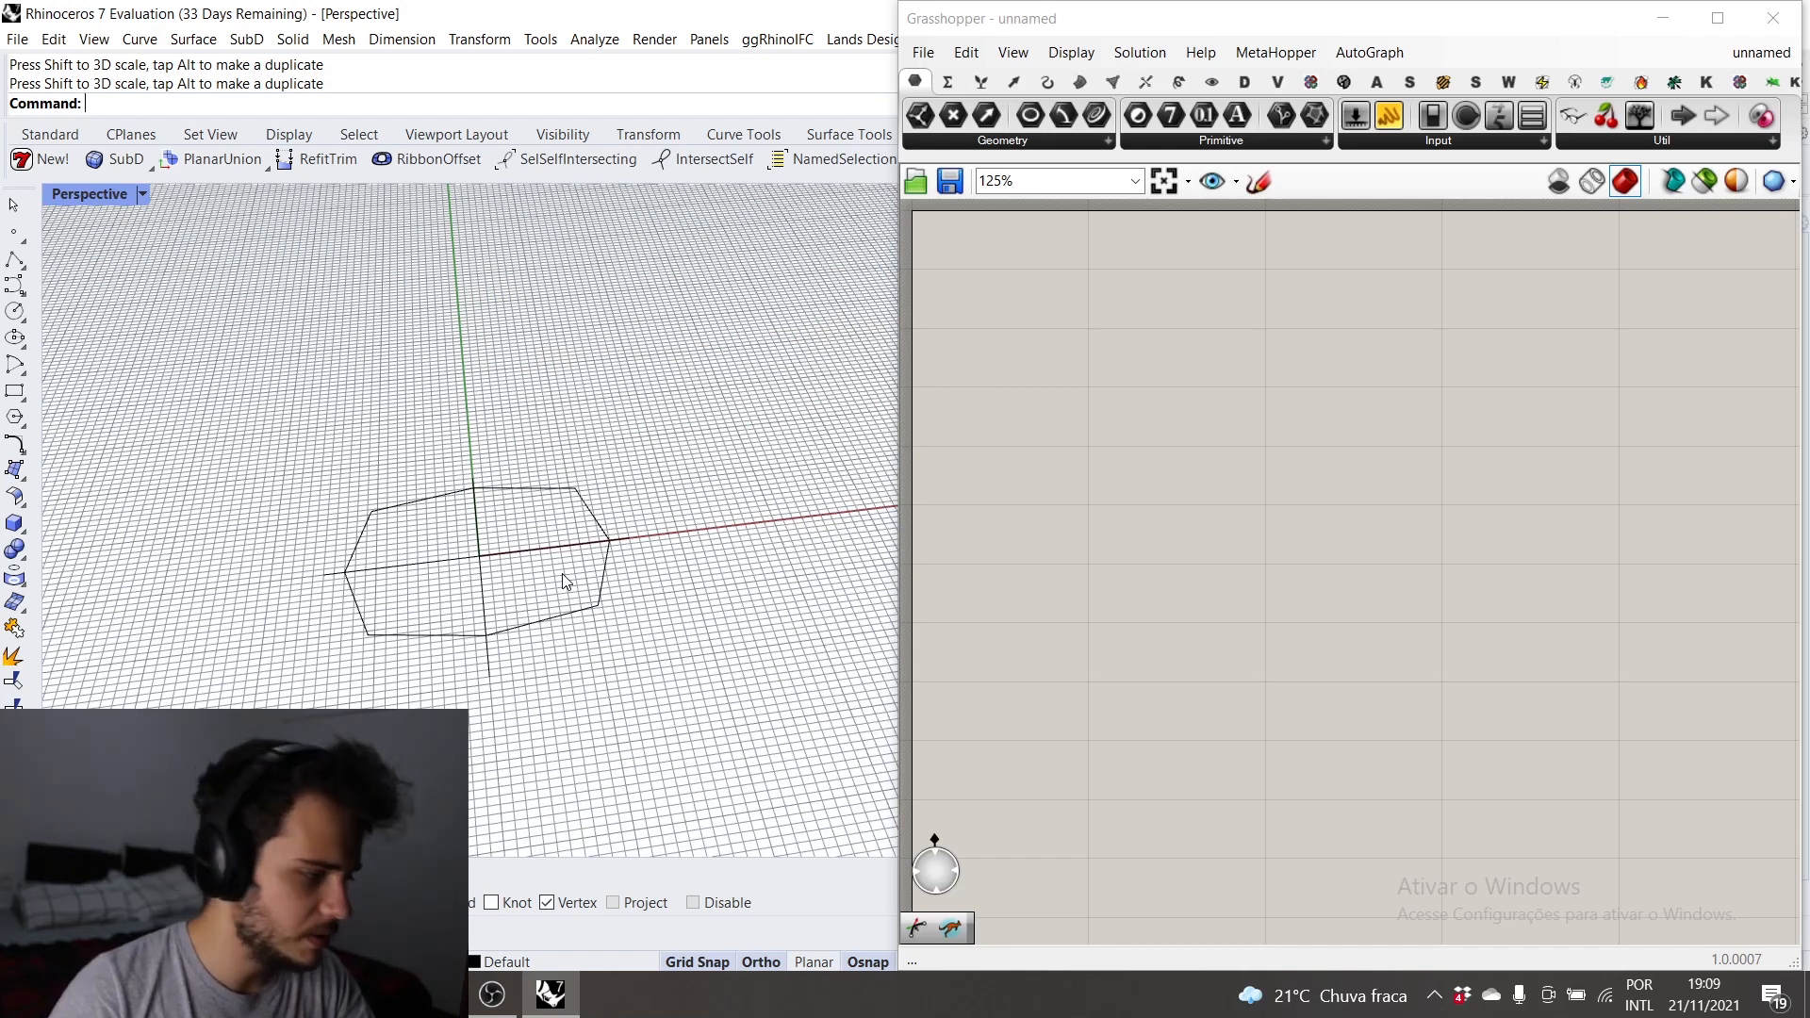
{"action": "type", "text": "Mesh"}
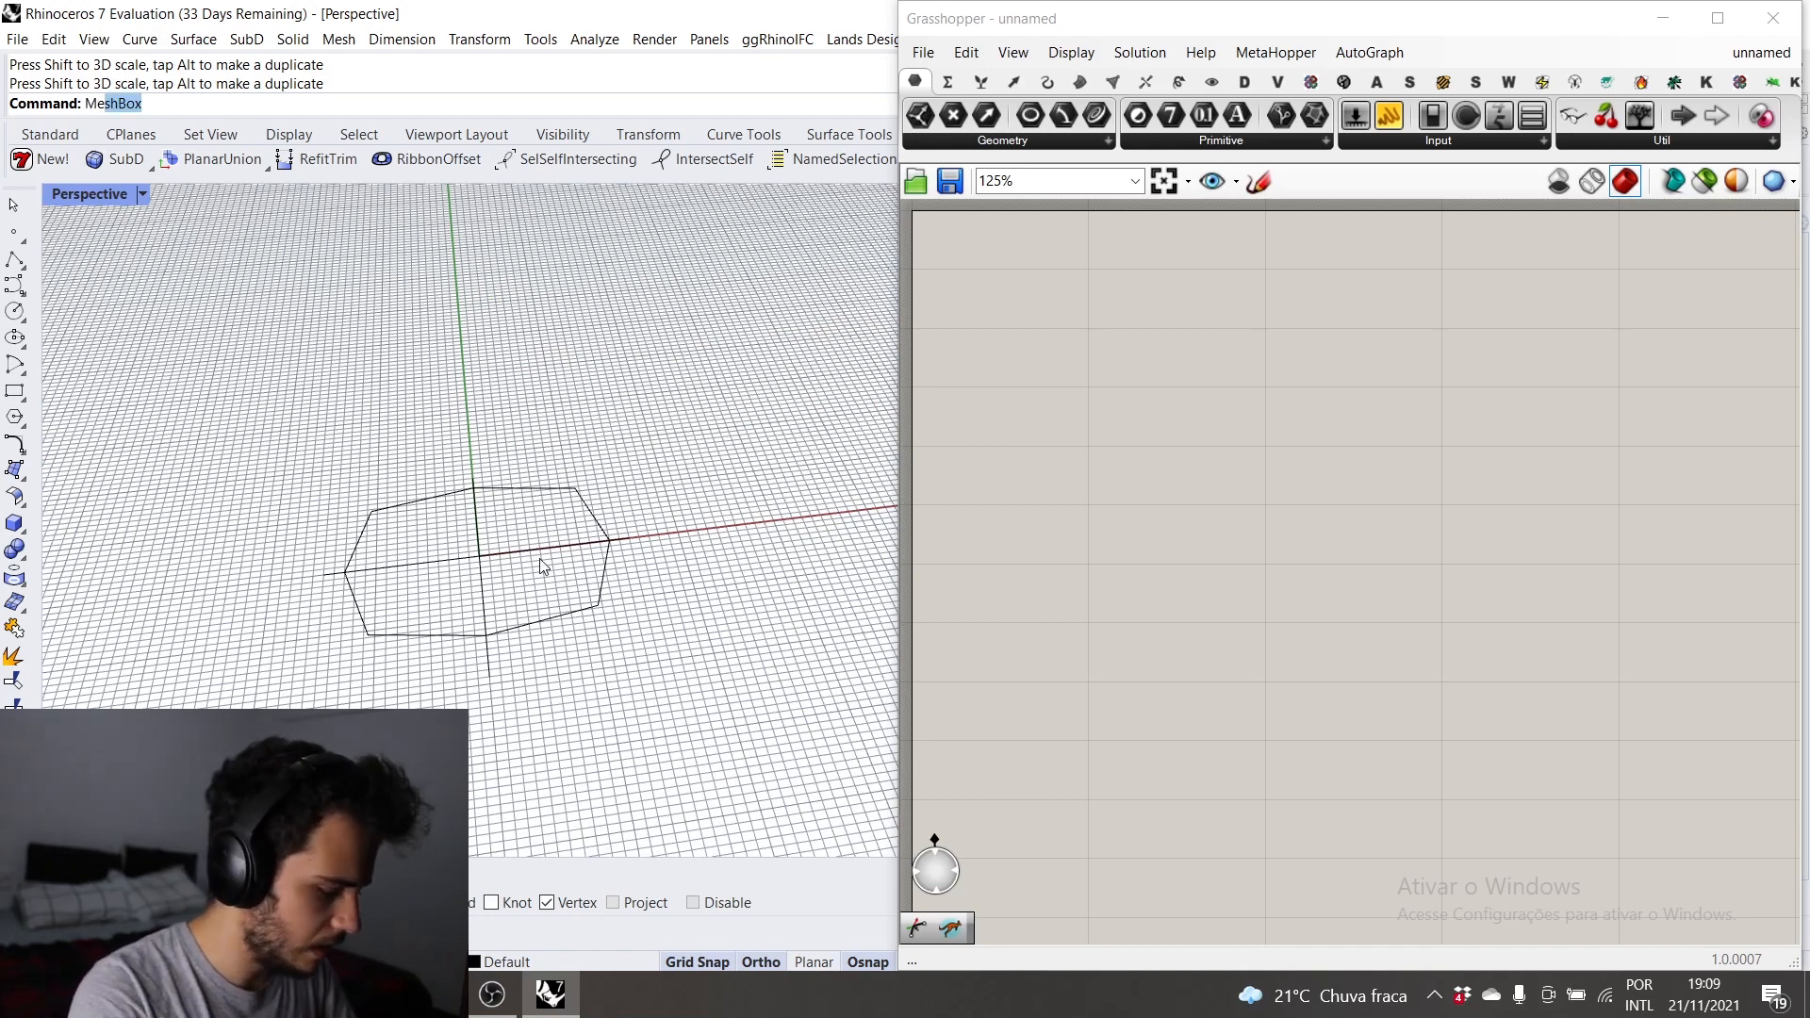
{"action": "type", "text": "Box"}
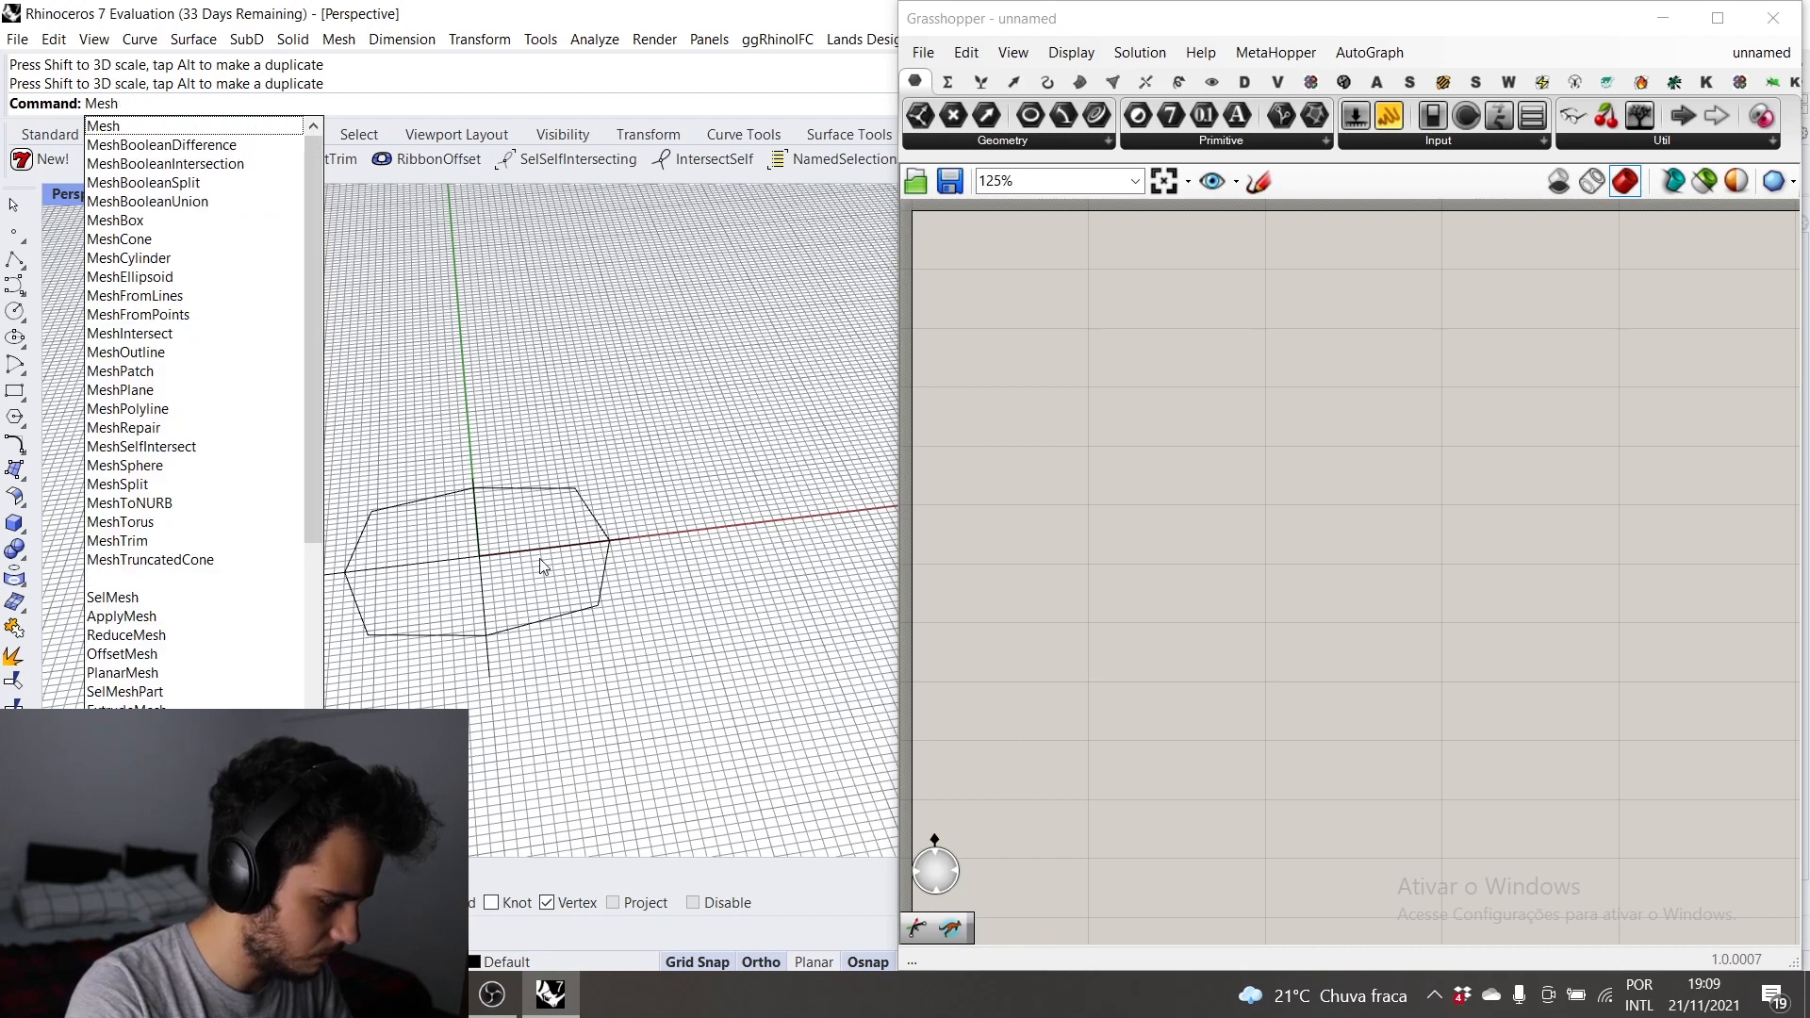
{"action": "key", "text": "Return"}
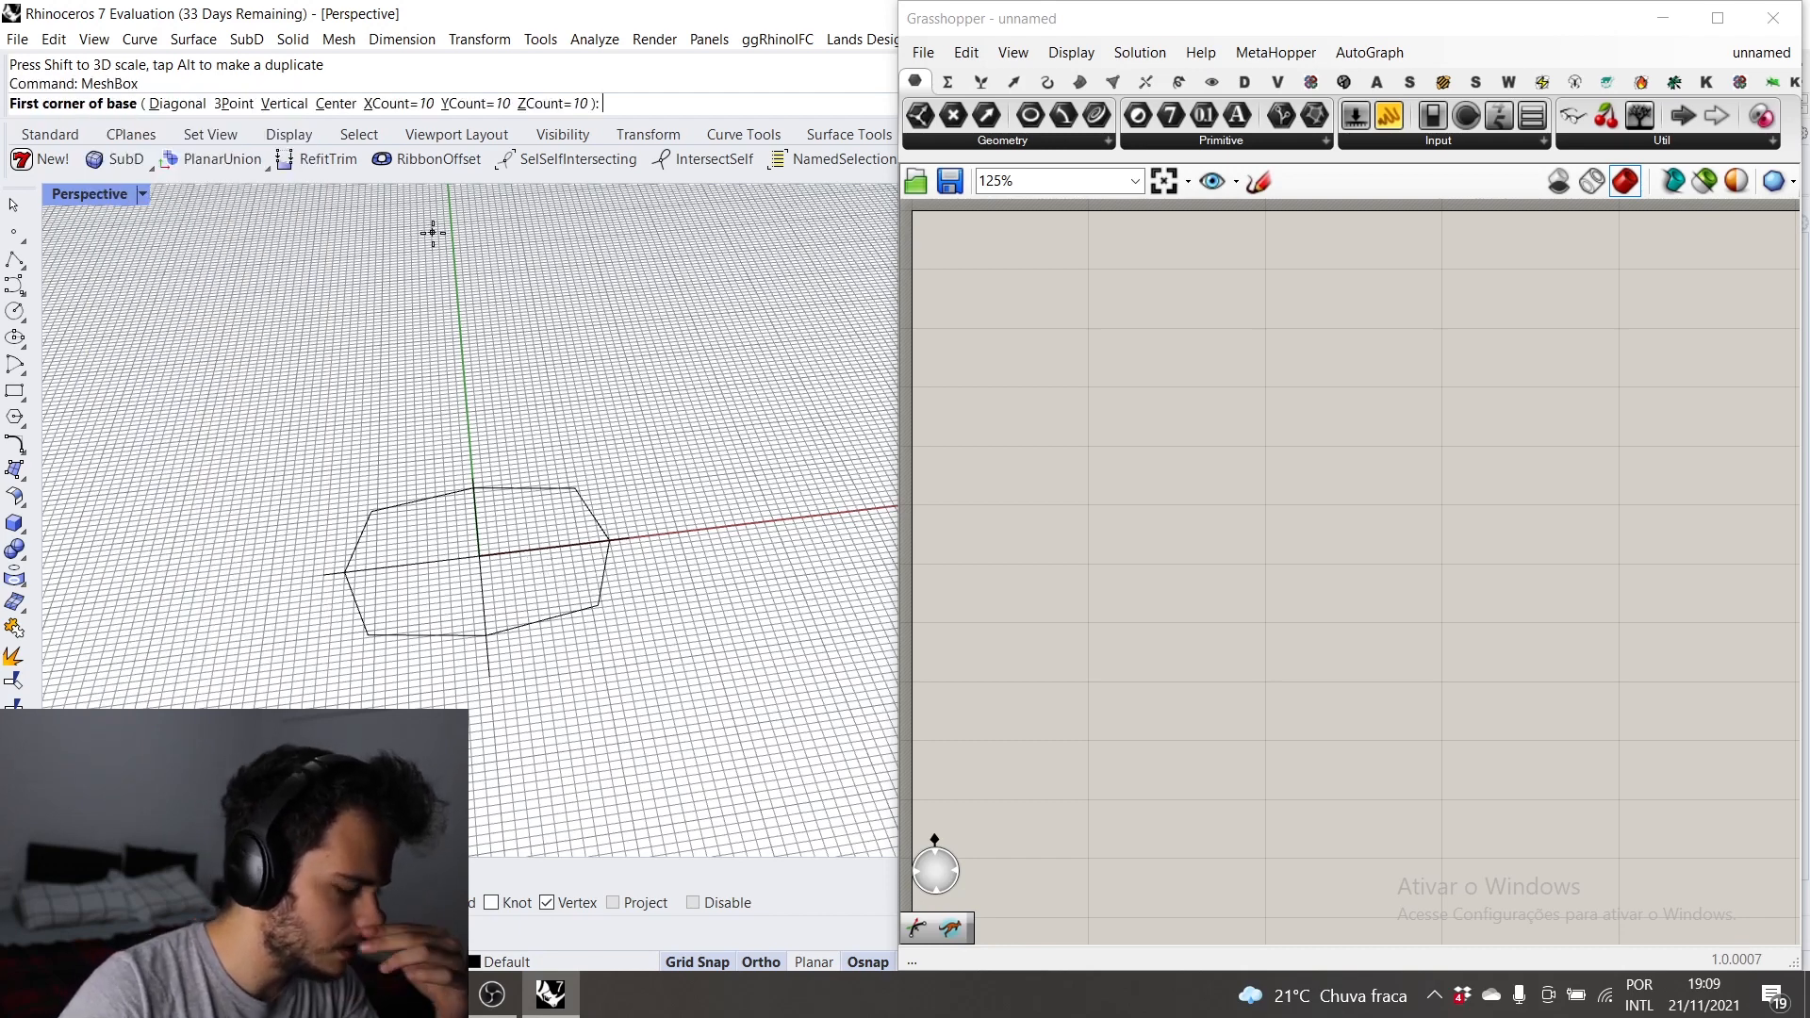
{"action": "left_click", "coordinate": [398, 104]}
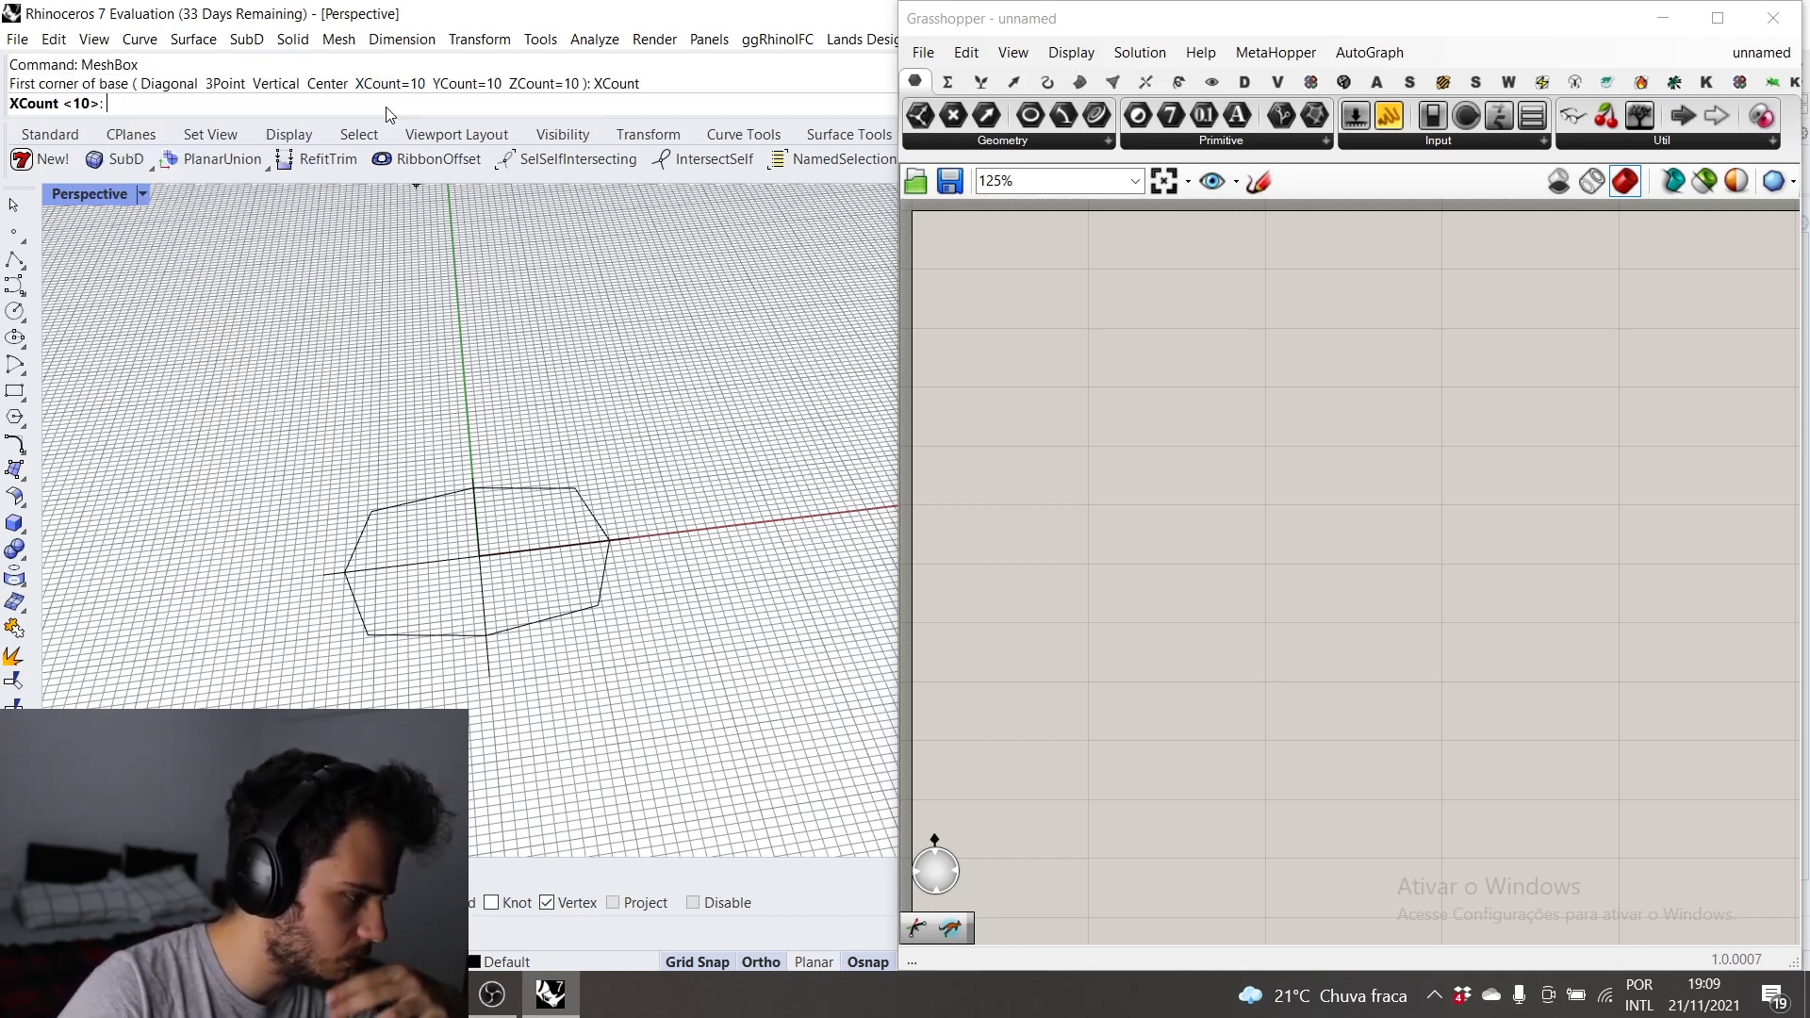
{"action": "type", "text": "1"}
{"action": "key", "text": "Return"}
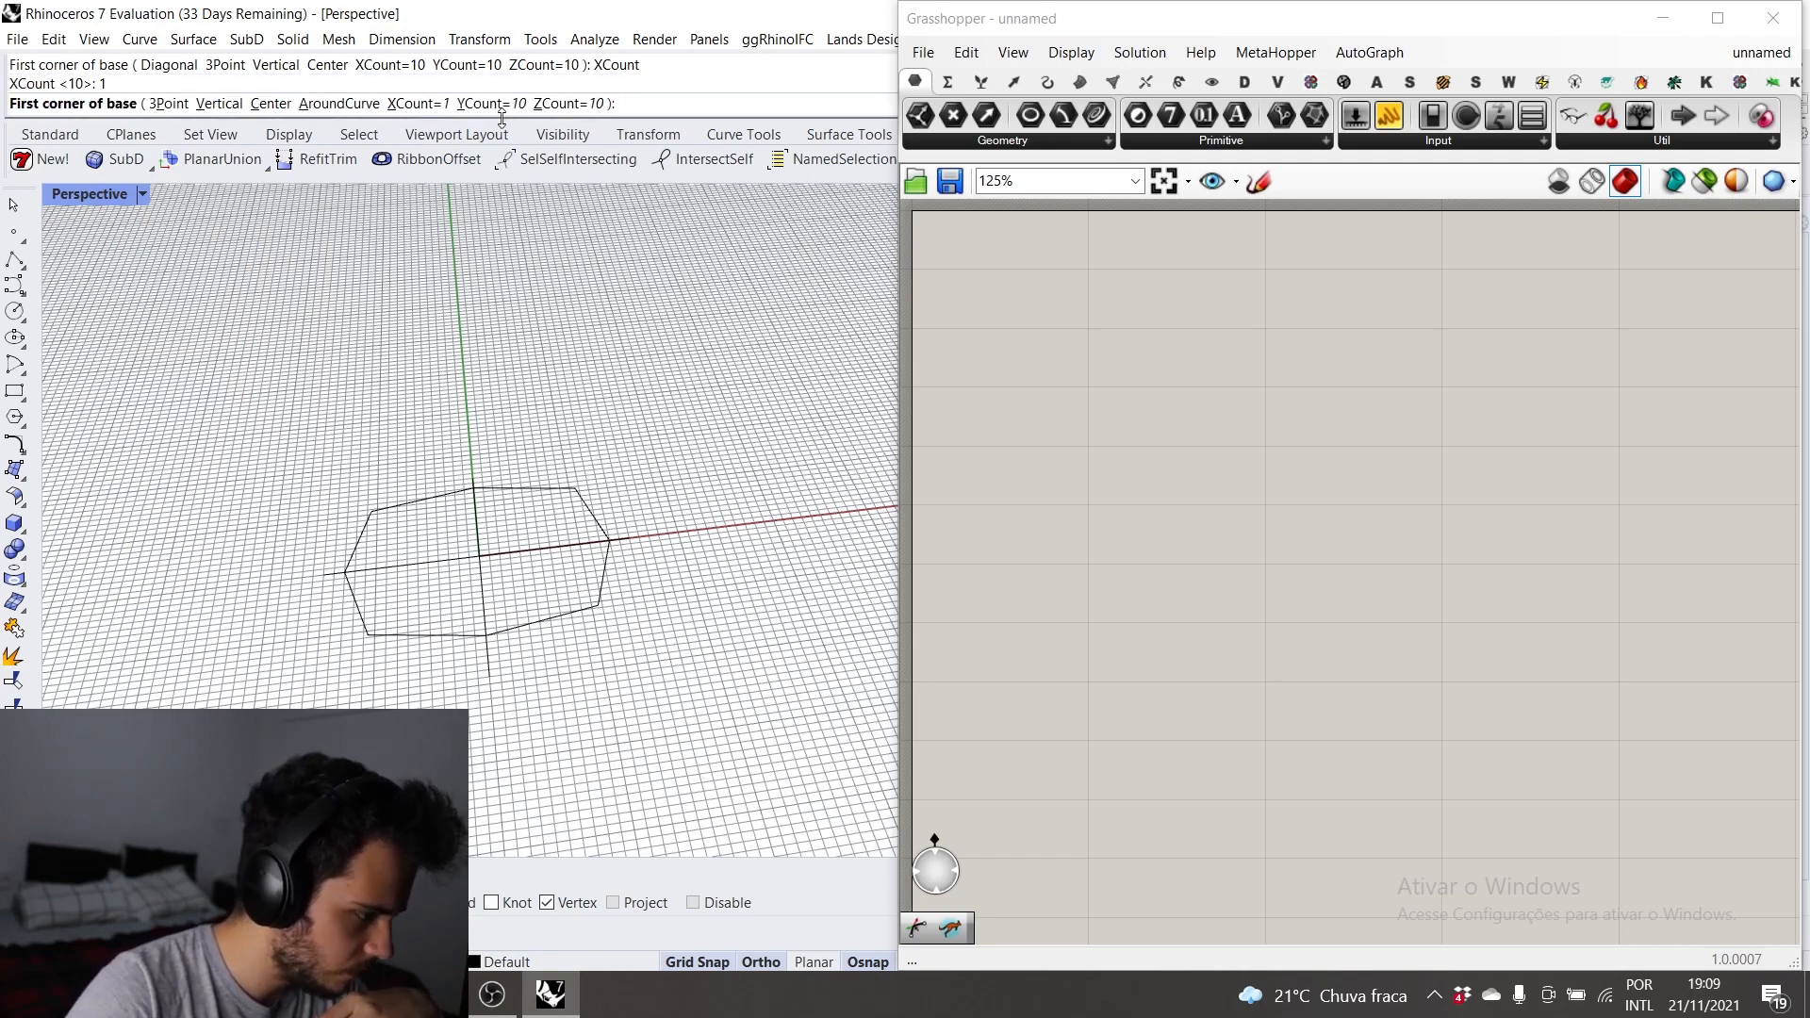
{"action": "left_click", "coordinate": [483, 105]}
{"action": "type", "text": "1"}
{"action": "key", "text": "Return"}
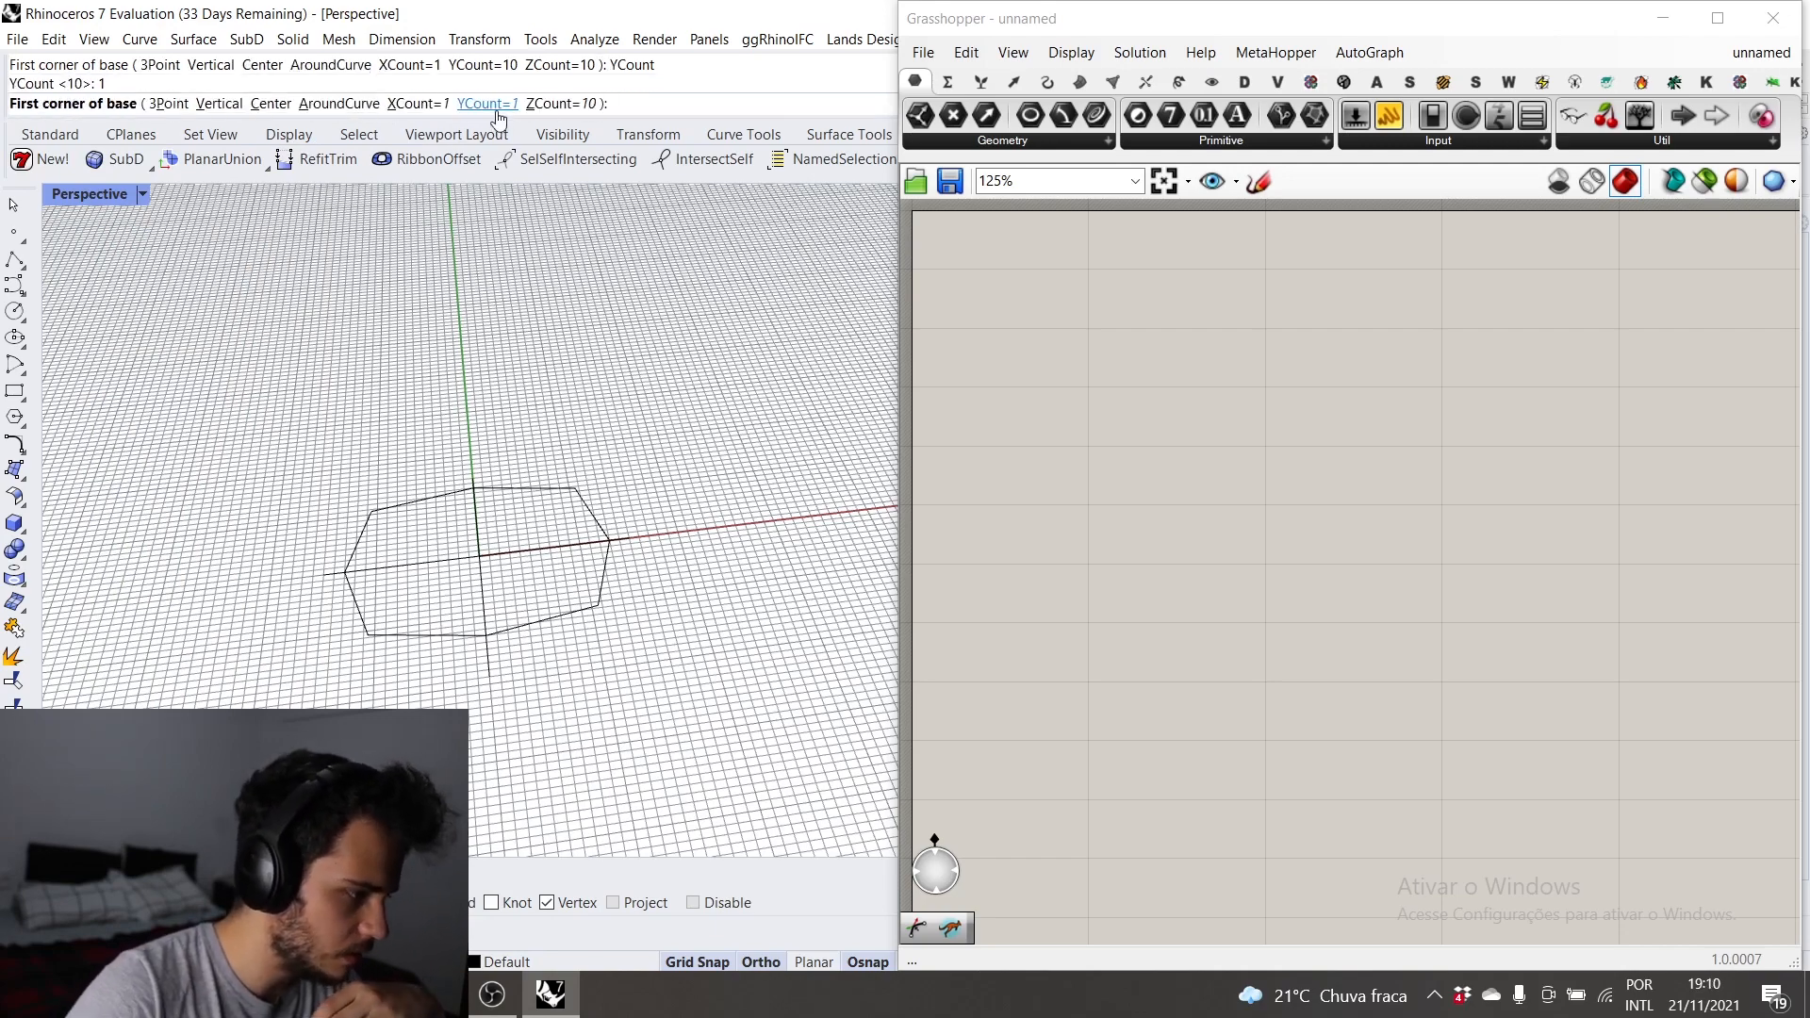
Step: Build the mesh box from the octagon's centre with its length and width reaching the adjacent axis vertices and a height of 40
{"action": "scroll", "coordinate": [533, 380], "scroll_direction": "down", "scroll_amount": 3}
{"action": "right_click_drag", "start_coordinate": [534, 380], "coordinate": [517, 443]}
{"action": "scroll", "coordinate": [479, 637], "scroll_direction": "up", "scroll_amount": 3}
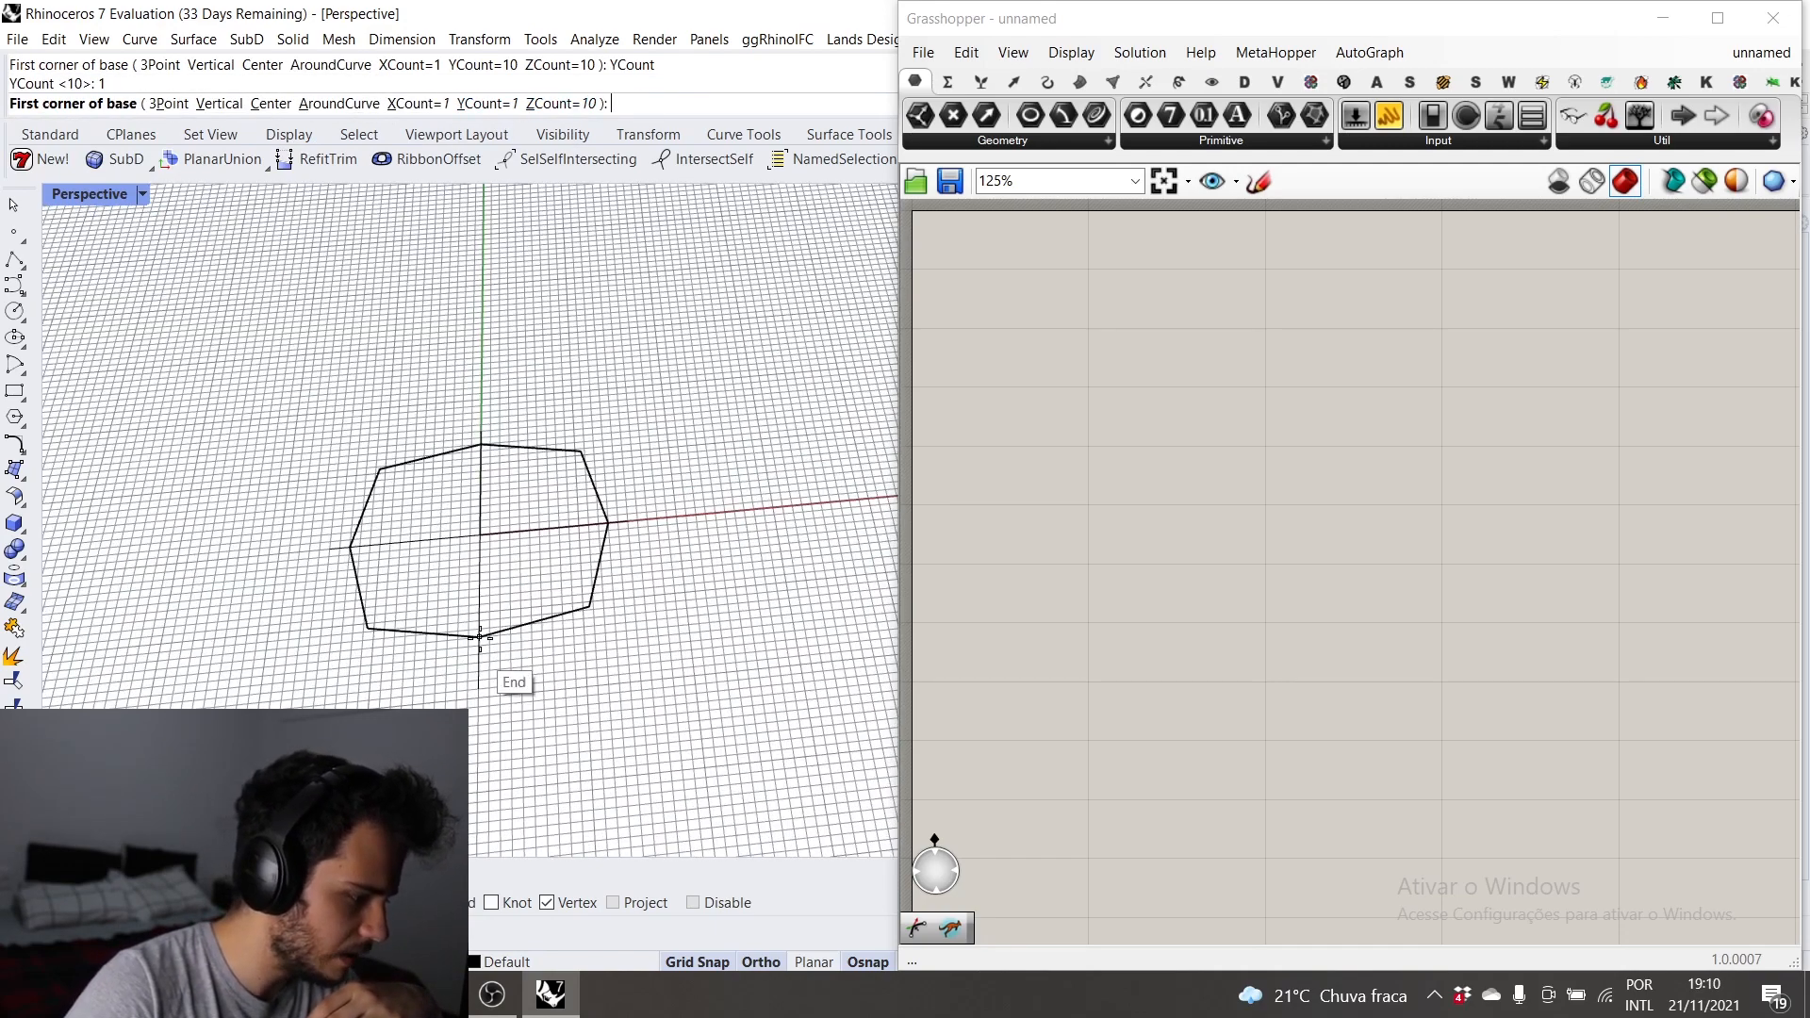
{"action": "left_click", "coordinate": [481, 535]}
{"action": "left_click", "coordinate": [608, 521]}
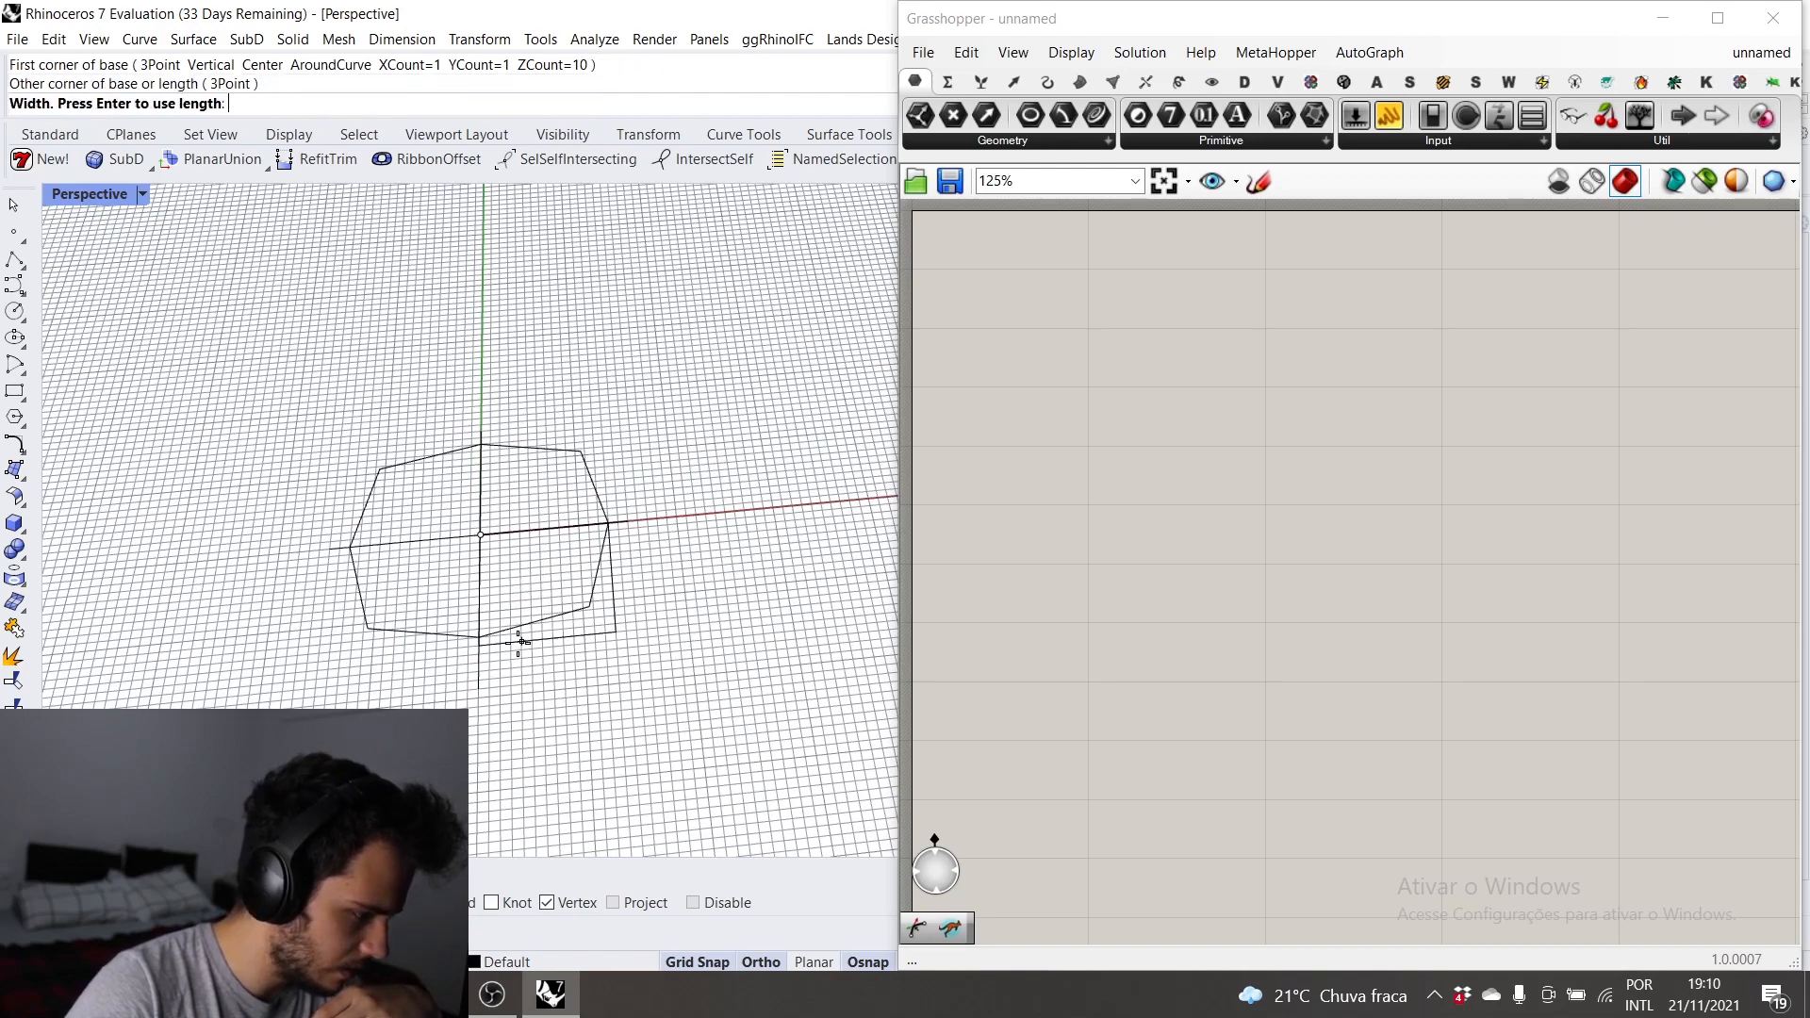
{"action": "left_click", "coordinate": [482, 636]}
{"action": "scroll", "coordinate": [484, 634], "scroll_direction": "down", "scroll_amount": 5}
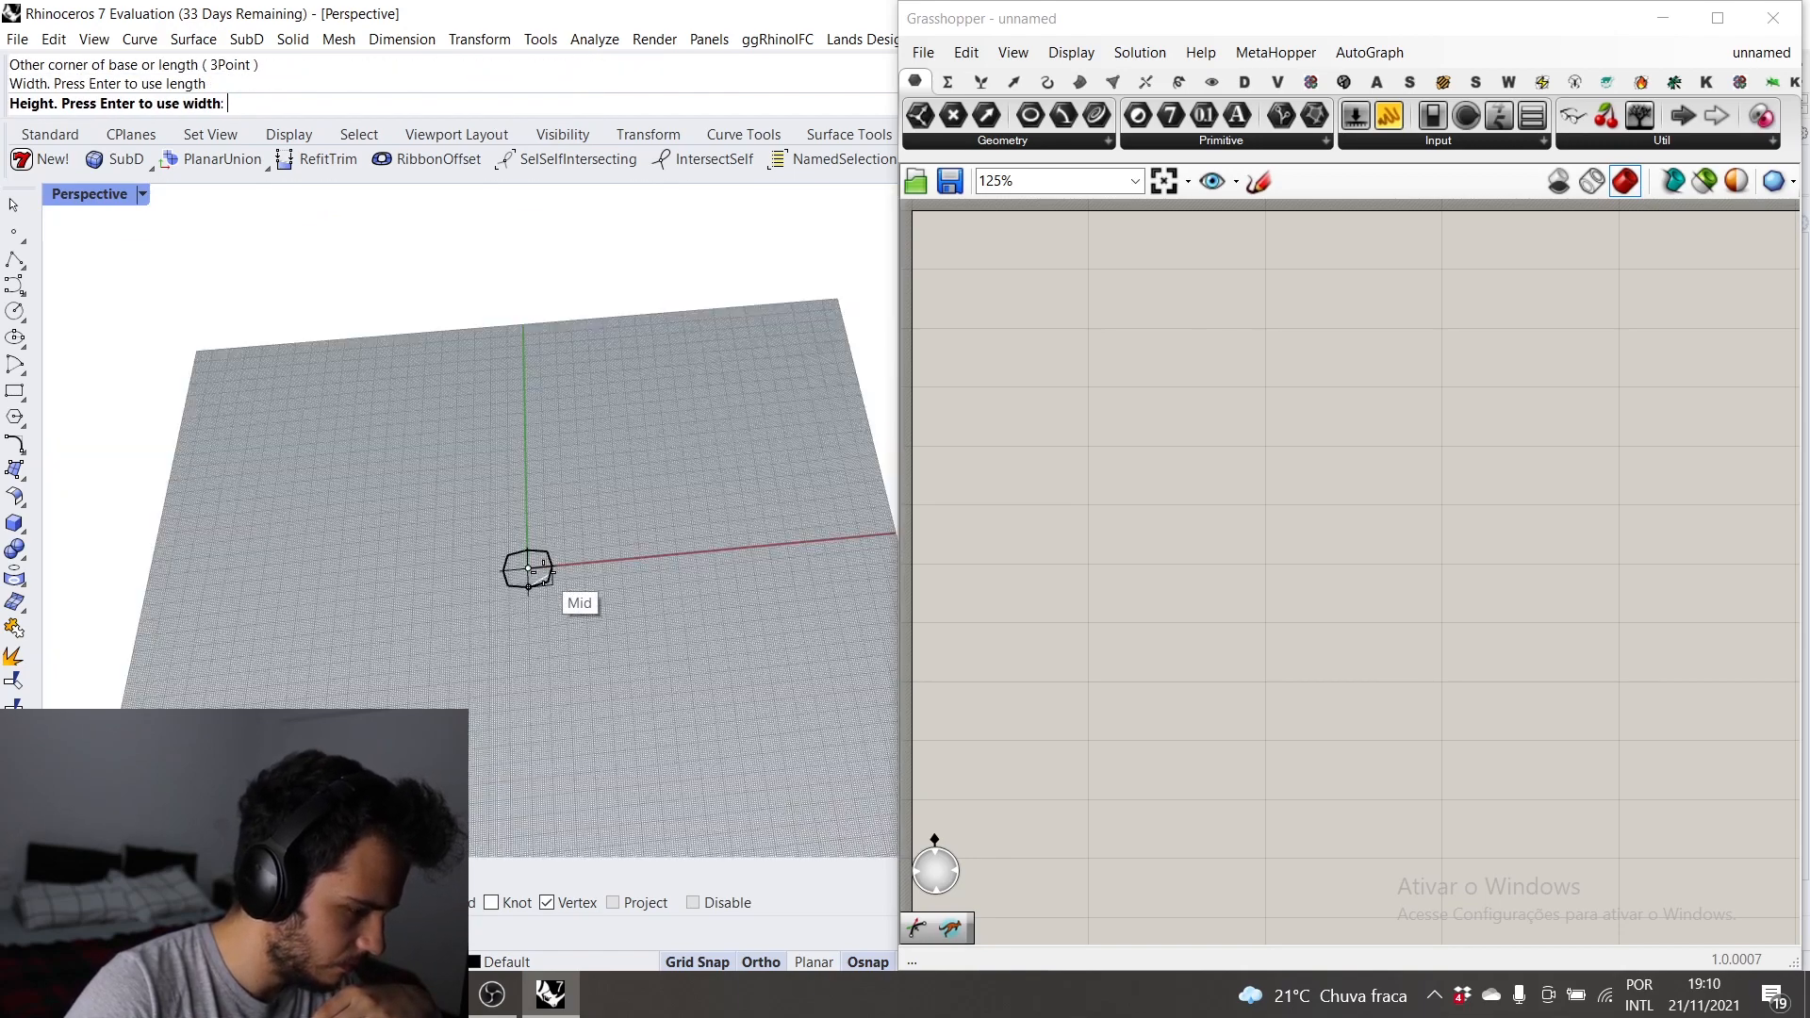
{"action": "right_click_drag", "start_coordinate": [528, 570], "coordinate": [525, 471]}
{"action": "type", "text": "4"}
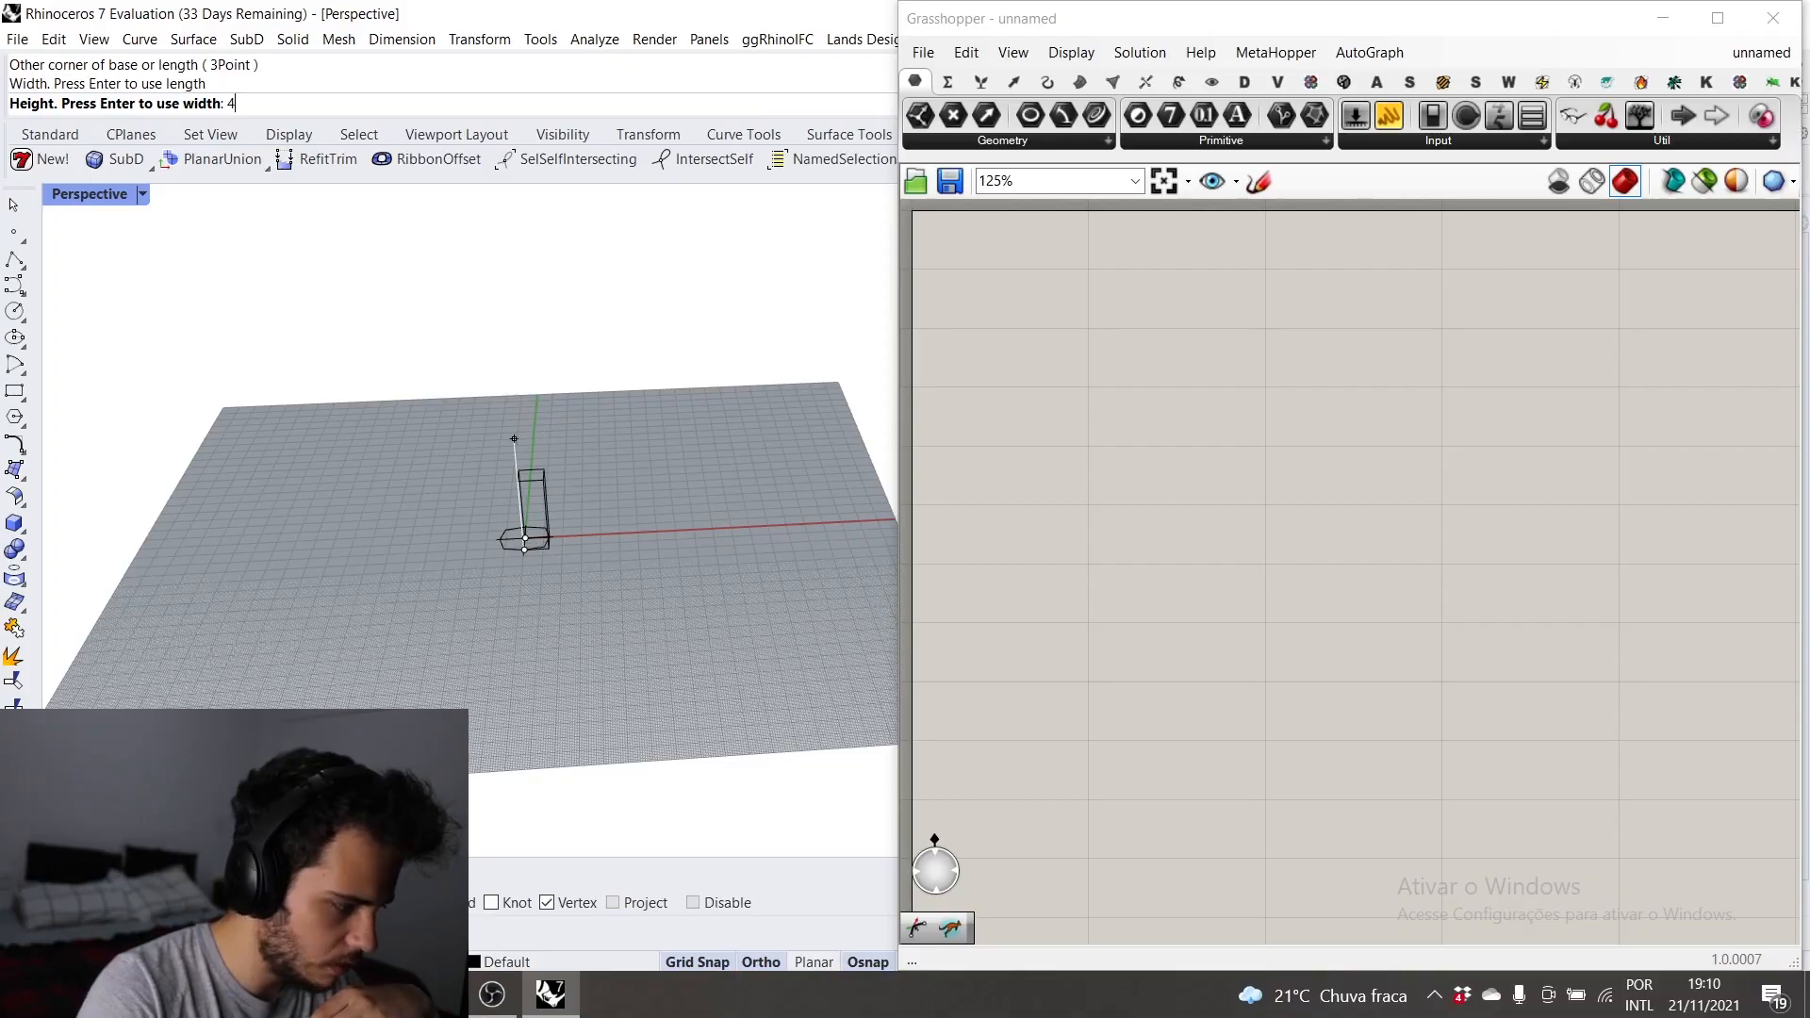
{"action": "type", "text": "0"}
{"action": "key", "text": "Return"}
{"action": "scroll", "coordinate": [526, 484], "scroll_direction": "down", "scroll_amount": 3}
{"action": "scroll", "coordinate": [566, 479], "scroll_direction": "up", "scroll_amount": 8}
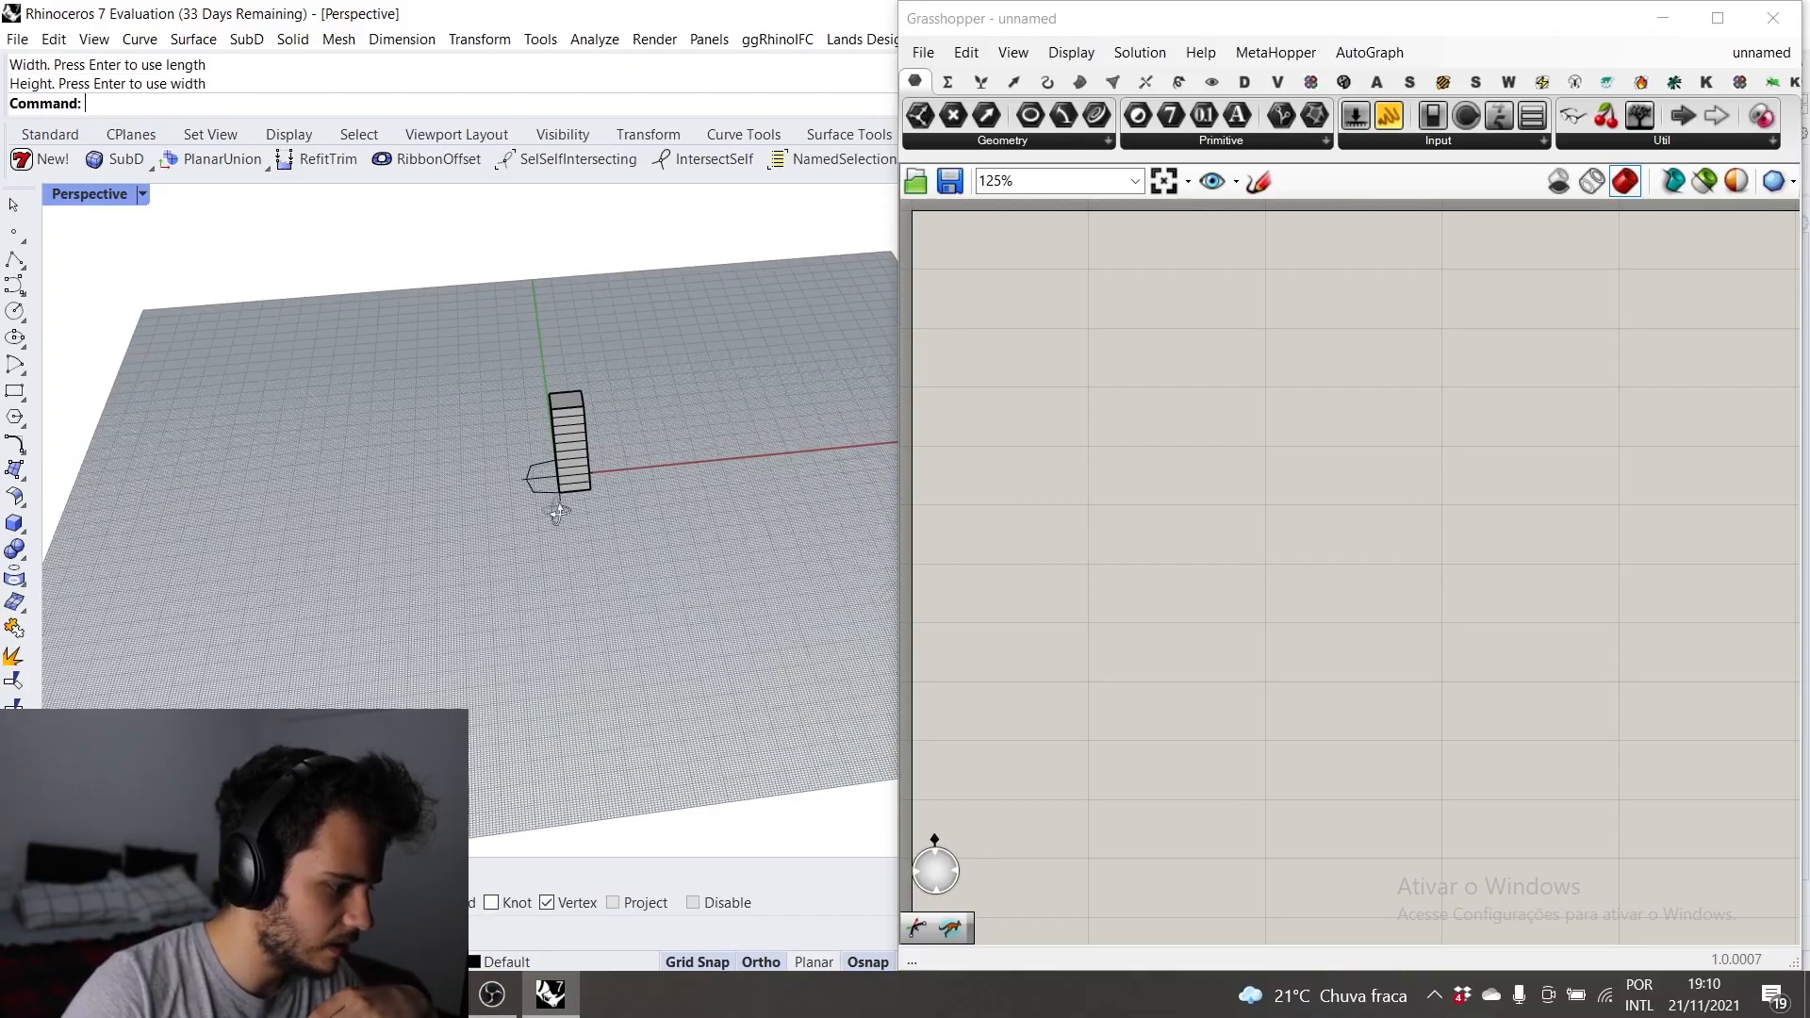
Step: Examine the mesh column's underside and its corners against the octagonal outline
{"action": "right_click_drag", "start_coordinate": [594, 475], "coordinate": [578, 380]}
{"action": "scroll", "coordinate": [645, 522], "scroll_direction": "down", "scroll_amount": 6}
{"action": "scroll", "coordinate": [628, 528], "scroll_direction": "up", "scroll_amount": 4}
{"action": "scroll", "coordinate": [535, 262], "scroll_direction": "up", "scroll_amount": 8}
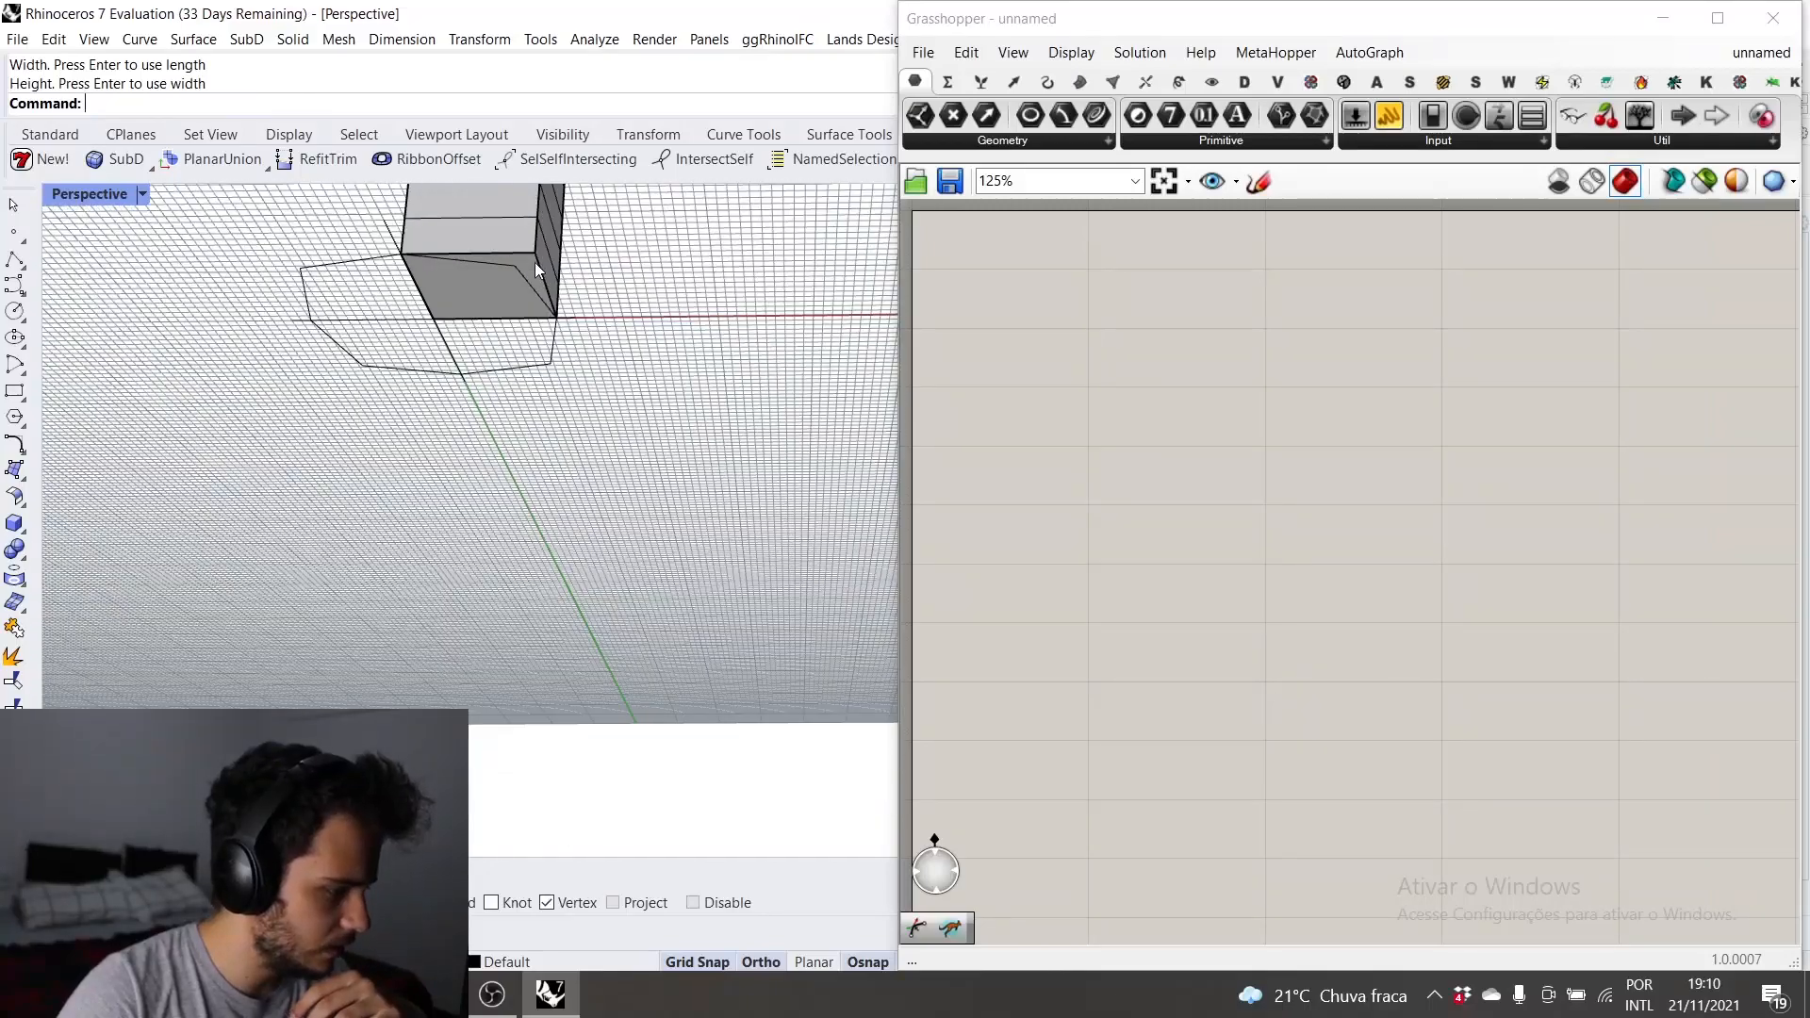
{"action": "scroll", "coordinate": [531, 223], "scroll_direction": "up", "scroll_amount": 5}
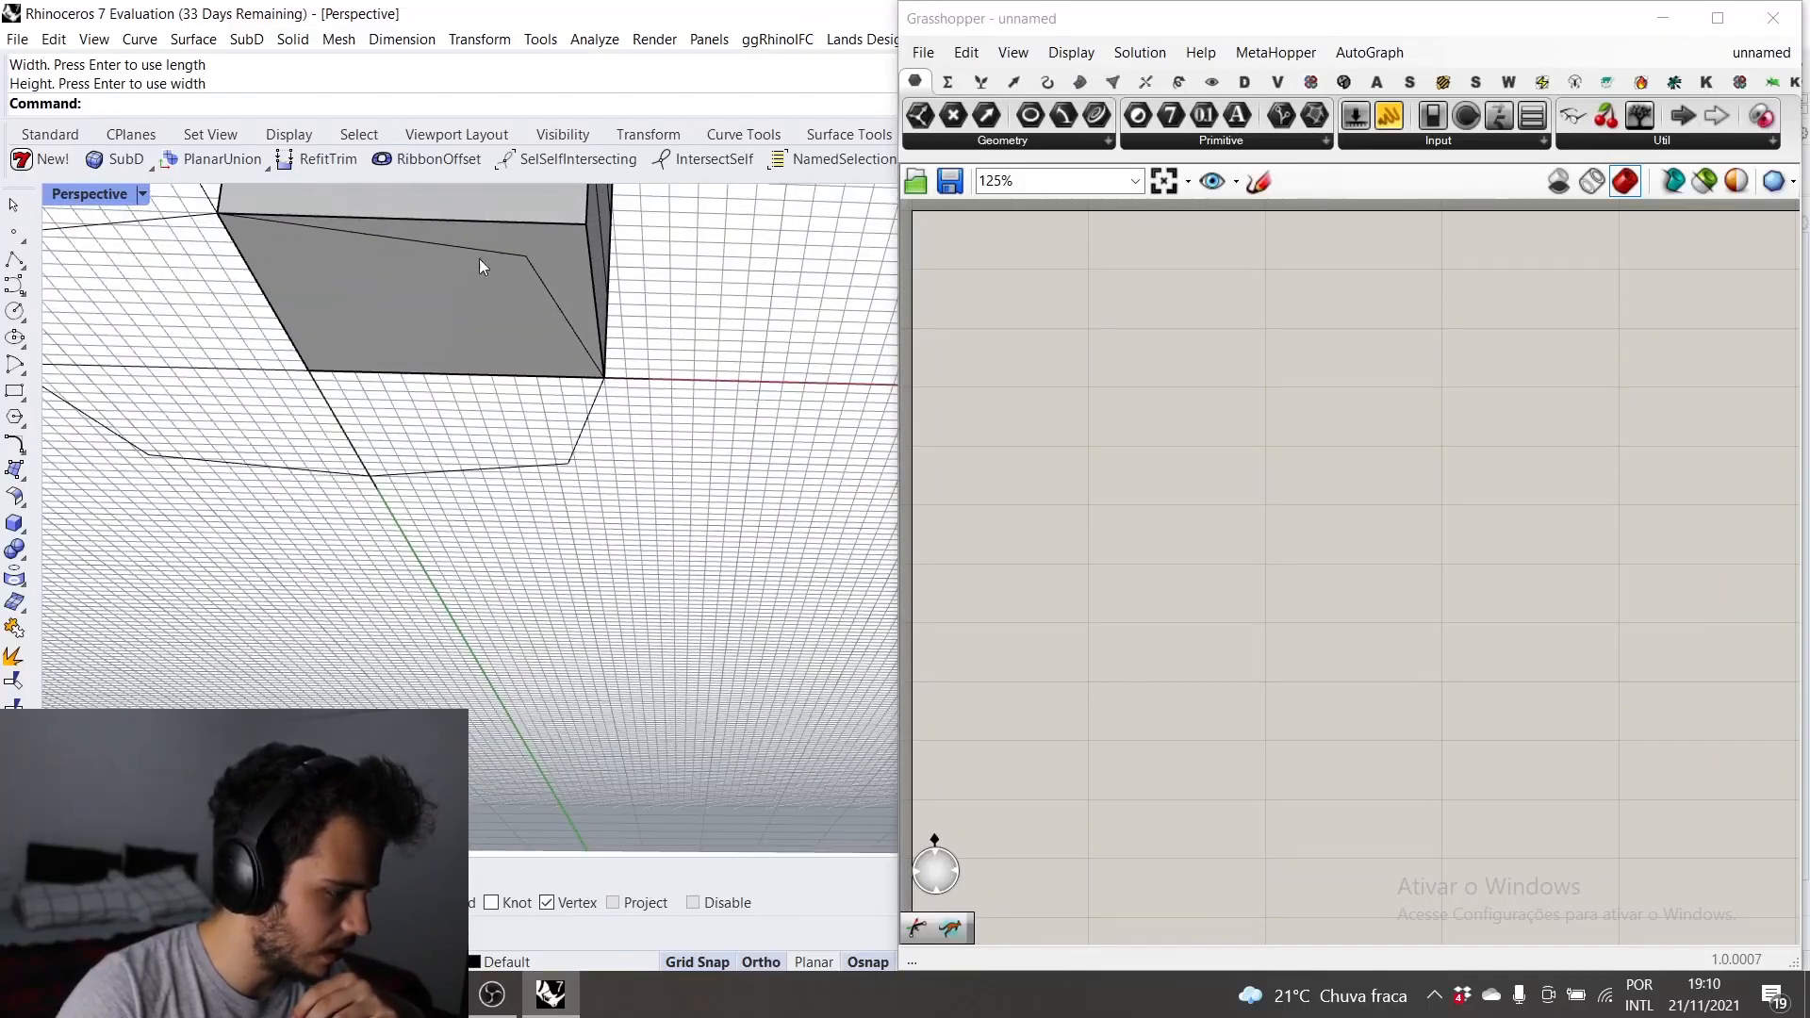
{"action": "scroll", "coordinate": [304, 324], "scroll_direction": "down", "scroll_amount": 5}
{"action": "right_click_drag", "start_coordinate": [303, 324], "coordinate": [502, 342]}
{"action": "scroll", "coordinate": [375, 326], "scroll_direction": "up", "scroll_amount": 5}
{"action": "scroll", "coordinate": [528, 341], "scroll_direction": "up", "scroll_amount": 2}
{"action": "scroll", "coordinate": [651, 443], "scroll_direction": "down", "scroll_amount": 4}
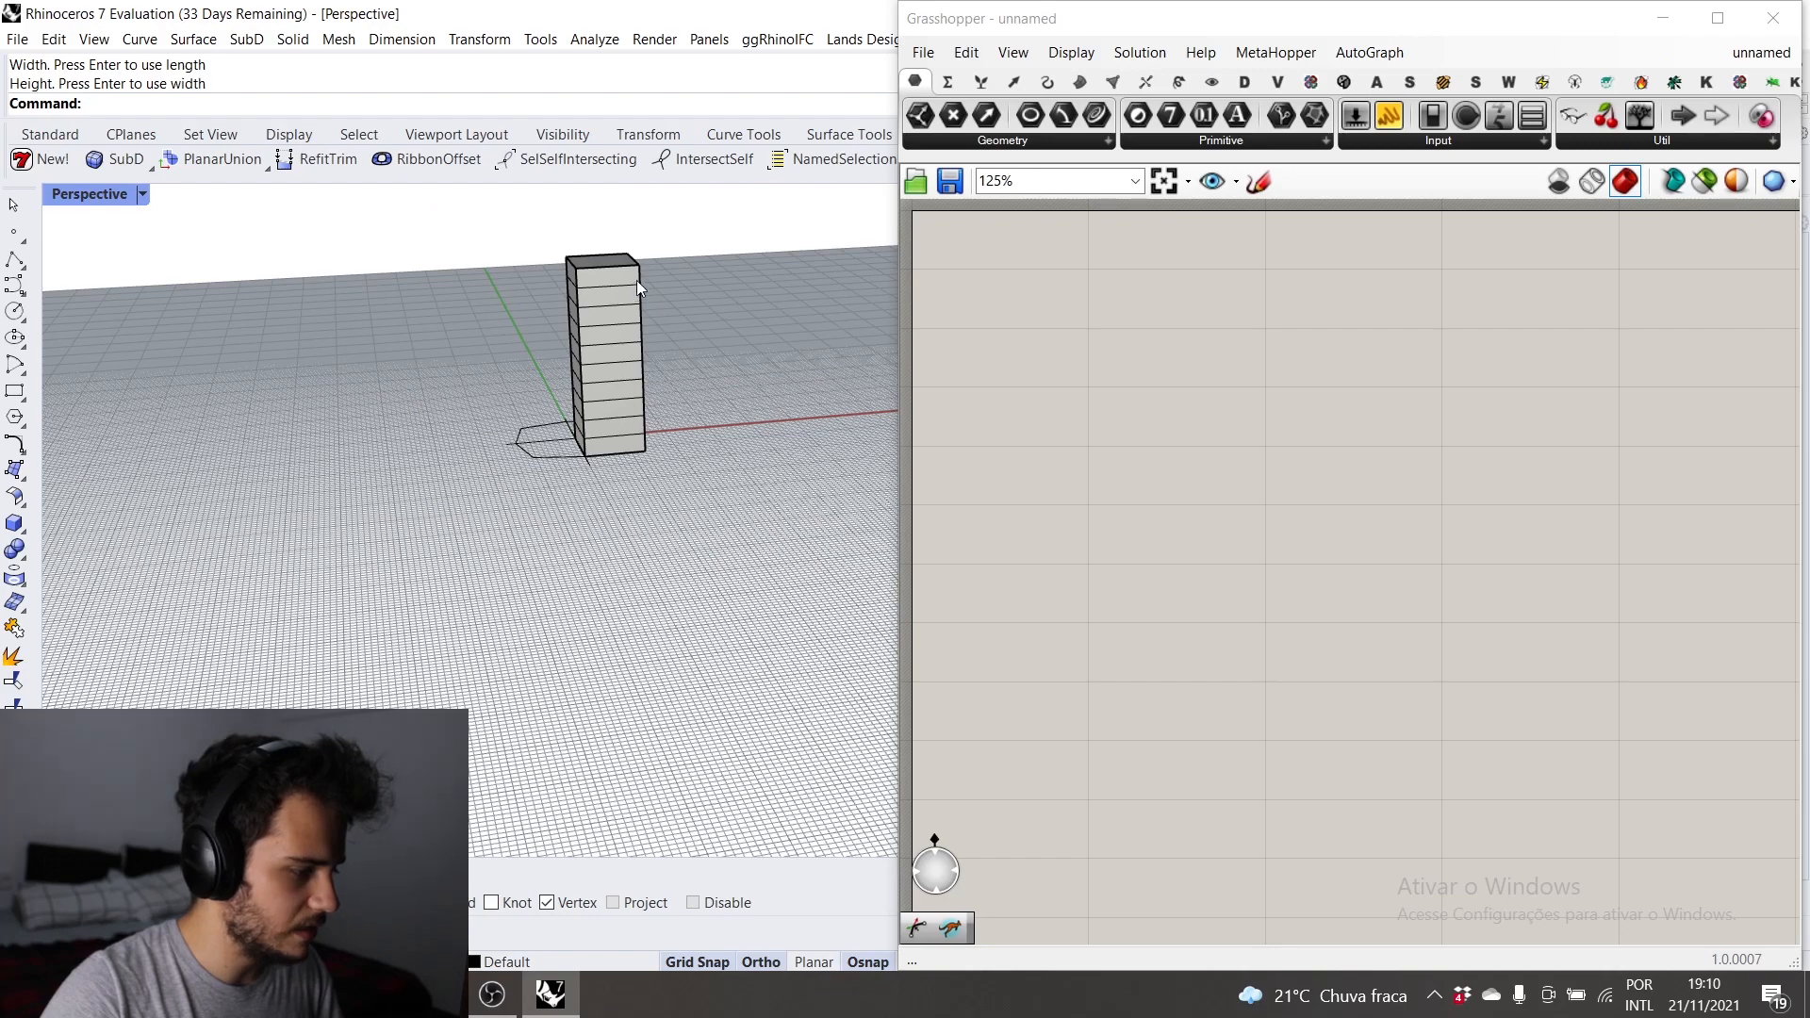
{"action": "scroll", "coordinate": [647, 541], "scroll_direction": "up", "scroll_amount": 4}
{"action": "left_click", "coordinate": [652, 551], "text": "ctrl+shift"}
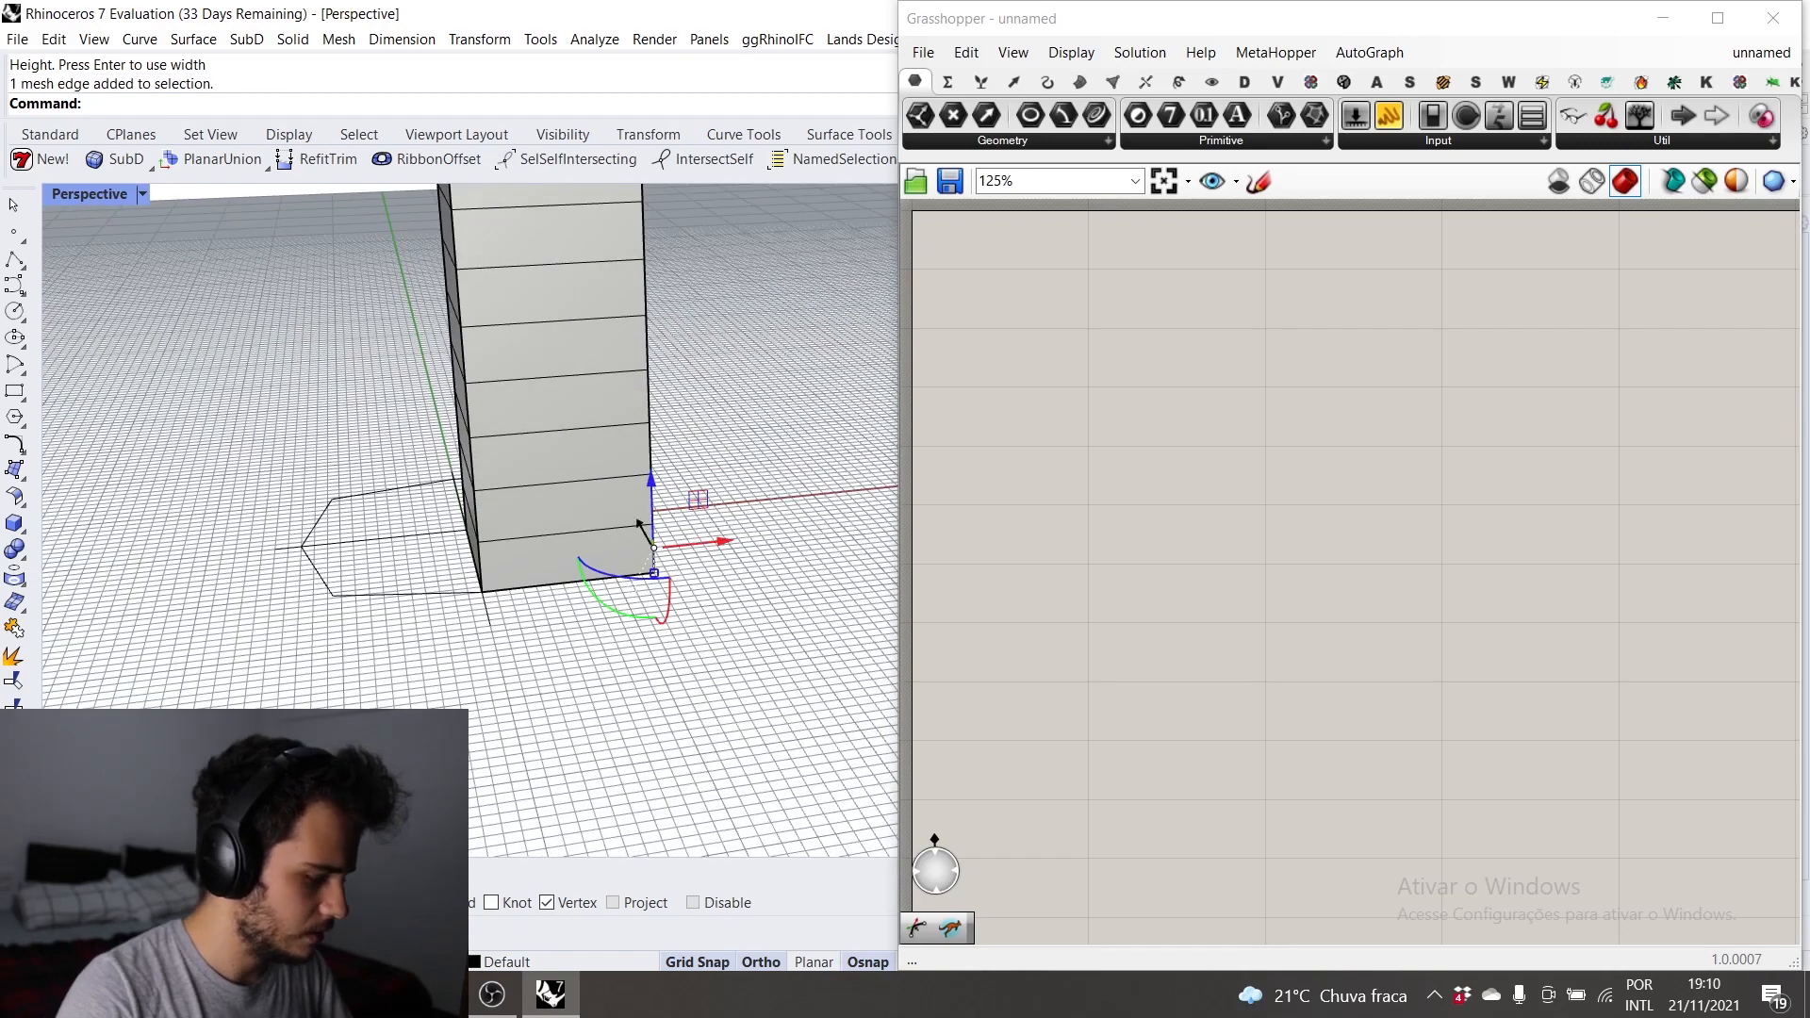
{"action": "type", "text": "SelEdgeLoop"}
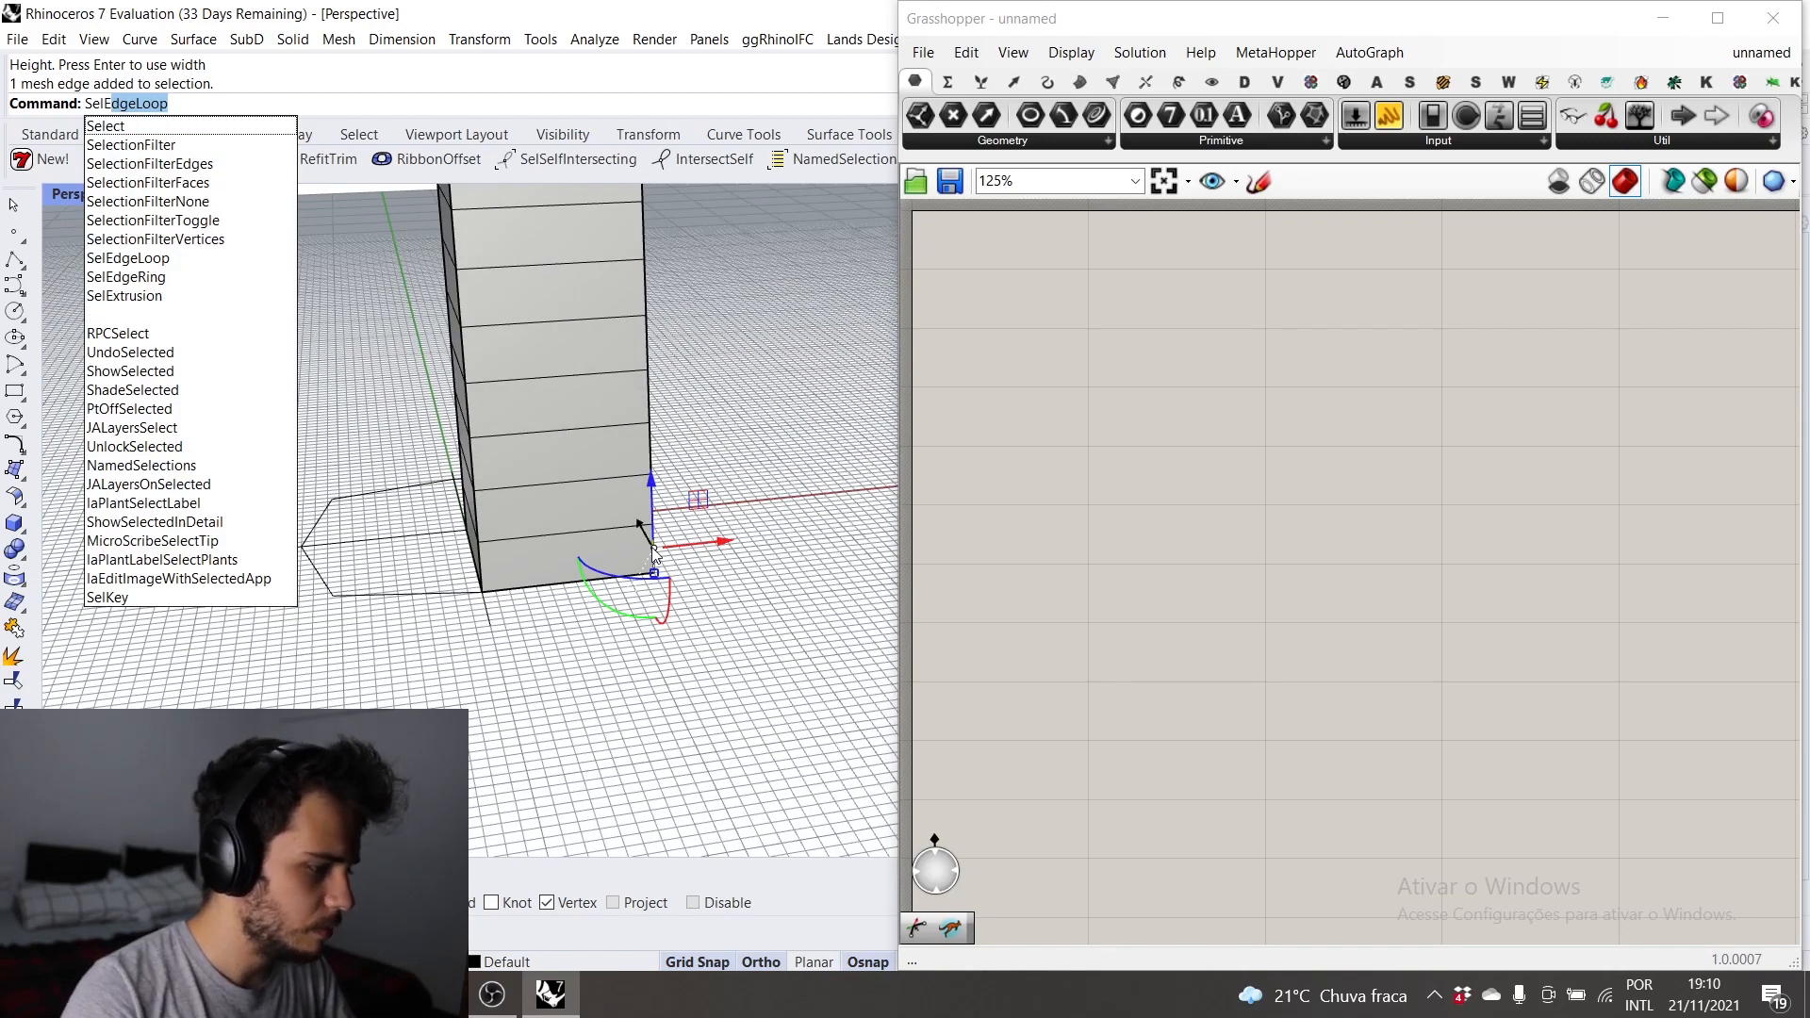
{"action": "key", "text": "Escape"}
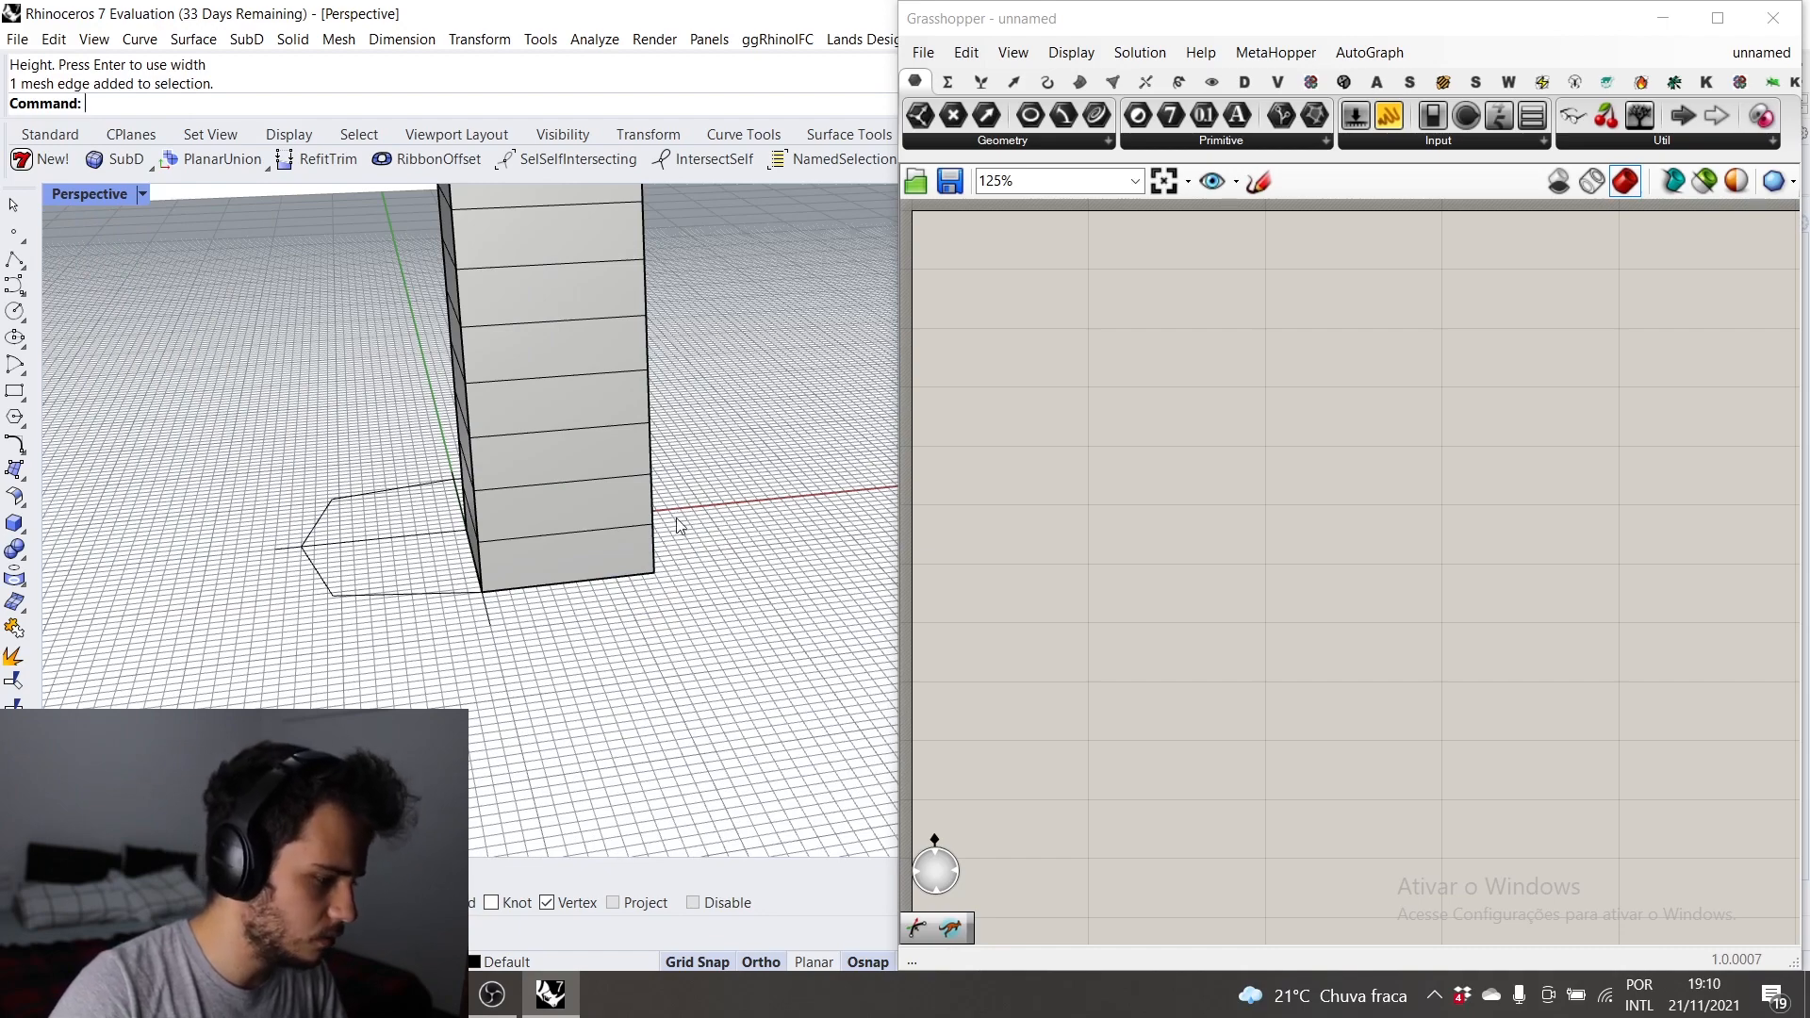
Step: Select the full vertical edge loop along the mesh column's outer front corner, starting from its lowest edge
{"action": "left_click", "coordinate": [660, 546], "text": "ctrl+shift"}
{"action": "type", "text": "SelEdgeLoop"}
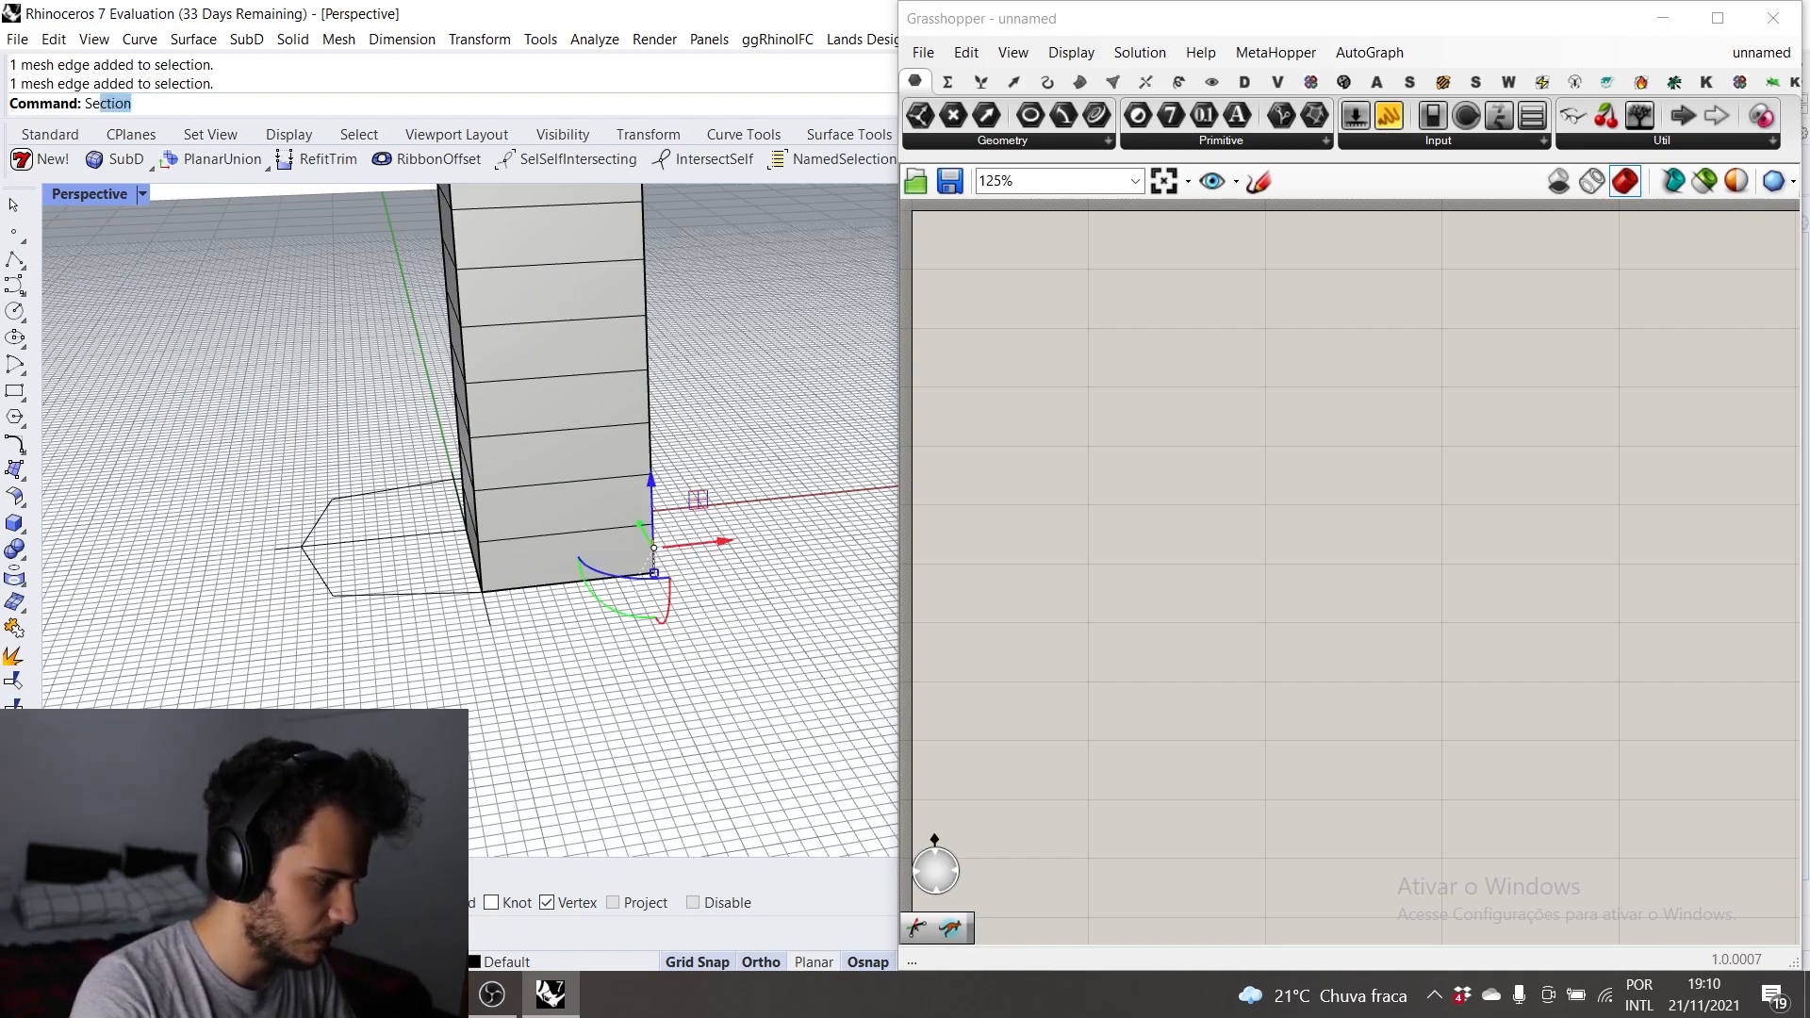
{"action": "key", "text": "Return"}
{"action": "scroll", "coordinate": [947, 678], "scroll_direction": "down", "scroll_amount": 3}
{"action": "scroll", "coordinate": [726, 627], "scroll_direction": "down", "scroll_amount": 5}
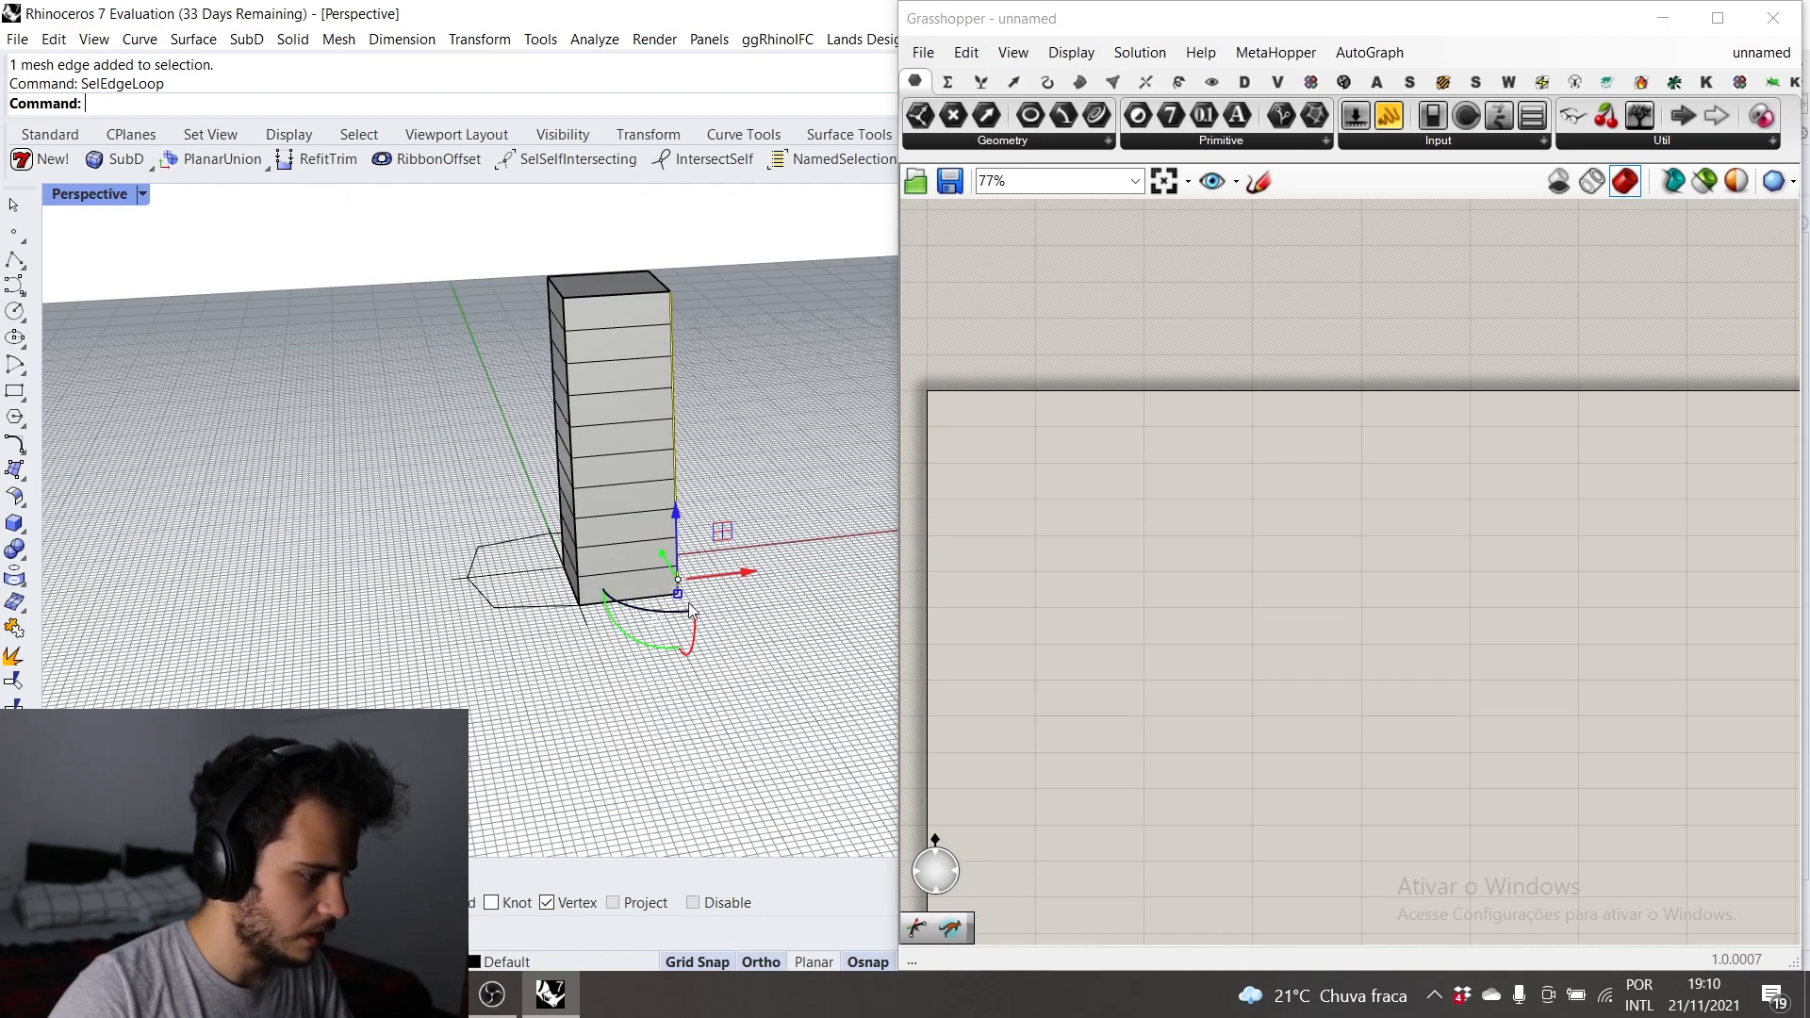
Step: Move the selected vertical edge loop from its bottom vertex to the octagon's diagonal corner between the two axis vertices
{"action": "right_click_drag", "start_coordinate": [731, 628], "coordinate": [679, 226]}
{"action": "right_click_drag", "start_coordinate": [644, 396], "coordinate": [624, 429]}
{"action": "type", "text": "M"}
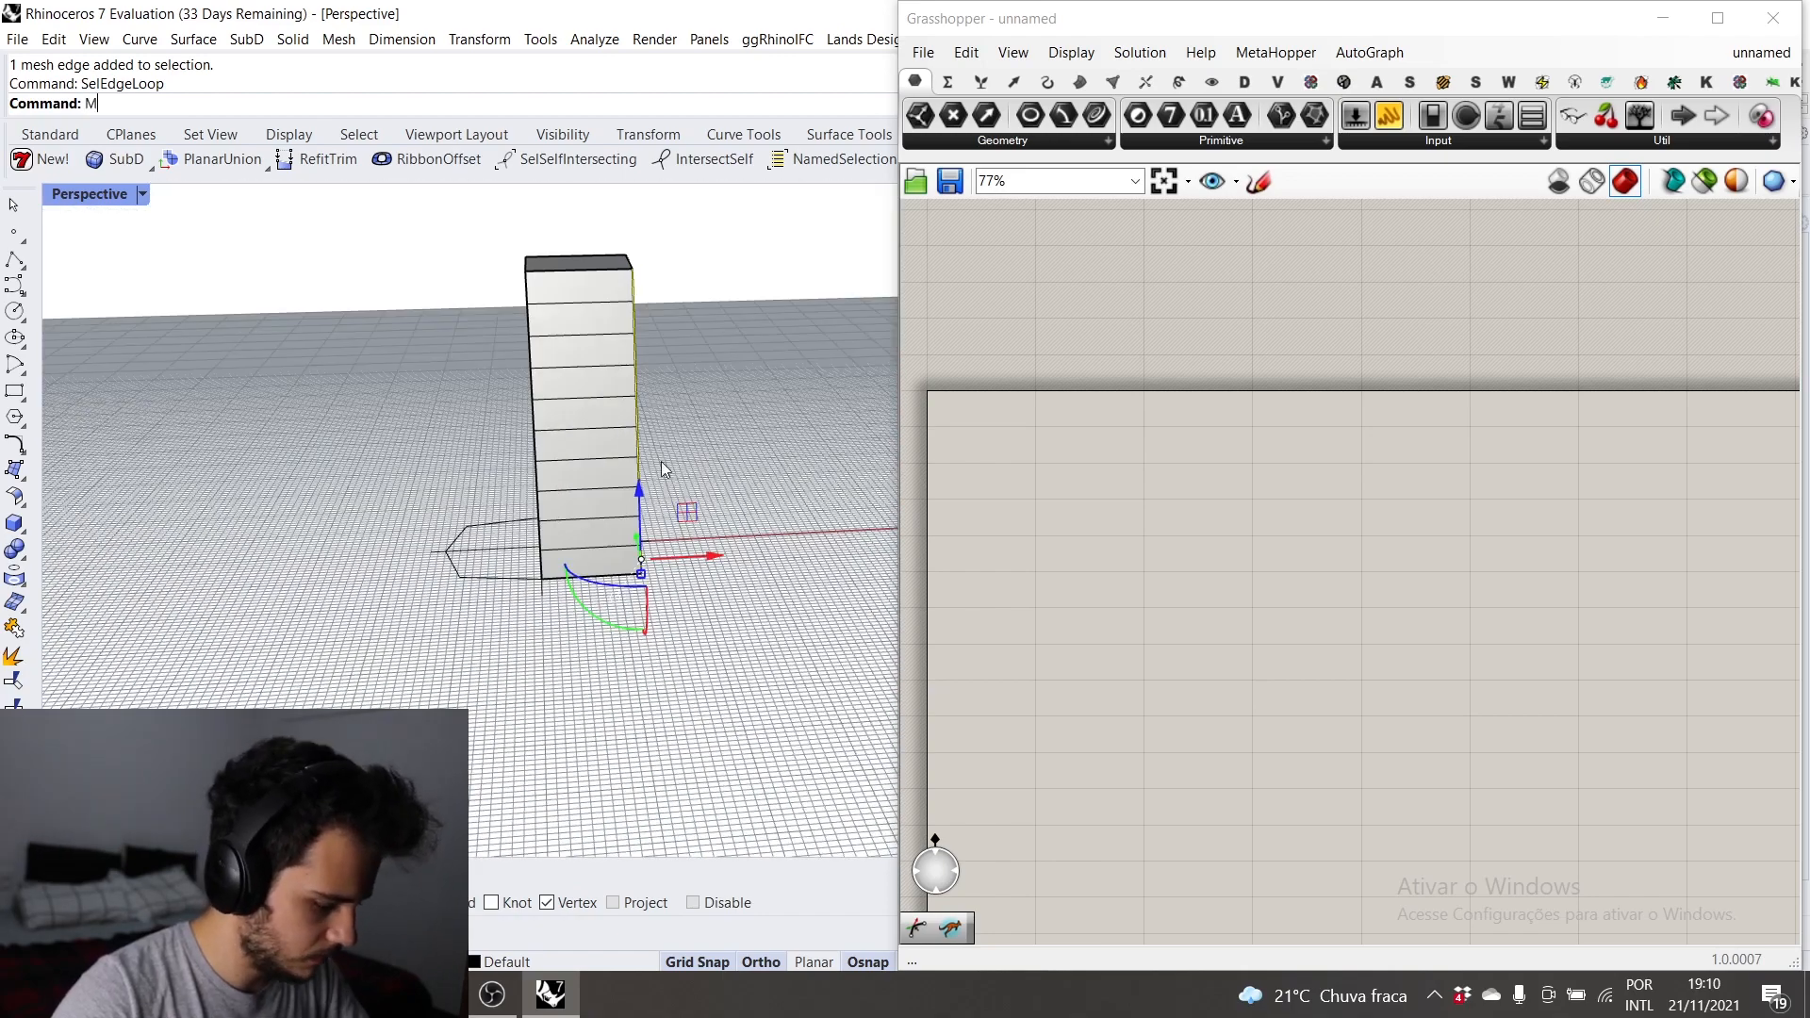
{"action": "type", "text": "ove"}
{"action": "key", "text": "Return"}
{"action": "scroll", "coordinate": [679, 537], "scroll_direction": "up", "scroll_amount": 5}
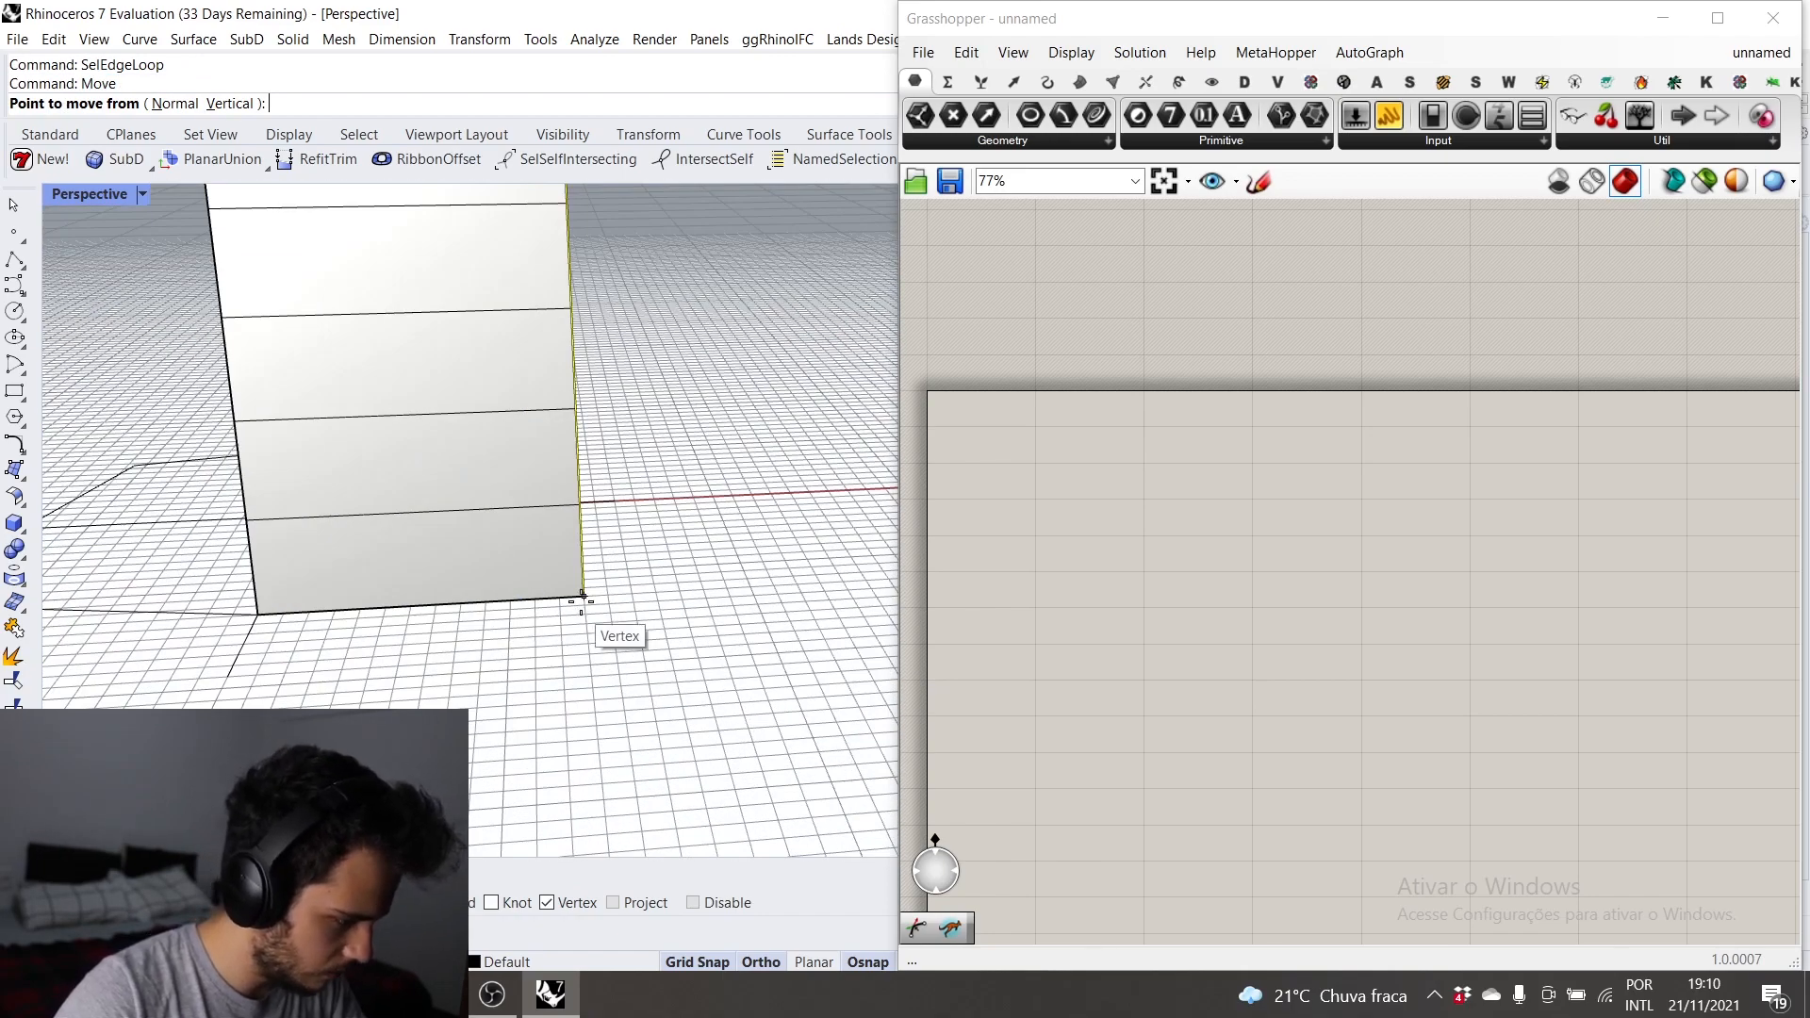
{"action": "left_click", "coordinate": [582, 596]}
{"action": "scroll", "coordinate": [566, 546], "scroll_direction": "down", "scroll_amount": 3}
{"action": "right_click_drag", "start_coordinate": [566, 545], "coordinate": [546, 493]}
{"action": "scroll", "coordinate": [477, 336], "scroll_direction": "up", "scroll_amount": 4}
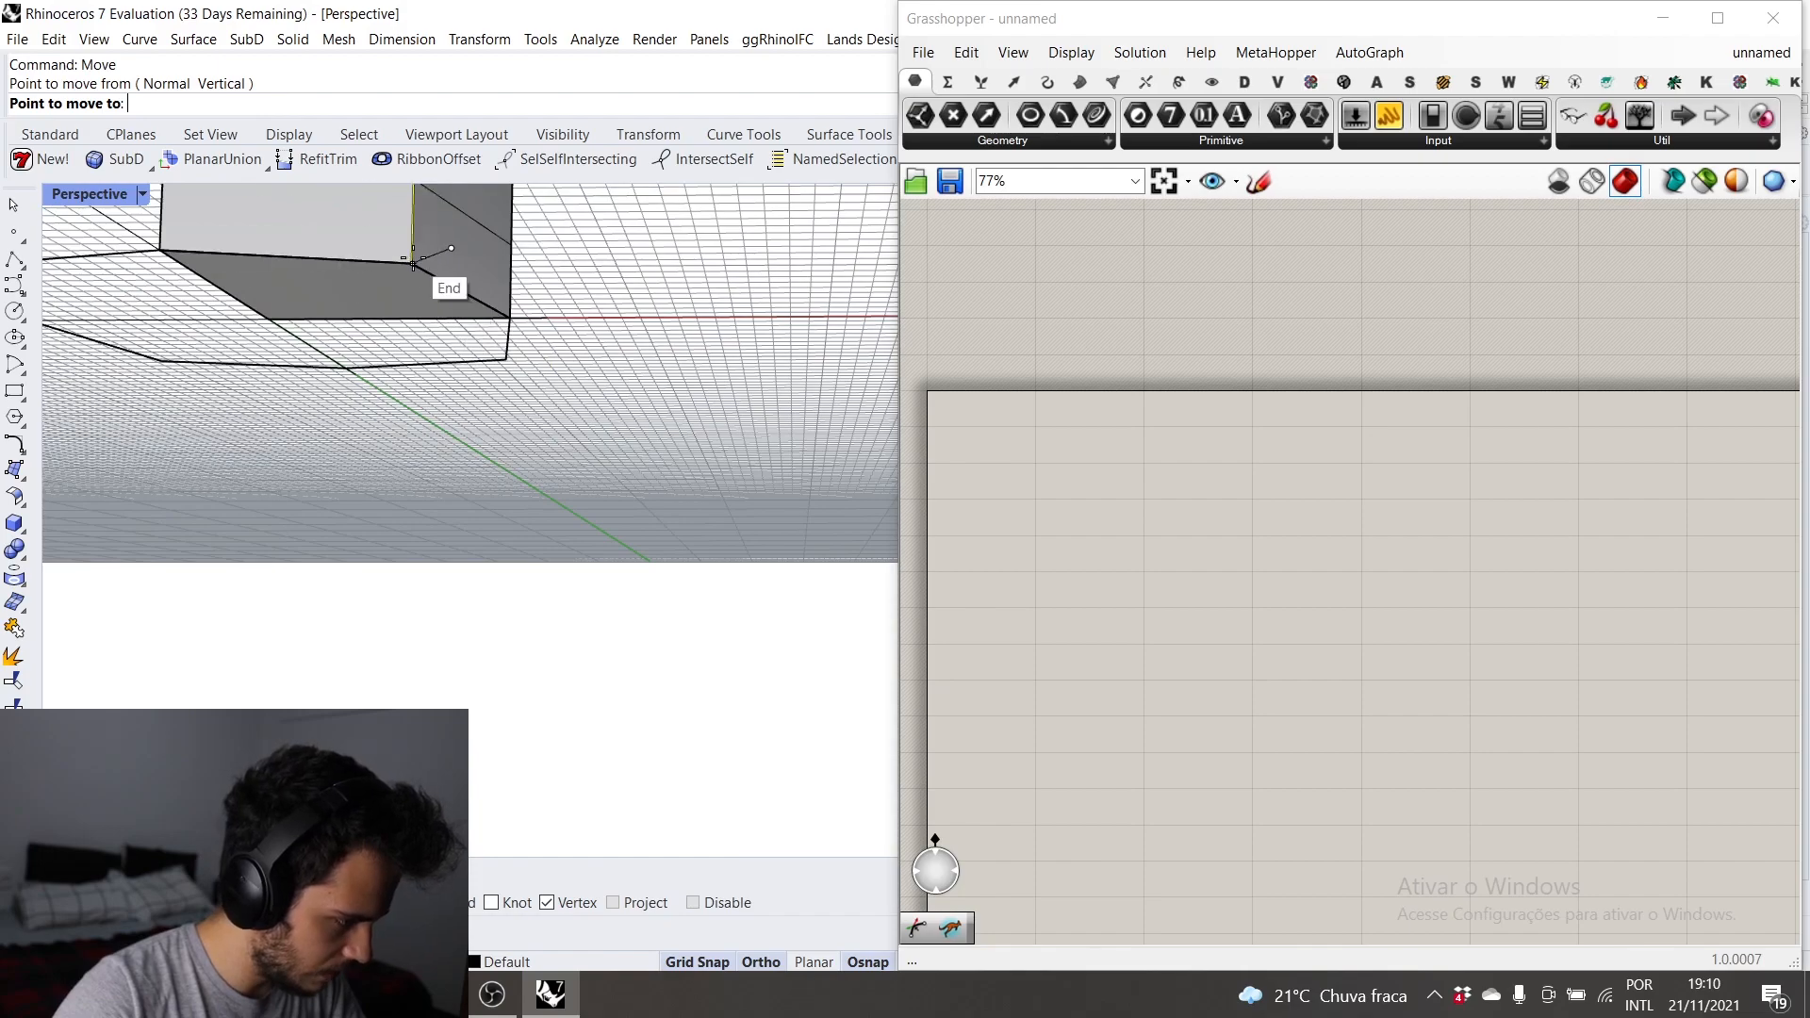
{"action": "left_click", "coordinate": [413, 264]}
{"action": "scroll", "coordinate": [436, 264], "scroll_direction": "down", "scroll_amount": 5}
{"action": "right_click_drag", "start_coordinate": [546, 273], "coordinate": [505, 370]}
{"action": "left_click", "coordinate": [562, 361]}
Step: Convert the reshaped mesh column to a SubD, using mesh control points with mesh creases and corners off
{"action": "scroll", "coordinate": [585, 424], "scroll_direction": "down", "scroll_amount": 5}
{"action": "scroll", "coordinate": [456, 314], "scroll_direction": "up", "scroll_amount": 4}
{"action": "scroll", "coordinate": [456, 314], "scroll_direction": "down", "scroll_amount": 2}
{"action": "scroll", "coordinate": [596, 364], "scroll_direction": "down", "scroll_amount": 6}
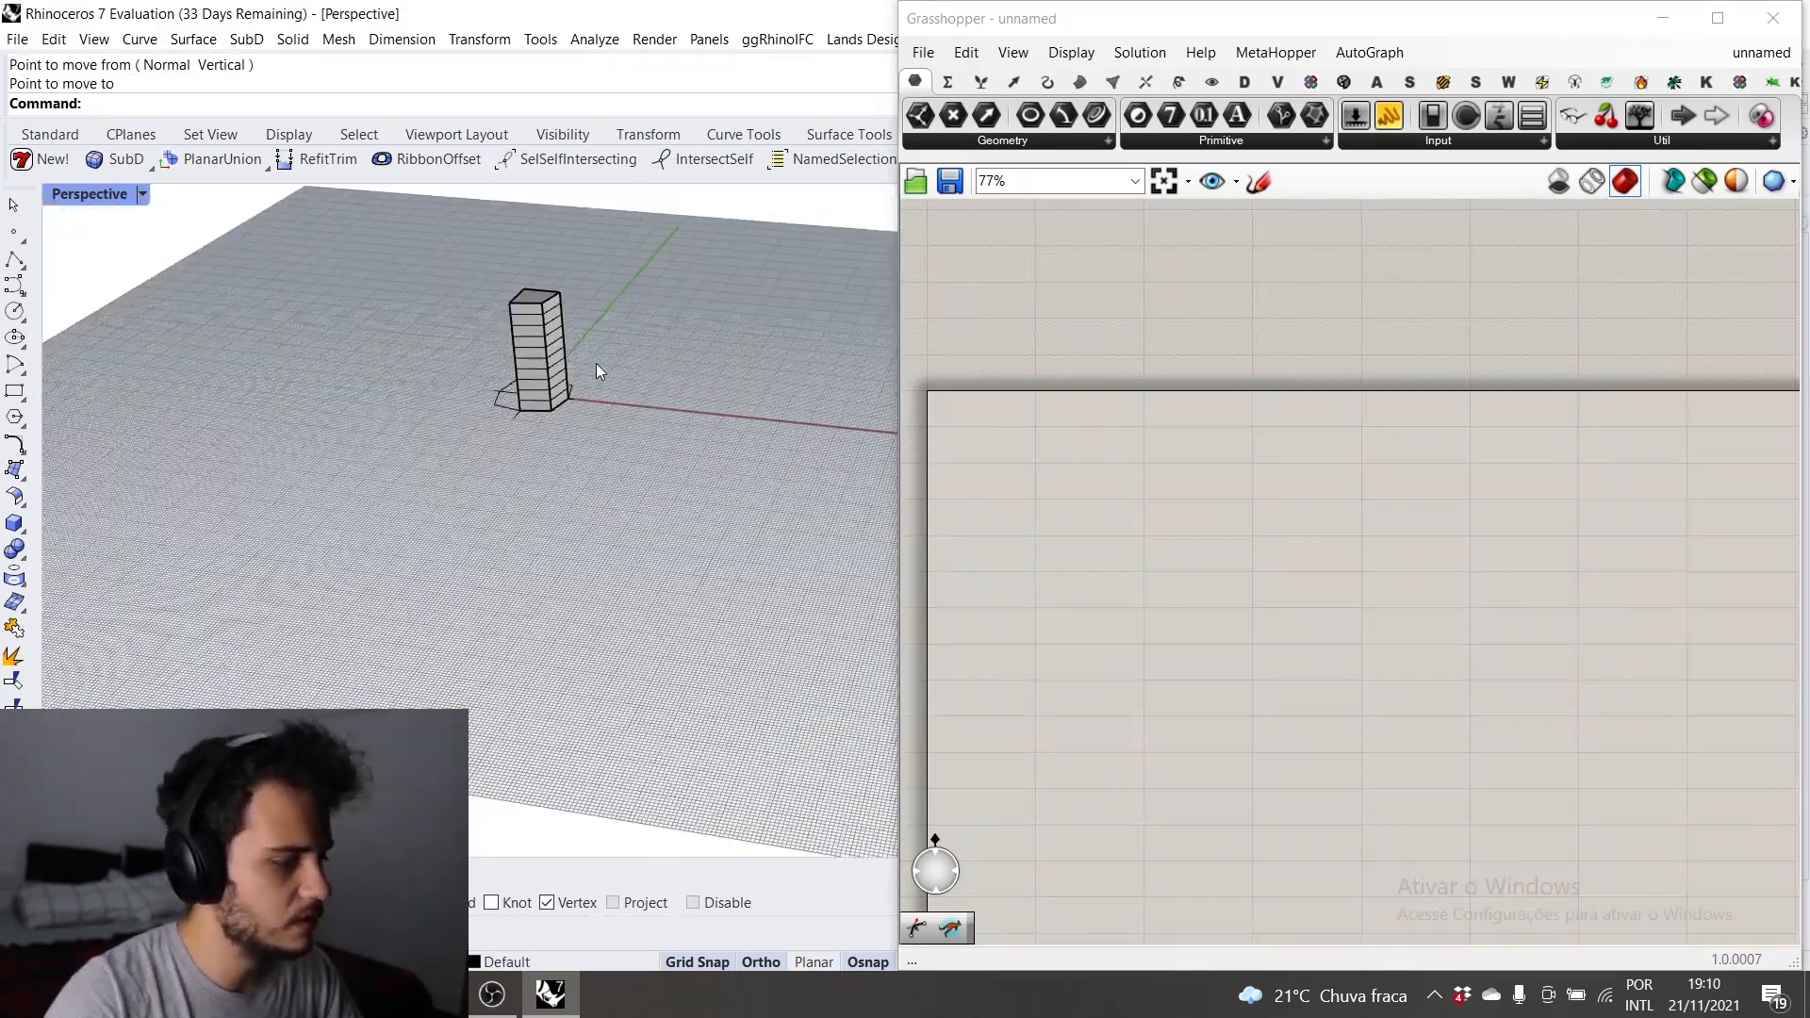
{"action": "scroll", "coordinate": [523, 302], "scroll_direction": "up", "scroll_amount": 4}
{"action": "left_click", "coordinate": [556, 319]}
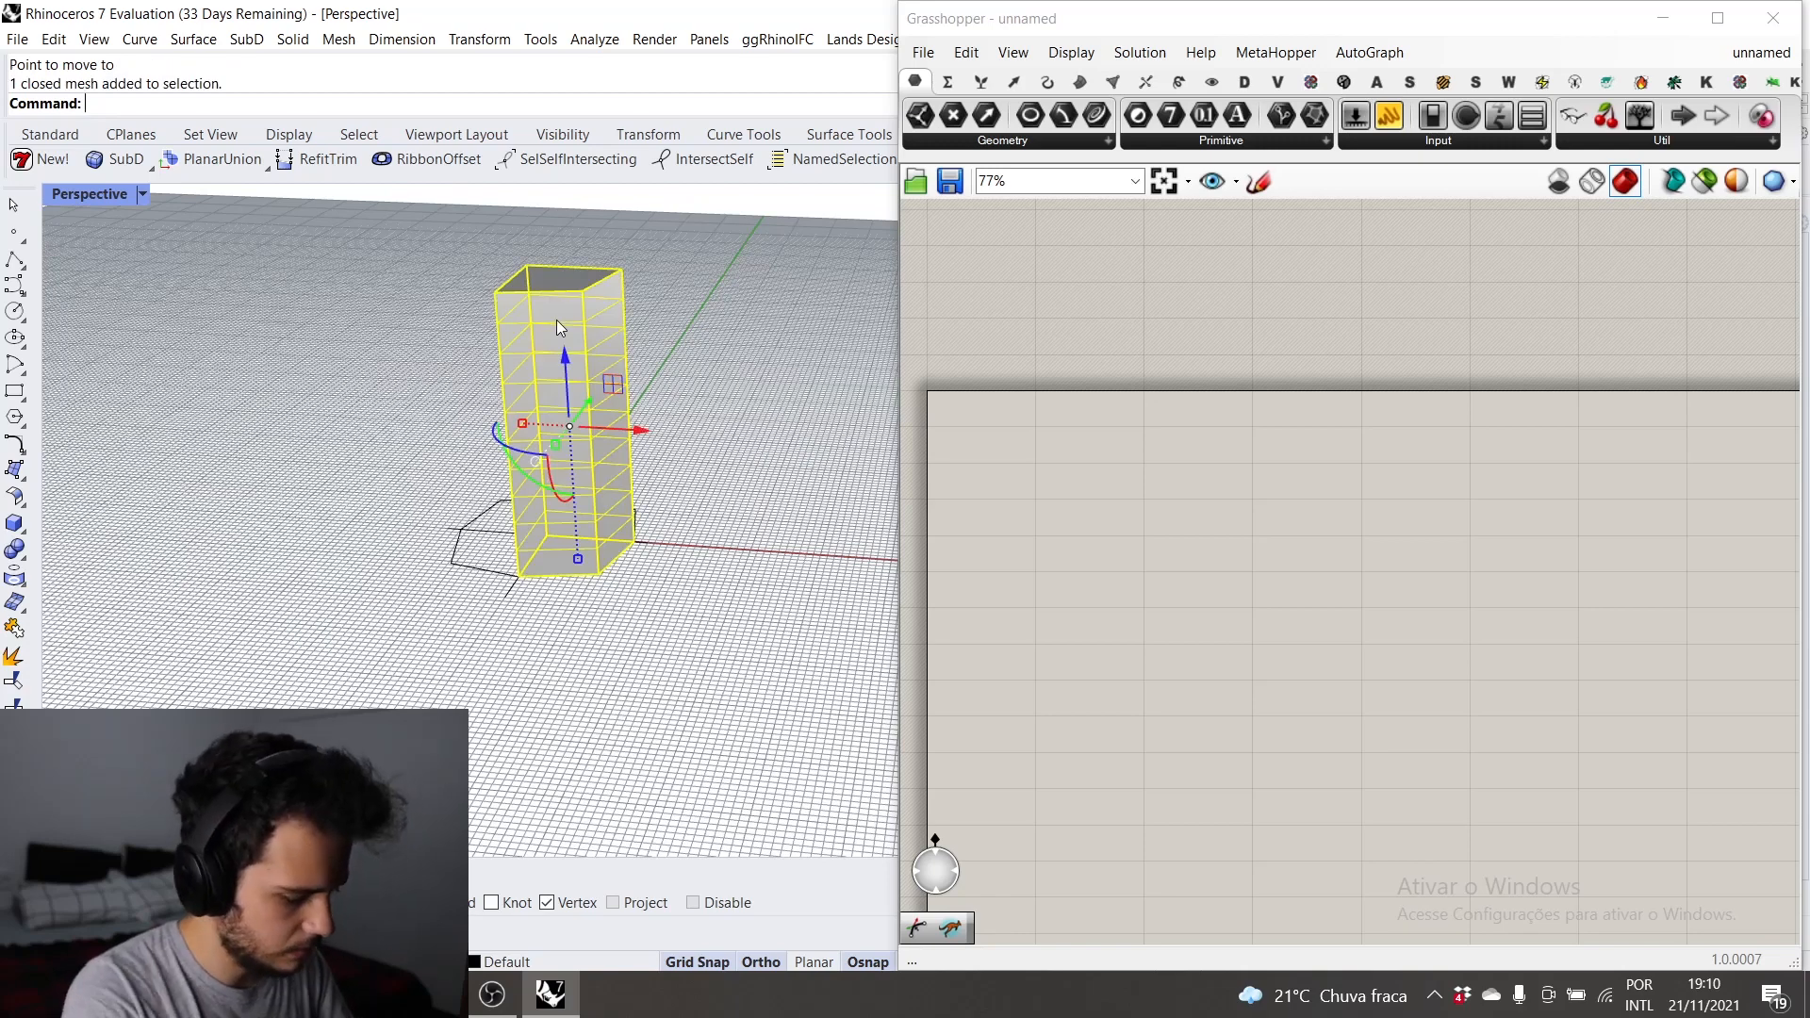
{"action": "type", "text": "tosubd"}
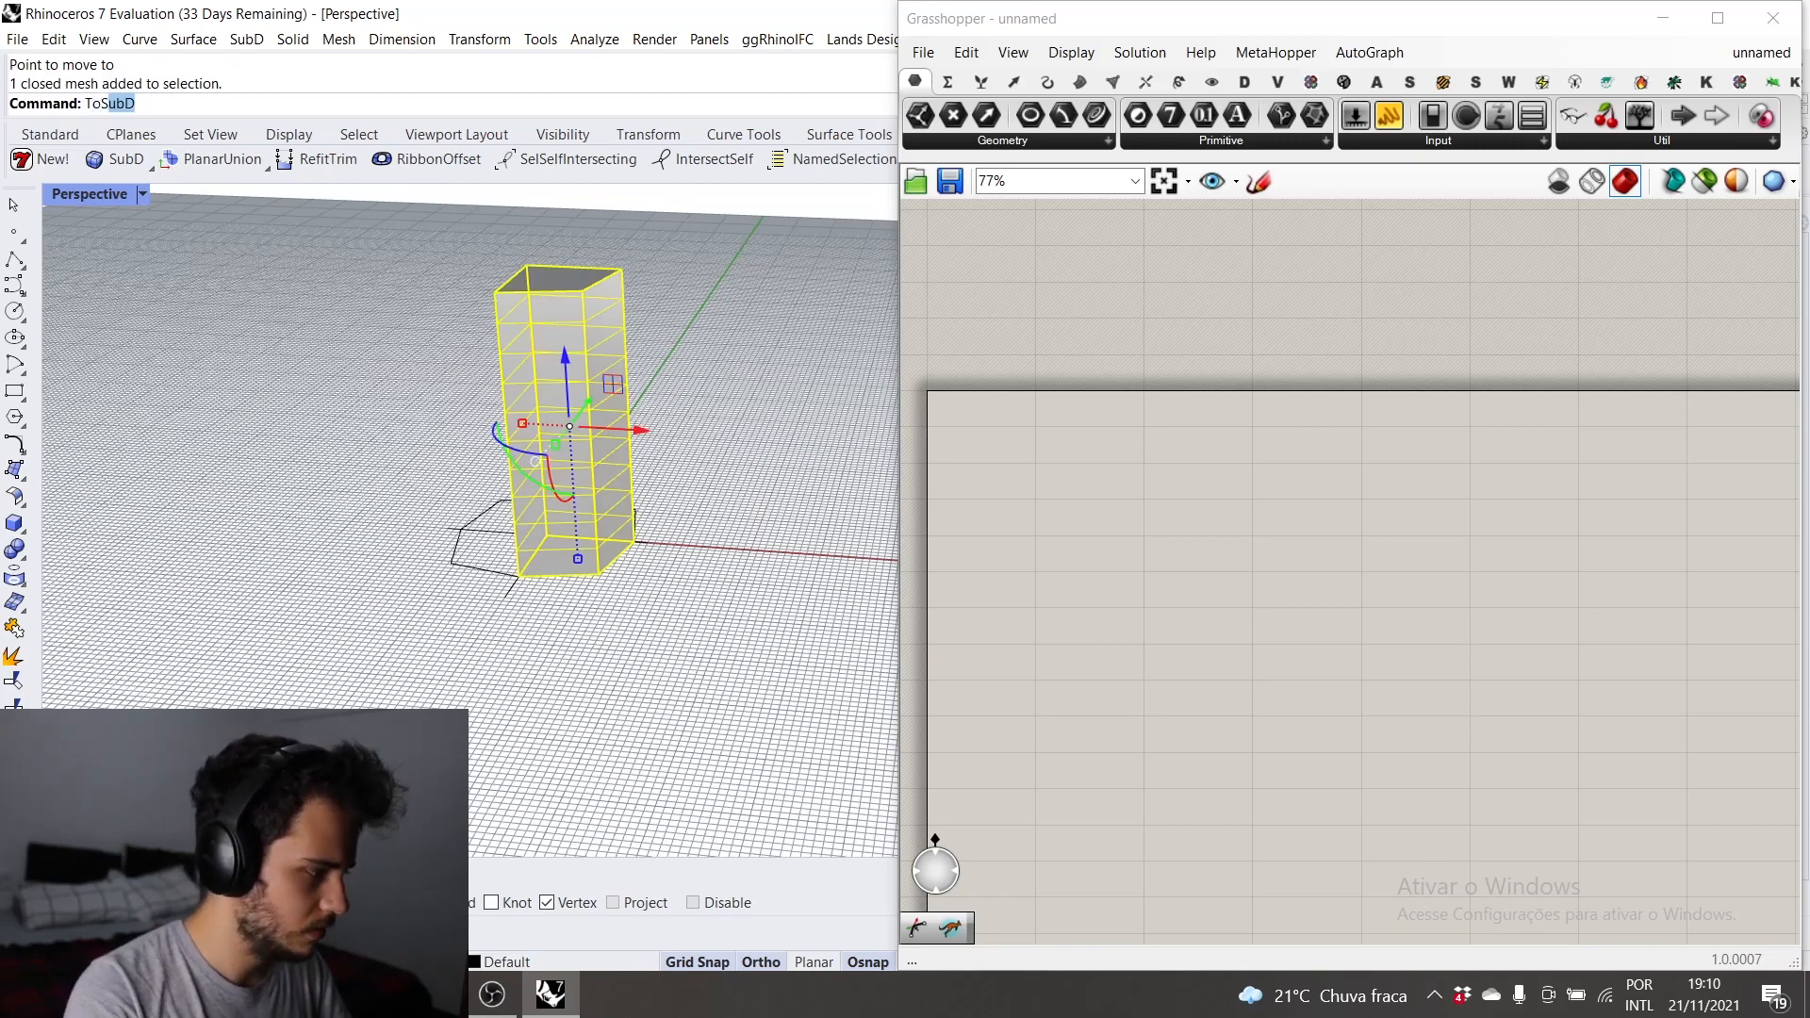
{"action": "key", "text": "Return"}
{"action": "key", "text": "Return"}
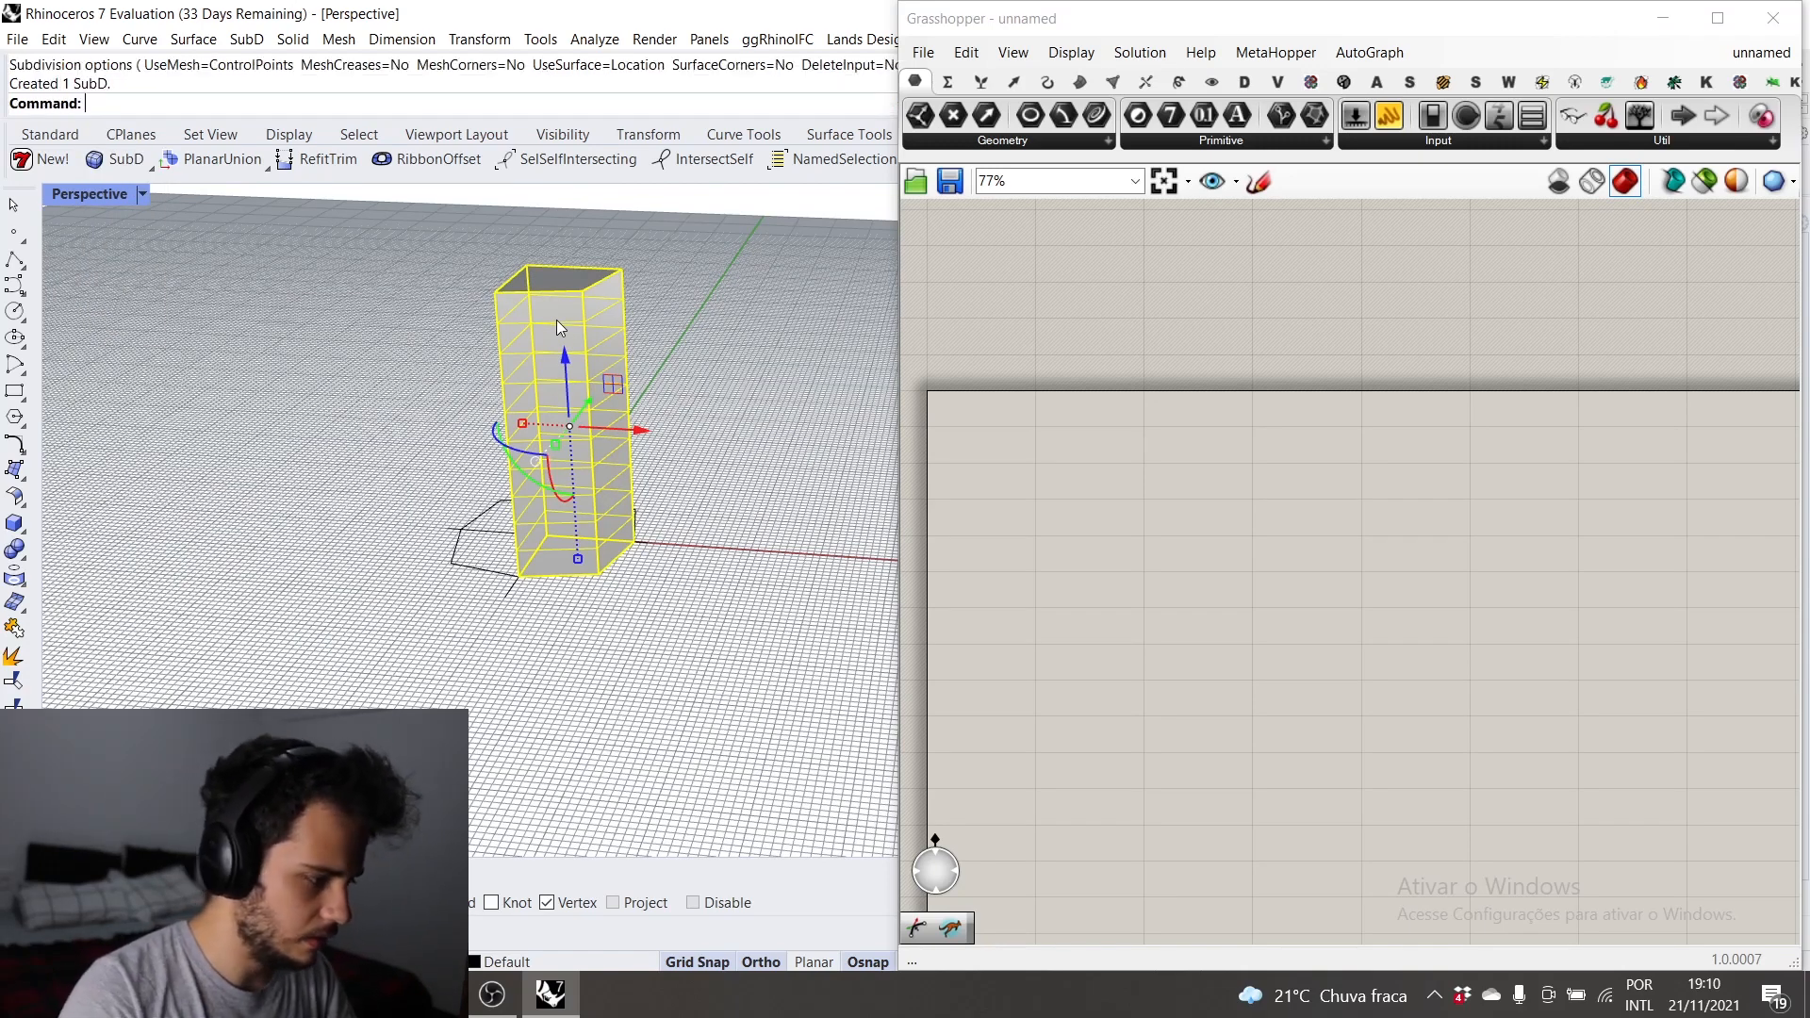
Step: Delete the original closed mesh and keep the SubD column
{"action": "scroll", "coordinate": [642, 313], "scroll_direction": "up", "scroll_amount": 3}
{"action": "left_click", "coordinate": [648, 332]}
{"action": "left_click", "coordinate": [554, 280]}
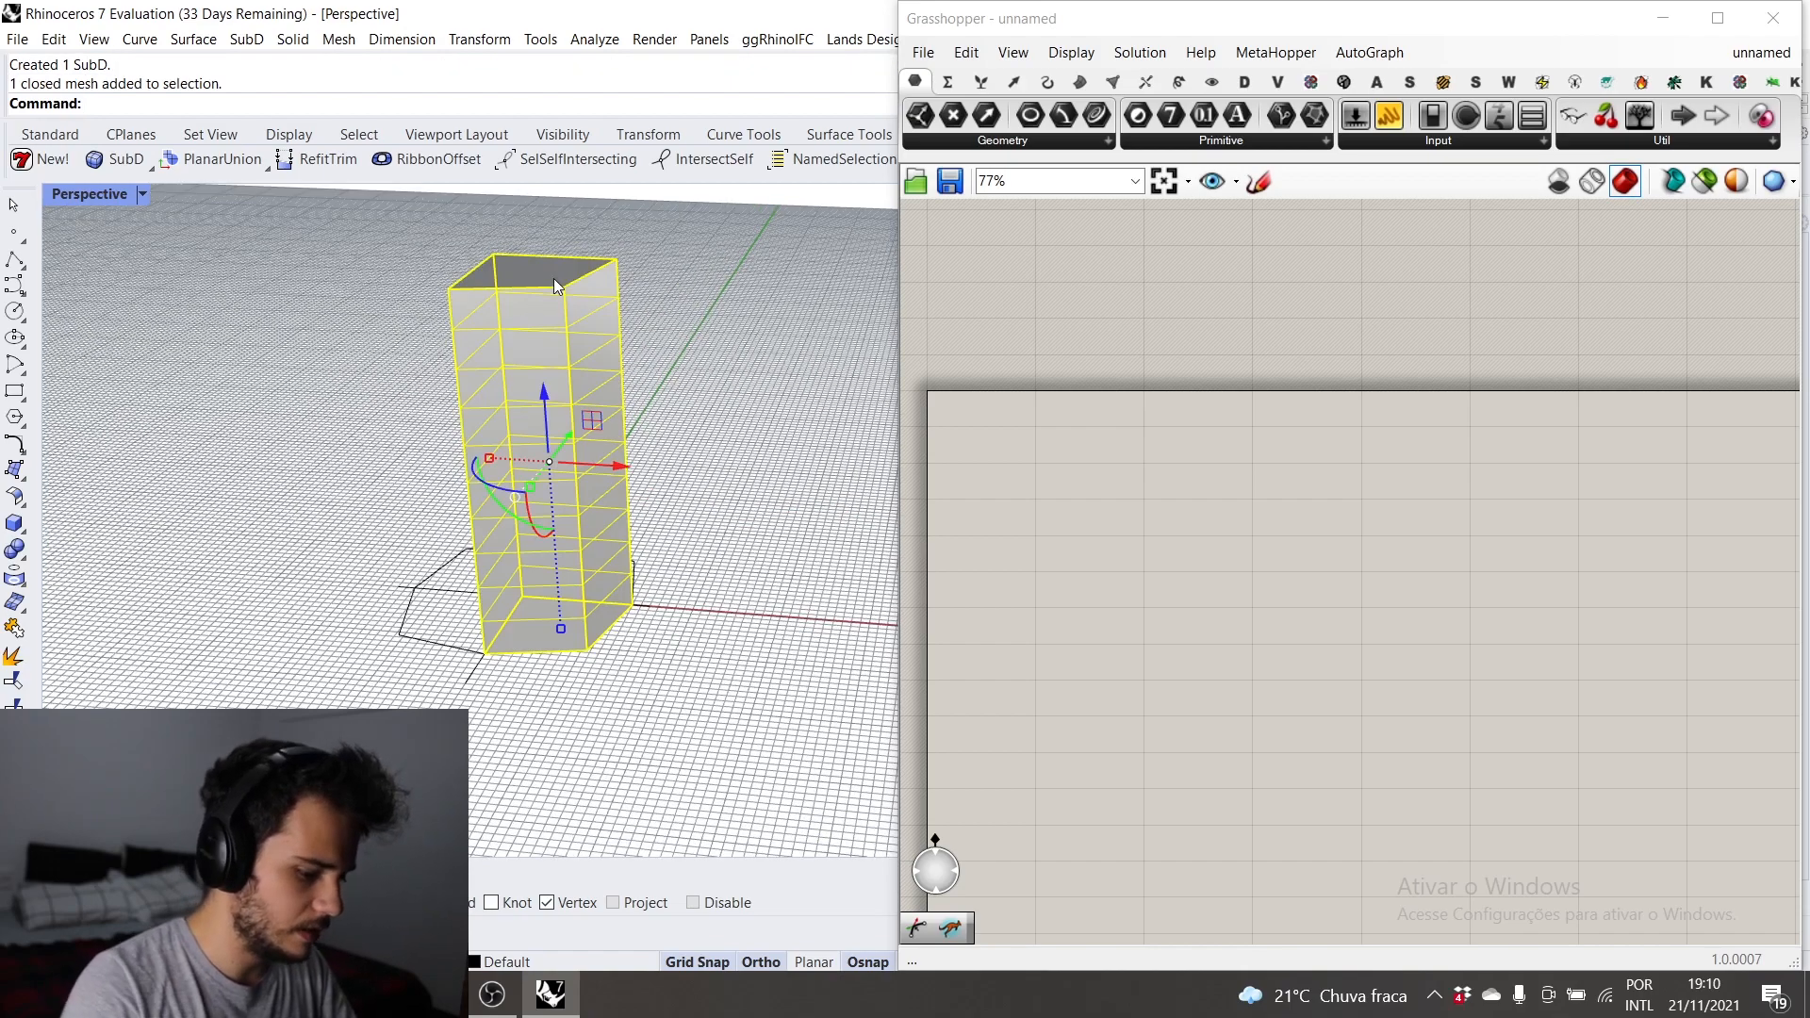
{"action": "key", "text": "Delete"}
{"action": "right_click_drag", "start_coordinate": [557, 277], "coordinate": [596, 252]}
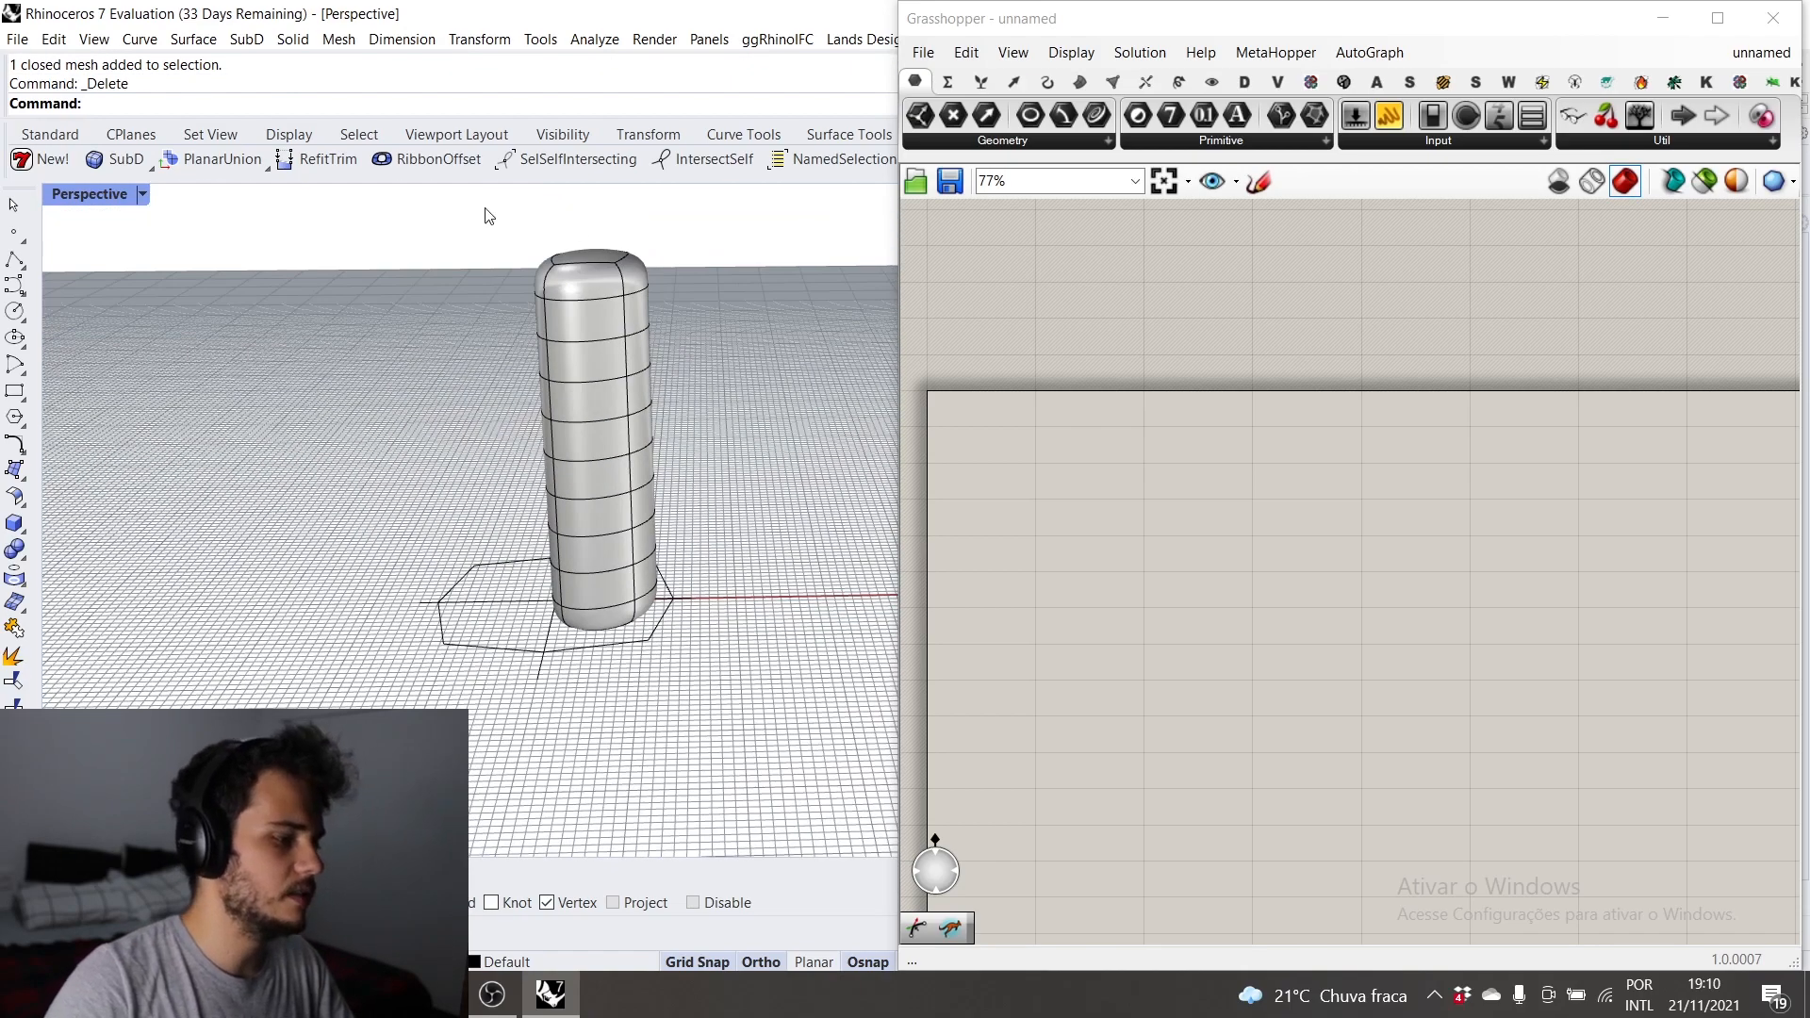
Step: Crease all edges and vertices of the SubD column to give it sharp, flat faces
{"action": "scroll", "coordinate": [486, 424], "scroll_direction": "down", "scroll_amount": 4}
{"action": "scroll", "coordinate": [539, 435], "scroll_direction": "up", "scroll_amount": 4}
{"action": "right_click_drag", "start_coordinate": [601, 362], "coordinate": [573, 362]}
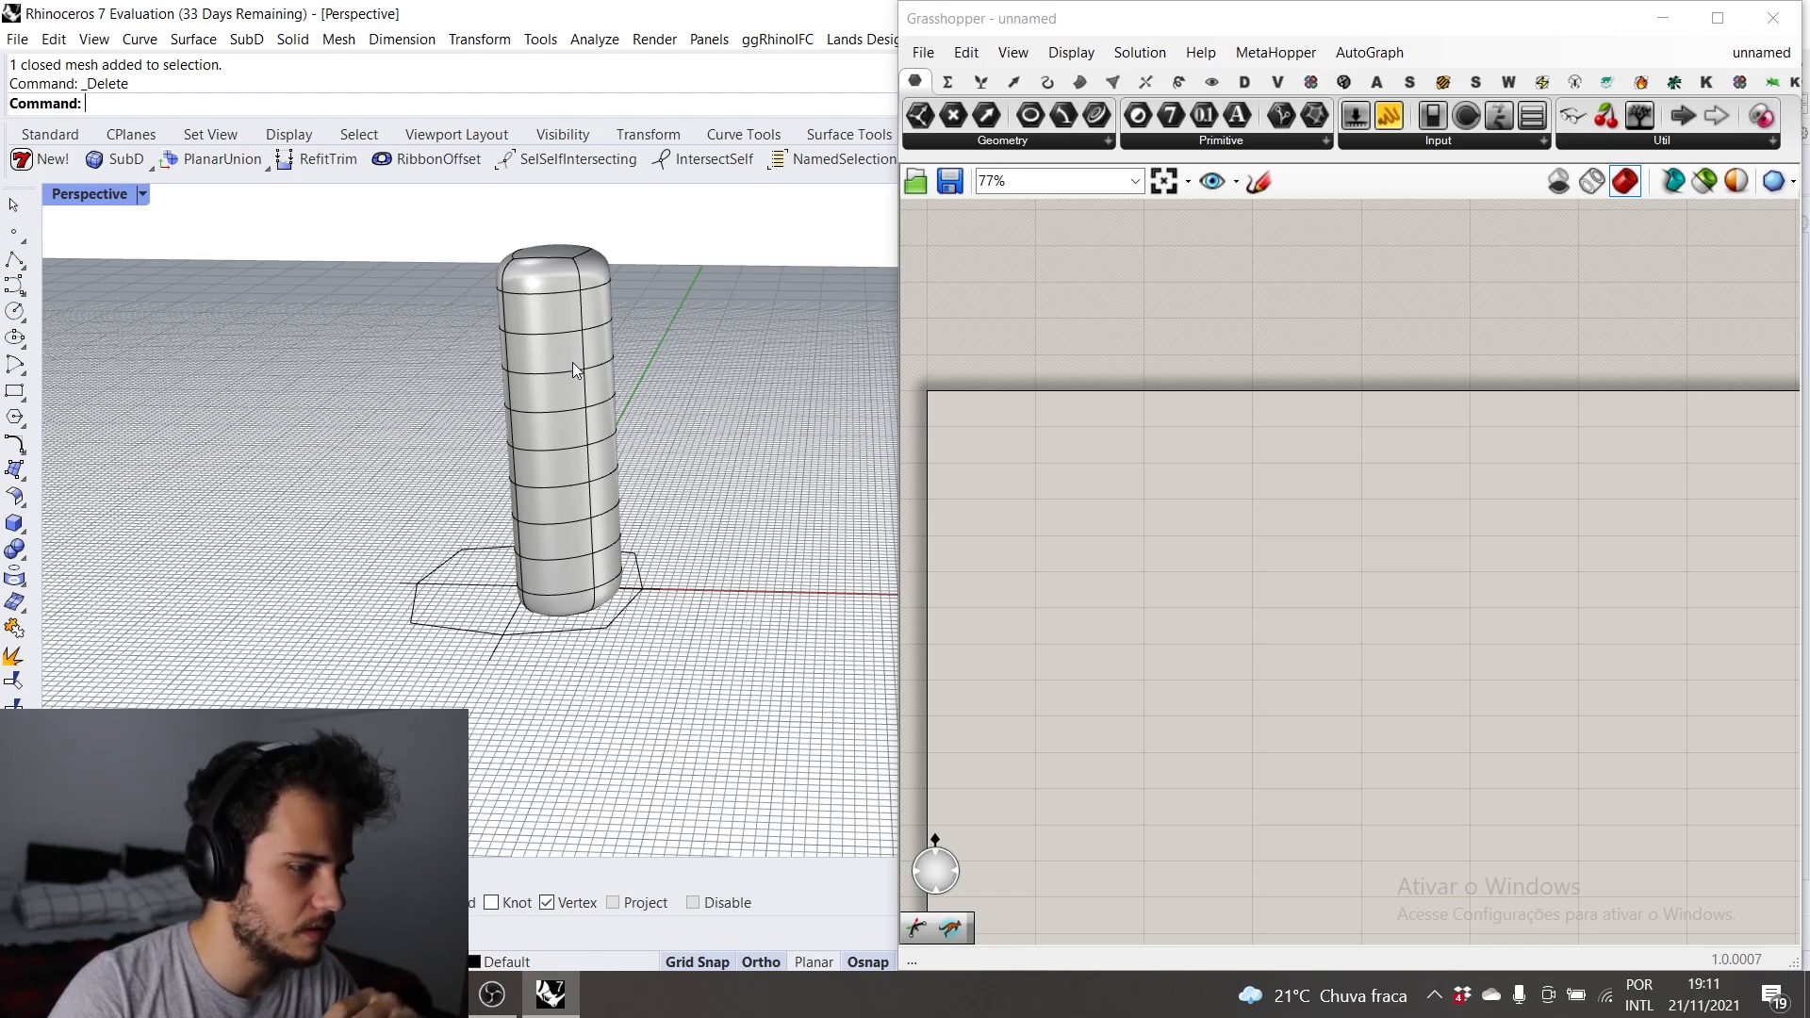
{"action": "scroll", "coordinate": [611, 443], "scroll_direction": "down", "scroll_amount": 4}
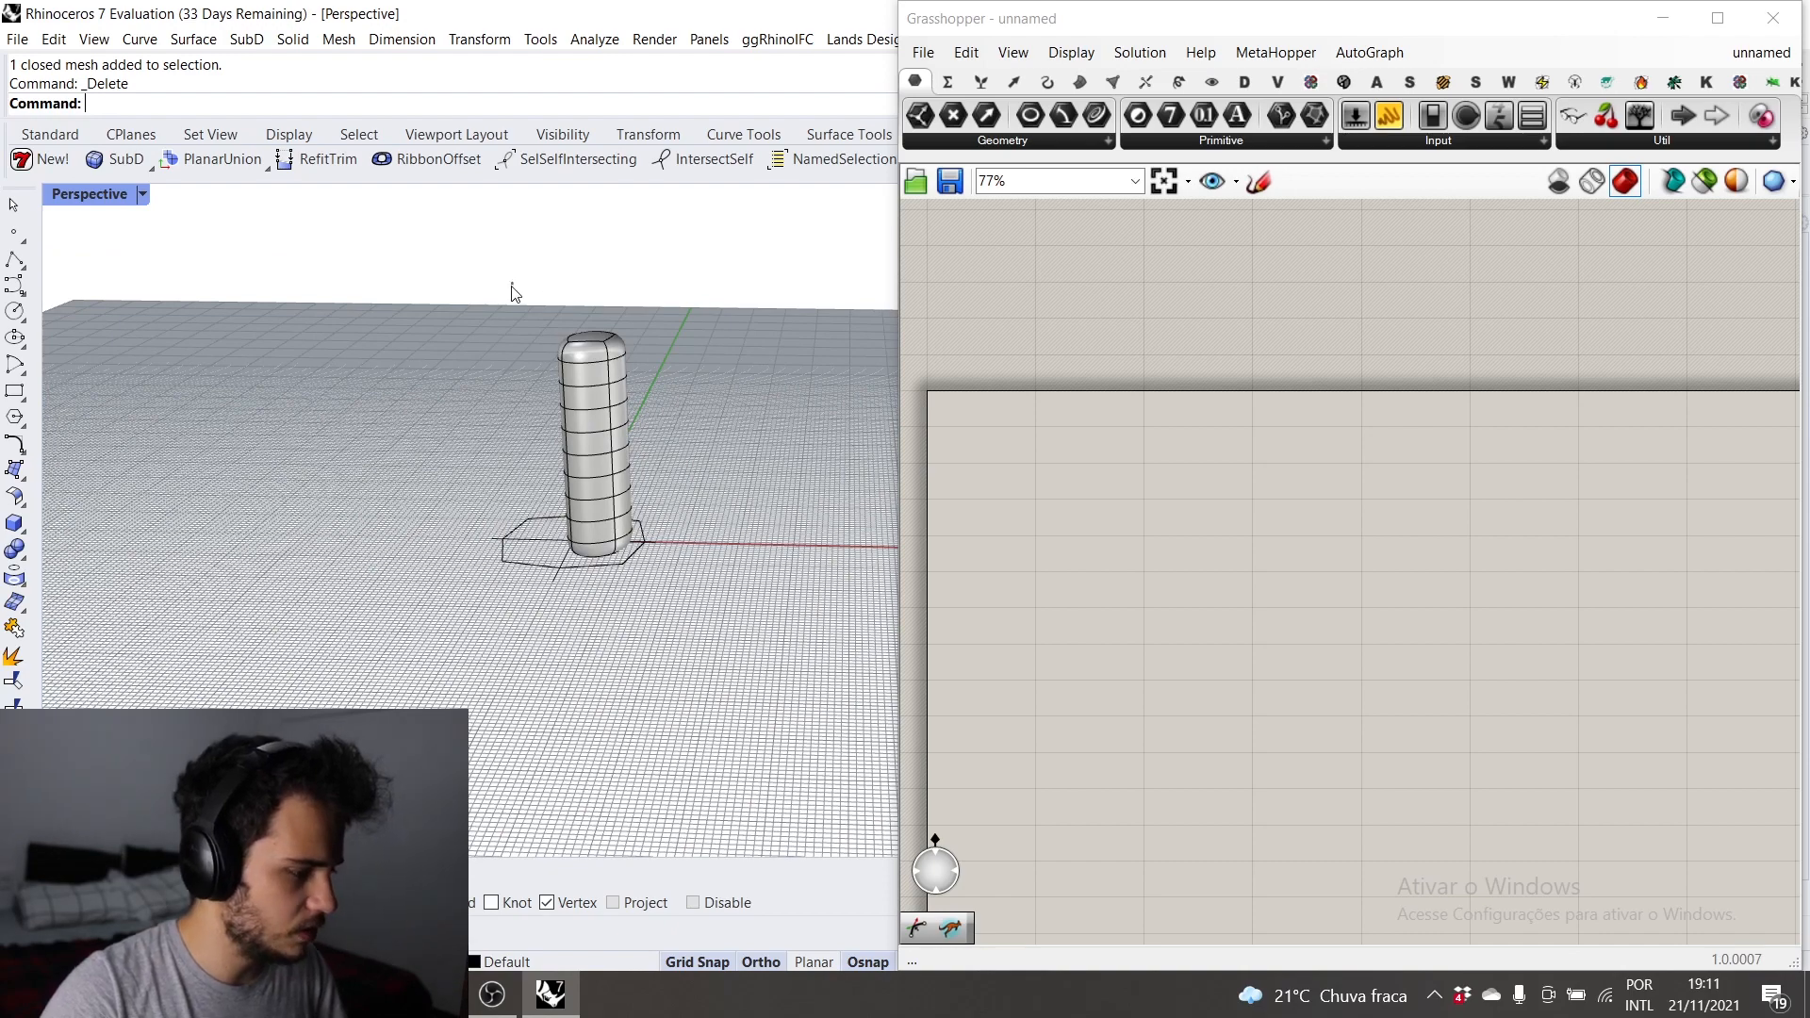
{"action": "left_click_drag", "start_coordinate": [514, 293], "coordinate": [739, 593]}
{"action": "scroll", "coordinate": [614, 555], "scroll_direction": "up", "scroll_amount": 3}
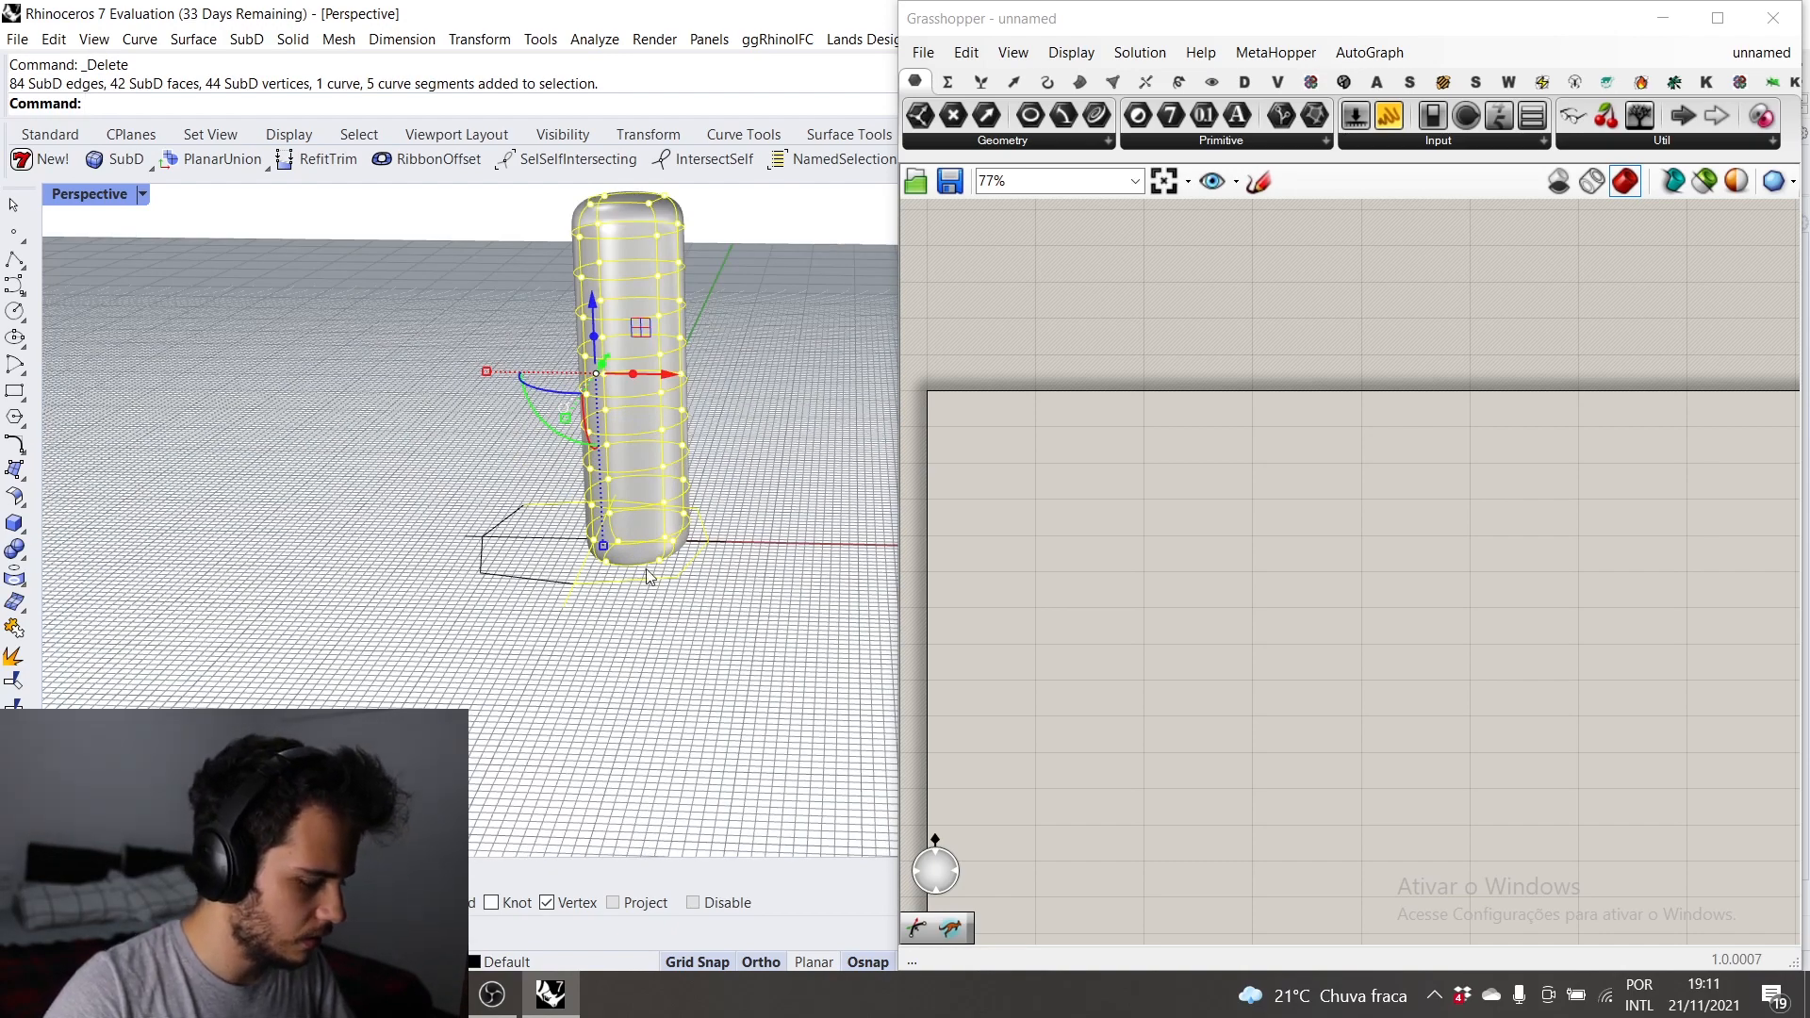
{"action": "type", "text": "rease"}
{"action": "key", "text": "Return"}
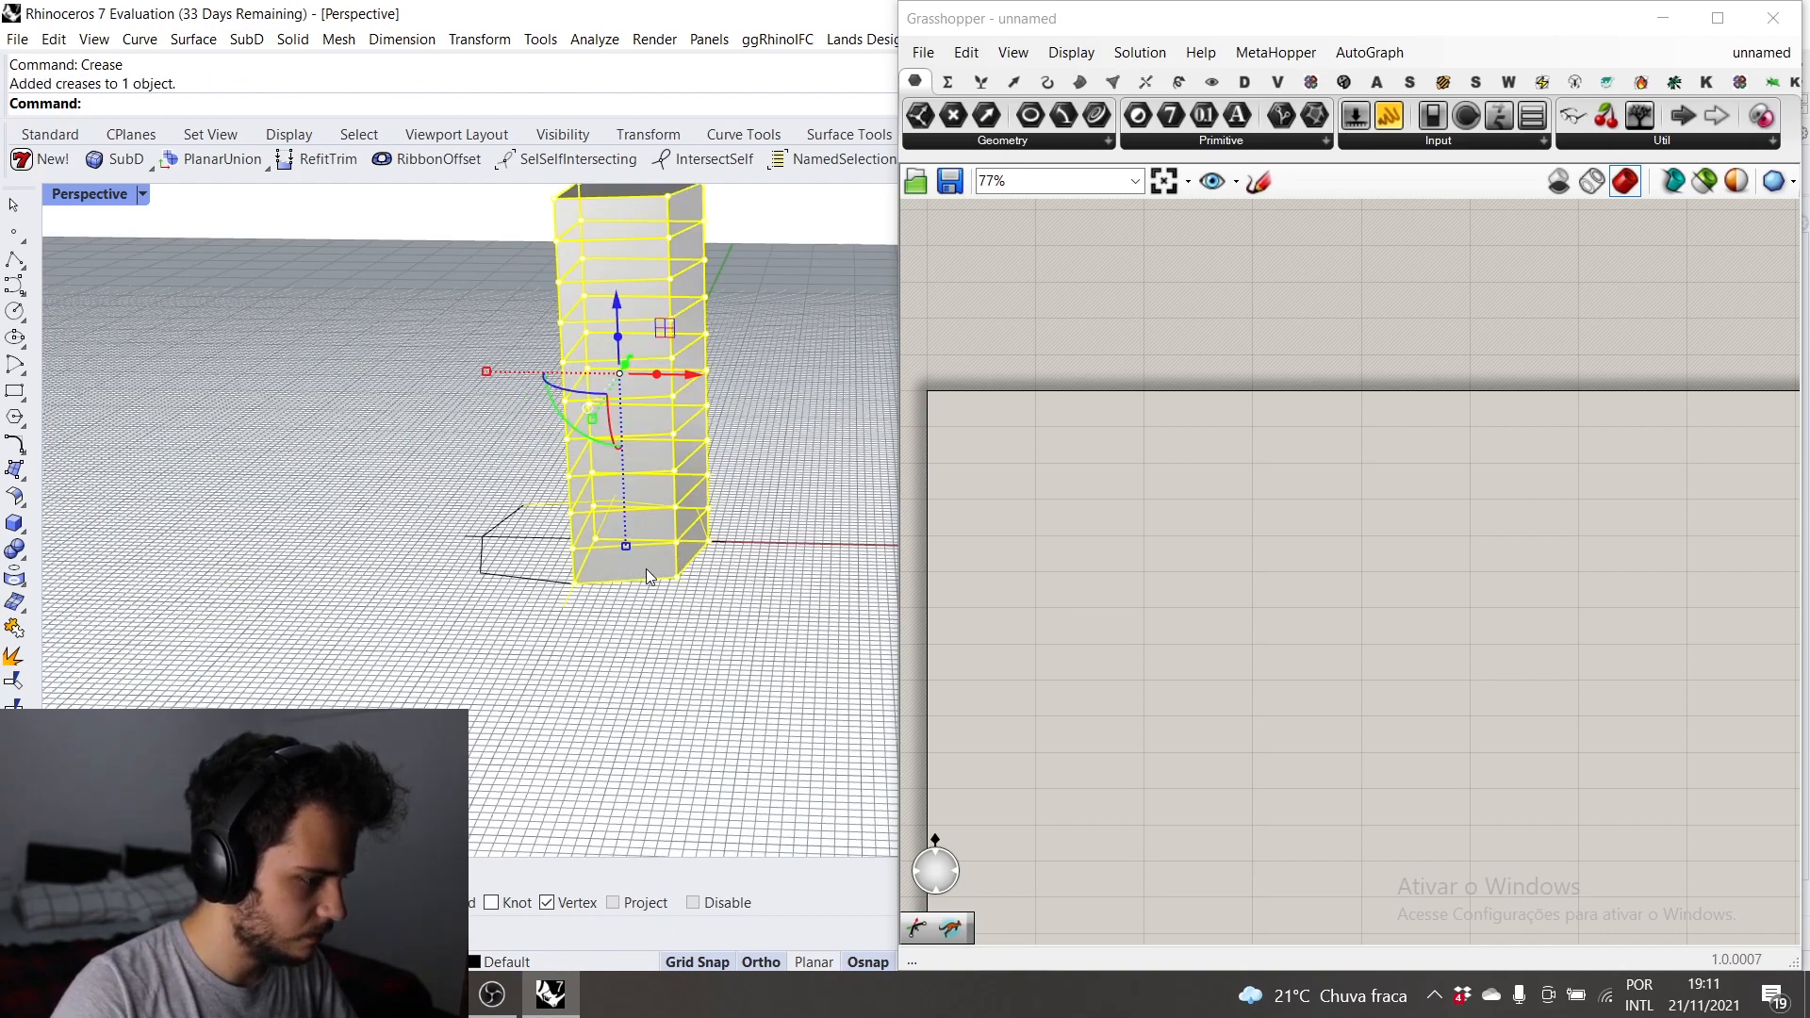
{"action": "key", "text": "Escape"}
Step: Delete the SubD column's second ring of side faces above the base, and its fourth and fifth rings
{"action": "scroll", "coordinate": [647, 569], "scroll_direction": "down", "scroll_amount": 4}
{"action": "right_click_drag", "start_coordinate": [647, 569], "coordinate": [613, 457]}
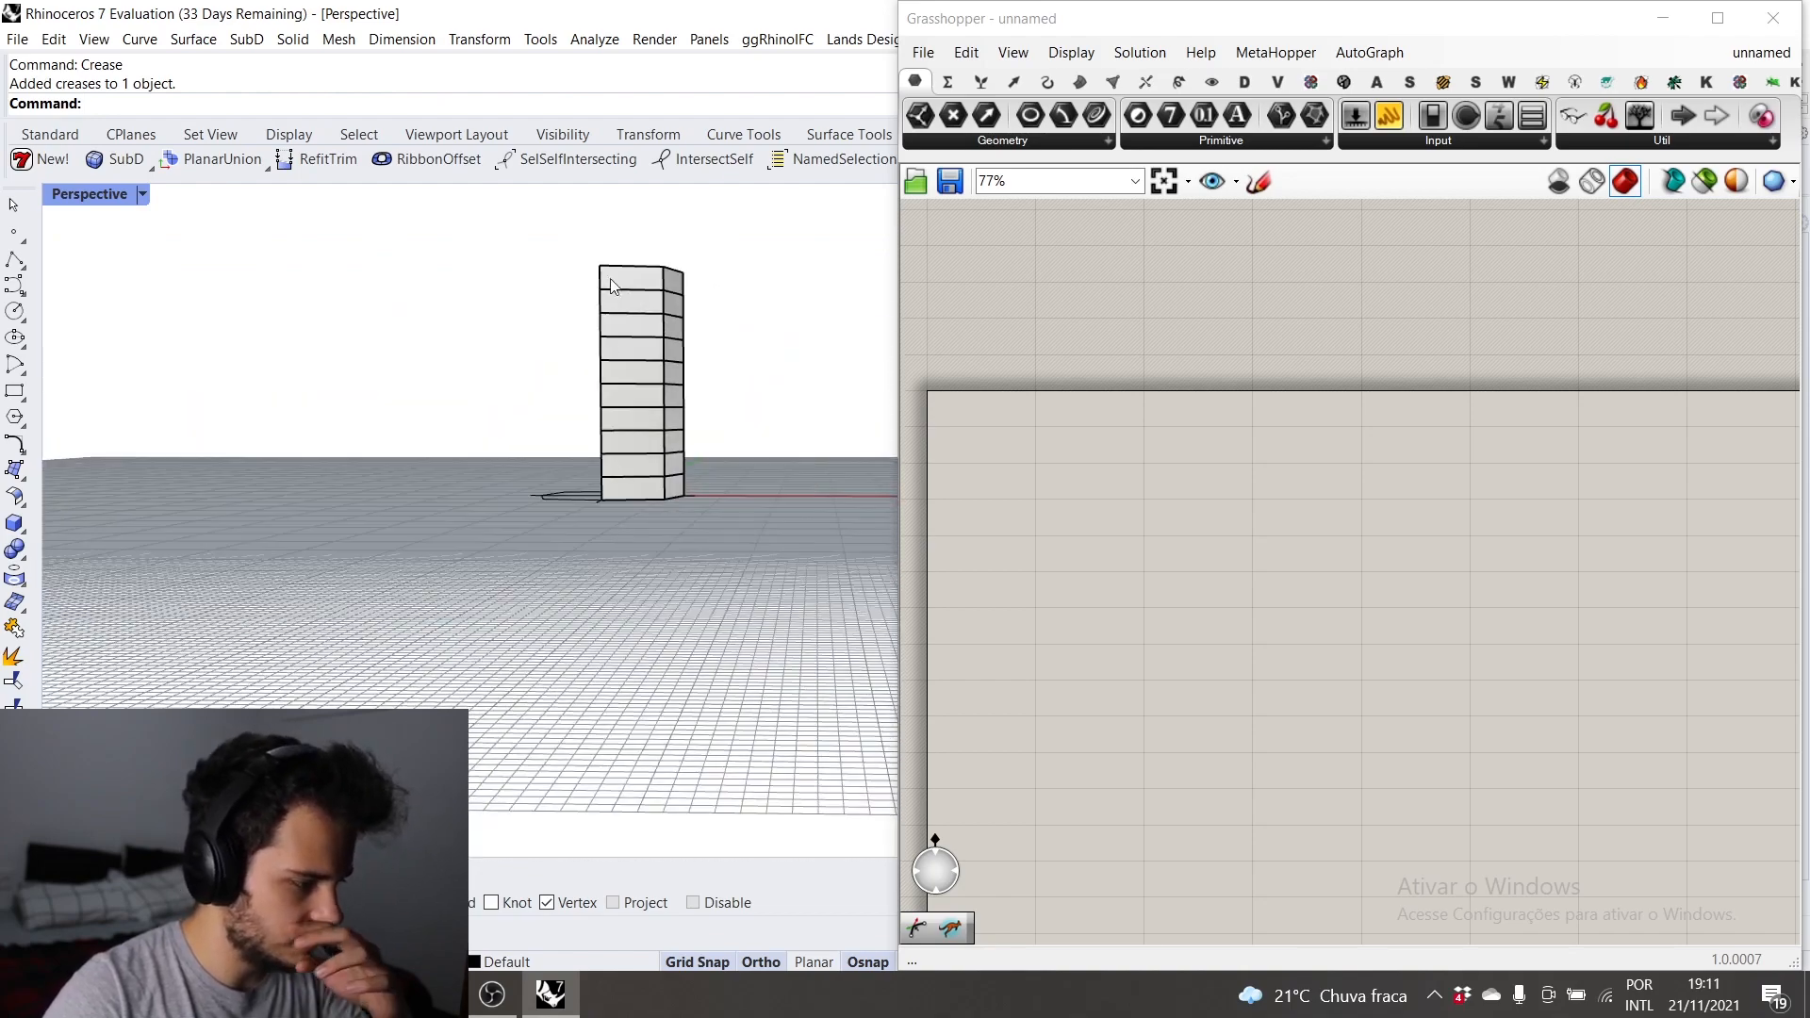
{"action": "right_click_drag", "start_coordinate": [612, 286], "coordinate": [675, 408]}
{"action": "scroll", "coordinate": [663, 433], "scroll_direction": "up", "scroll_amount": 2}
{"action": "scroll", "coordinate": [666, 419], "scroll_direction": "down", "scroll_amount": 3}
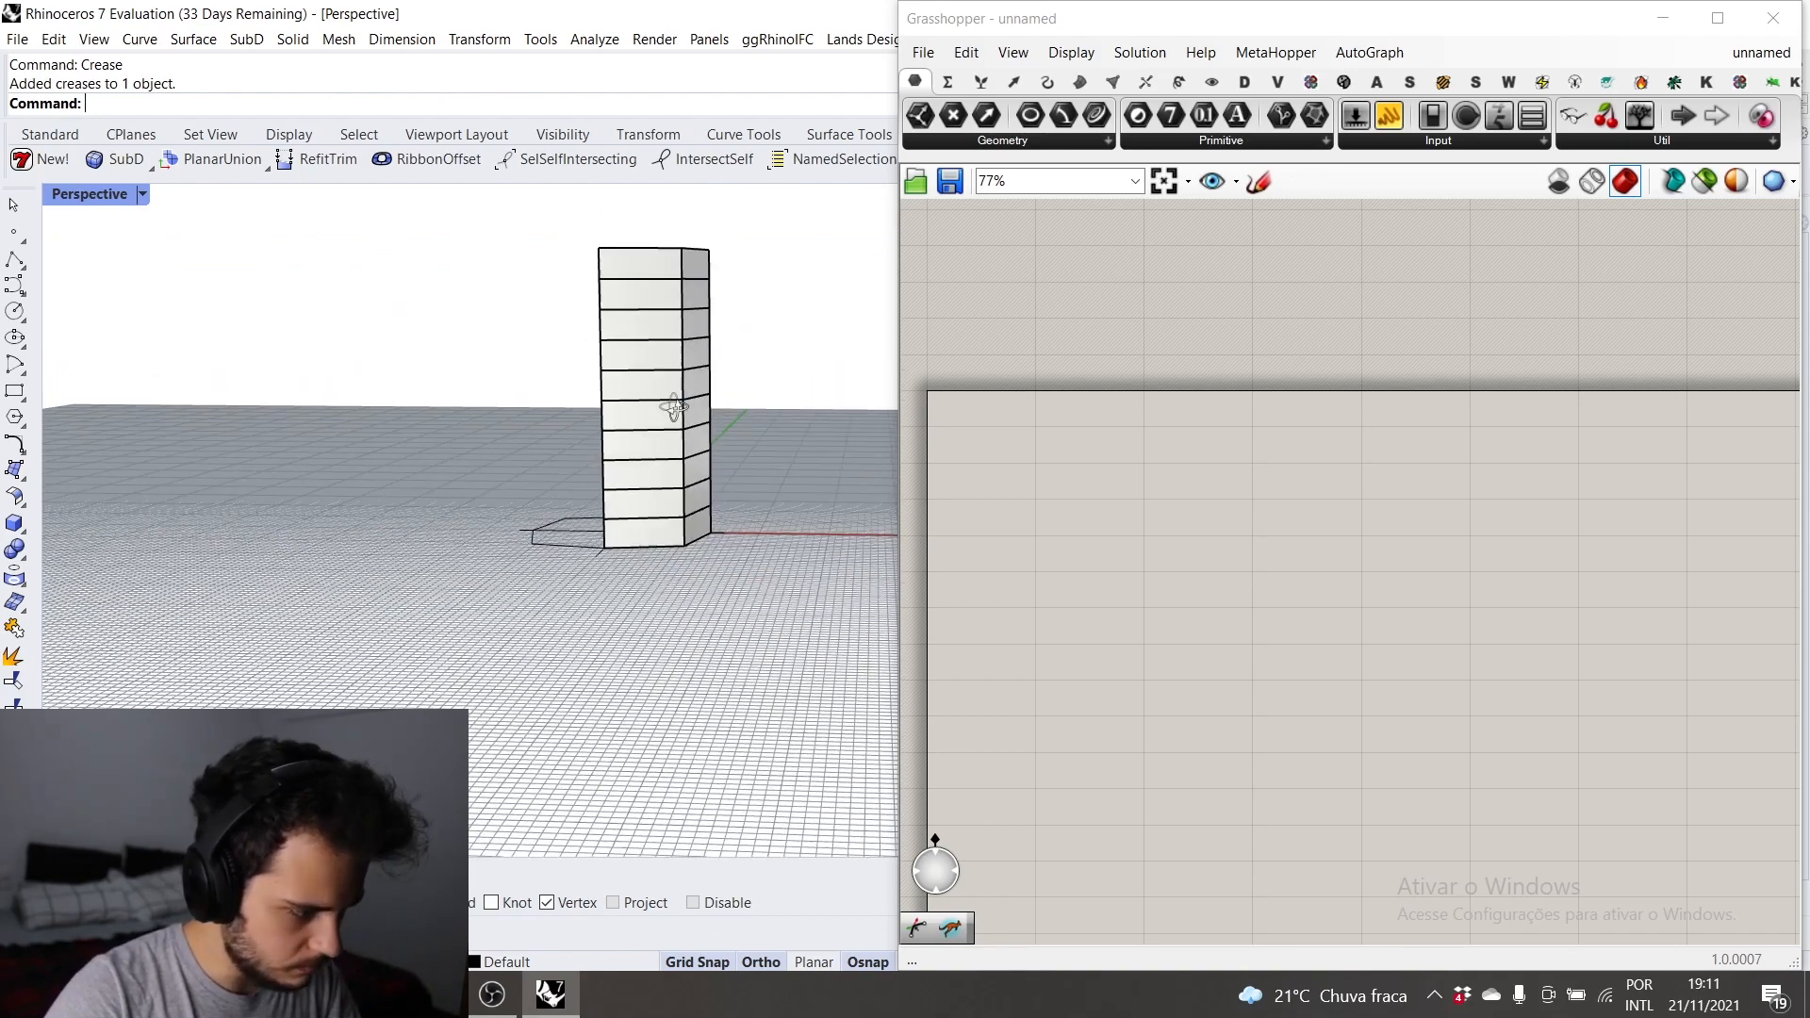
{"action": "scroll", "coordinate": [663, 481], "scroll_direction": "up", "scroll_amount": 5}
{"action": "right_click_drag", "start_coordinate": [663, 489], "coordinate": [697, 458]}
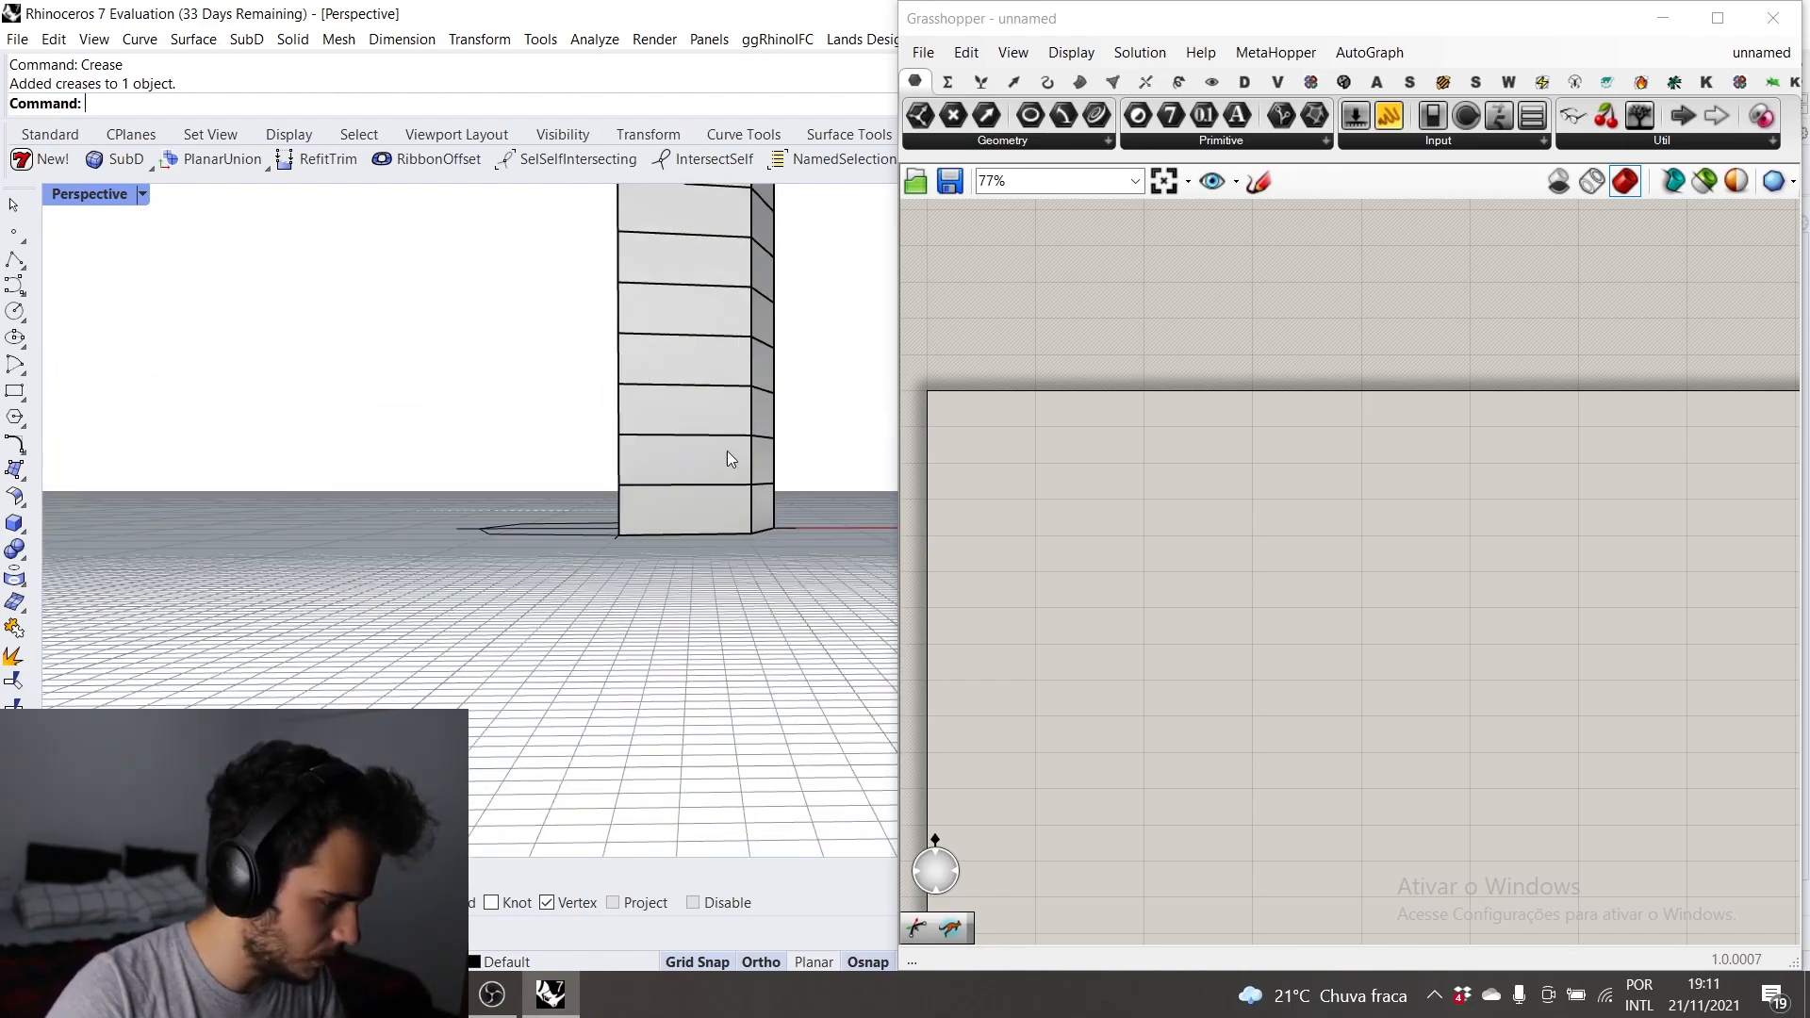
{"action": "left_click_drag", "start_coordinate": [846, 460], "coordinate": [527, 461]}
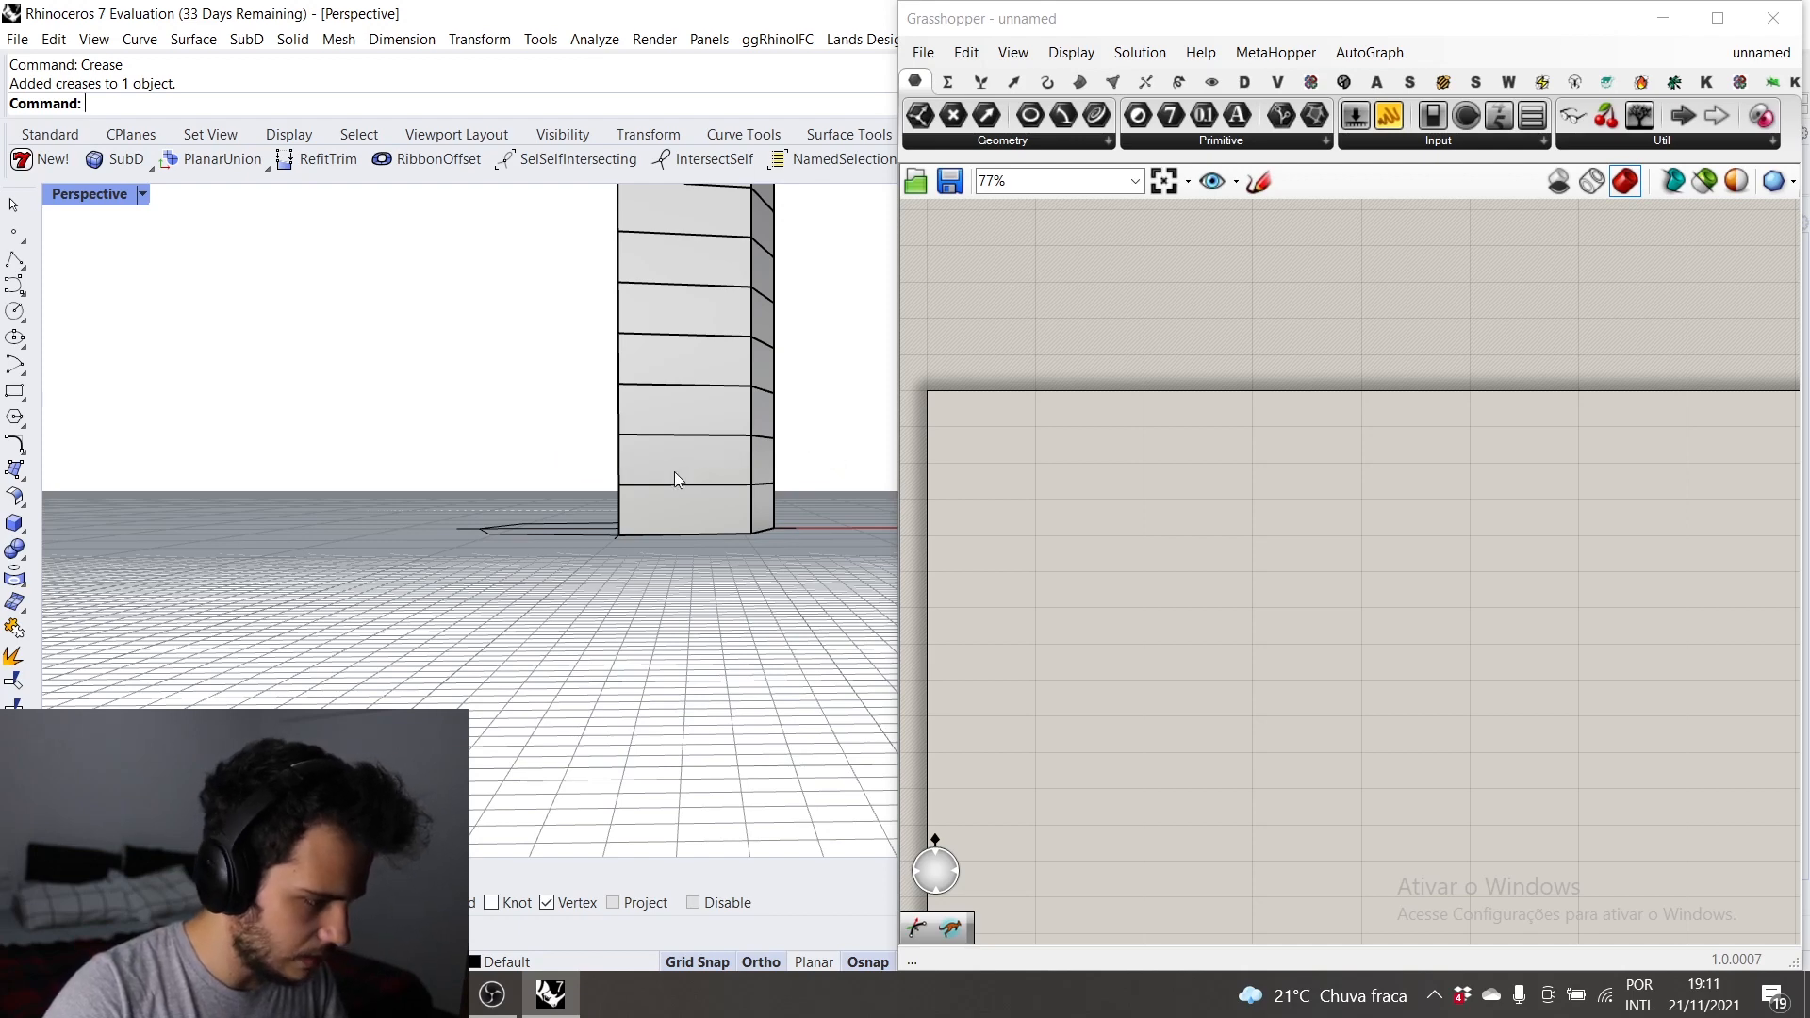
{"action": "left_click_drag", "start_coordinate": [834, 459], "coordinate": [543, 480], "text": "ctrl+shift"}
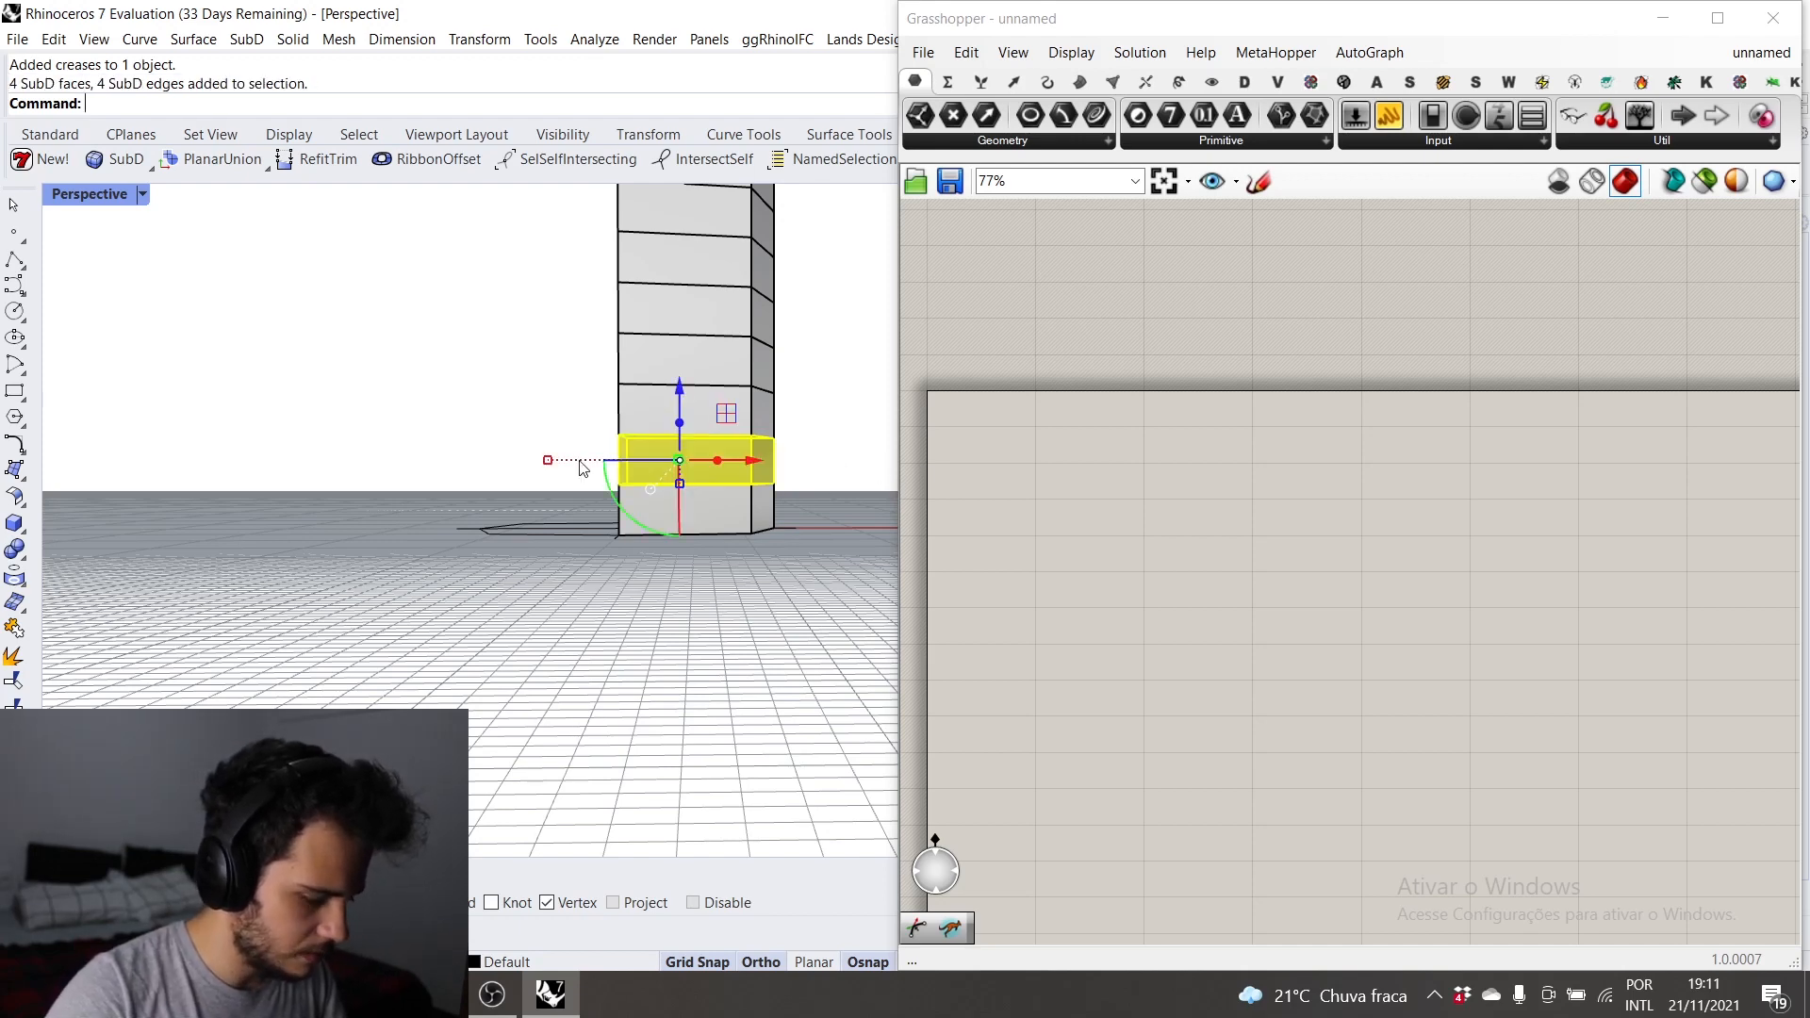
{"action": "key", "text": "Delete"}
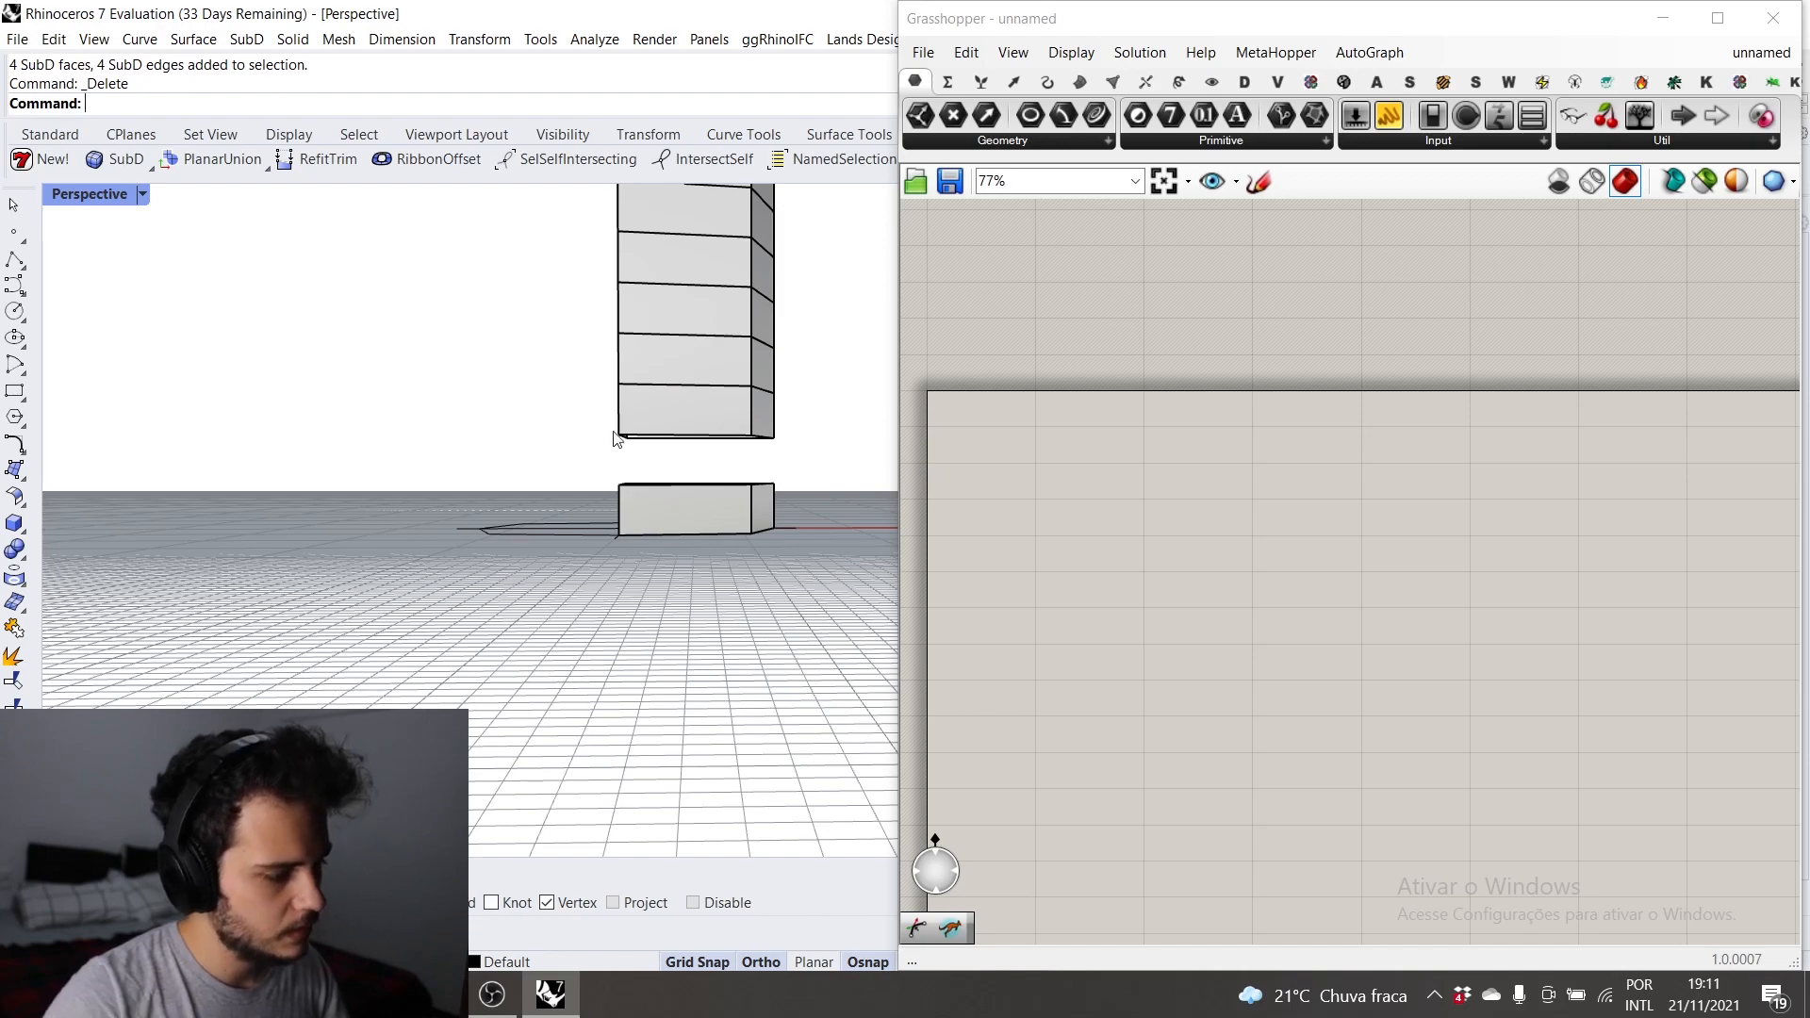
{"action": "left_click_drag", "start_coordinate": [811, 367], "coordinate": [511, 315], "text": "ctrl+shift"}
{"action": "key", "text": "Delete"}
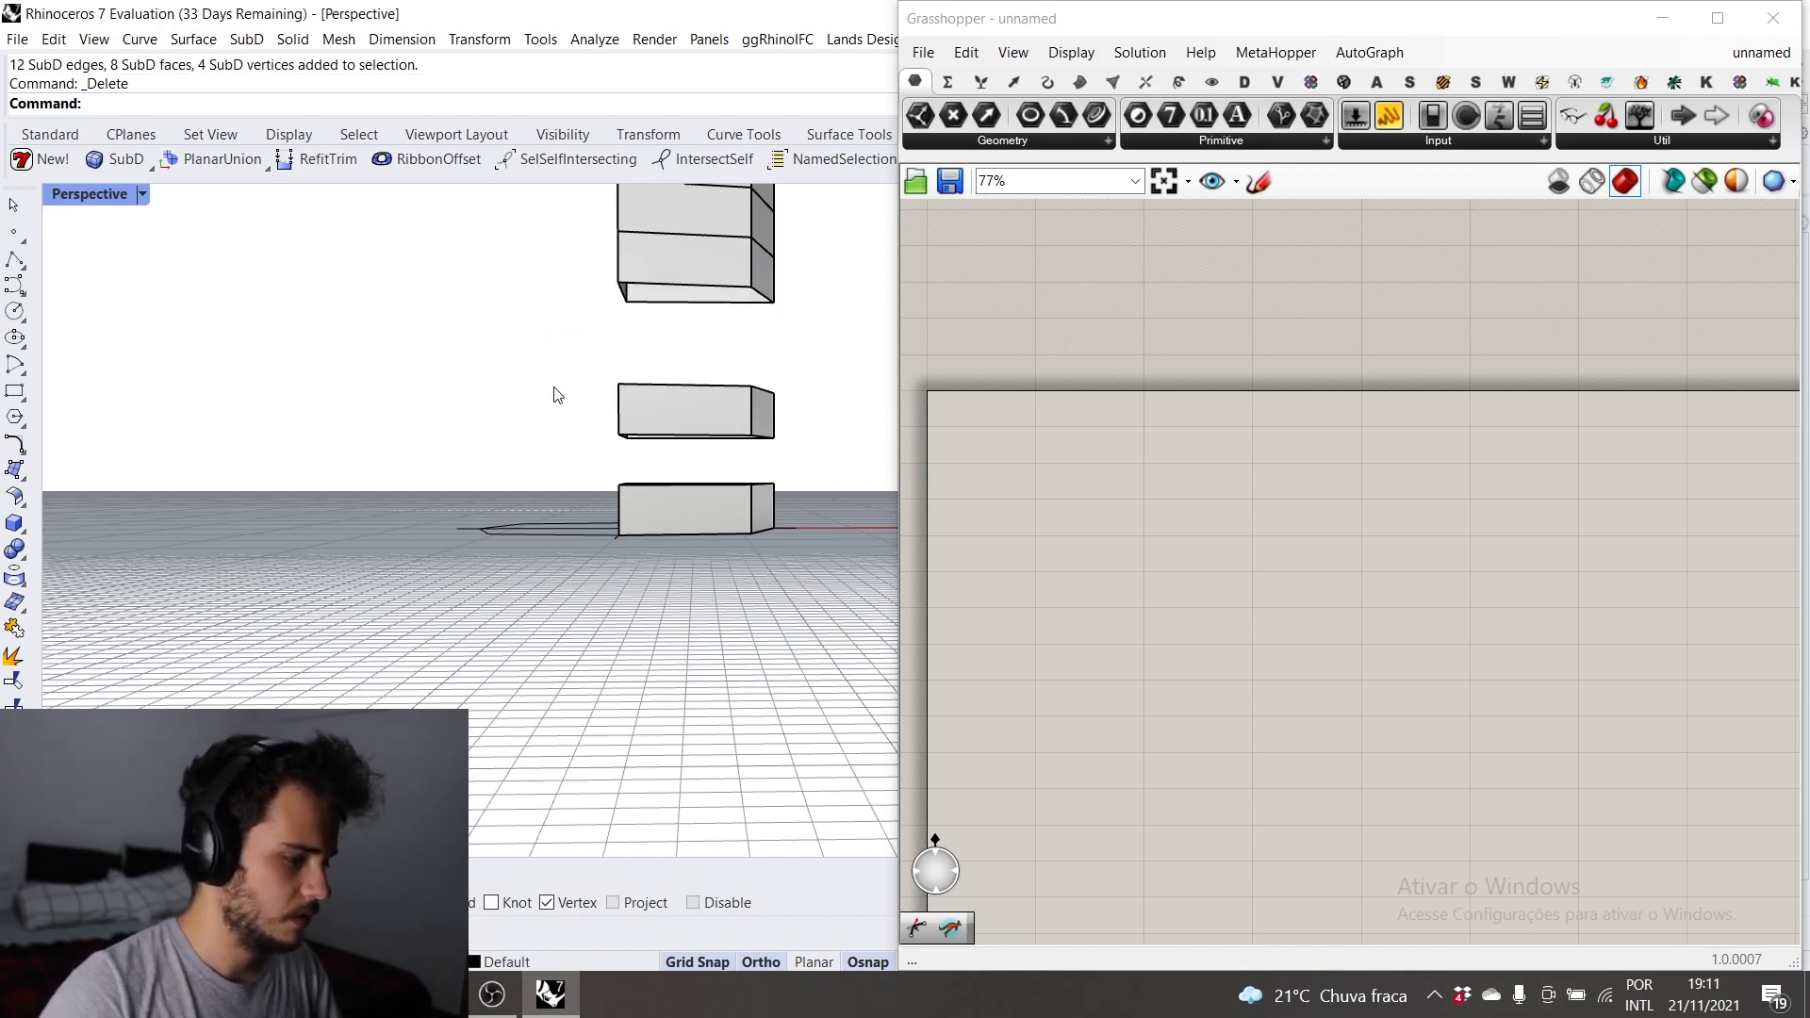
Step: Bridge the top edges of the middle SubD block to the open bottom edges of the upper block
{"action": "right_click_drag", "start_coordinate": [557, 392], "coordinate": [568, 407]}
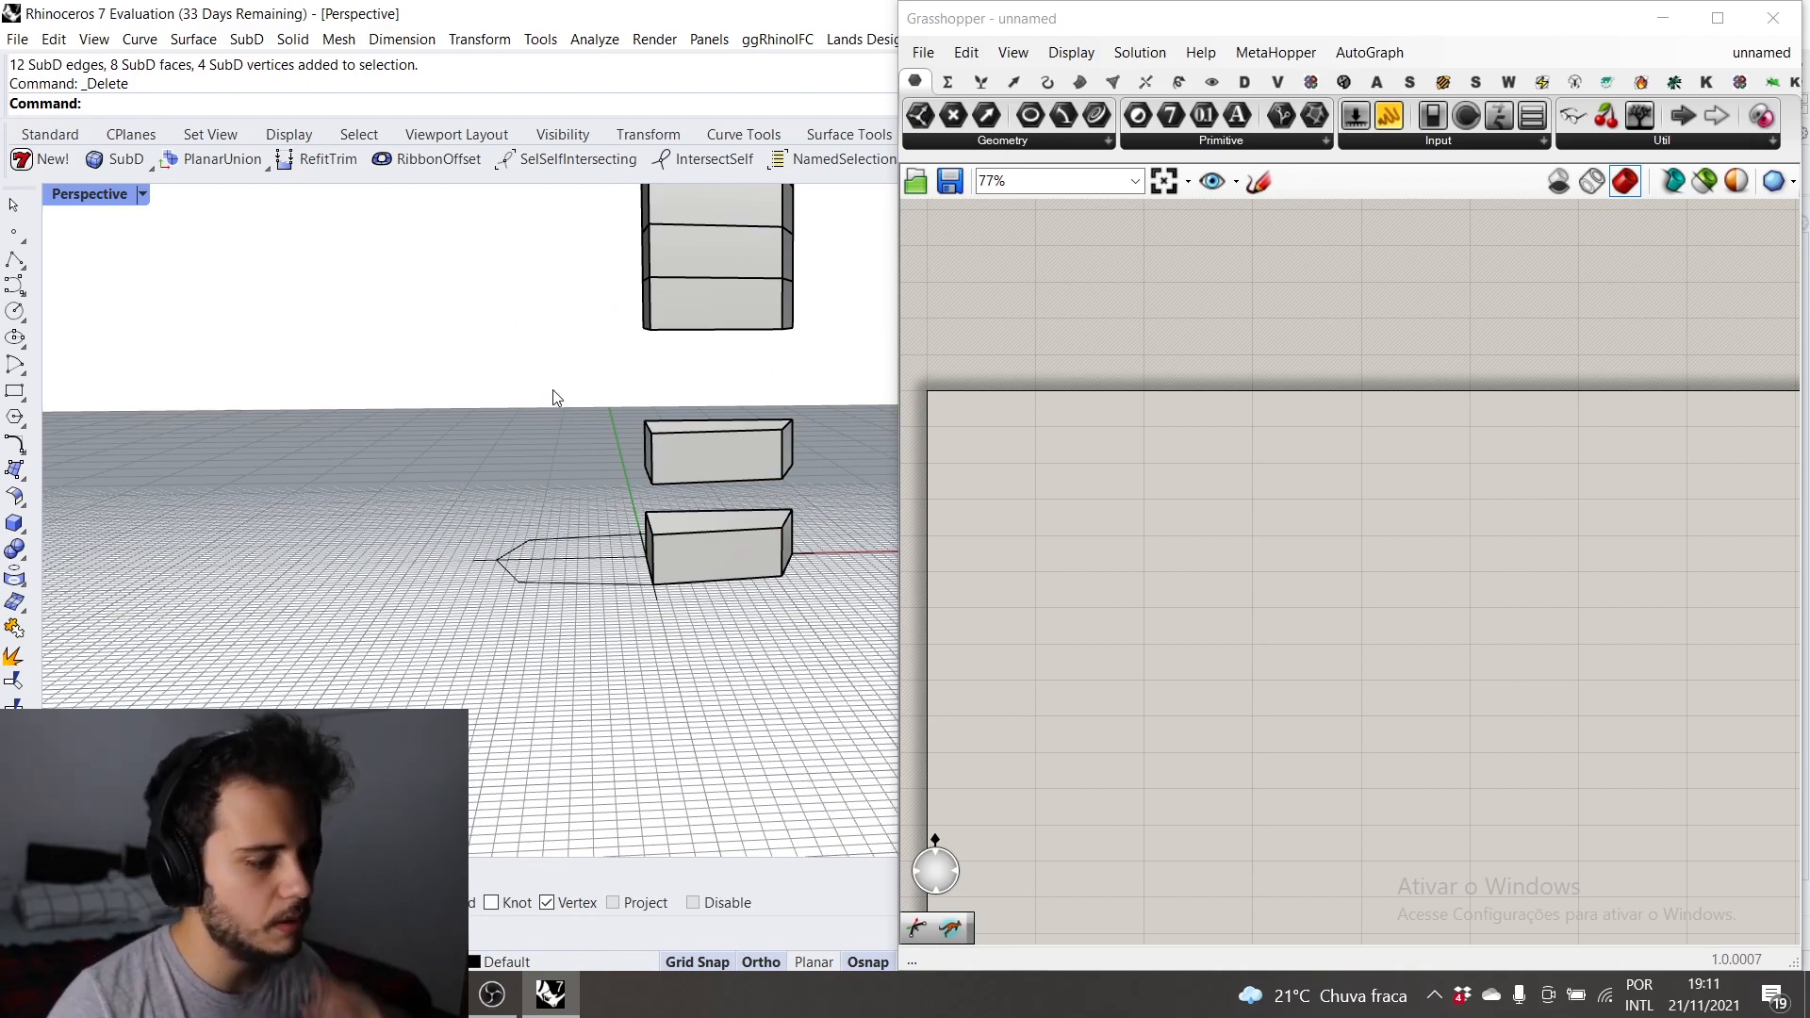
{"action": "right_click_drag", "start_coordinate": [557, 389], "coordinate": [531, 390]}
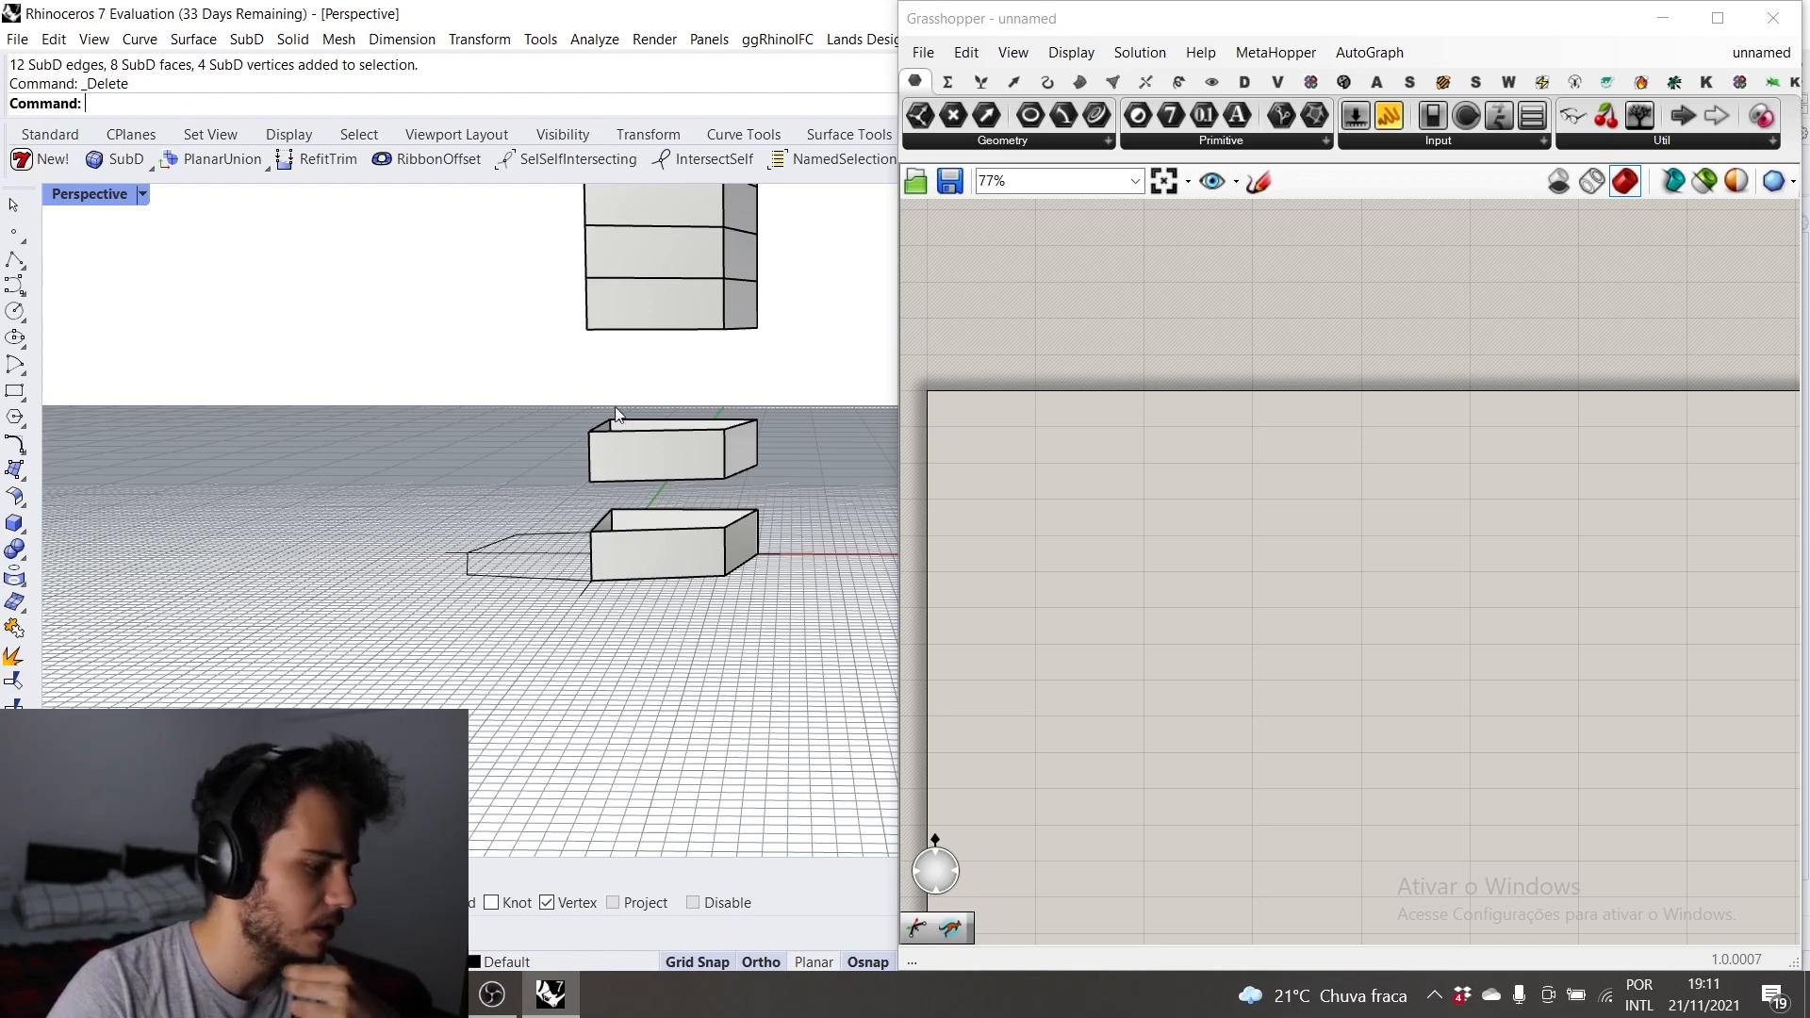
{"action": "right_click_drag", "start_coordinate": [648, 413], "coordinate": [659, 419]}
{"action": "type", "text": "Bridge"}
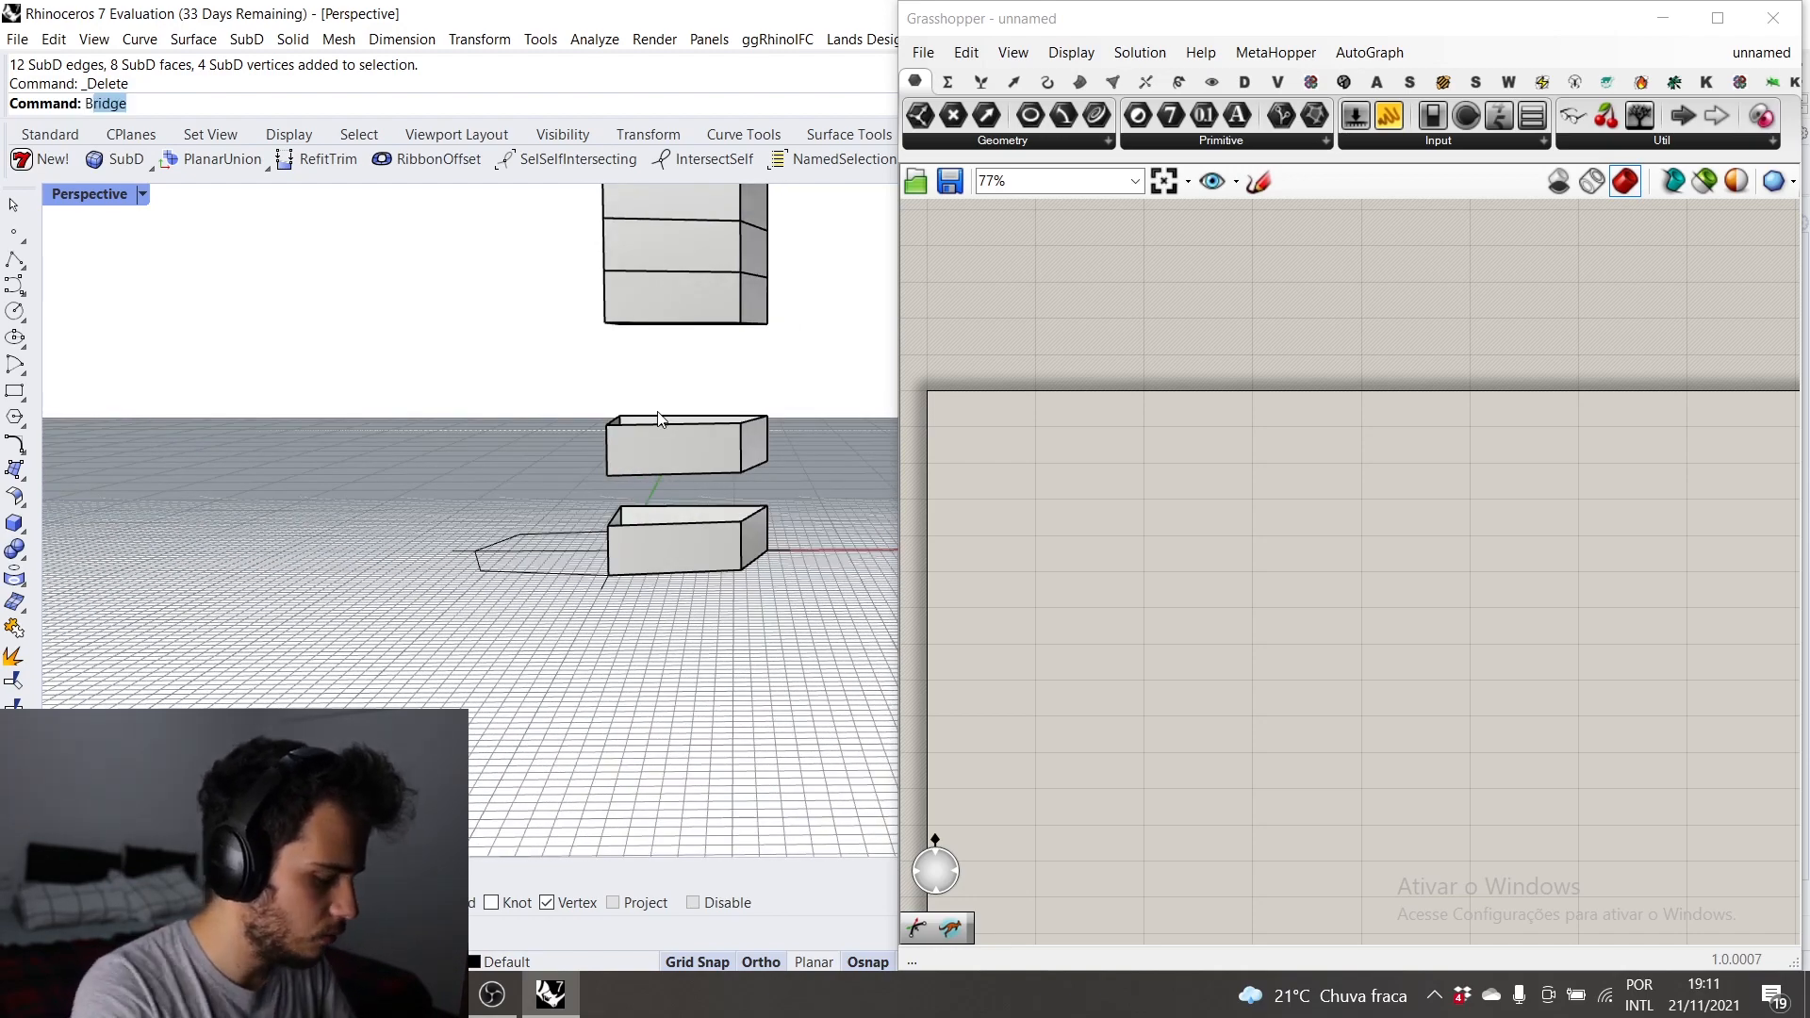
{"action": "key", "text": "Return"}
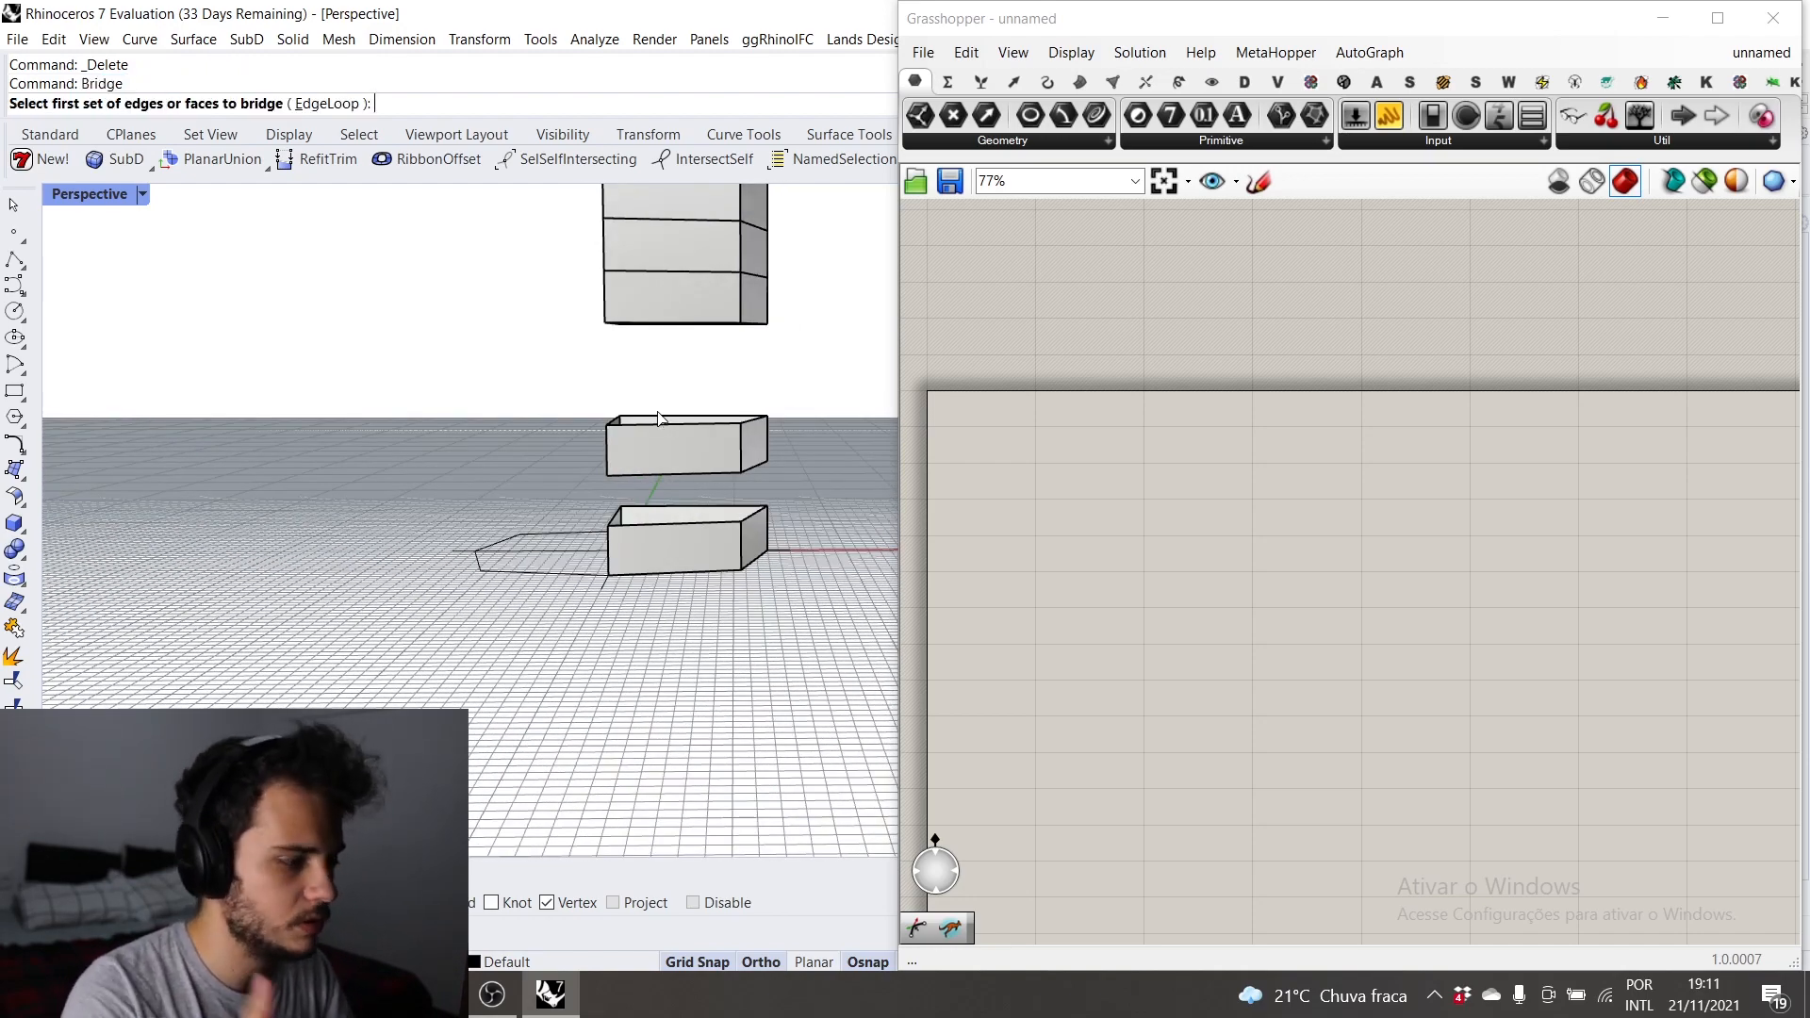
{"action": "mouse_move", "coordinate": [658, 419]}
{"action": "right_mouse_down"}
{"action": "mouse_move", "coordinate": [675, 400]}
{"action": "mouse_move", "coordinate": [667, 412]}
{"action": "right_mouse_up"}
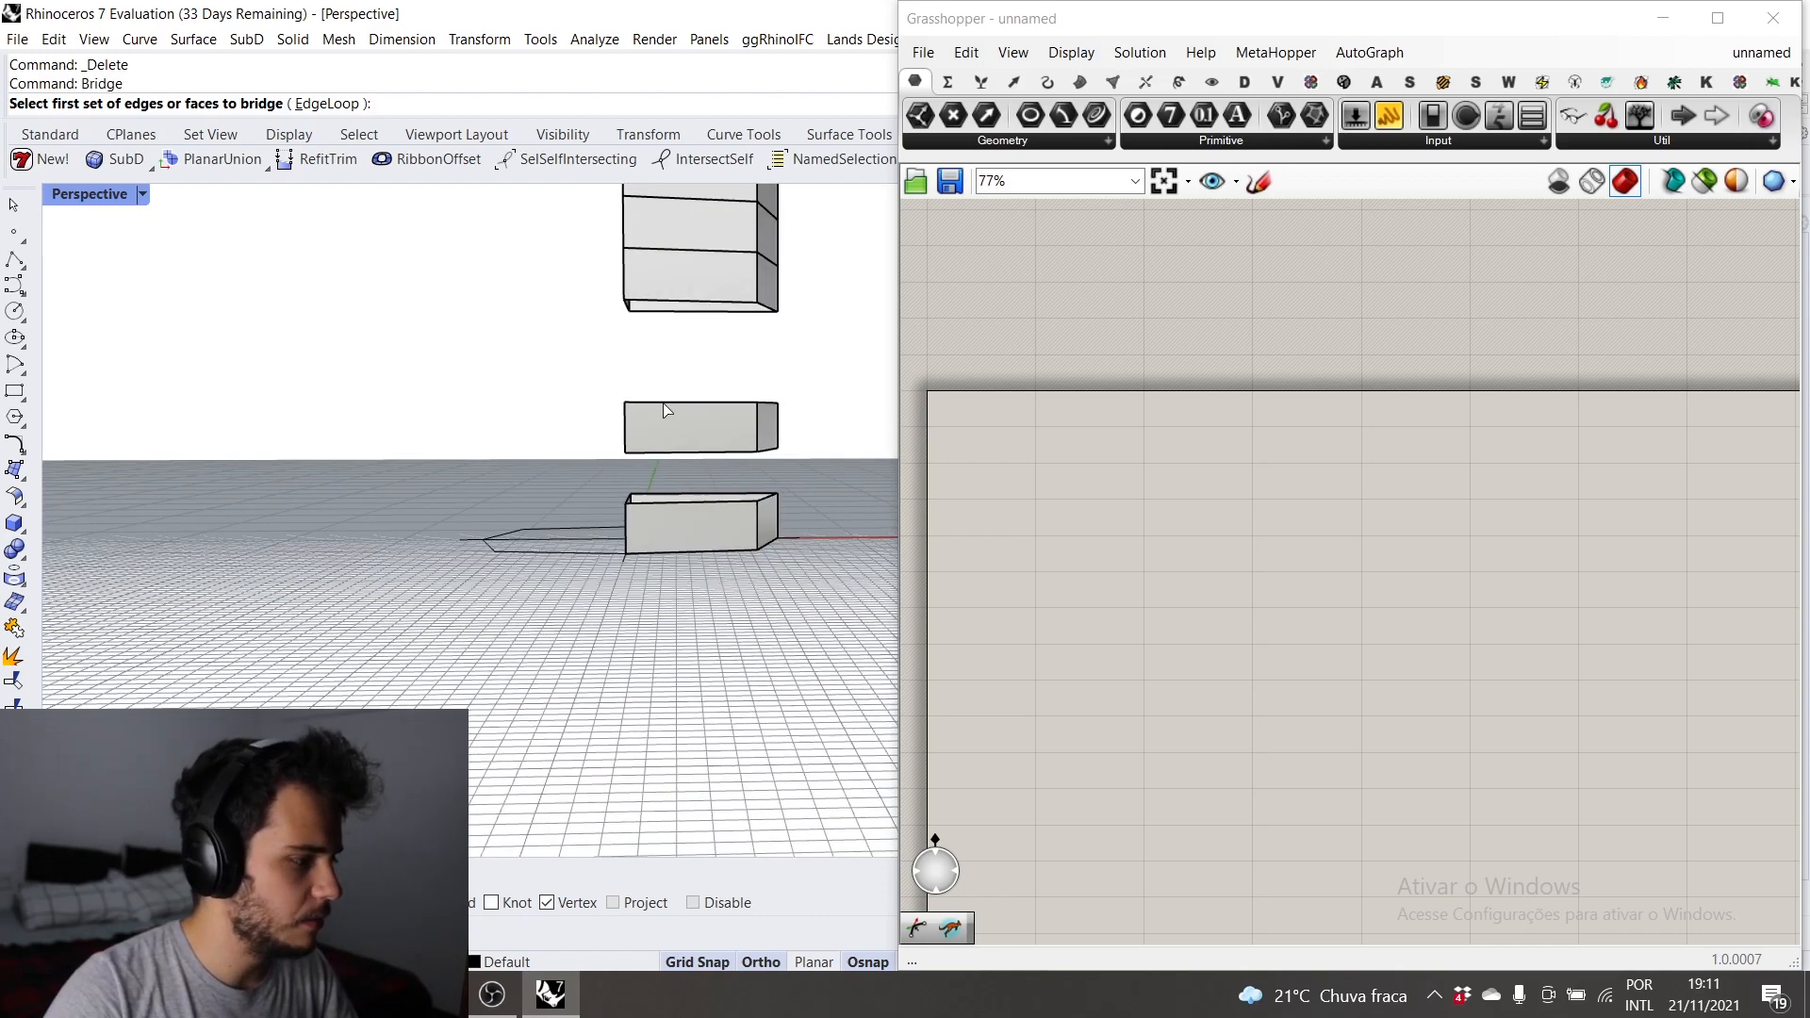
{"action": "scroll", "coordinate": [693, 358], "scroll_direction": "up", "scroll_amount": 2}
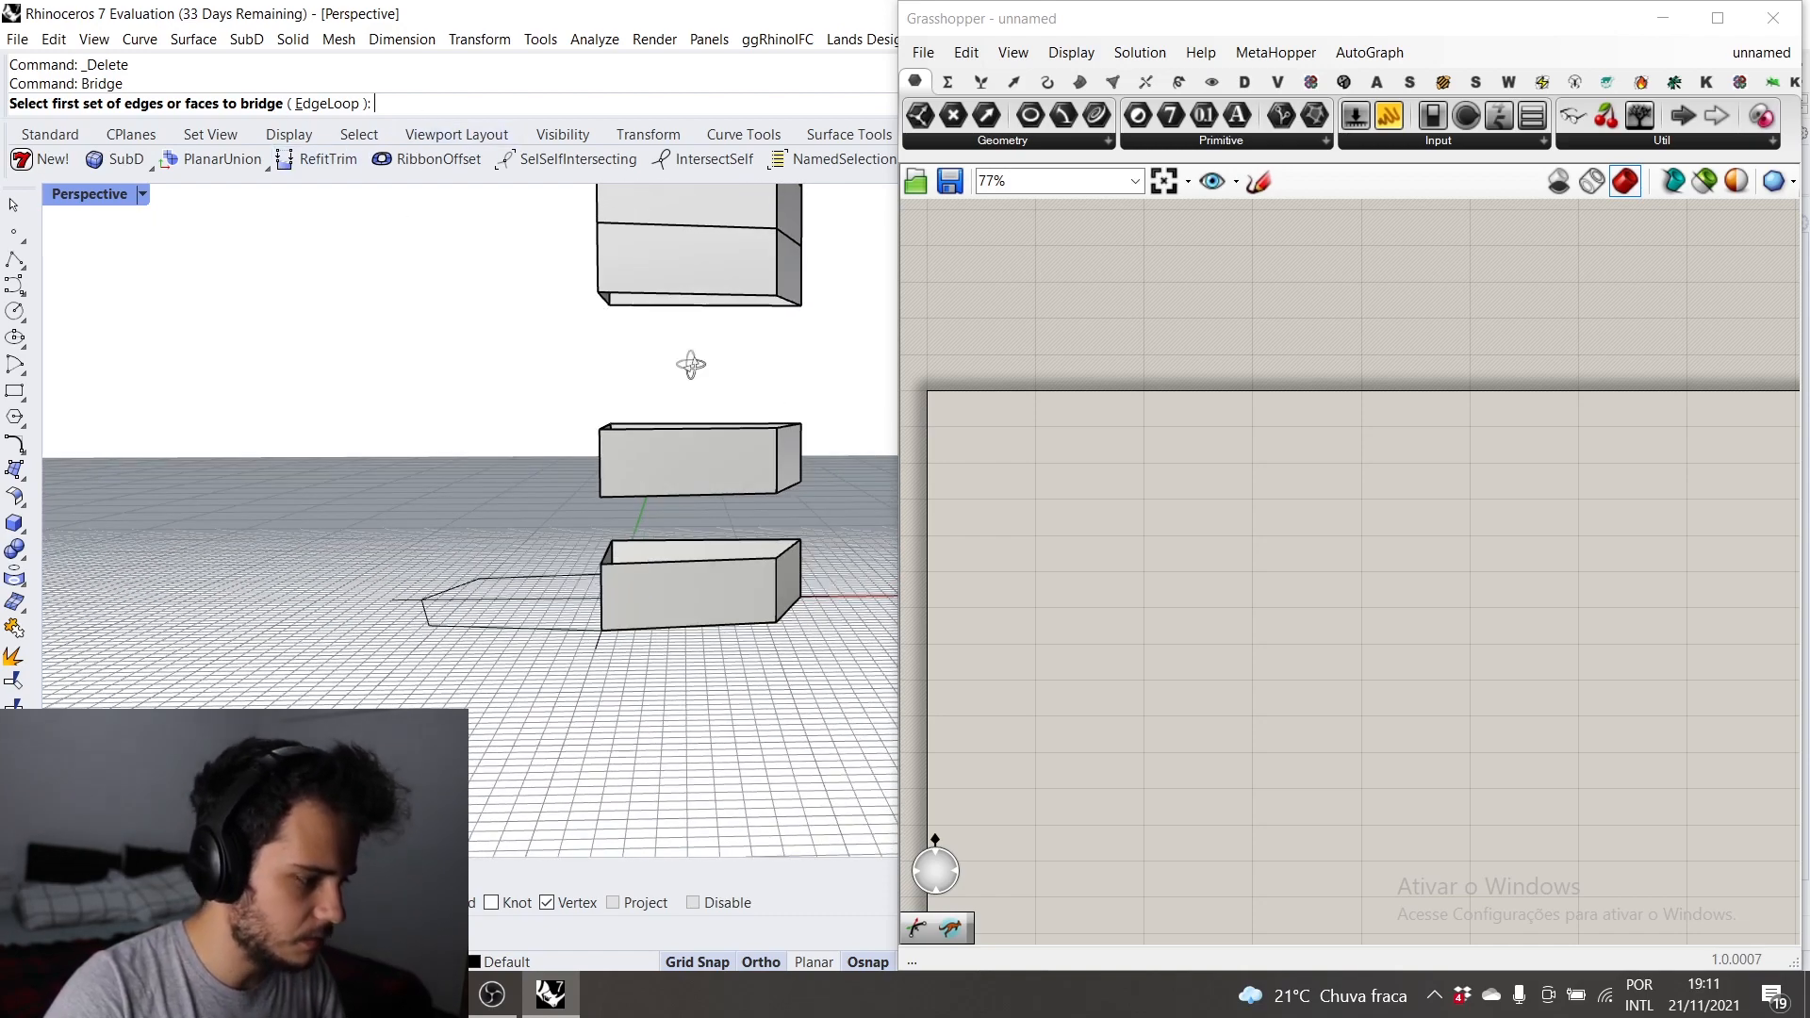
{"action": "left_click", "coordinate": [575, 392]}
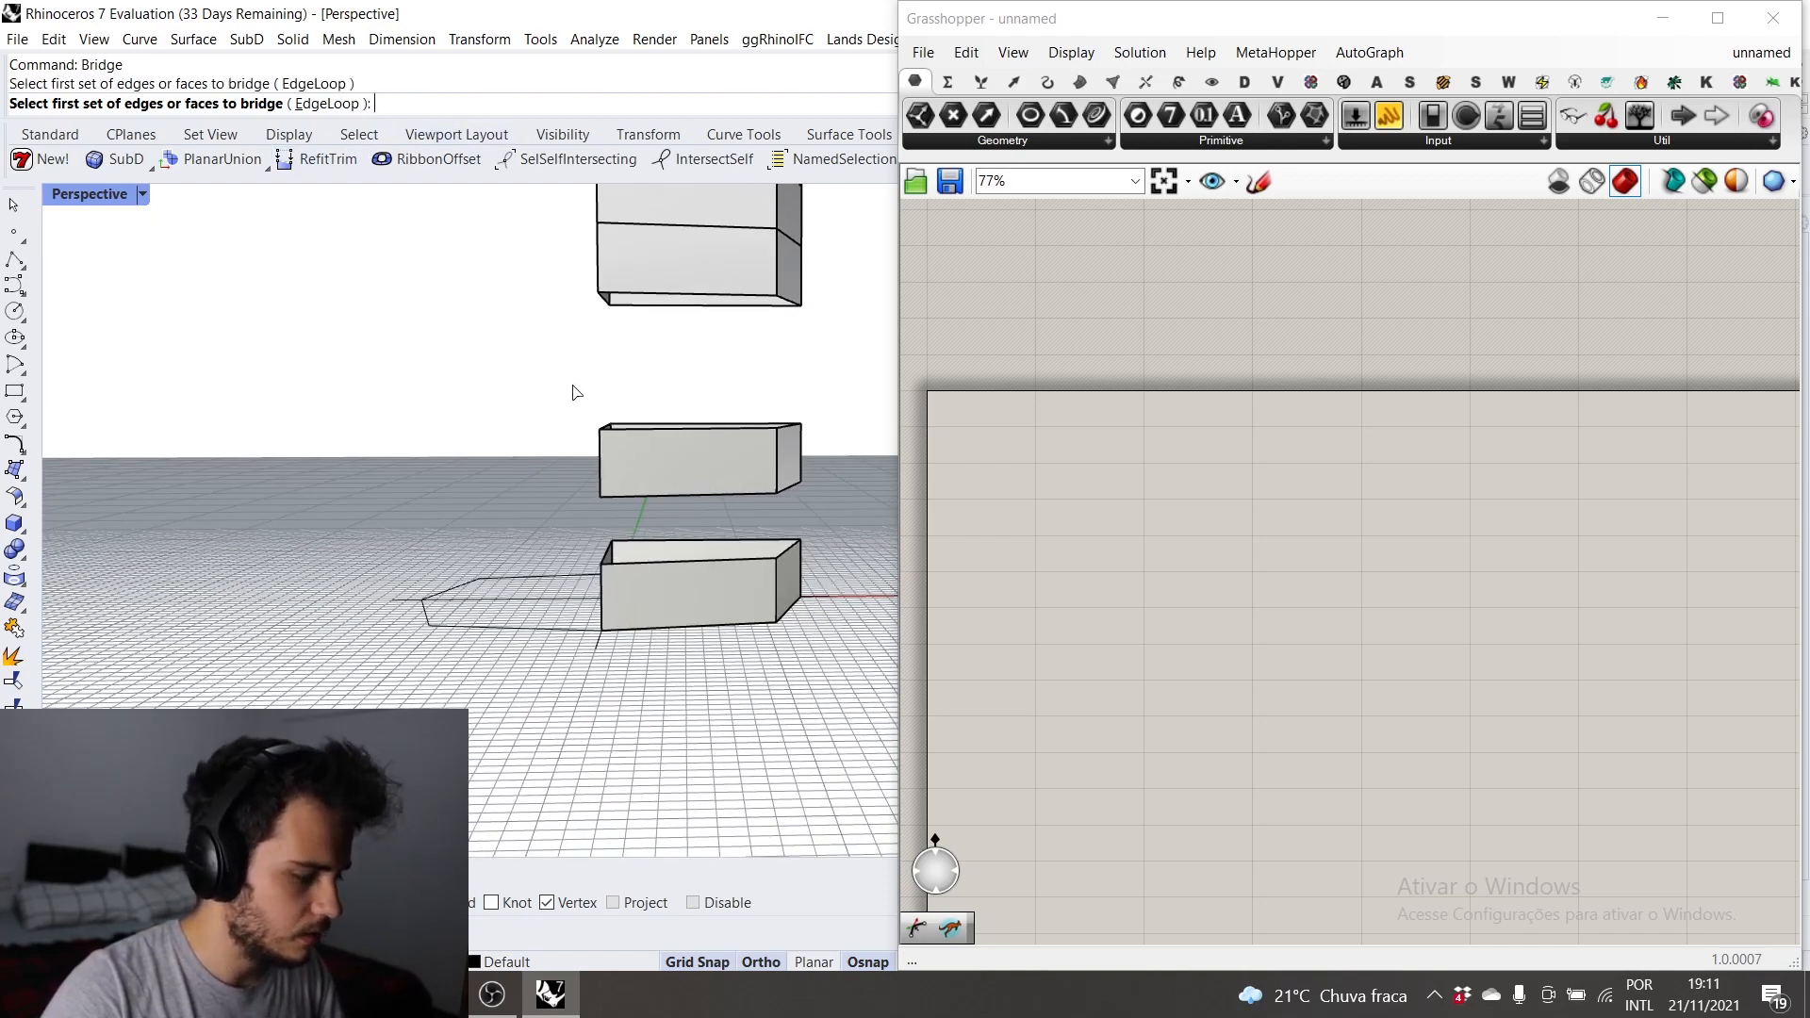
{"action": "left_click_drag", "start_coordinate": [487, 370], "coordinate": [885, 461]}
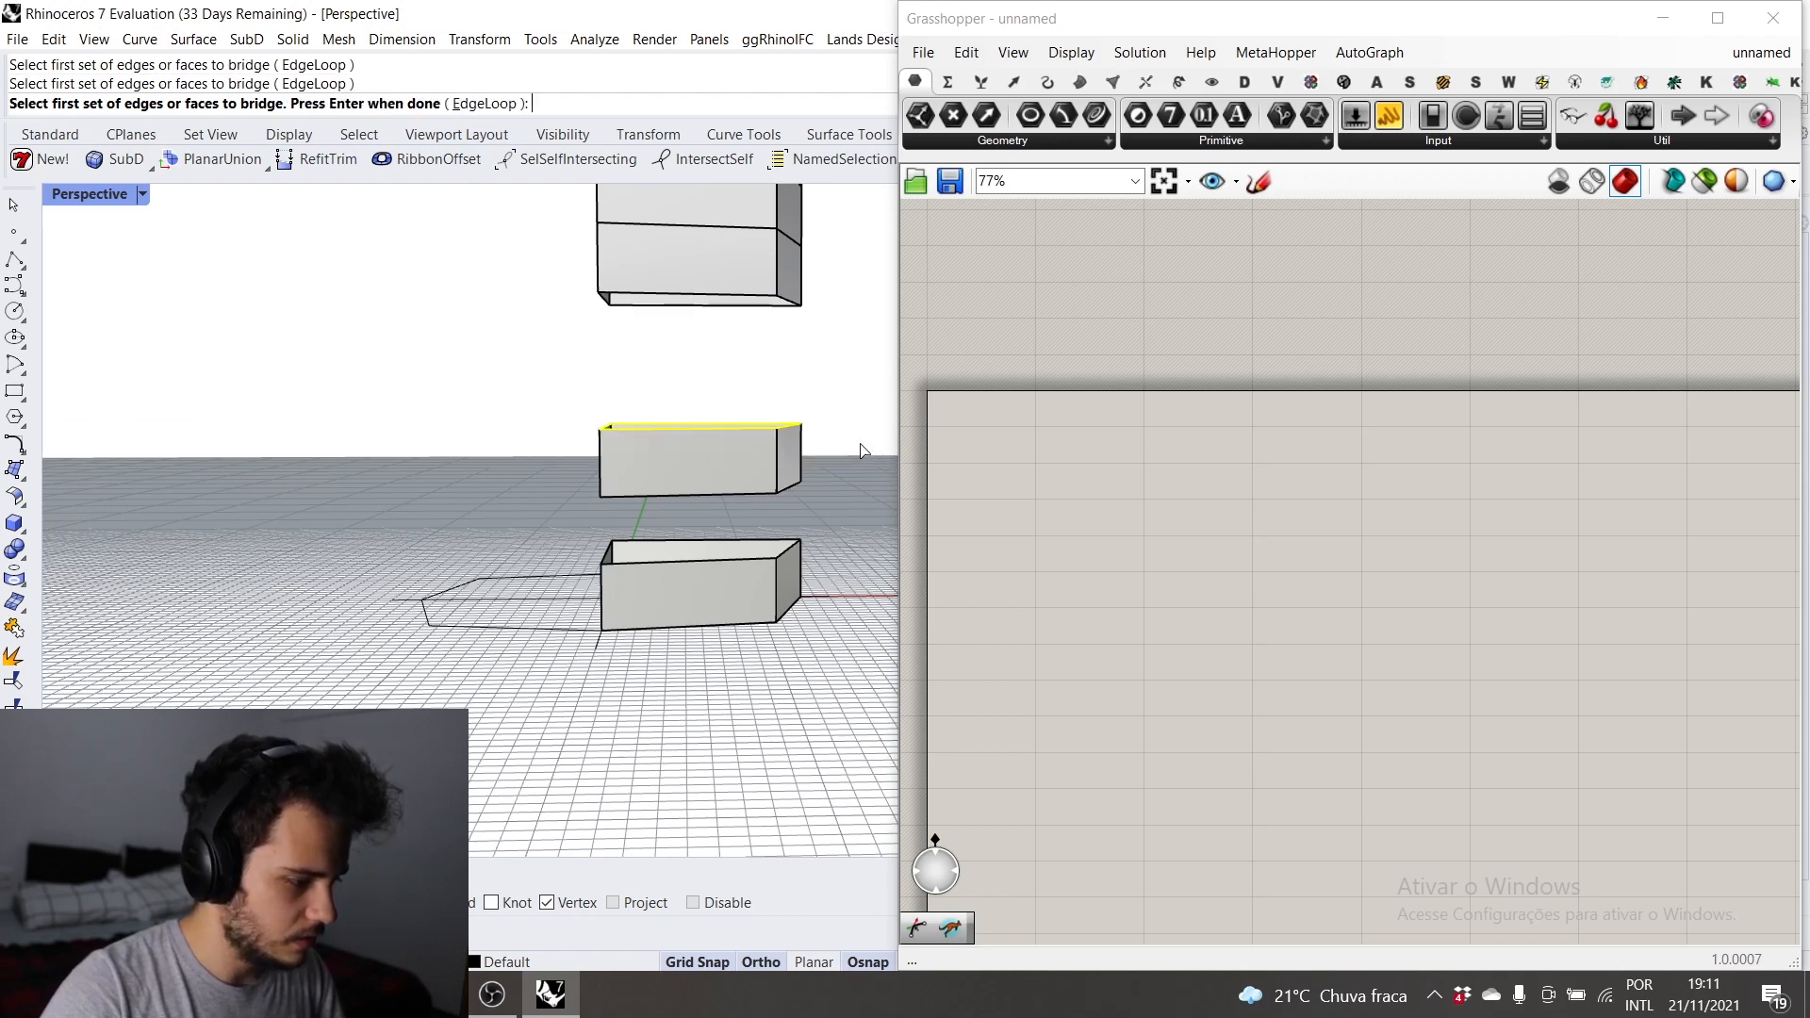
{"action": "key", "text": "Return"}
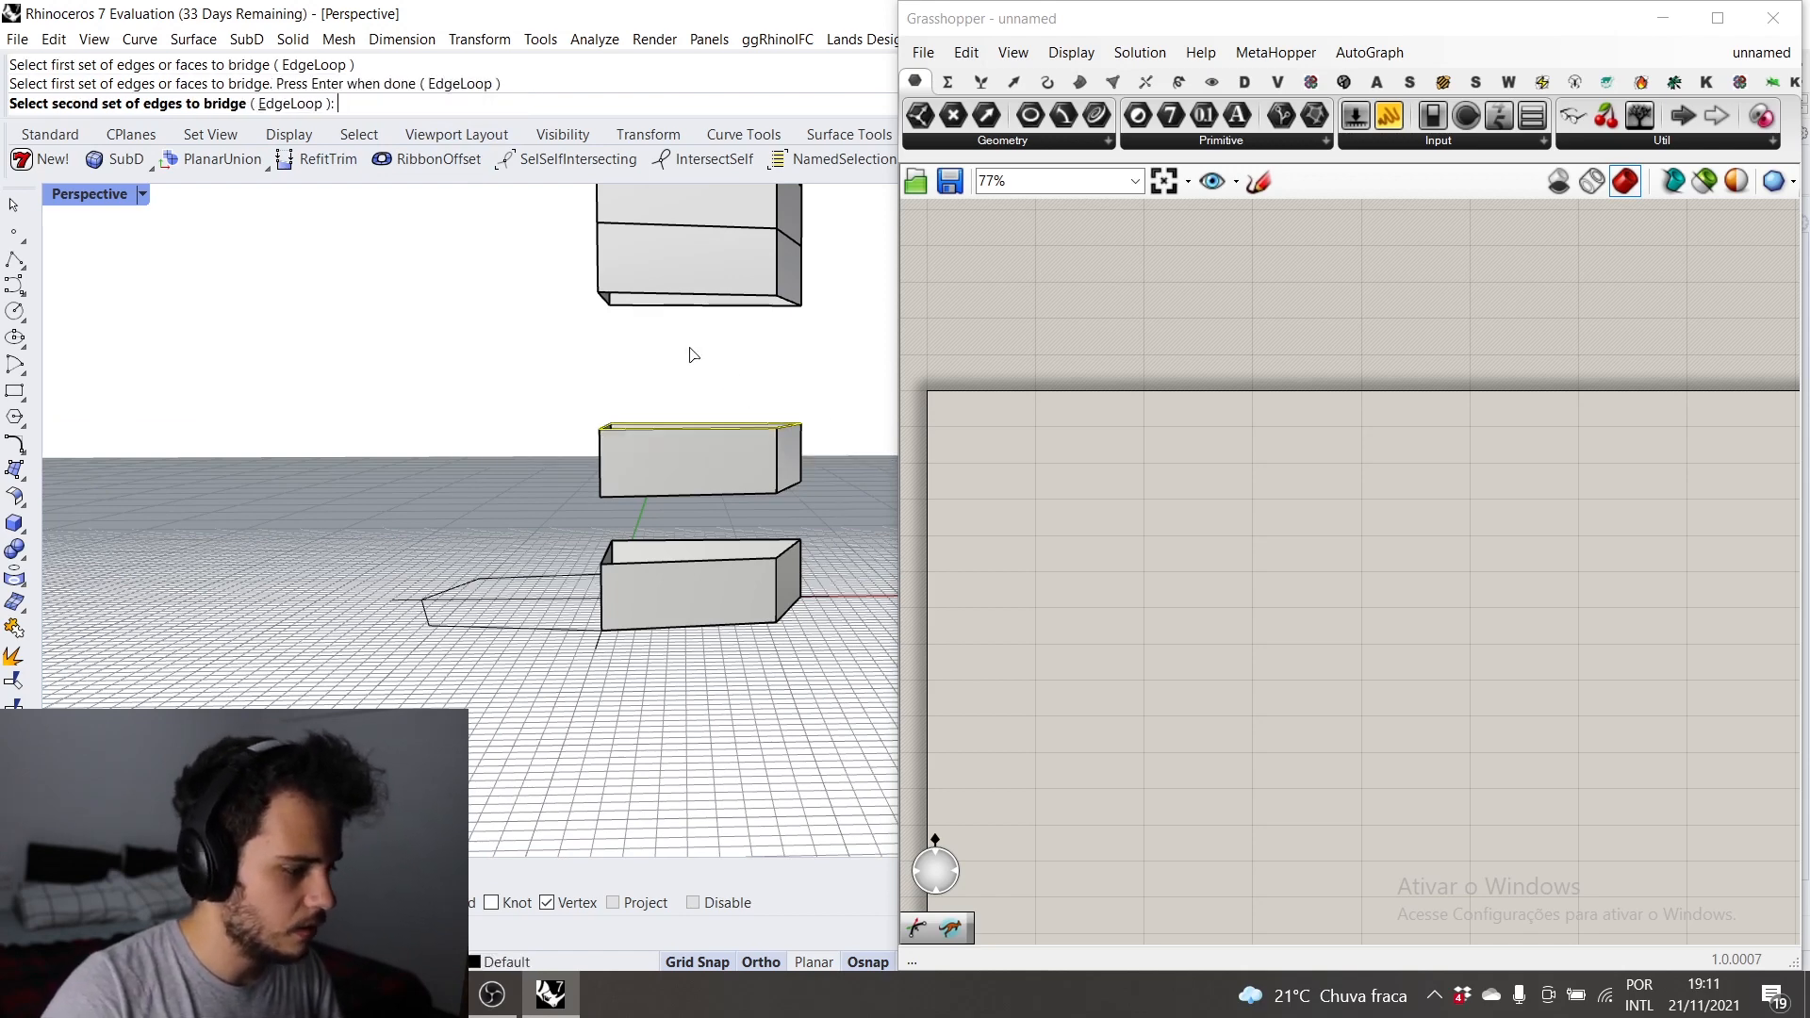
{"action": "left_click_drag", "start_coordinate": [506, 264], "coordinate": [851, 357]}
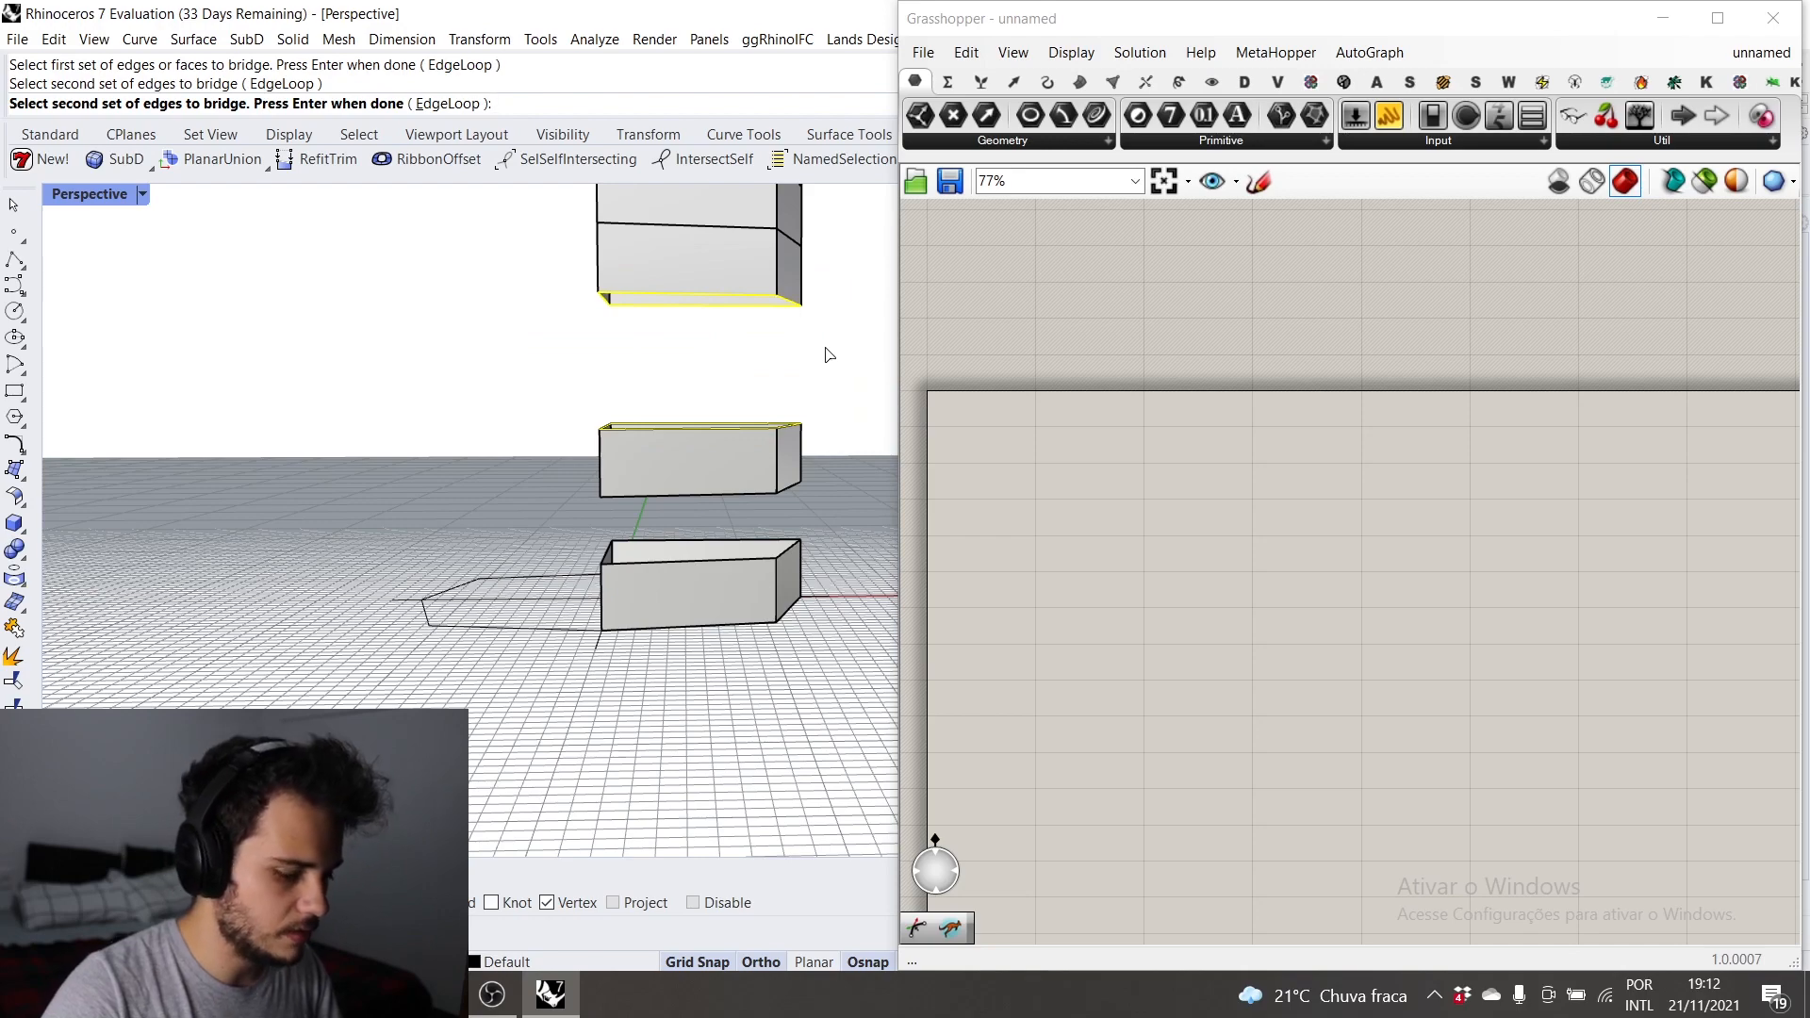
{"action": "key", "text": "Return"}
Step: Twist the bridge by shifting its end-point alignment one corner, and apply it with 1 segment, Join on, Crease off and 100% straightness
{"action": "right_click_drag", "start_coordinate": [415, 349], "coordinate": [471, 350]}
{"action": "right_click_drag", "start_coordinate": [747, 323], "coordinate": [679, 364]}
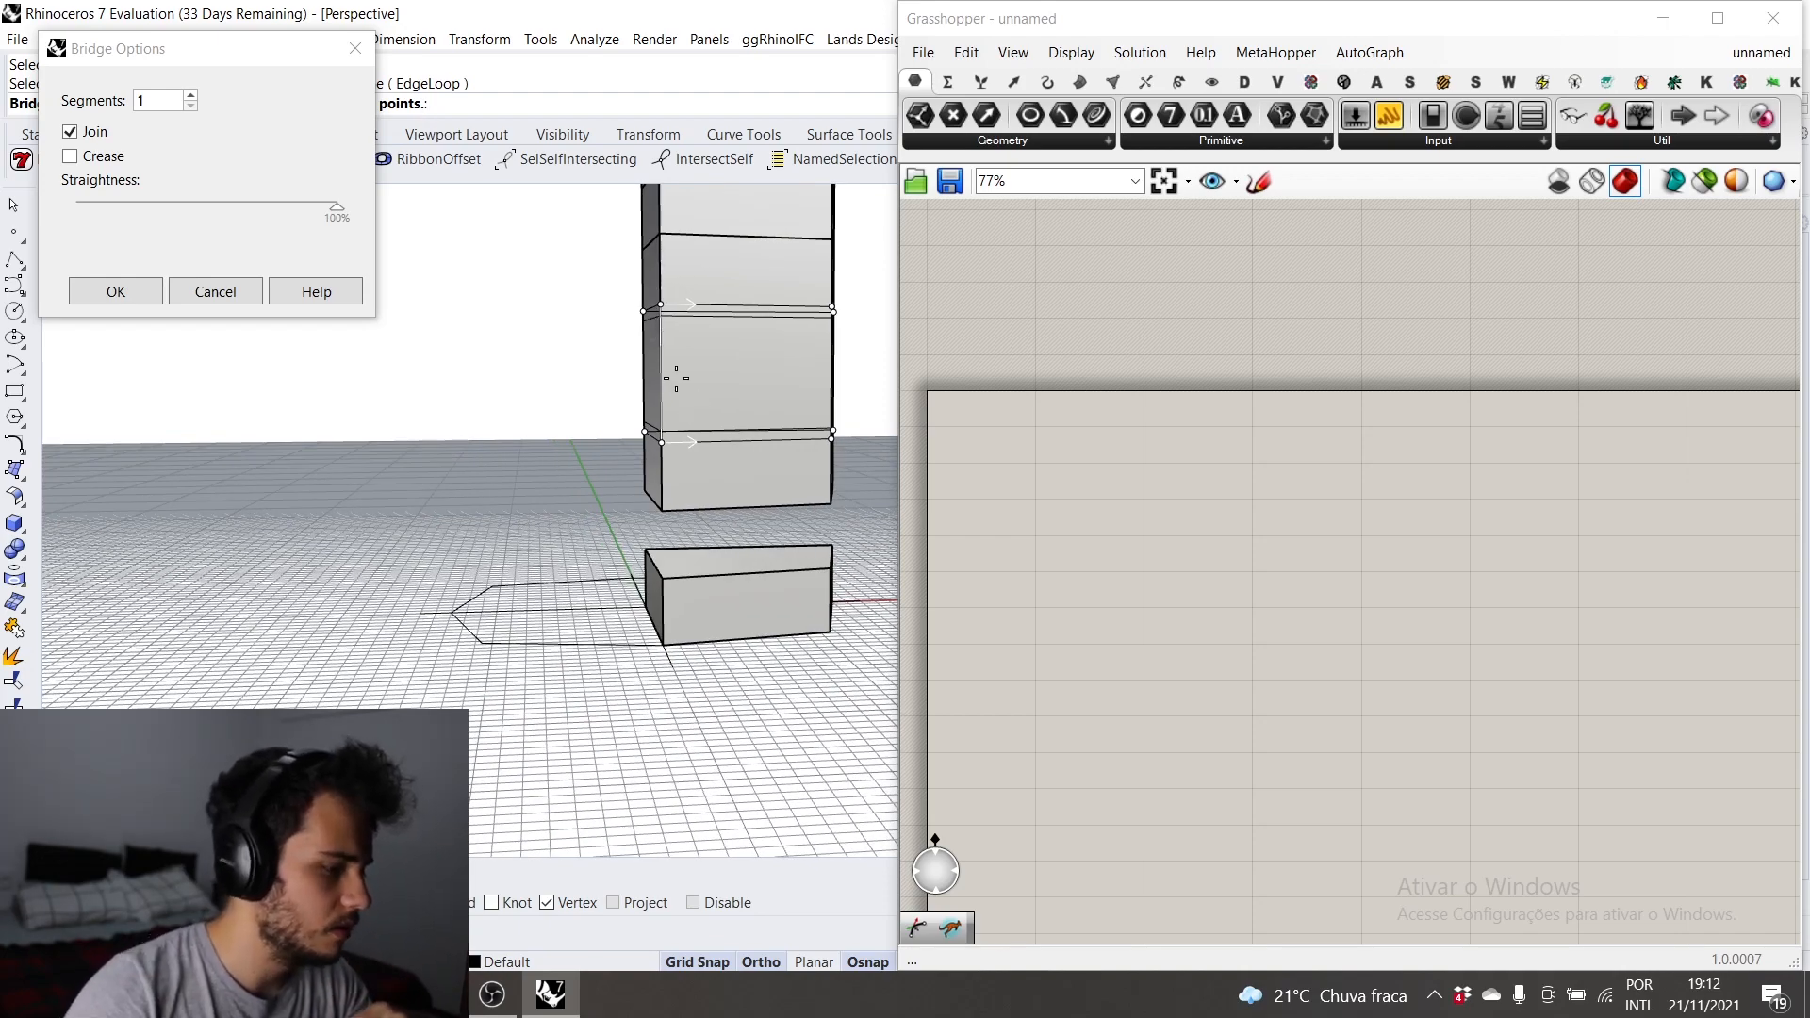
{"action": "right_click_drag", "start_coordinate": [676, 379], "coordinate": [693, 340]}
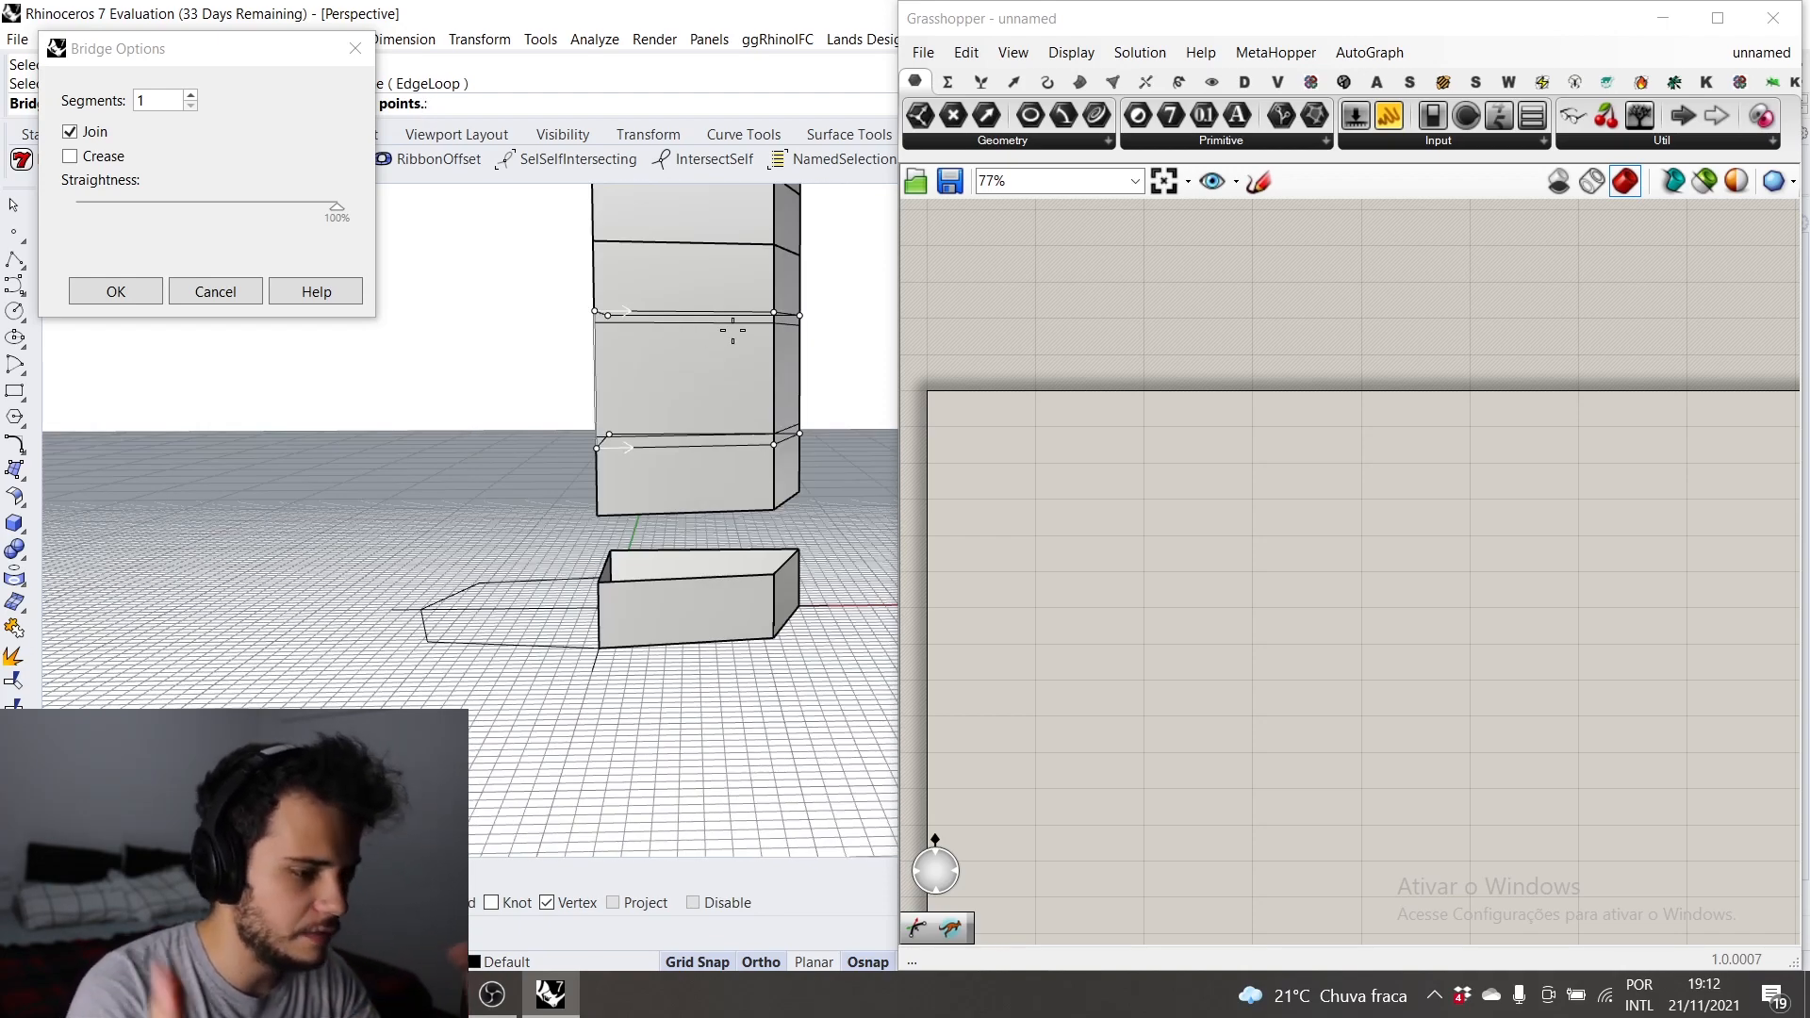
{"action": "left_click", "coordinate": [774, 313]}
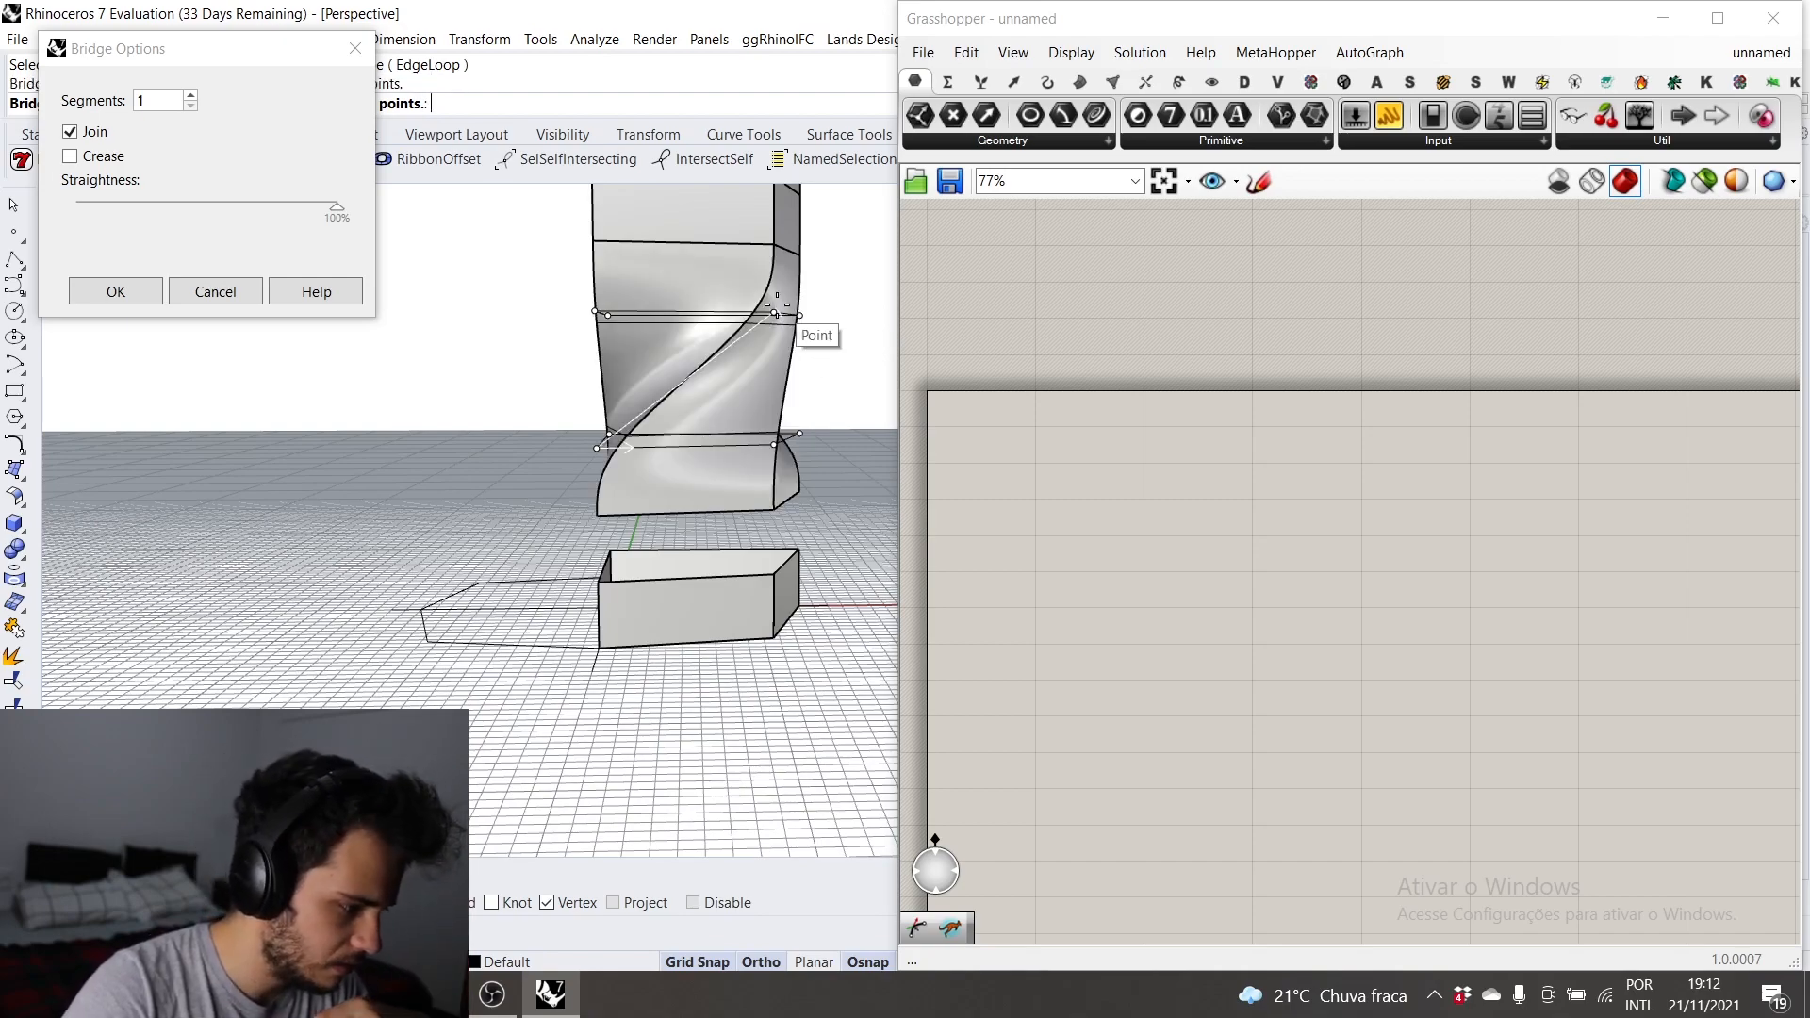
{"action": "right_click_drag", "start_coordinate": [490, 537], "coordinate": [762, 424]}
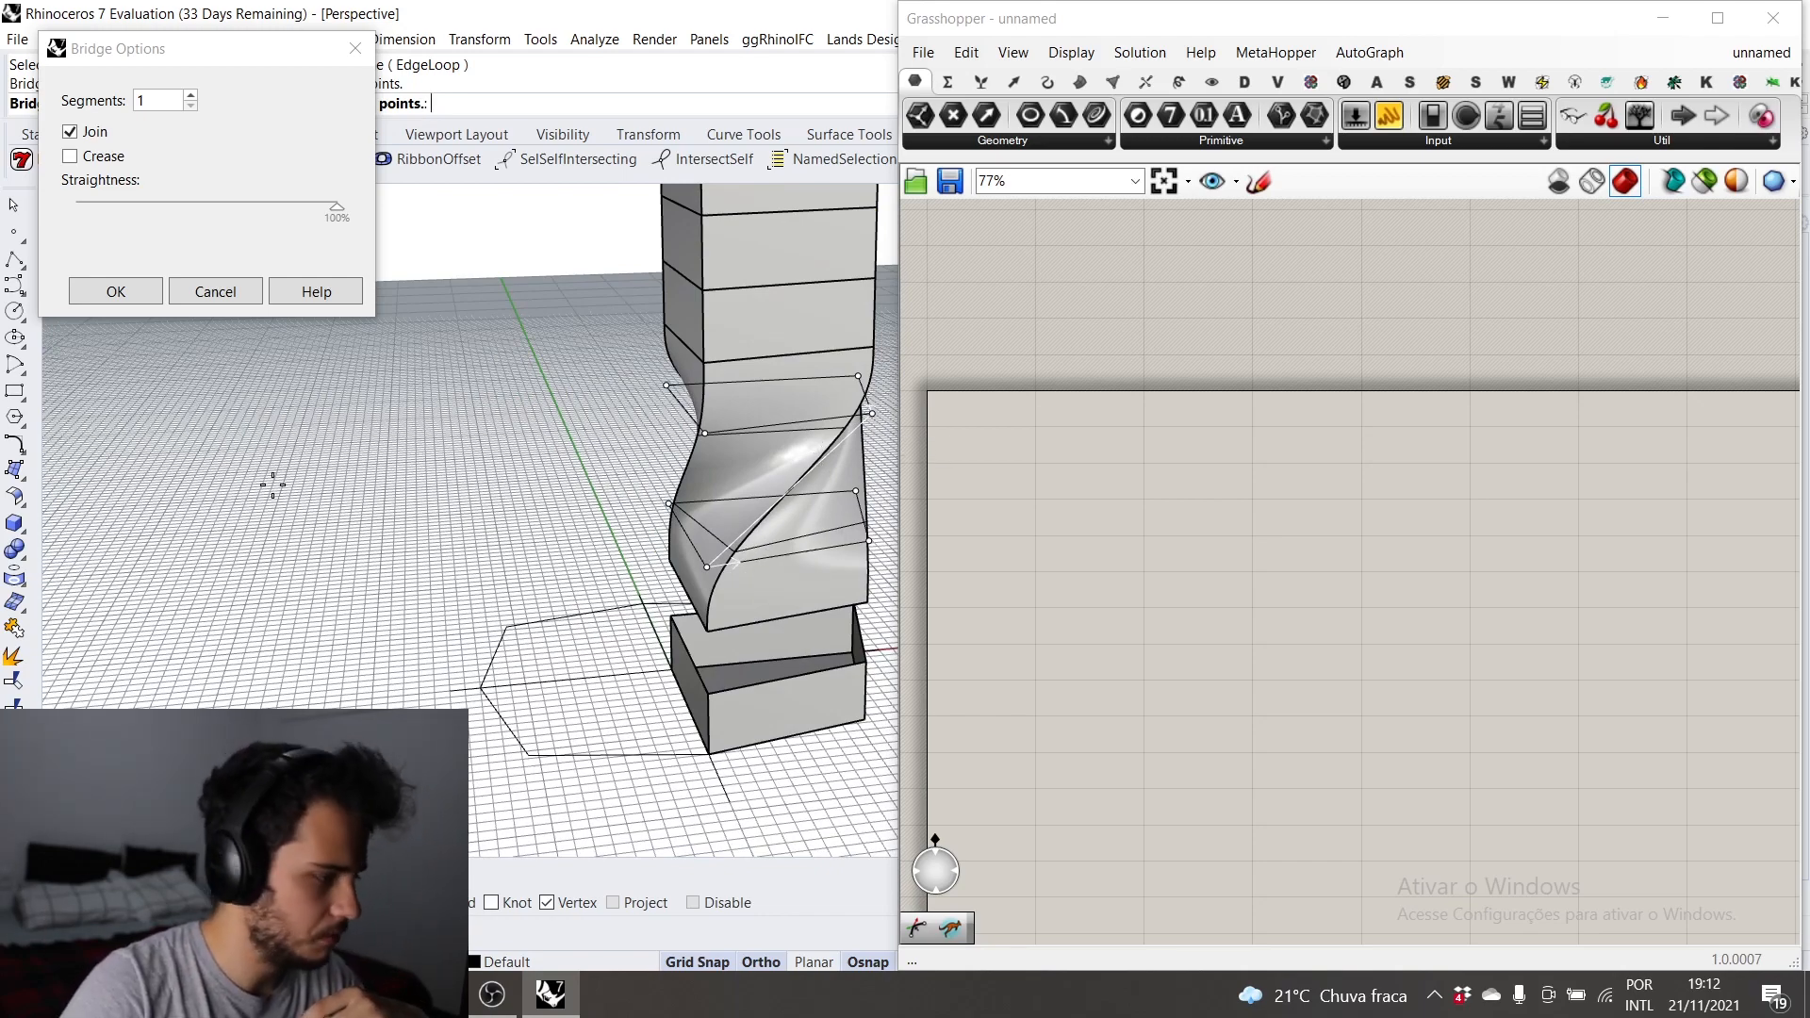
{"action": "right_click_drag", "start_coordinate": [273, 485], "coordinate": [247, 459]}
{"action": "left_click", "coordinate": [134, 292]}
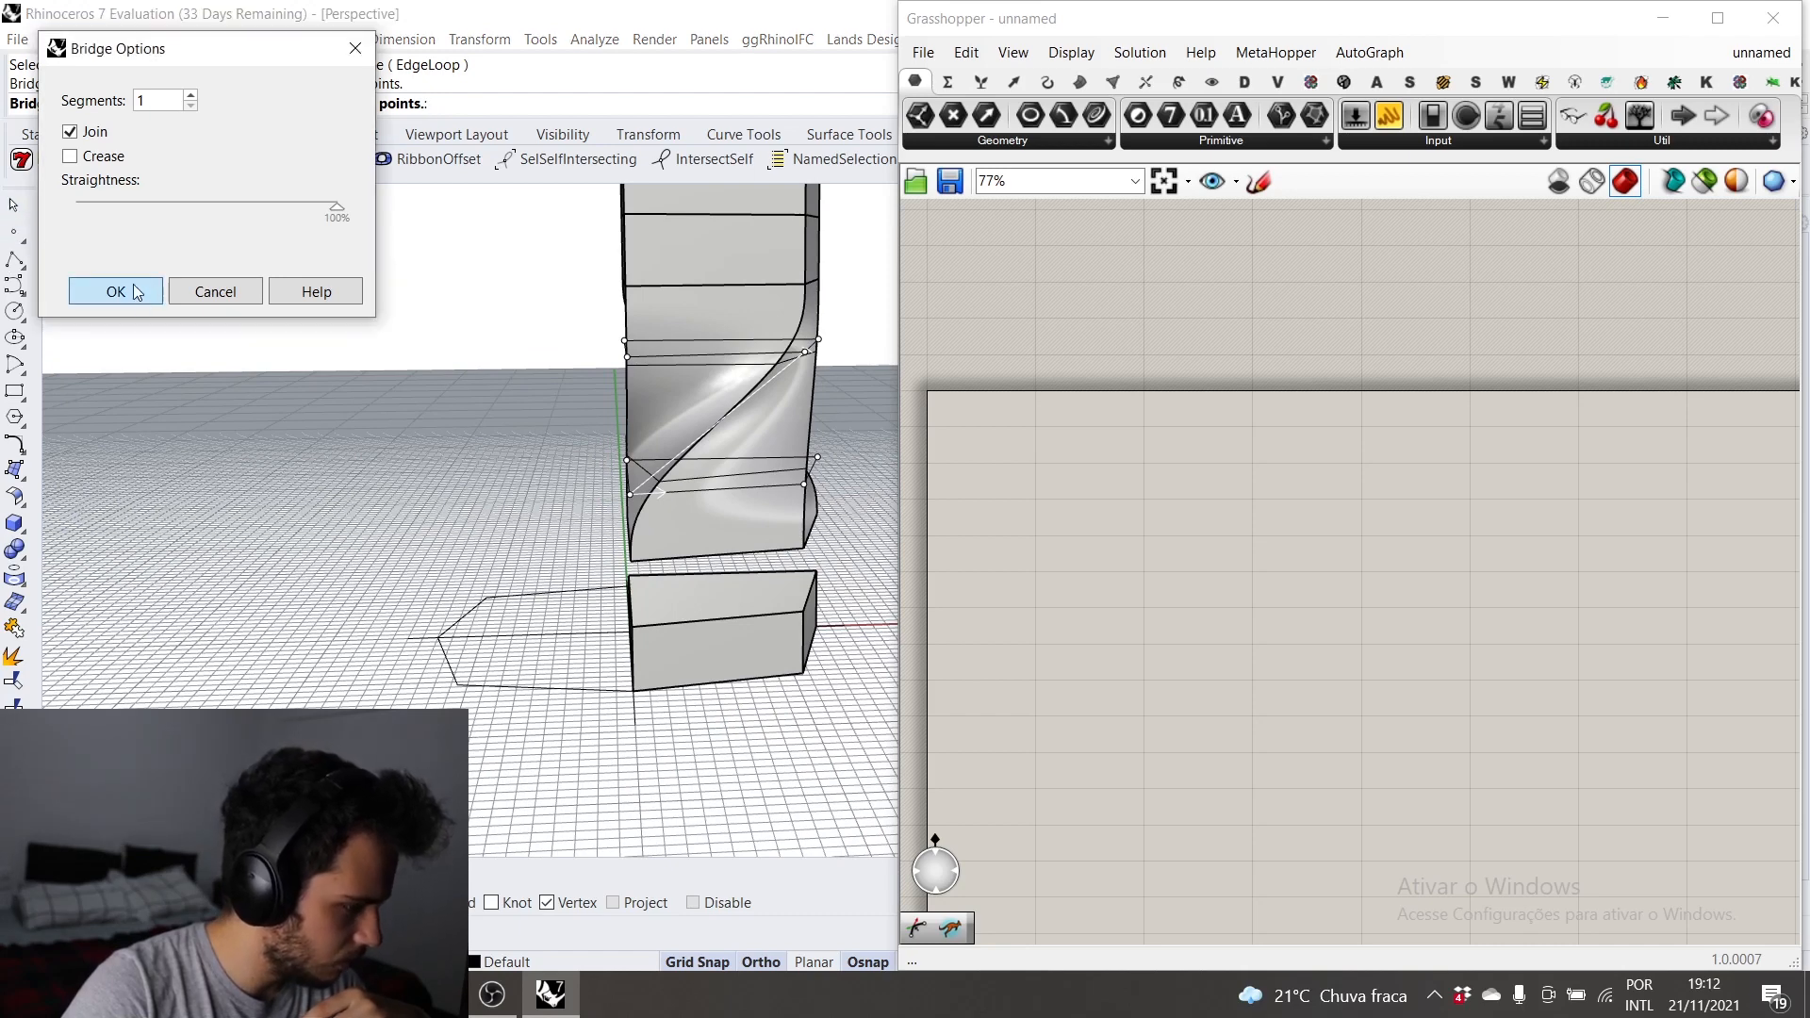
Step: Bridge the top edges of the base block to the open bottom edges of the twisted section above
{"action": "right_click_drag", "start_coordinate": [386, 469], "coordinate": [383, 441]}
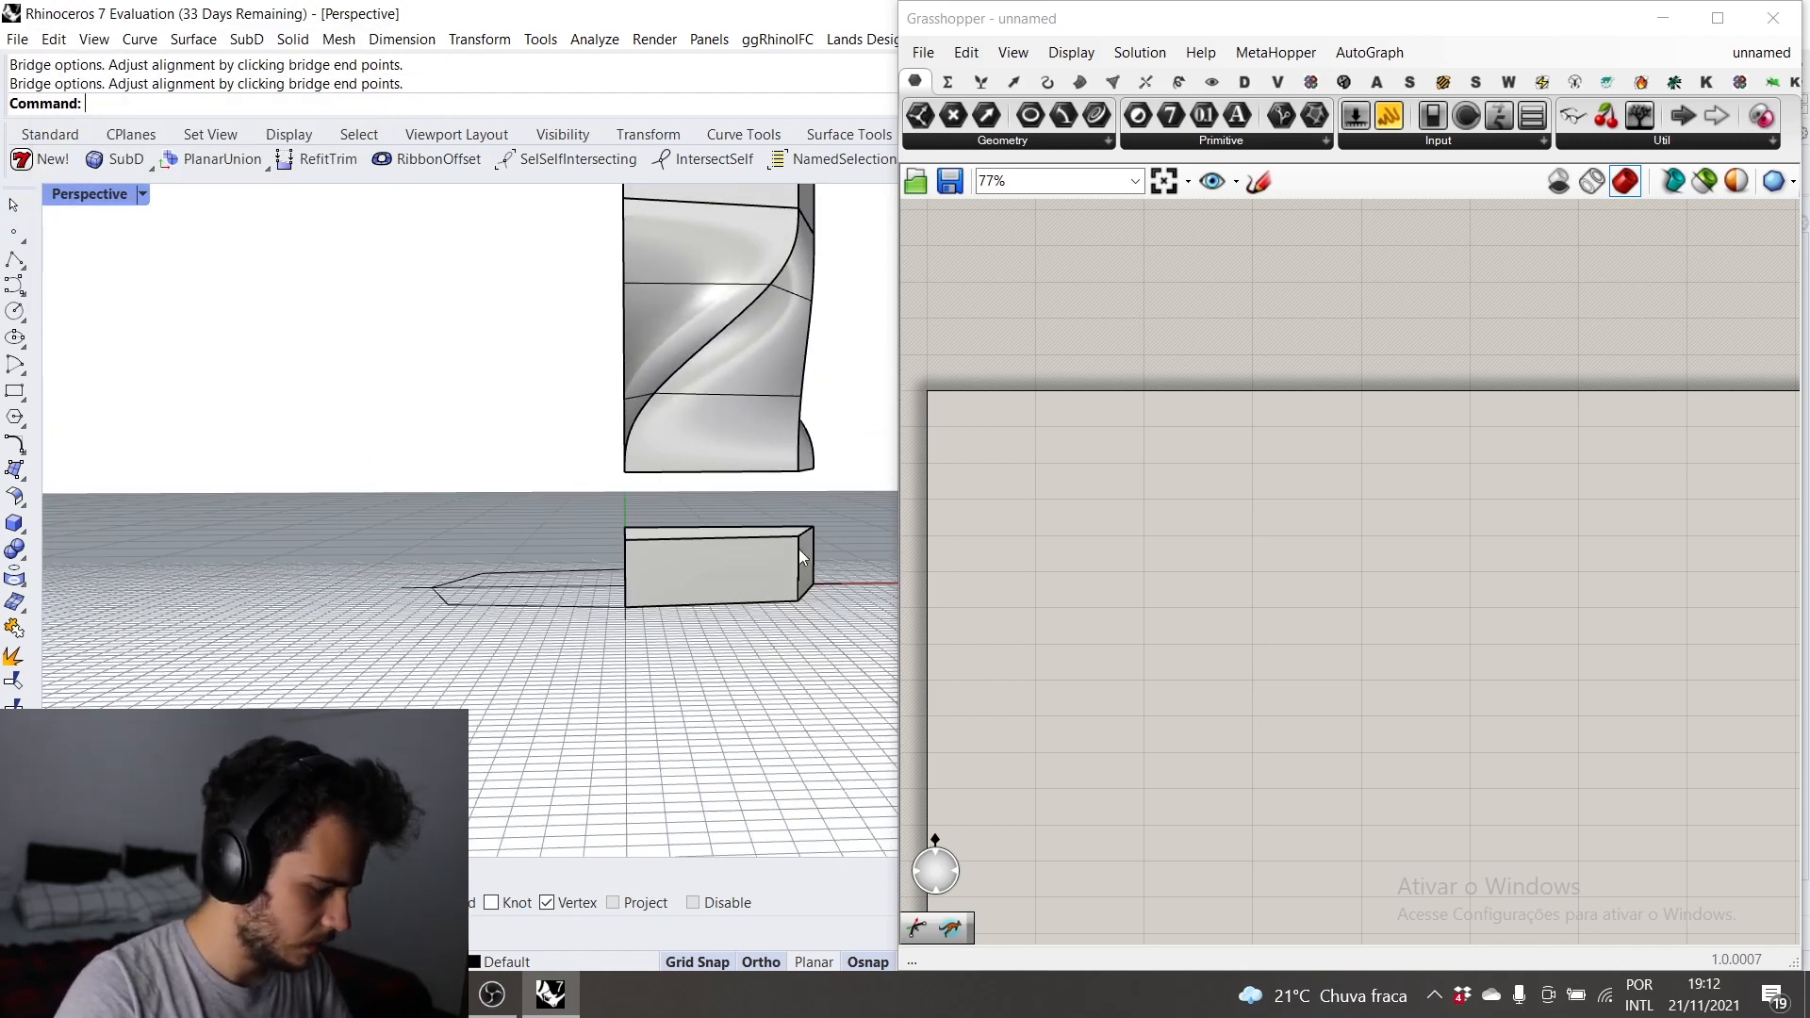
{"action": "key", "text": "Return"}
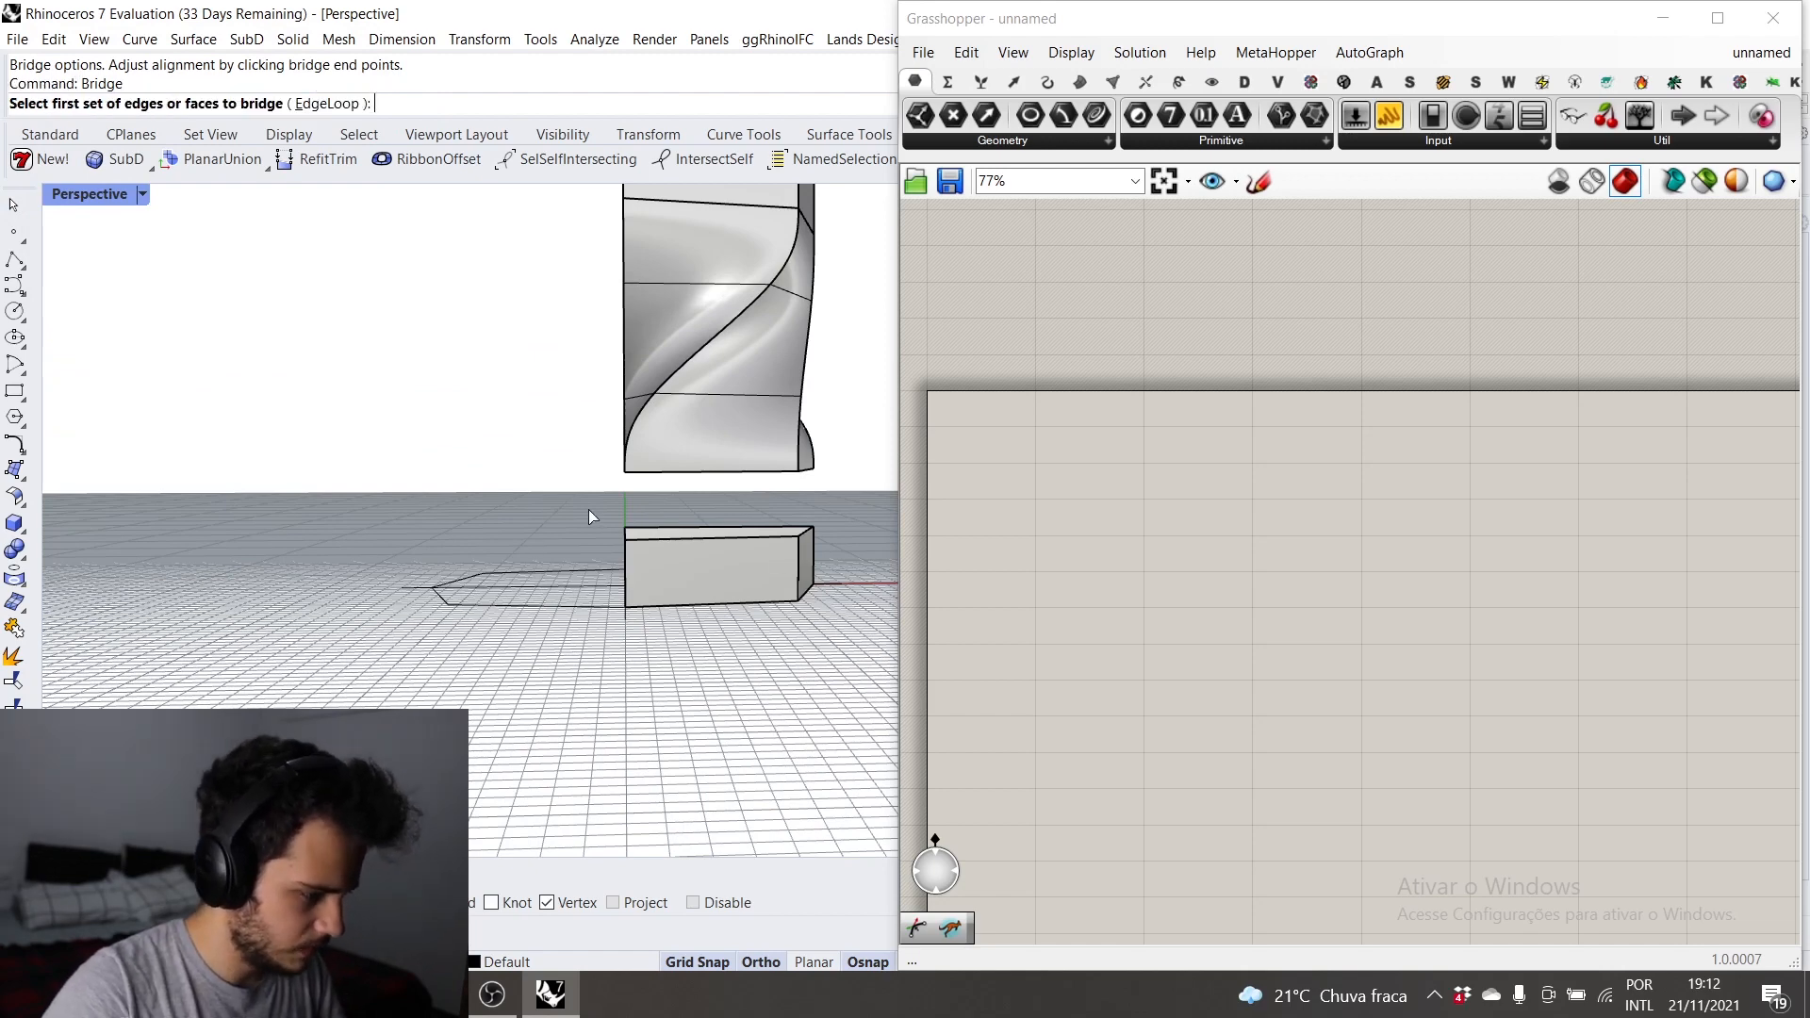
{"action": "left_click", "coordinate": [829, 559]}
{"action": "key", "text": "Return"}
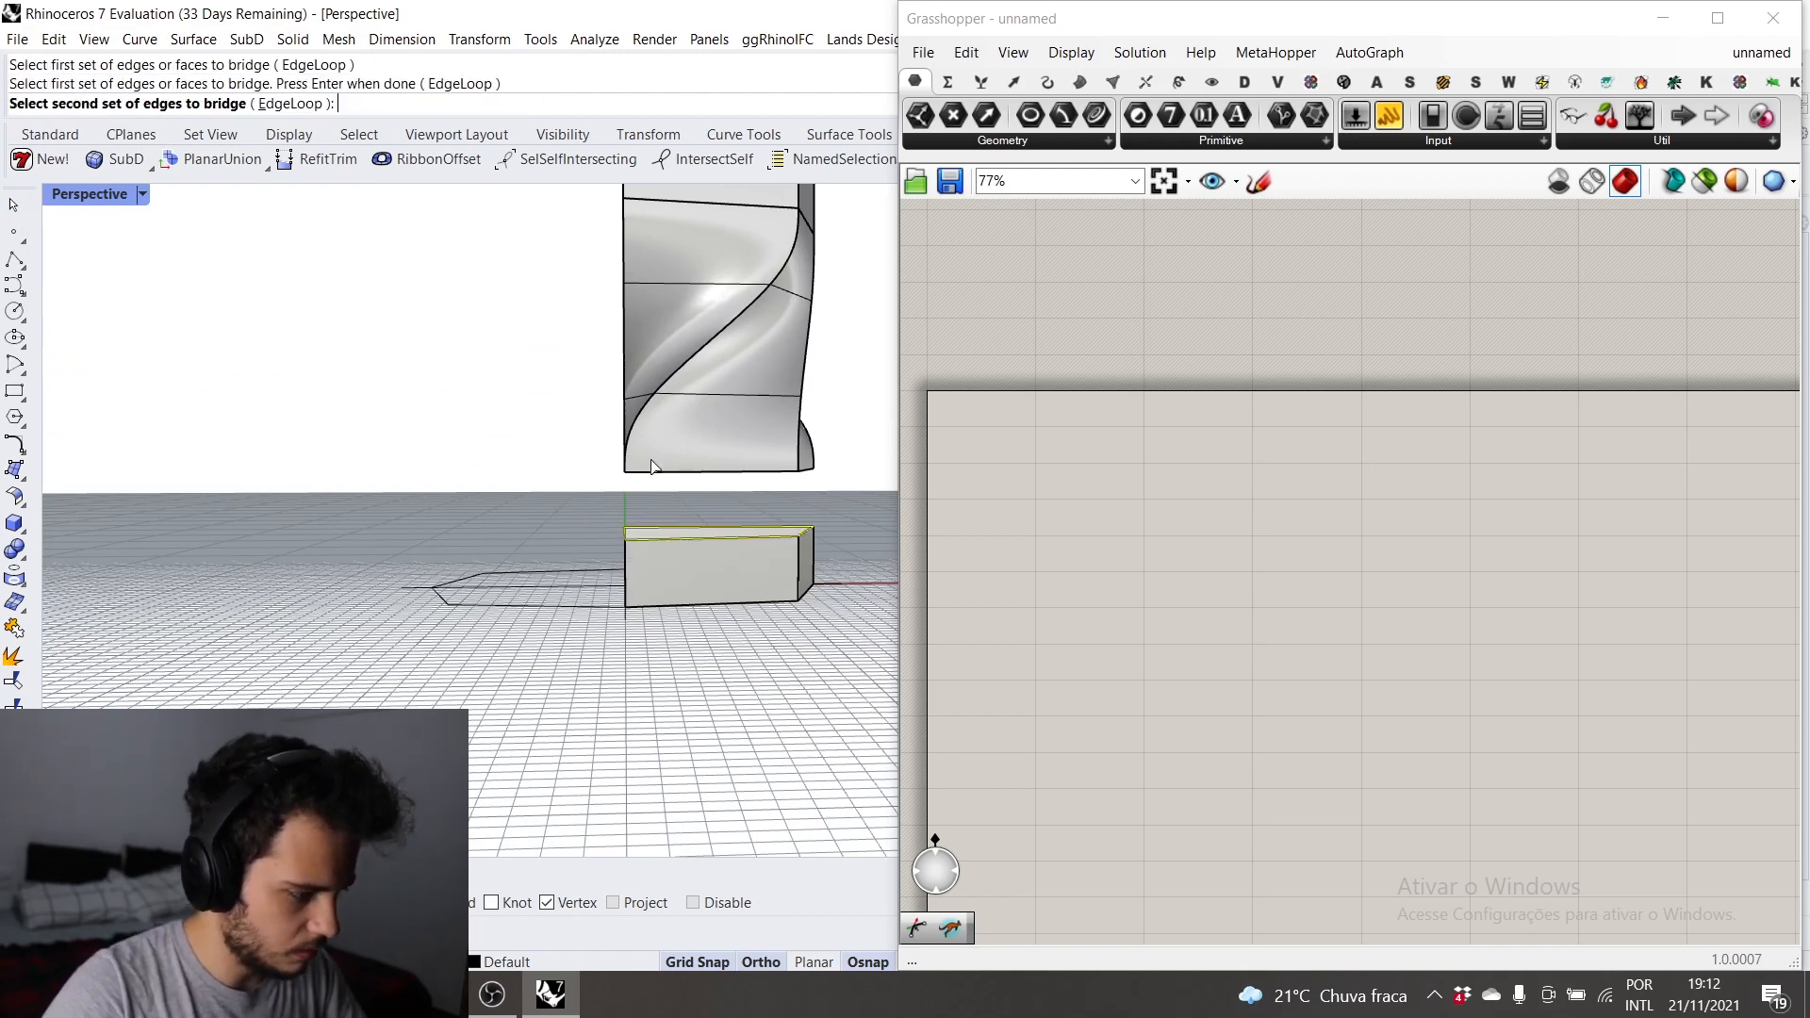
{"action": "left_click_drag", "start_coordinate": [565, 444], "coordinate": [864, 514]}
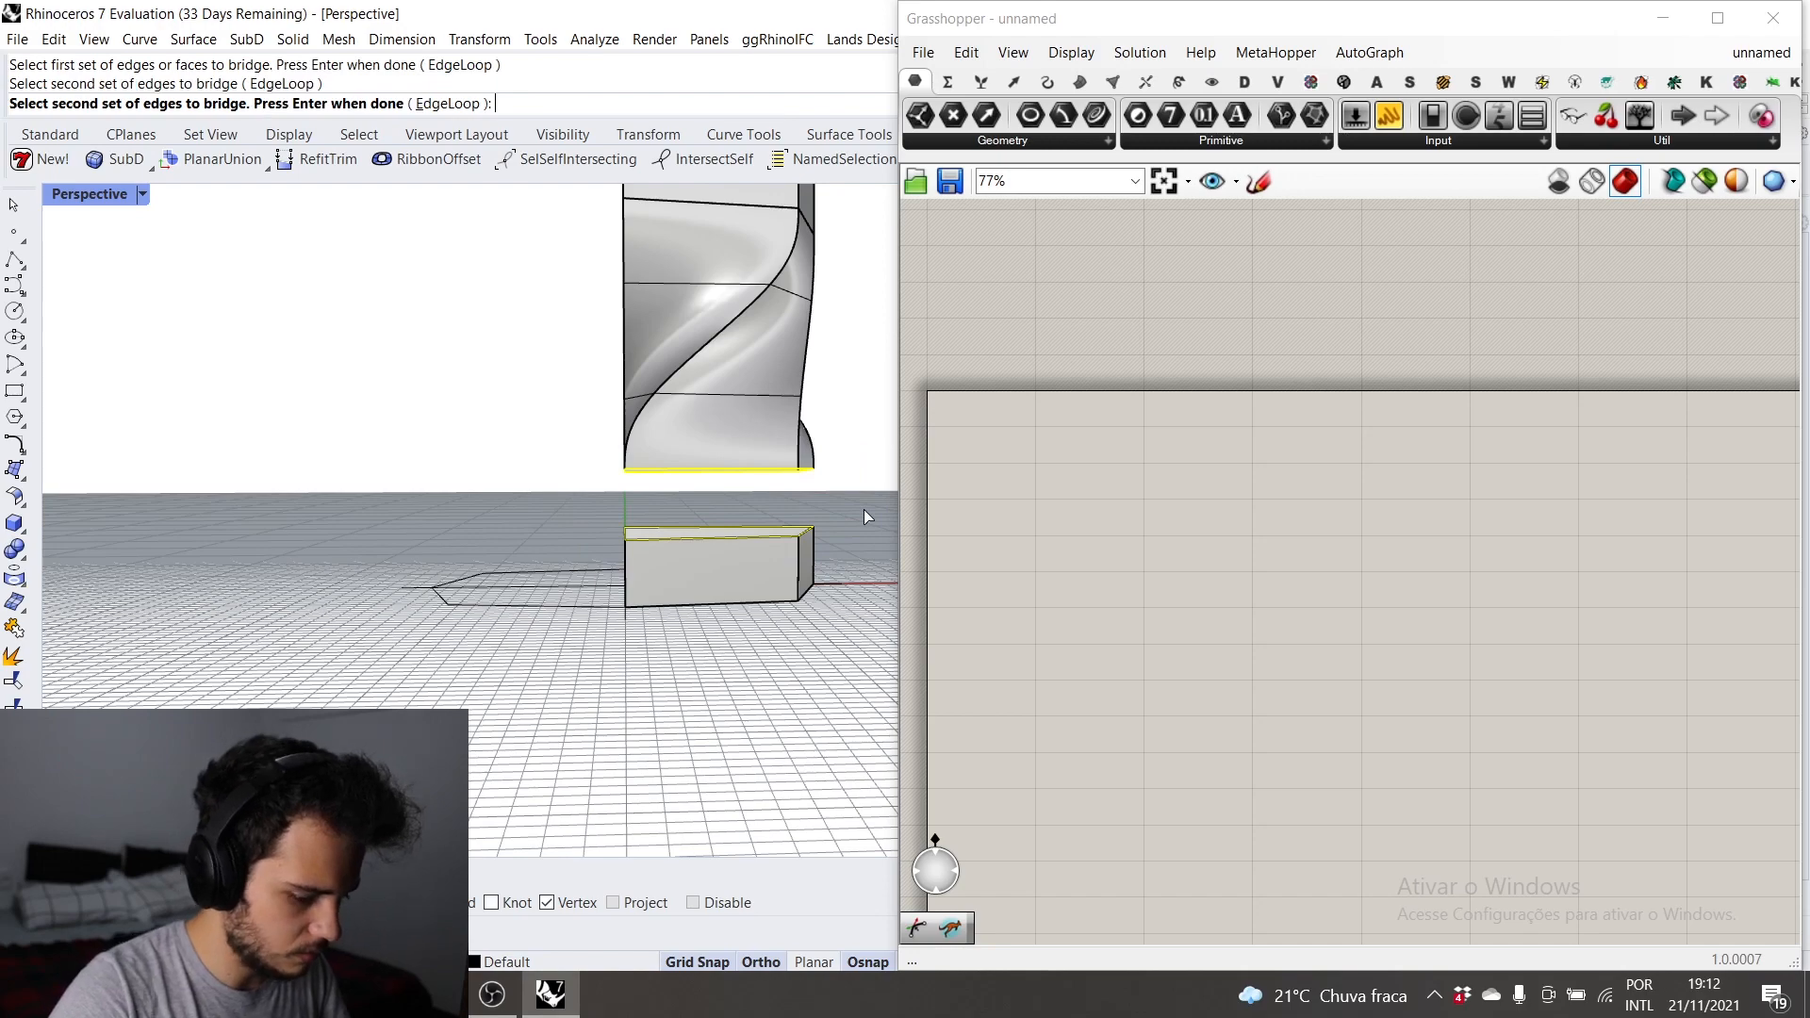
{"action": "key", "text": "Return"}
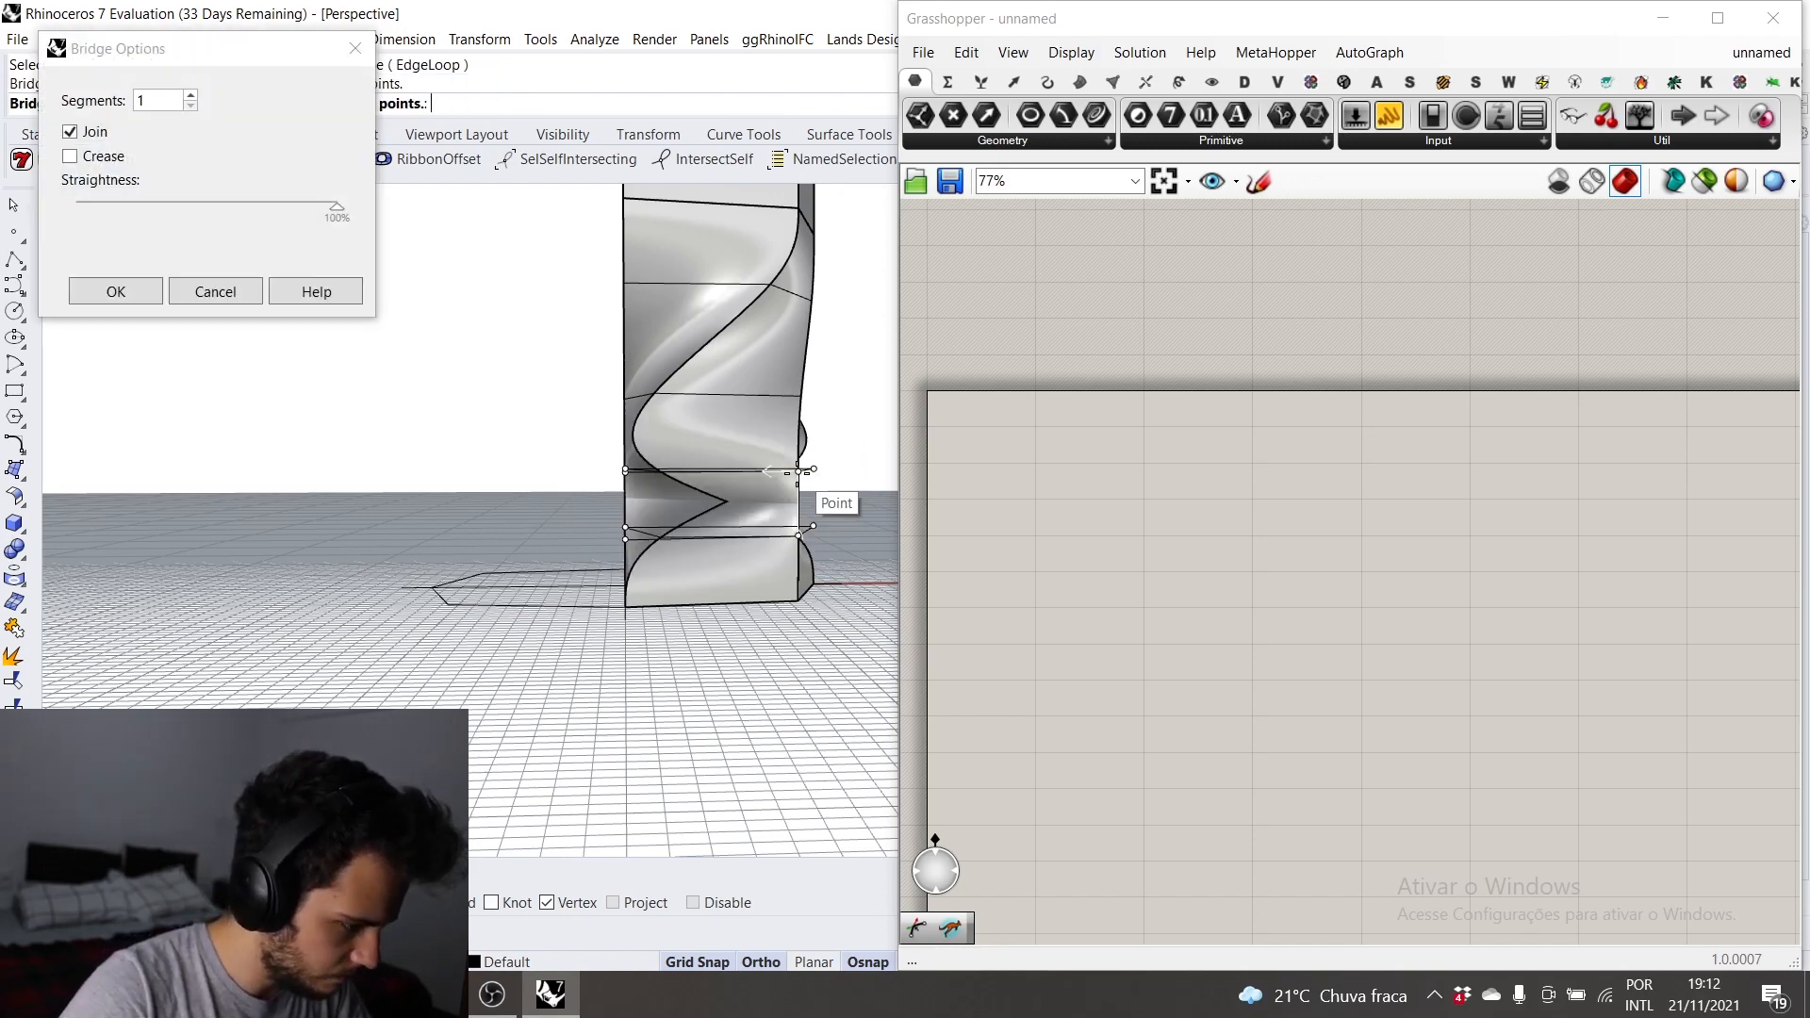
Step: Realign the lower bridge's end points so its twist follows the bridge above, and apply it with 1 segment, joined and uncreased
{"action": "right_click_drag", "start_coordinate": [797, 472], "coordinate": [790, 516]}
{"action": "left_click", "coordinate": [845, 538]}
{"action": "right_click_drag", "start_coordinate": [741, 610], "coordinate": [748, 545]}
{"action": "left_click", "coordinate": [607, 620]}
{"action": "scroll", "coordinate": [726, 590], "scroll_direction": "down", "scroll_amount": 4}
{"action": "key", "text": "Return"}
{"action": "scroll", "coordinate": [745, 494], "scroll_direction": "down", "scroll_amount": 5}
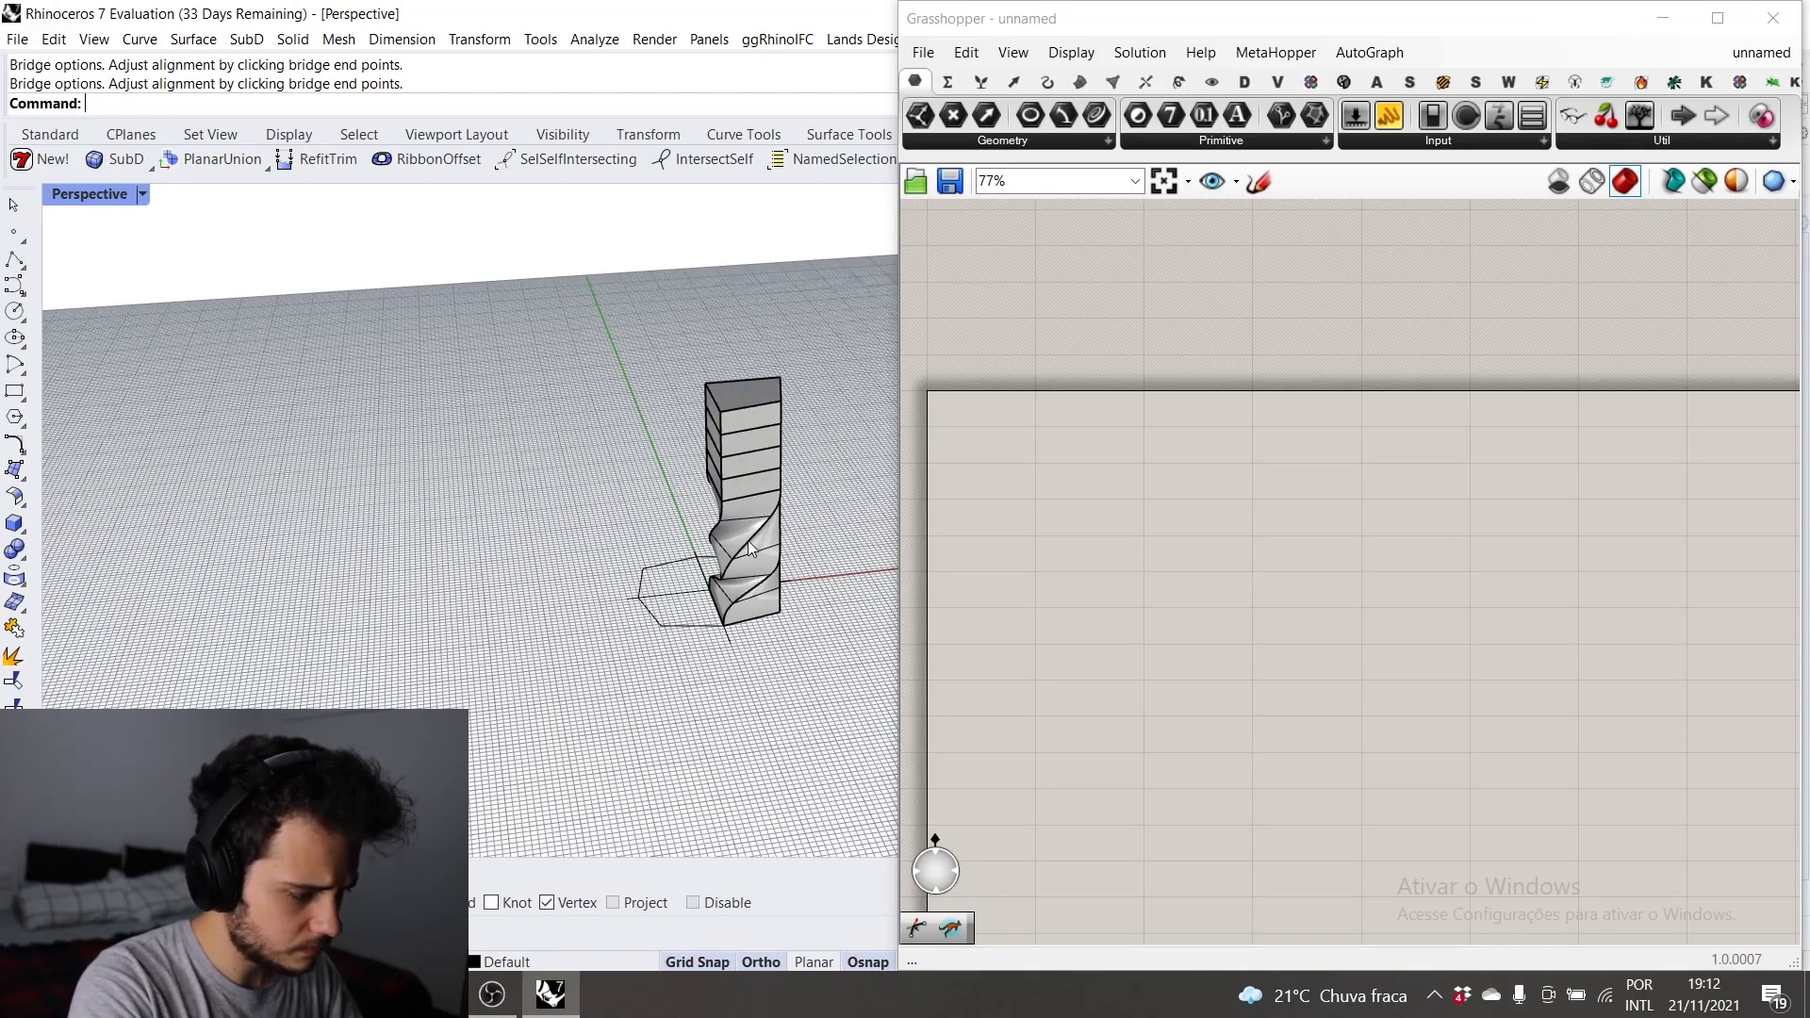
Step: Mirror a copy of the twisted closed SubD column across a vertical plane through two corners of its inner base edge
{"action": "right_click_drag", "start_coordinate": [750, 545], "coordinate": [756, 456]}
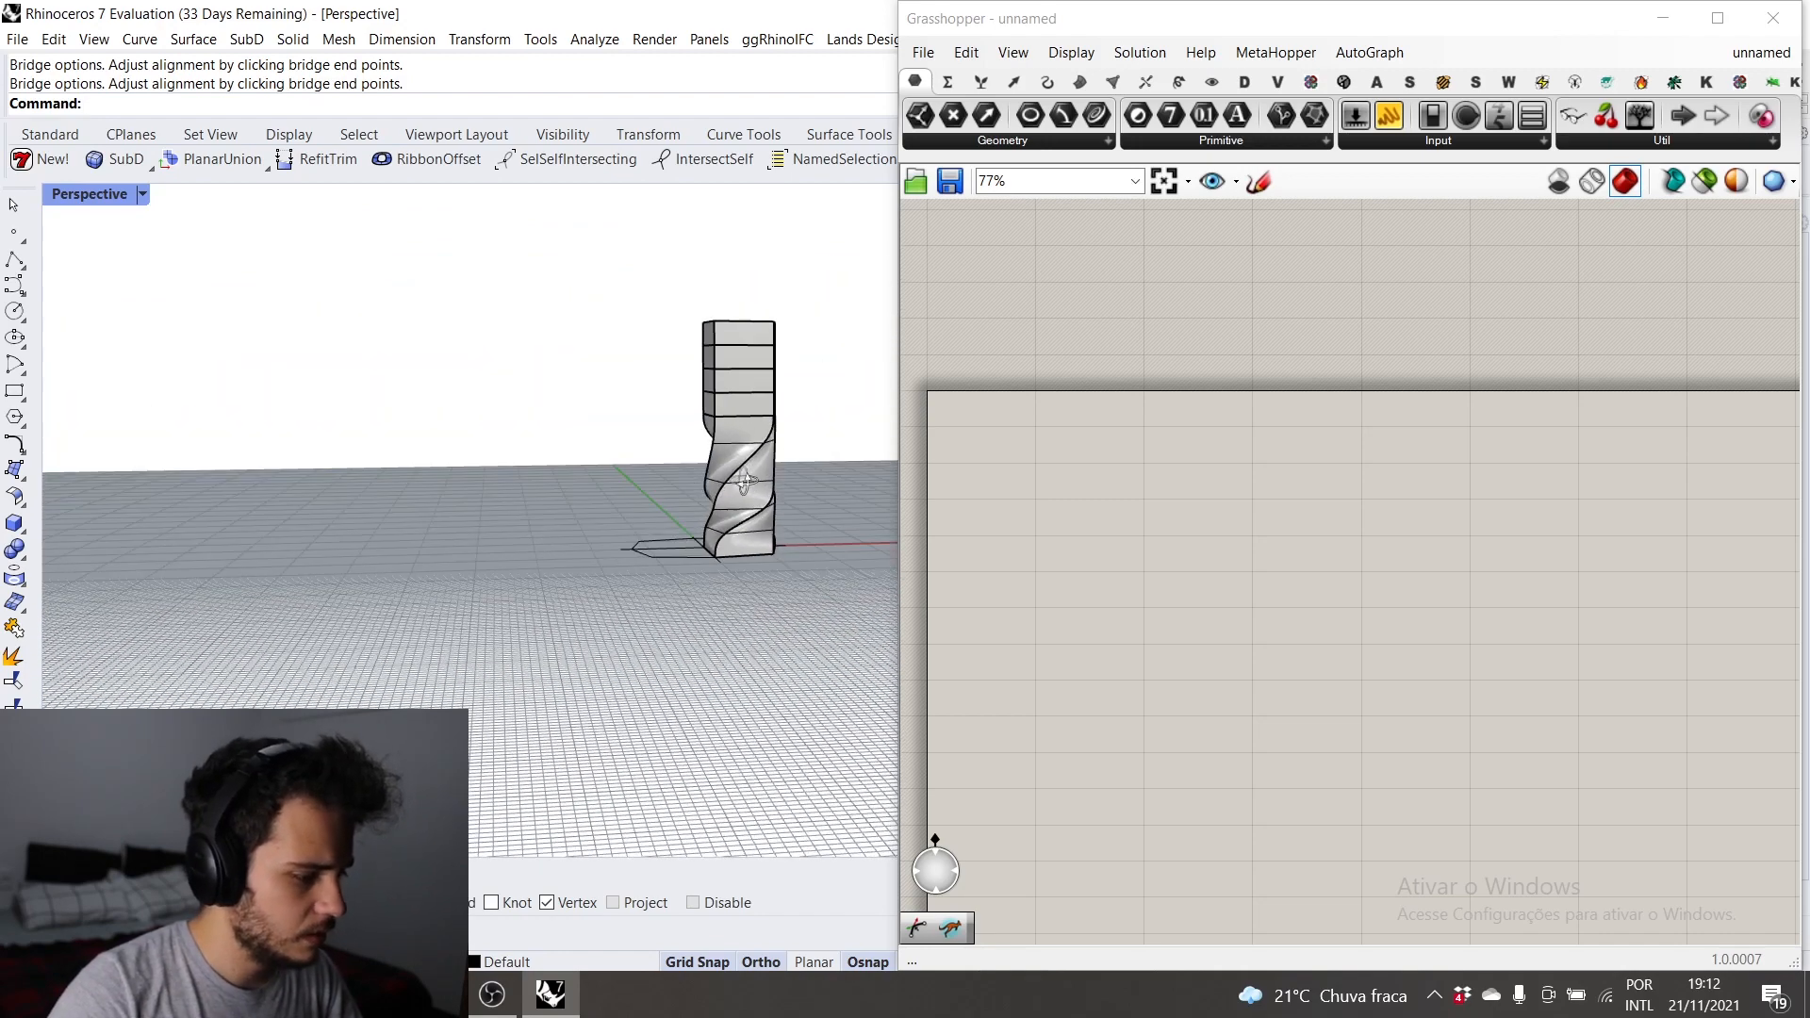
{"action": "scroll", "coordinate": [756, 456], "scroll_direction": "up", "scroll_amount": 5}
{"action": "right_click_drag", "start_coordinate": [726, 321], "coordinate": [761, 248]}
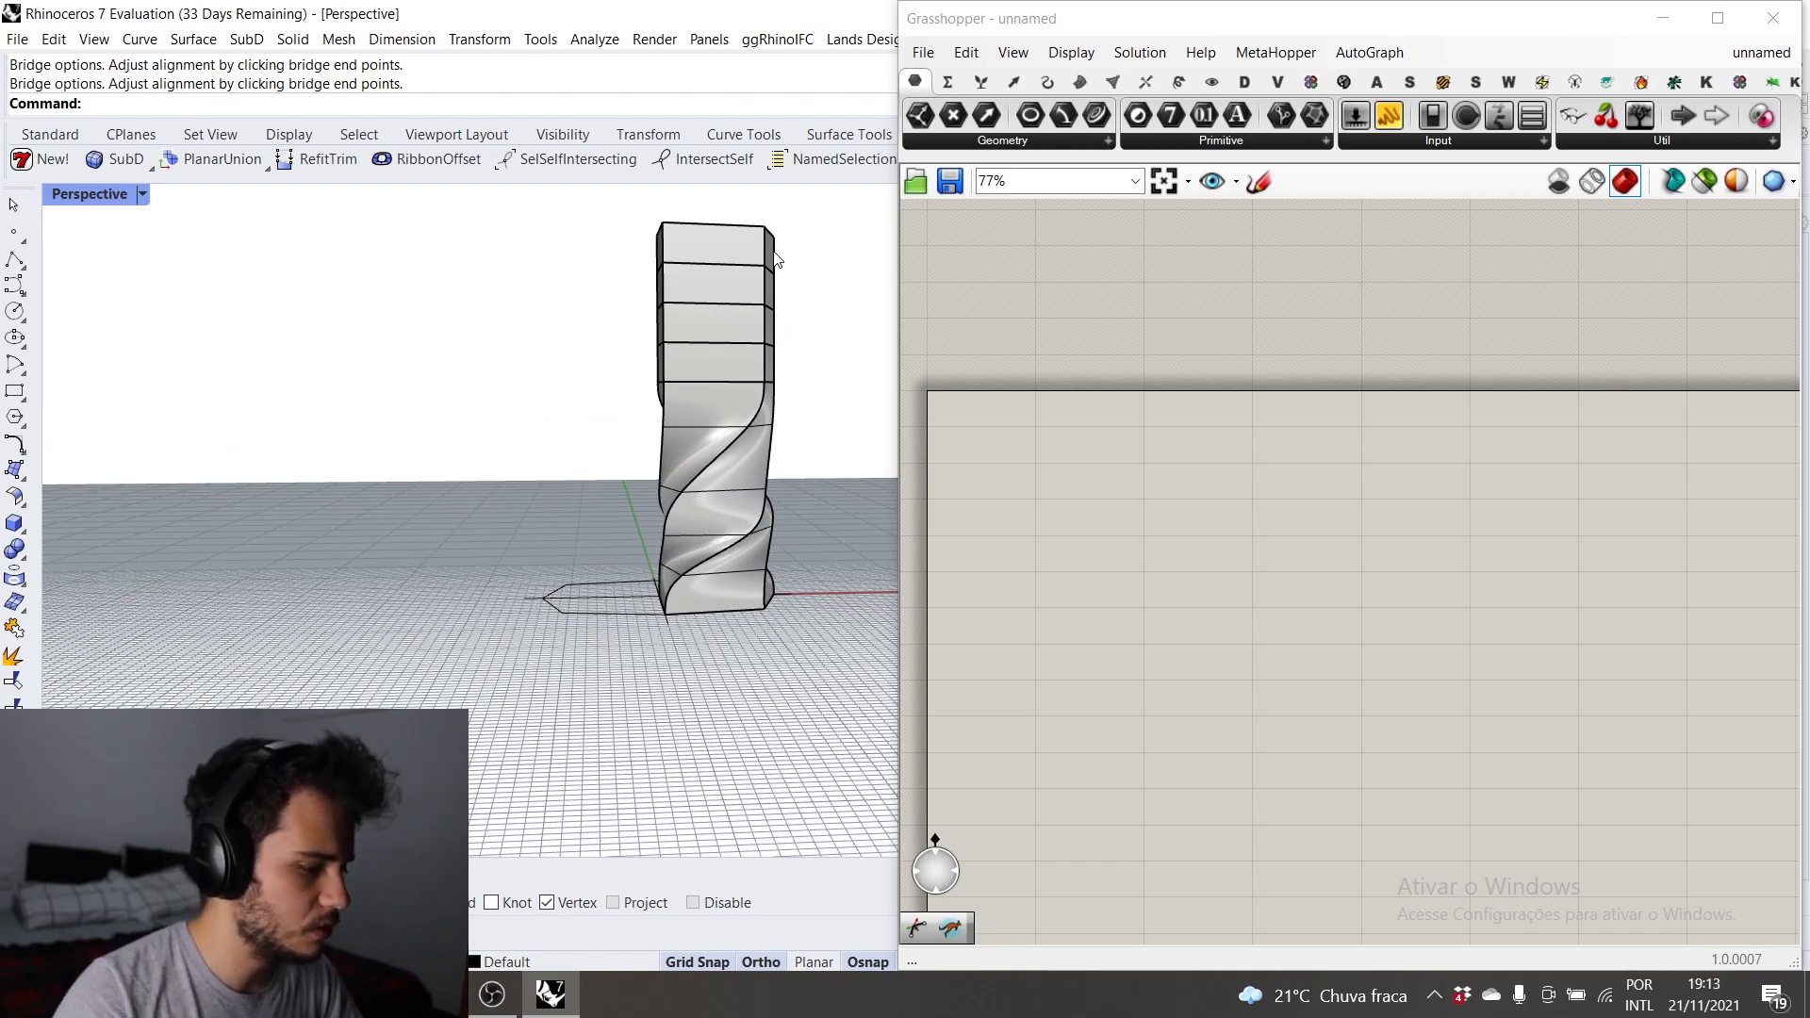
{"action": "left_click", "coordinate": [707, 326]}
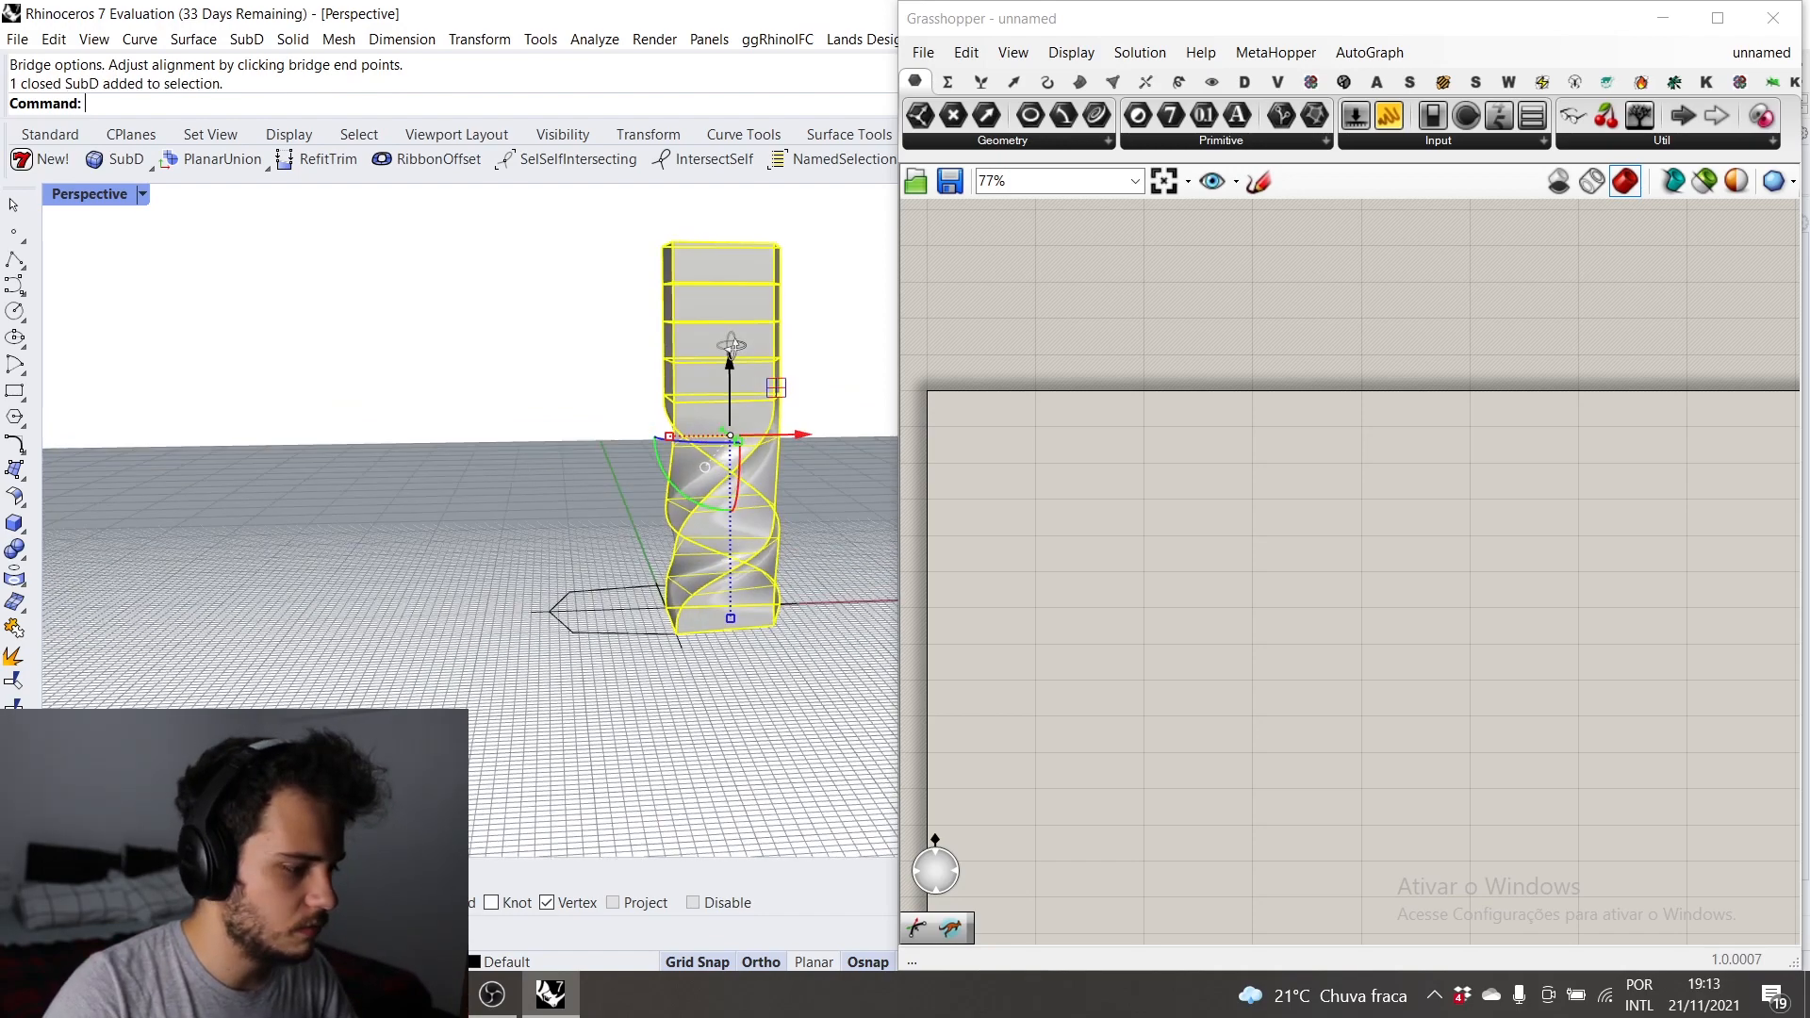
{"action": "right_click_drag", "start_coordinate": [707, 326], "coordinate": [693, 477]}
{"action": "type", "text": "mirror"}
{"action": "key", "text": "Return"}
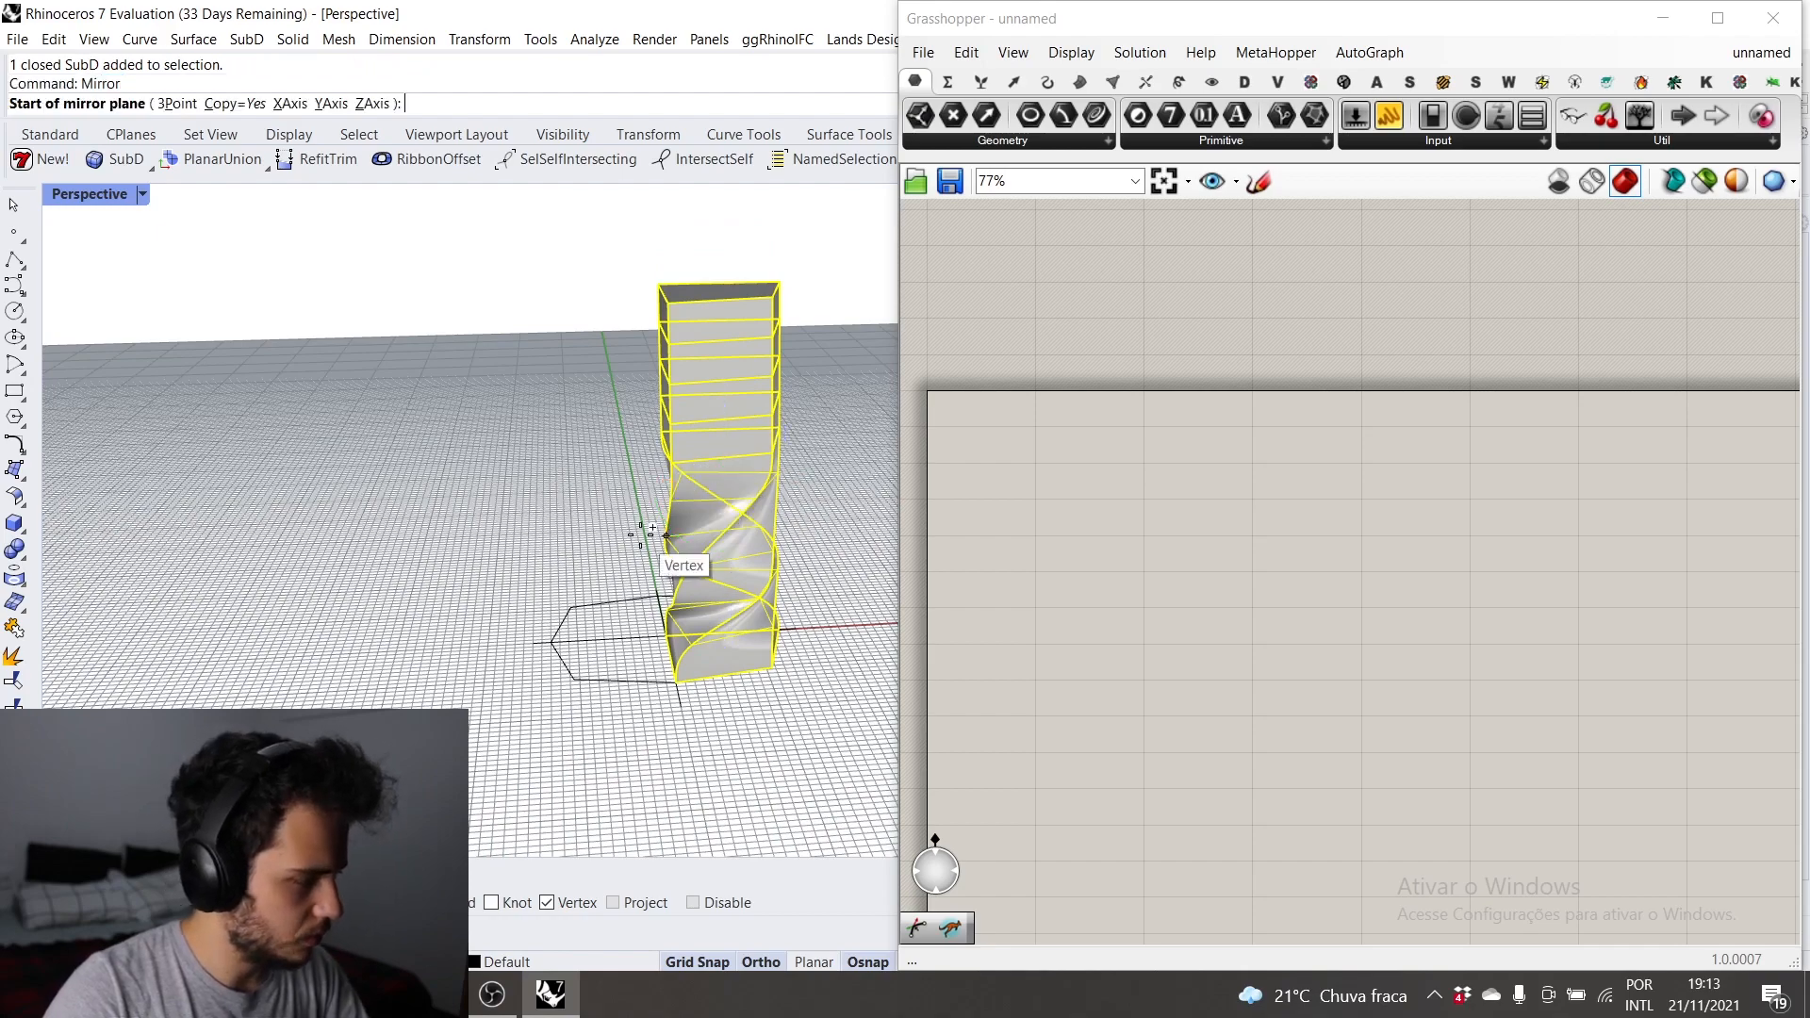
{"action": "scroll", "coordinate": [650, 528], "scroll_direction": "down", "scroll_amount": 2}
{"action": "scroll", "coordinate": [712, 653], "scroll_direction": "up", "scroll_amount": 6}
{"action": "left_click", "coordinate": [711, 653]}
{"action": "scroll", "coordinate": [715, 656], "scroll_direction": "down", "scroll_amount": 4}
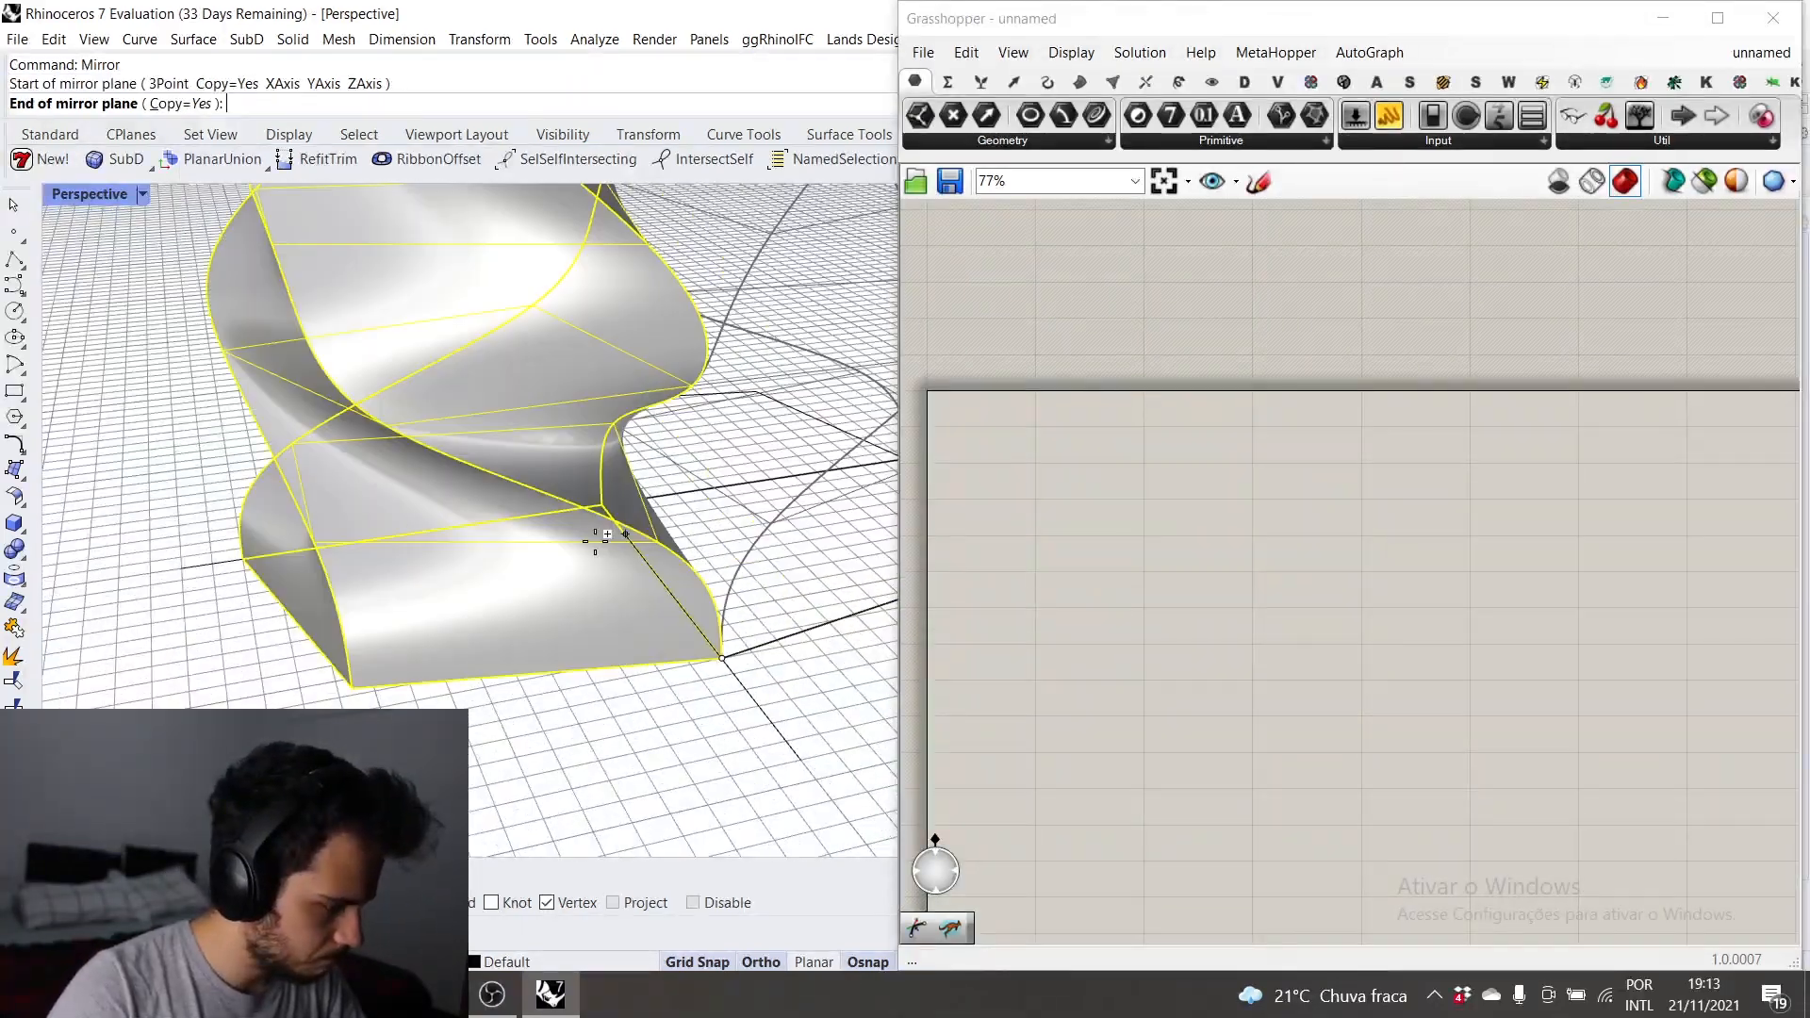
{"action": "left_click", "coordinate": [603, 500]}
{"action": "scroll", "coordinate": [660, 518], "scroll_direction": "down", "scroll_amount": 3}
{"action": "right_click_drag", "start_coordinate": [688, 522], "coordinate": [613, 603]}
{"action": "scroll", "coordinate": [612, 471], "scroll_direction": "down", "scroll_amount": 4}
{"action": "scroll", "coordinate": [641, 405], "scroll_direction": "up", "scroll_amount": 4}
Step: Select both twisted columns and mirror a copy of them across their shared inner side to complete the octagonal tower
{"action": "left_click", "coordinate": [676, 339]}
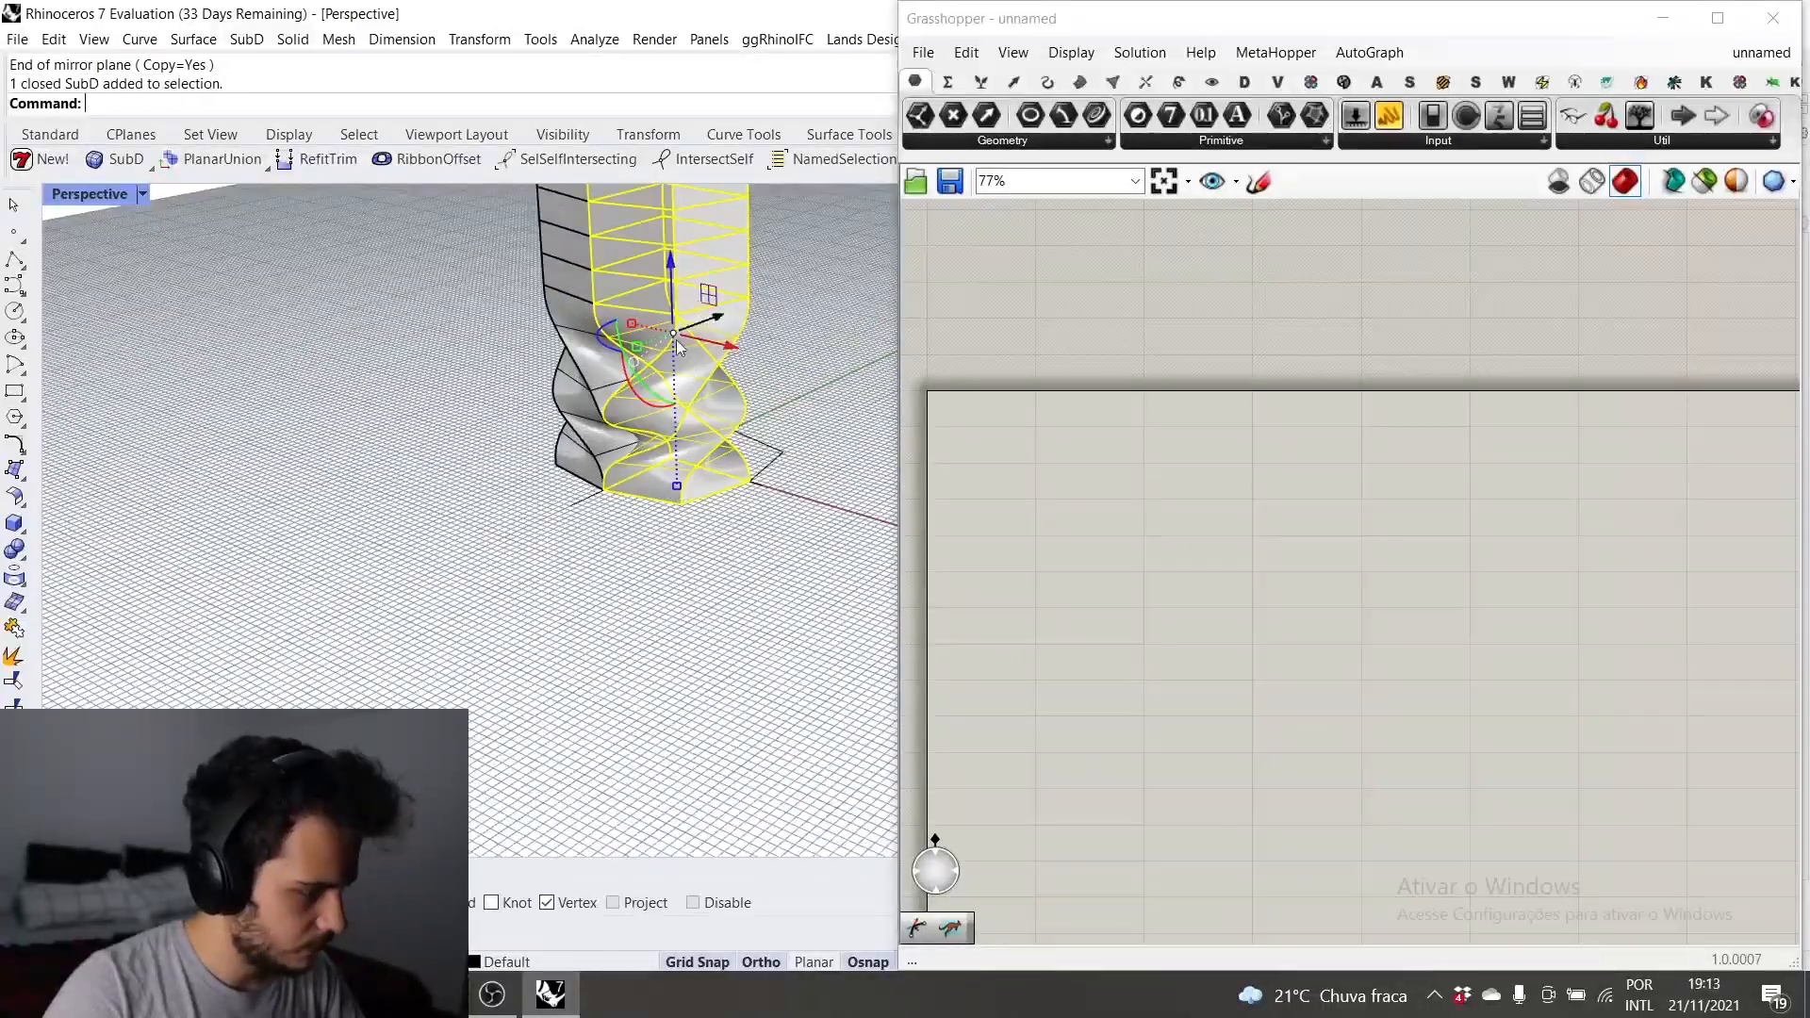
{"action": "scroll", "coordinate": [609, 301], "scroll_direction": "up", "scroll_amount": 2}
{"action": "left_click", "coordinate": [609, 302], "text": "shift"}
{"action": "scroll", "coordinate": [673, 408], "scroll_direction": "down", "scroll_amount": 2}
{"action": "right_click_drag", "start_coordinate": [673, 415], "coordinate": [528, 453]}
{"action": "scroll", "coordinate": [760, 490], "scroll_direction": "down", "scroll_amount": 5}
{"action": "scroll", "coordinate": [759, 490], "scroll_direction": "up", "scroll_amount": 7}
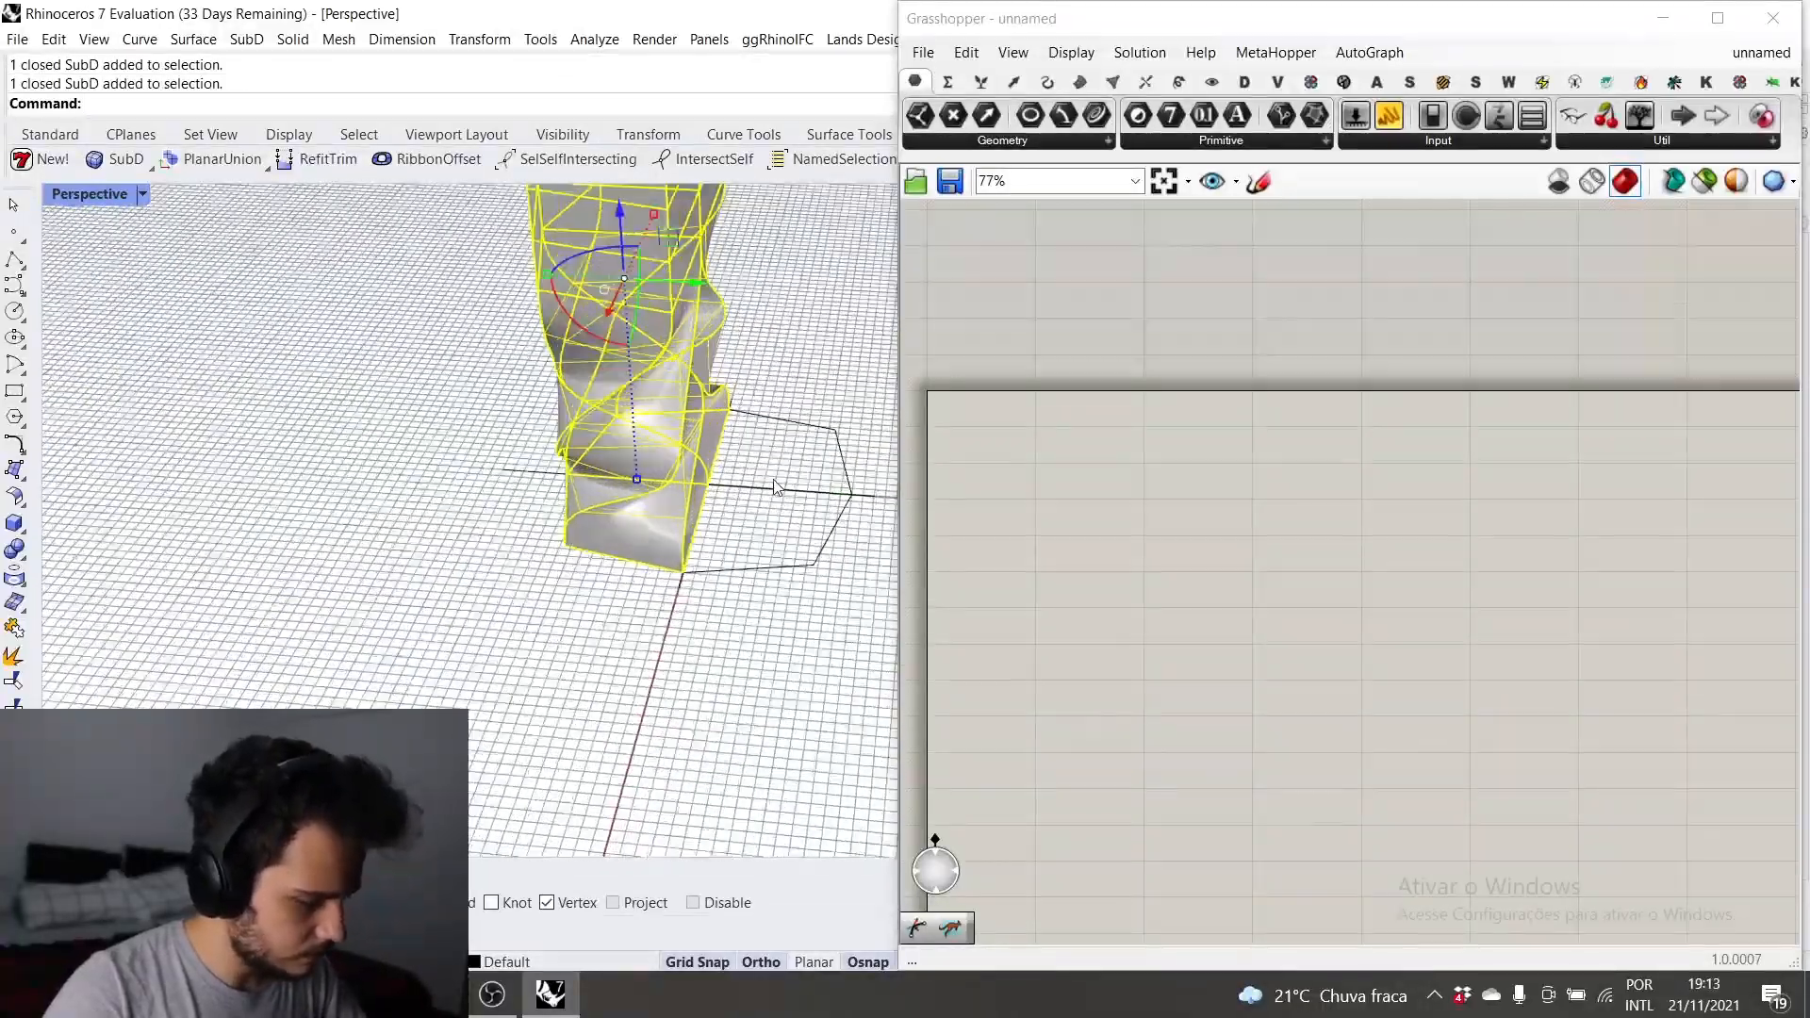
{"action": "type", "text": "Mirror"}
{"action": "key", "text": "Return"}
{"action": "right_click_drag", "start_coordinate": [760, 490], "coordinate": [707, 471]}
{"action": "left_click", "coordinate": [673, 525]}
{"action": "scroll", "coordinate": [675, 525], "scroll_direction": "down", "scroll_amount": 4}
{"action": "left_click", "coordinate": [829, 445]}
{"action": "key", "text": "Escape"}
Step: Examine the mirrored tower and switch the SubD display from smooth to flat to inspect its control shape
{"action": "scroll", "coordinate": [782, 484], "scroll_direction": "down", "scroll_amount": 8}
{"action": "scroll", "coordinate": [676, 533], "scroll_direction": "up", "scroll_amount": 4}
{"action": "right_click_drag", "start_coordinate": [676, 532], "coordinate": [732, 519]}
{"action": "scroll", "coordinate": [742, 473], "scroll_direction": "up", "scroll_amount": 4}
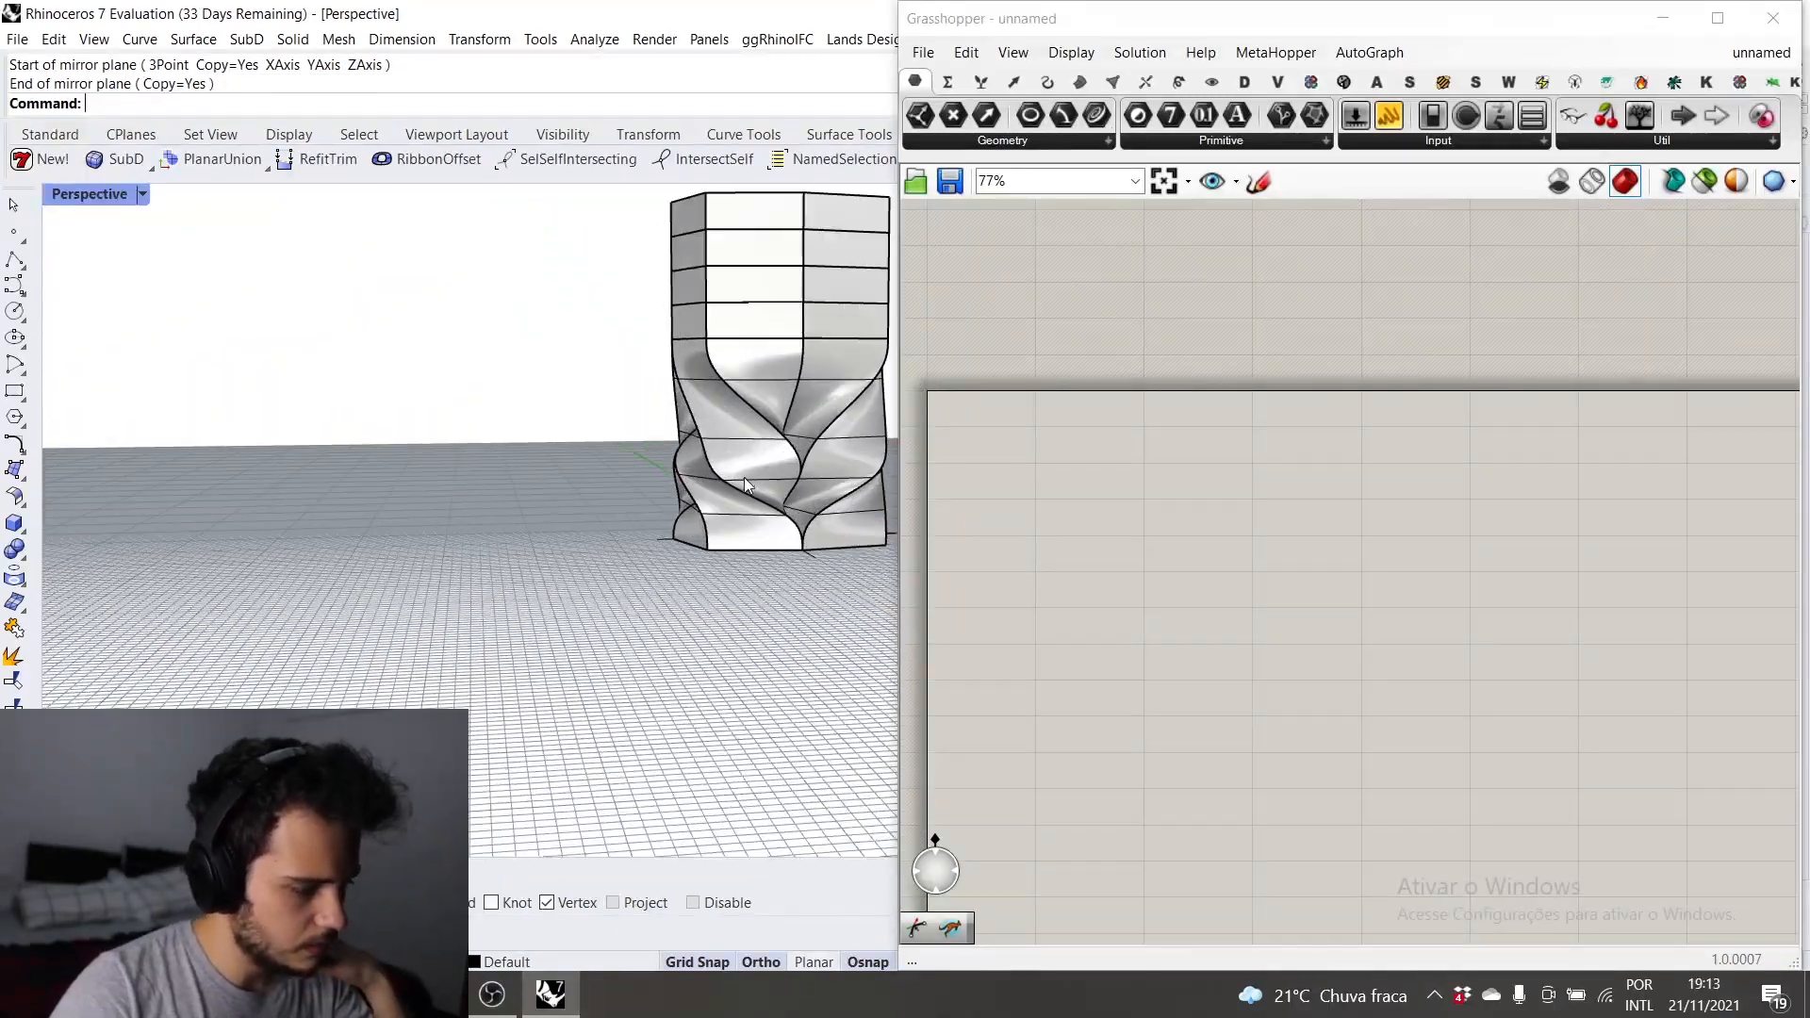
{"action": "scroll", "coordinate": [585, 479], "scroll_direction": "down", "scroll_amount": 4}
{"action": "scroll", "coordinate": [712, 457], "scroll_direction": "up", "scroll_amount": 4}
{"action": "scroll", "coordinate": [791, 483], "scroll_direction": "up", "scroll_amount": 5}
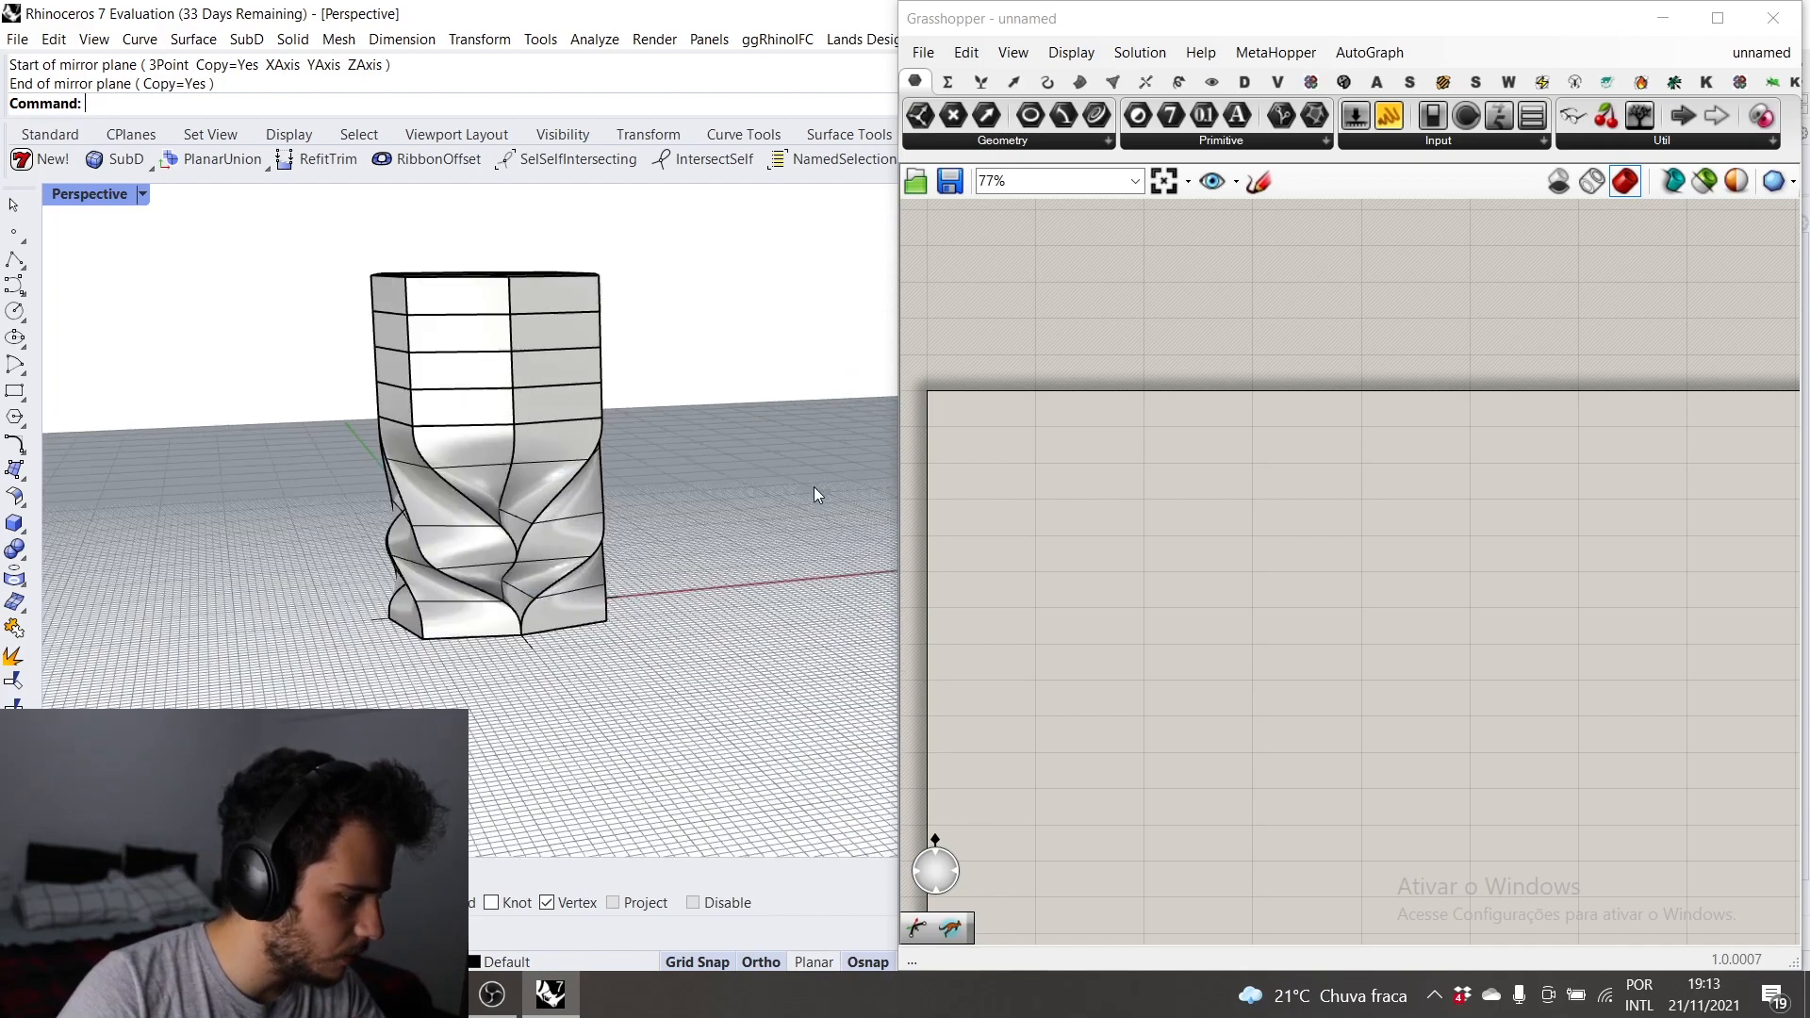
{"action": "left_click", "coordinate": [133, 193]}
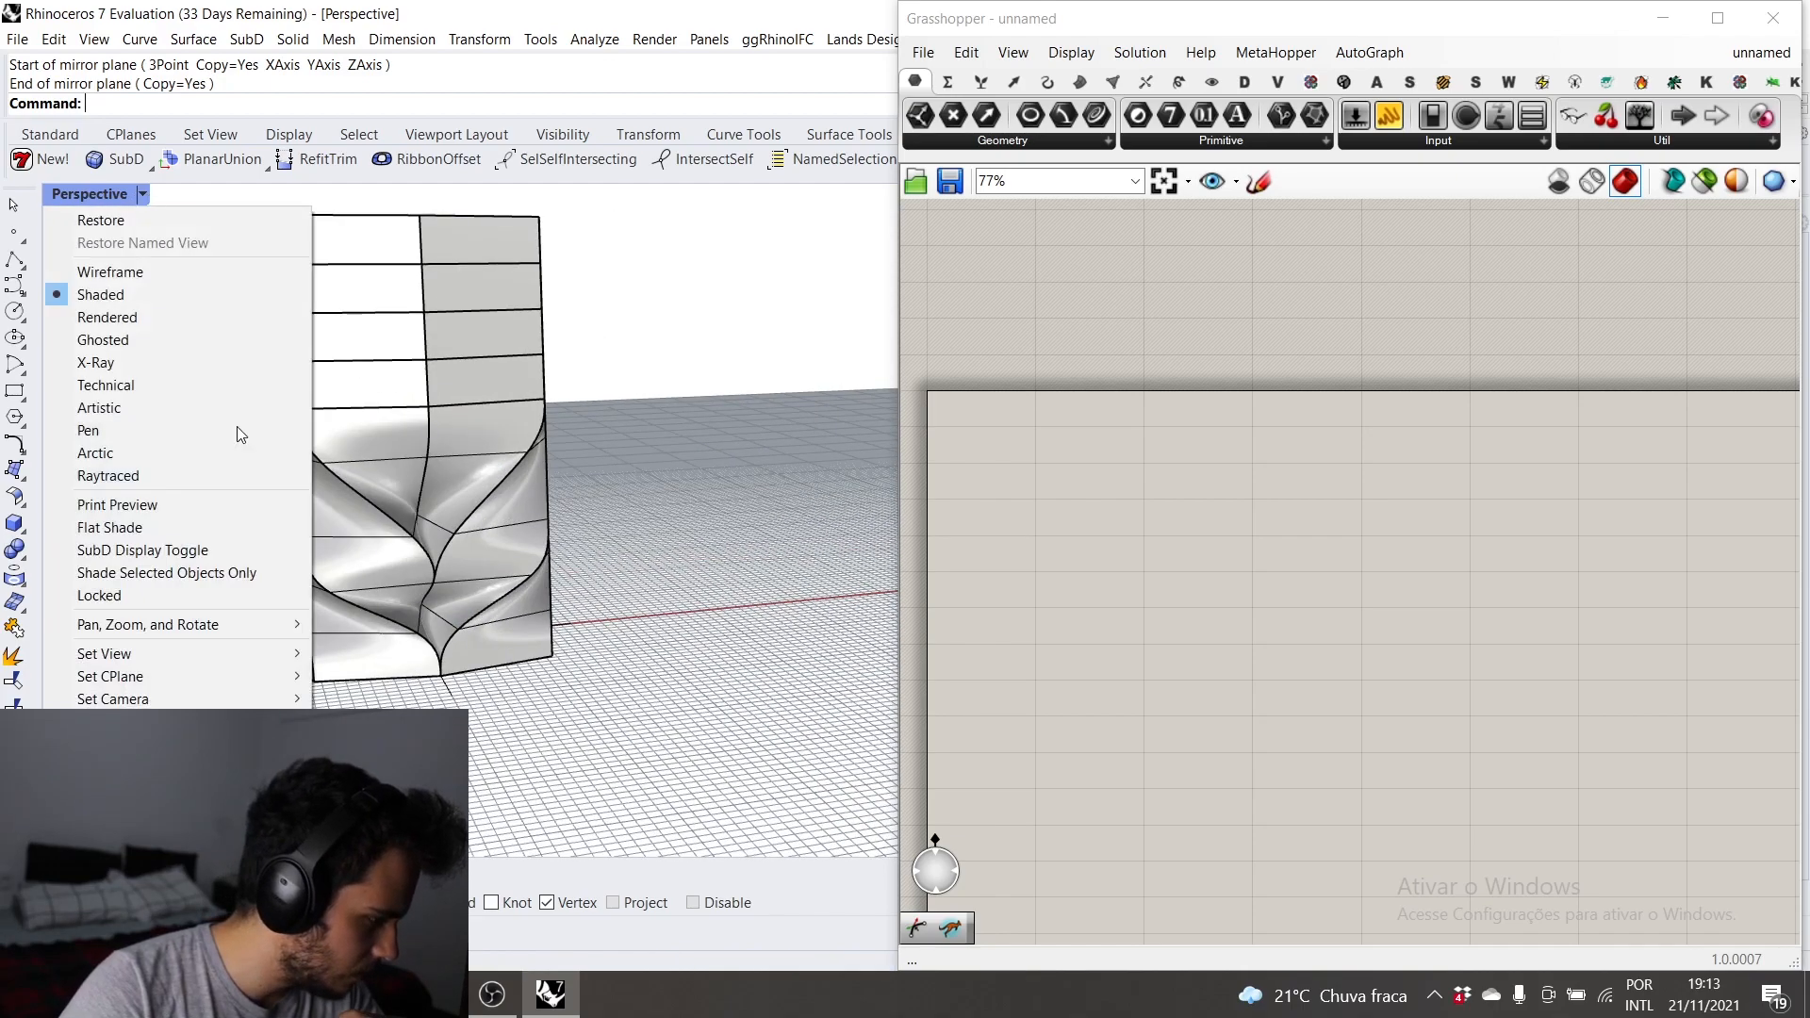
{"action": "left_click", "coordinate": [205, 554]}
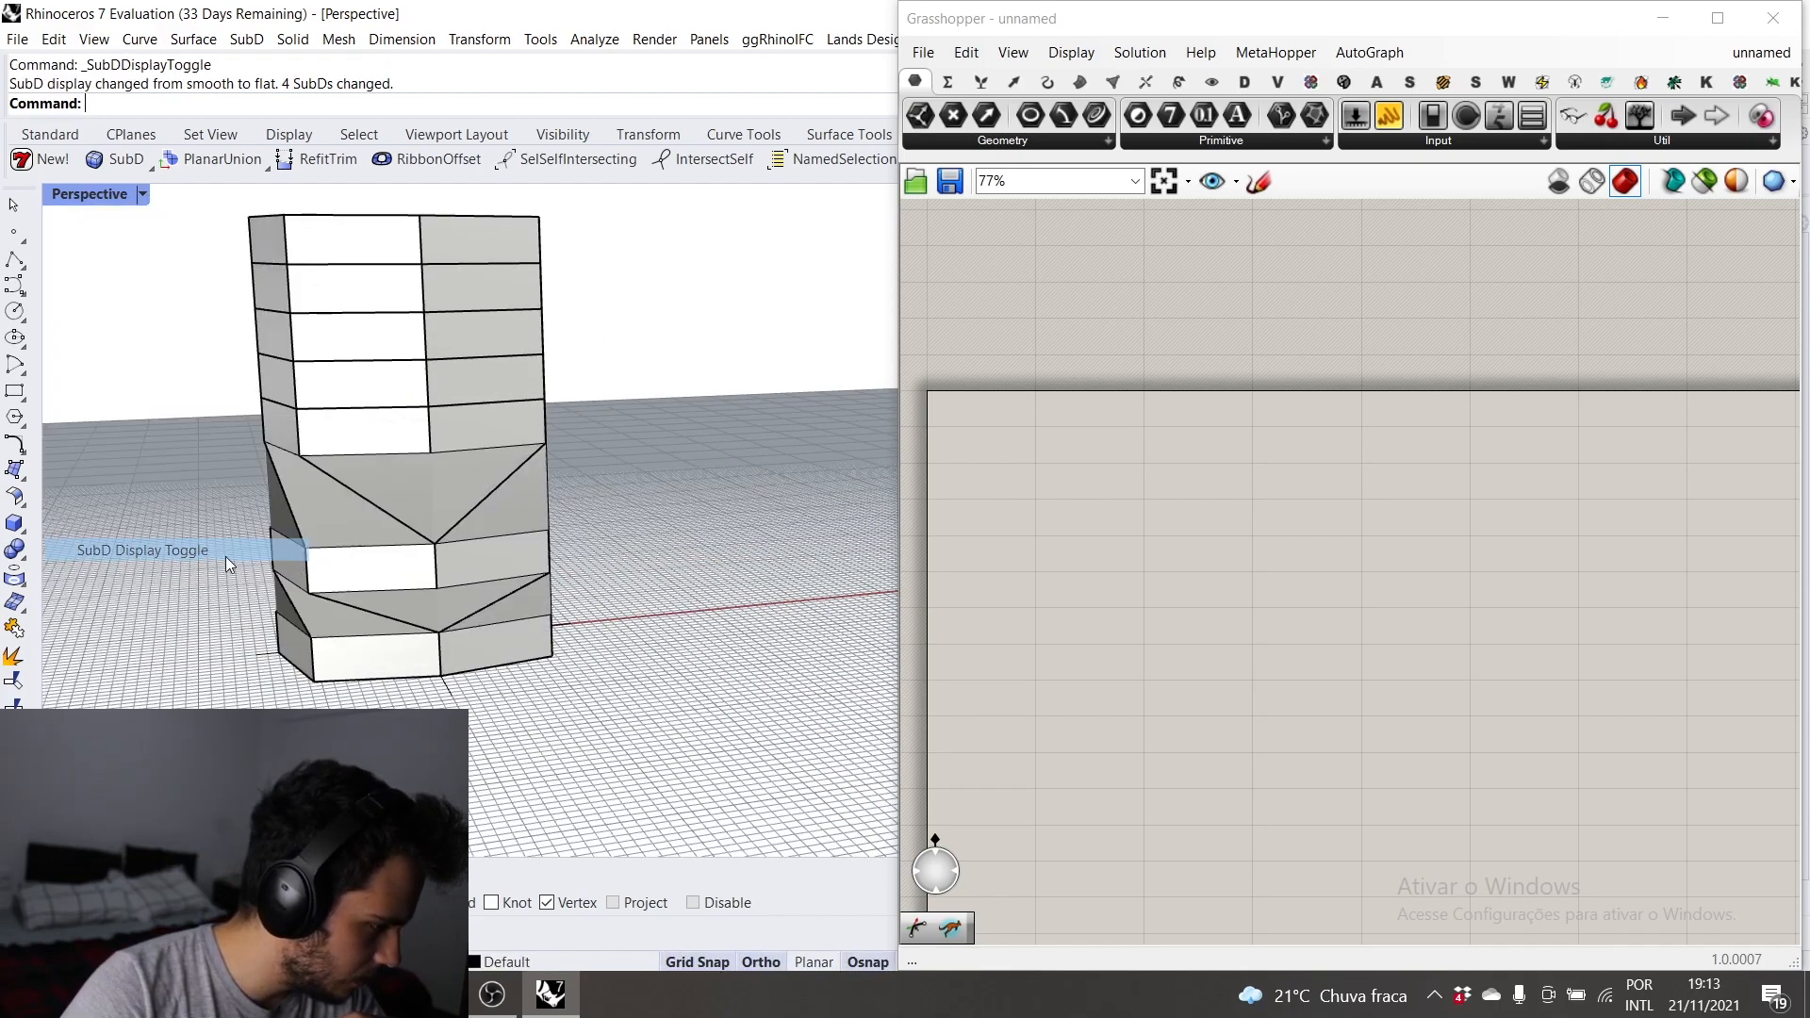
{"action": "right_click_drag", "start_coordinate": [225, 556], "coordinate": [434, 547]}
{"action": "scroll", "coordinate": [494, 568], "scroll_direction": "down", "scroll_amount": 2}
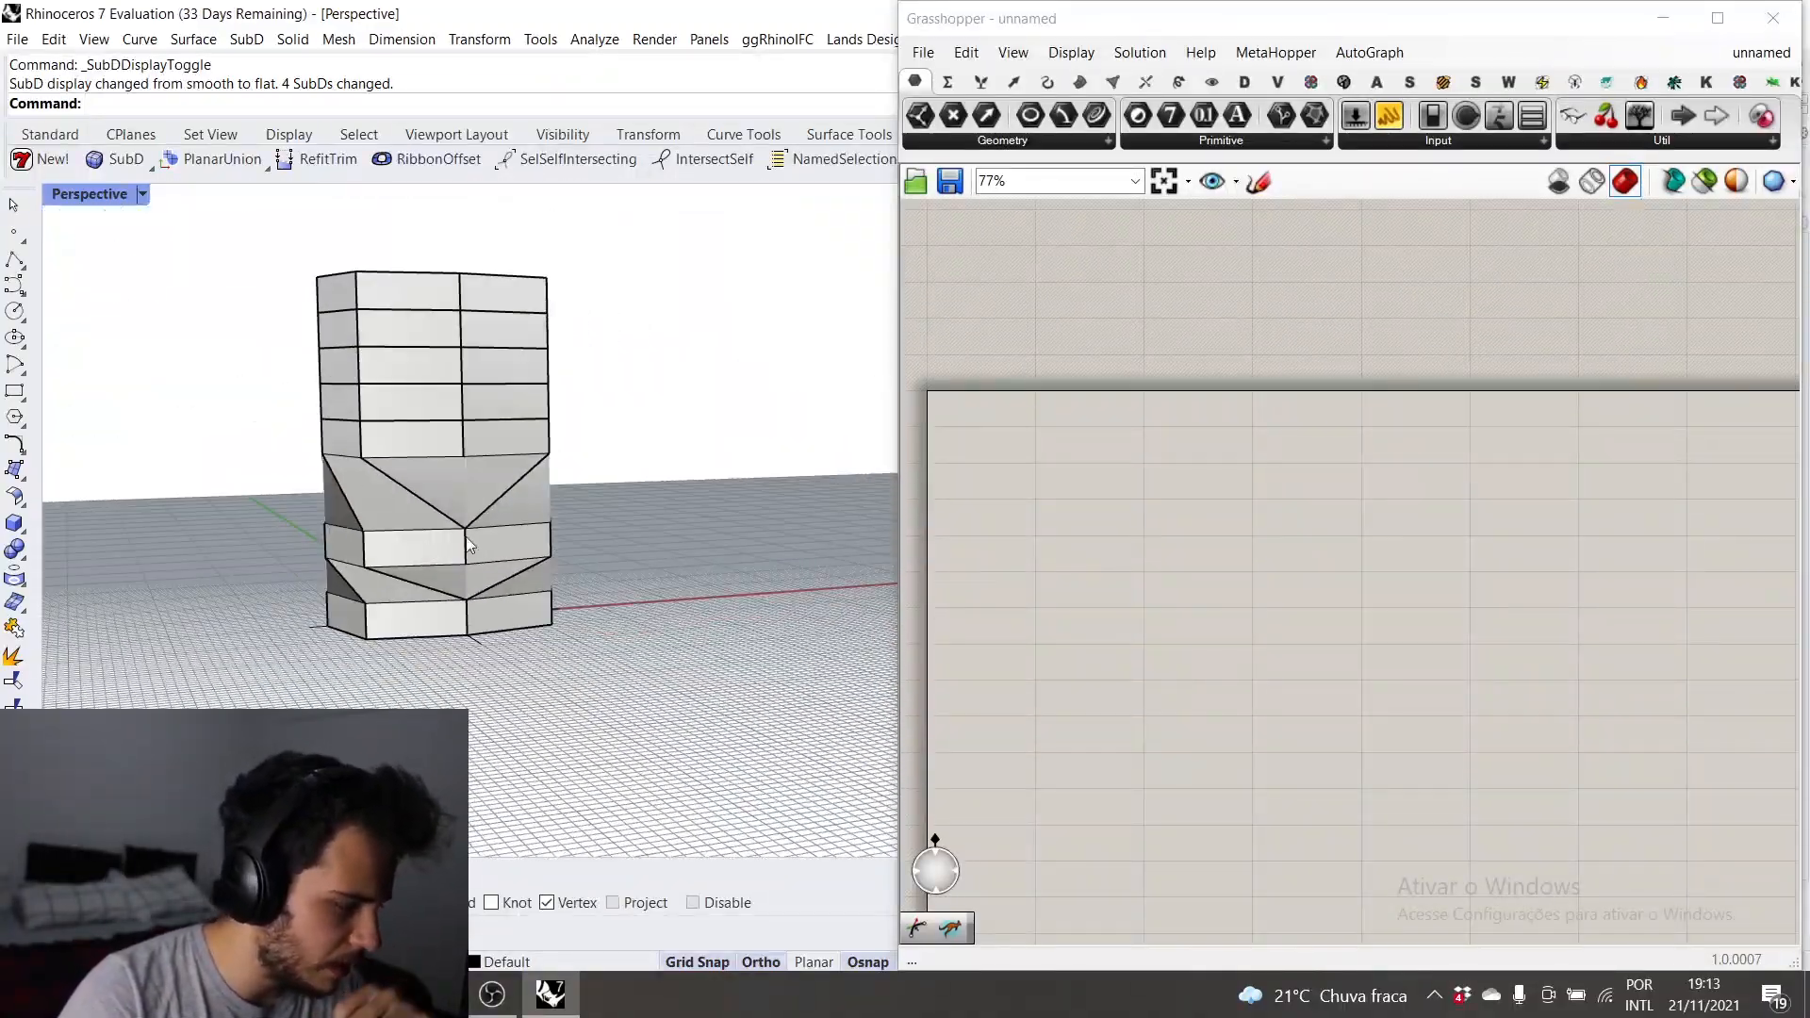
{"action": "scroll", "coordinate": [178, 409], "scroll_direction": "up", "scroll_amount": 2}
Step: Return the SubD display to smooth and inspect the twisted faces of the tower
{"action": "left_click", "coordinate": [84, 191]}
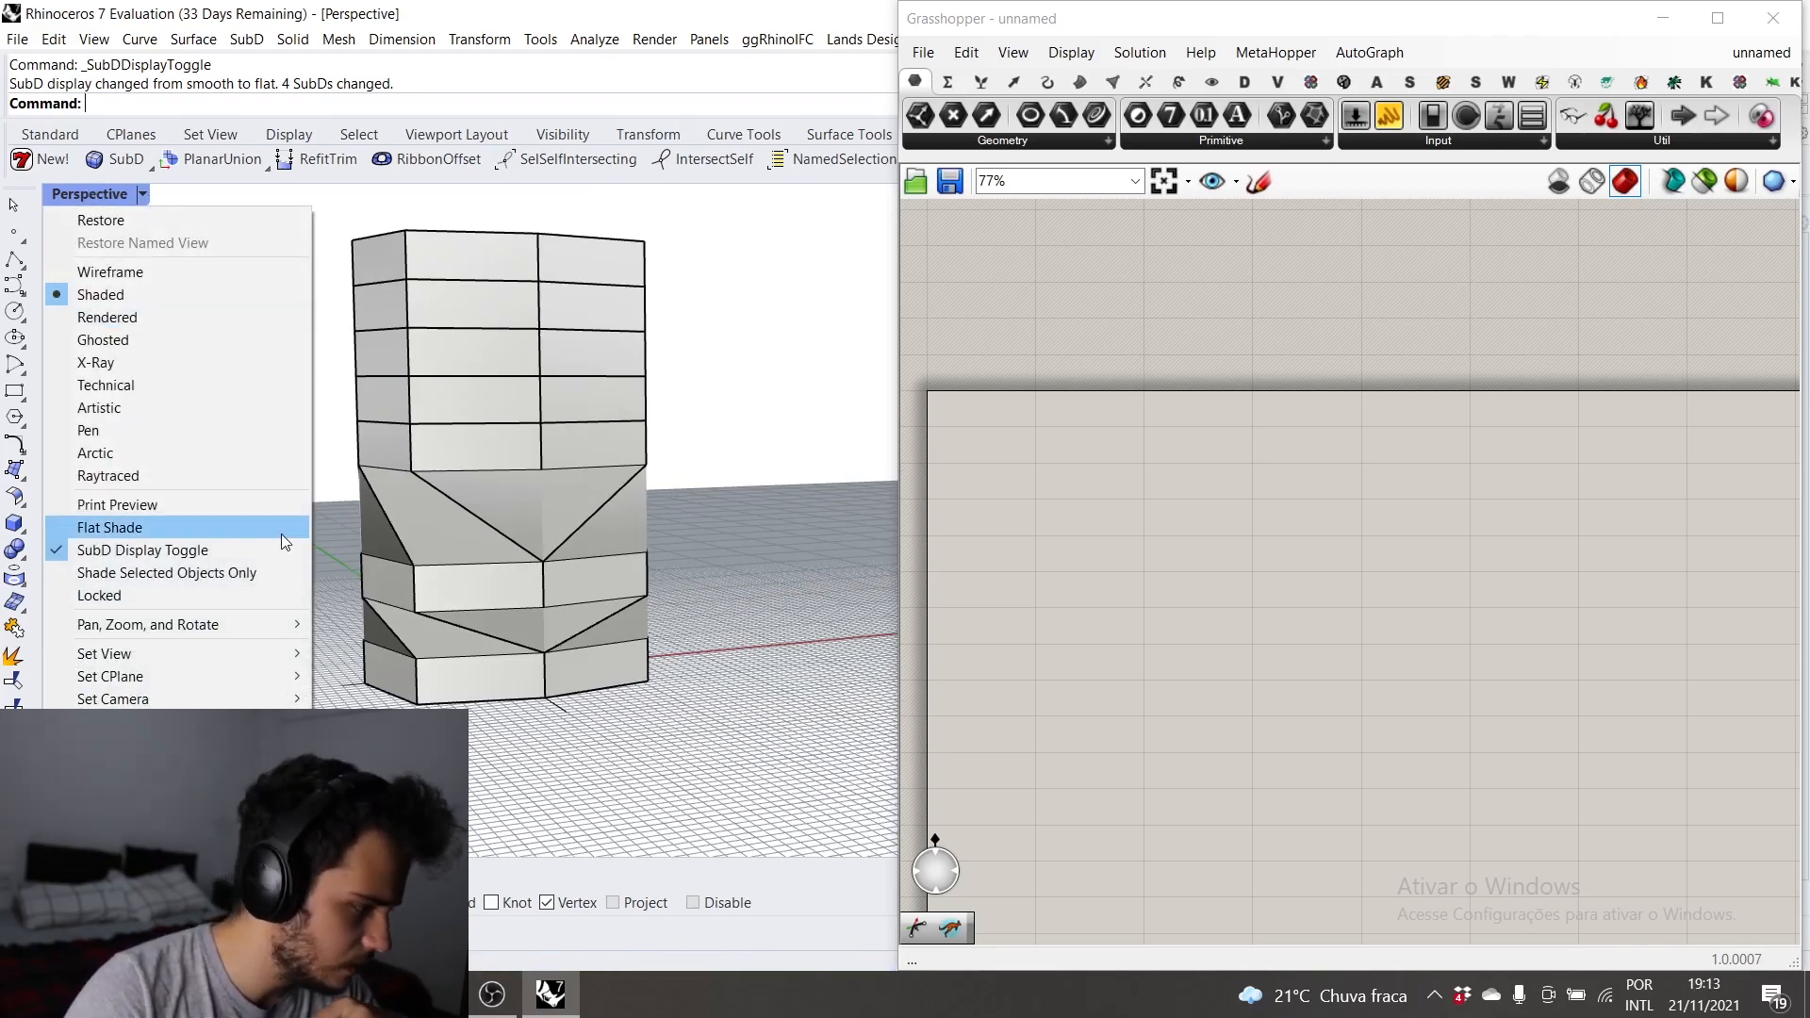
{"action": "left_click", "coordinate": [222, 550]}
{"action": "right_click_drag", "start_coordinate": [517, 547], "coordinate": [617, 509]}
{"action": "right_click_drag", "start_coordinate": [691, 315], "coordinate": [618, 384]}
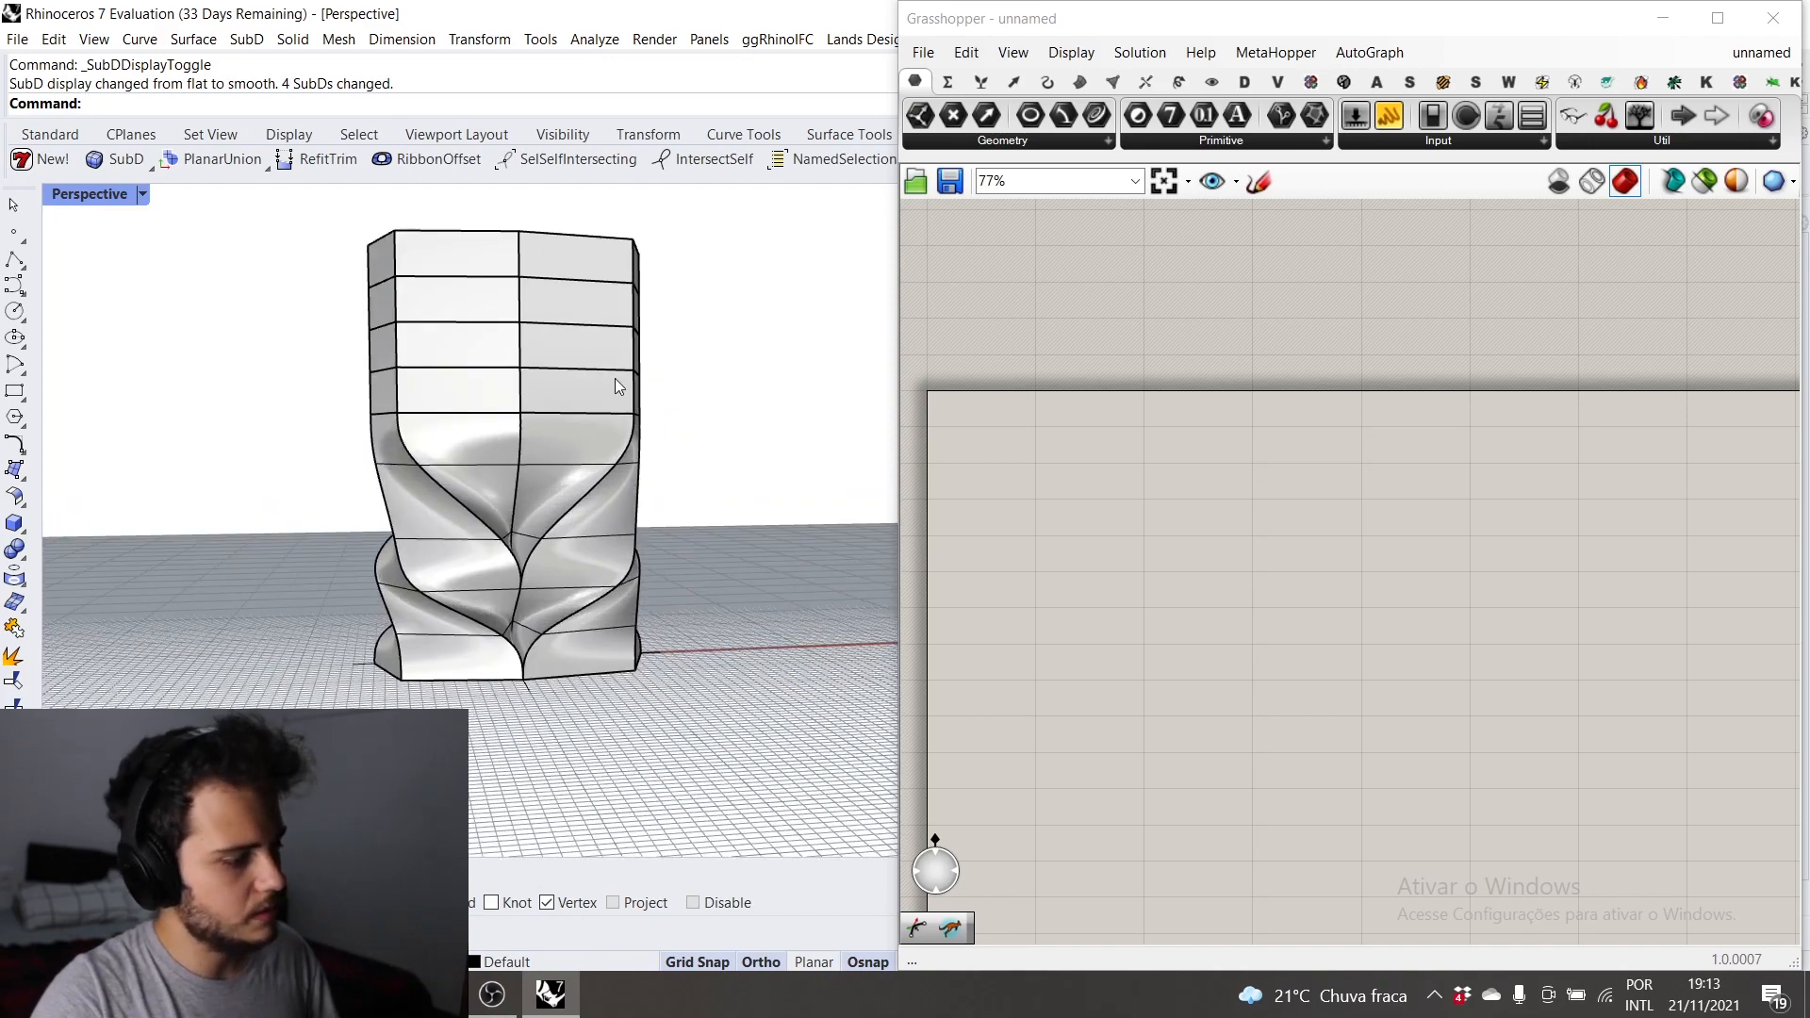
{"action": "right_click_drag", "start_coordinate": [332, 381], "coordinate": [279, 399]}
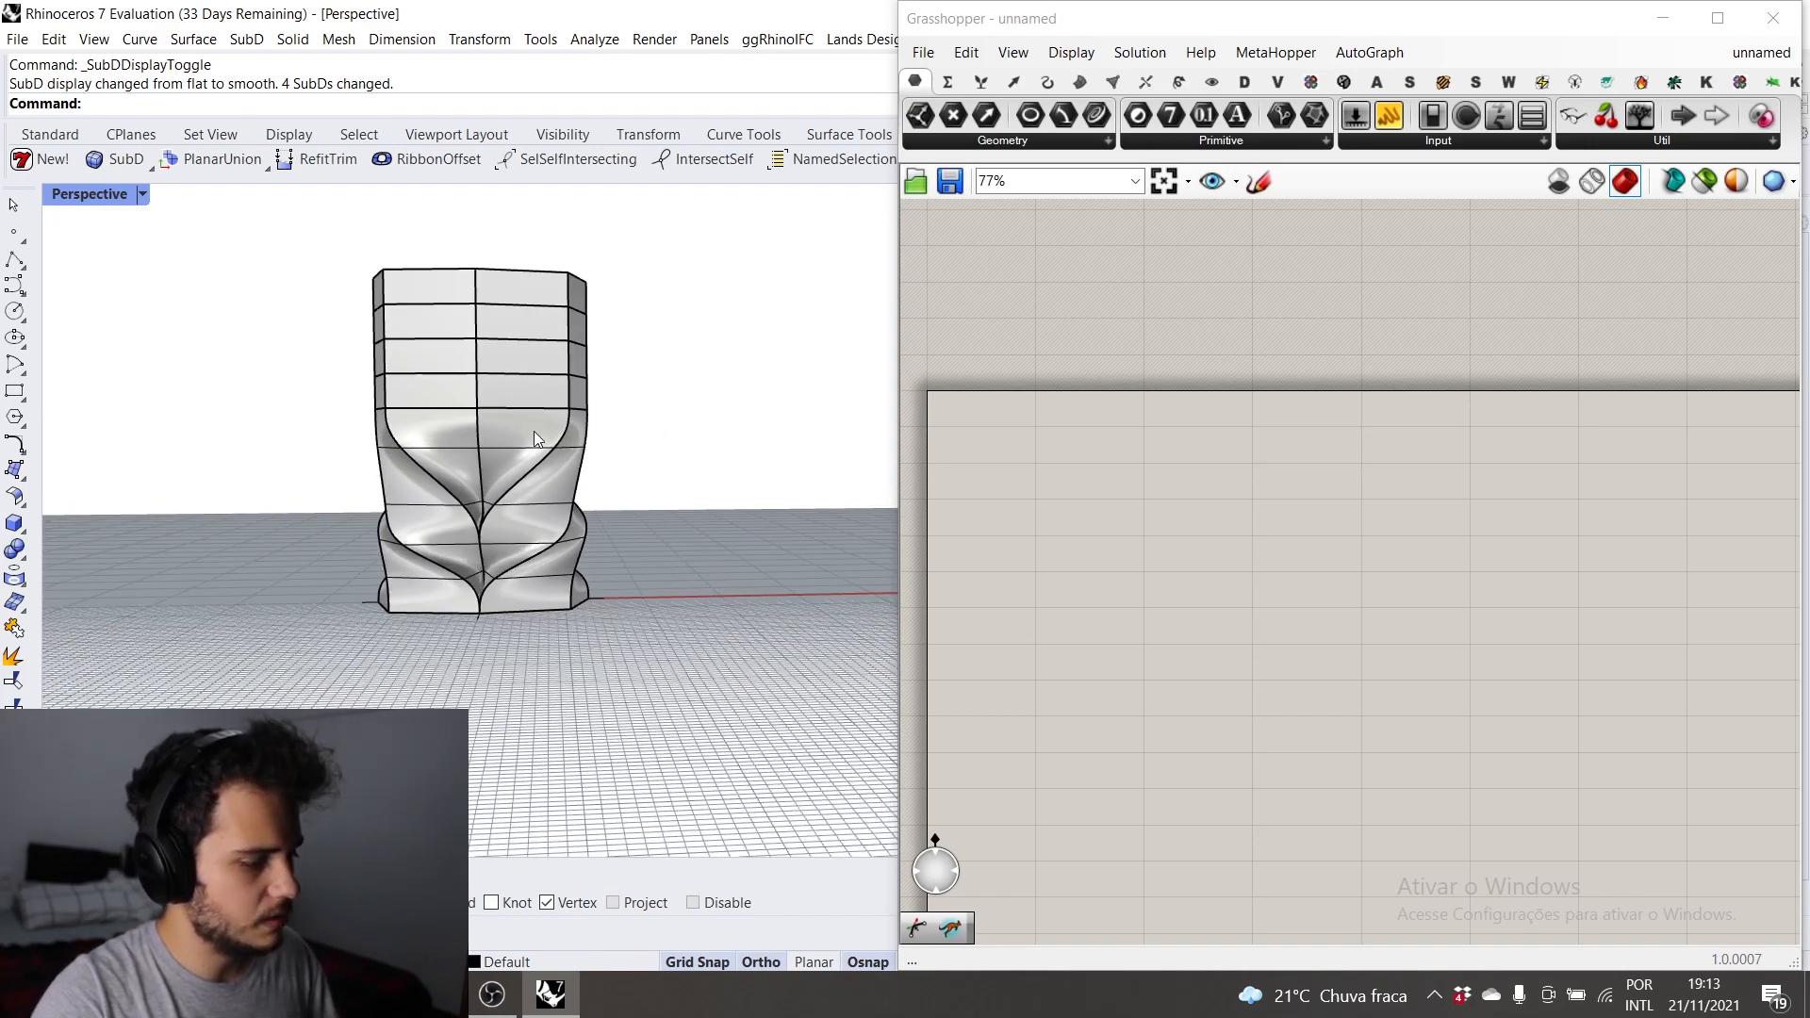
{"action": "right_click_drag", "start_coordinate": [533, 431], "coordinate": [366, 330]}
{"action": "left_click_drag", "start_coordinate": [354, 270], "coordinate": [694, 528]}
{"action": "left_click_drag", "start_coordinate": [321, 397], "coordinate": [303, 400]}
{"action": "scroll", "coordinate": [400, 429], "scroll_direction": "down", "scroll_amount": 3}
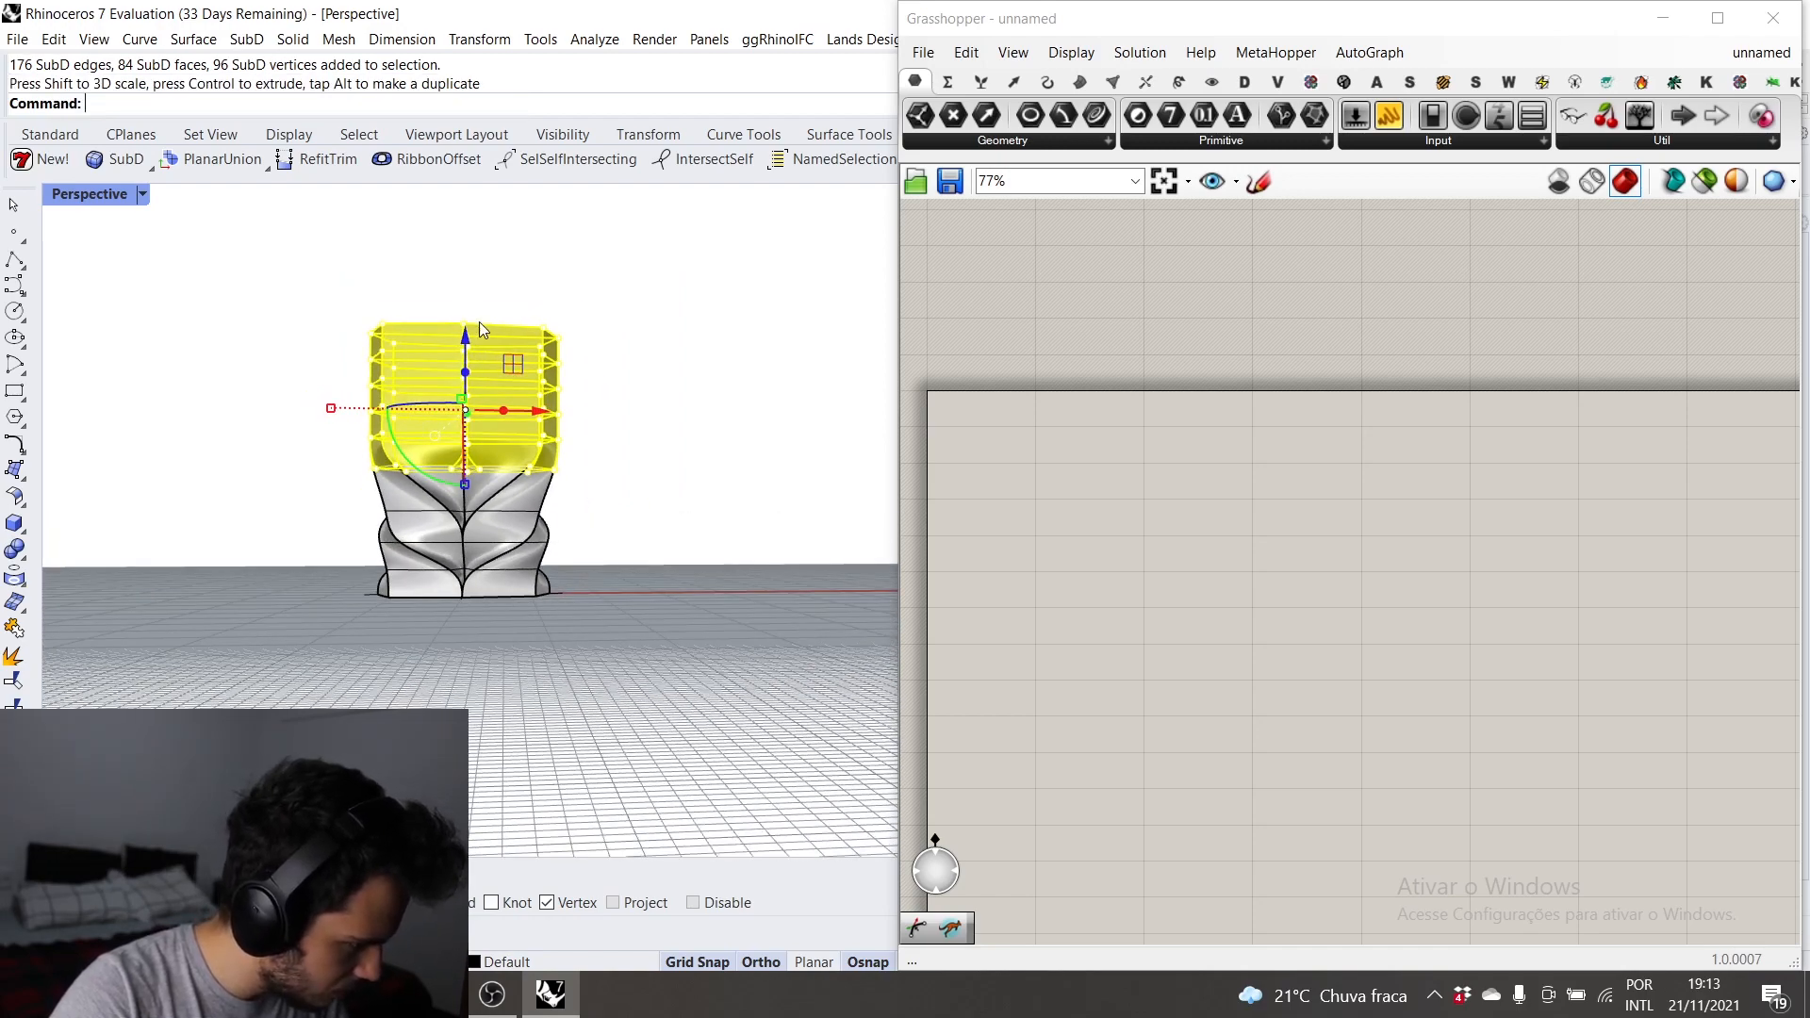
{"action": "key", "text": "Escape"}
Step: Delete the four top cap faces of the octagonal tower and inspect its open interior
{"action": "right_click_drag", "start_coordinate": [452, 534], "coordinate": [496, 598]}
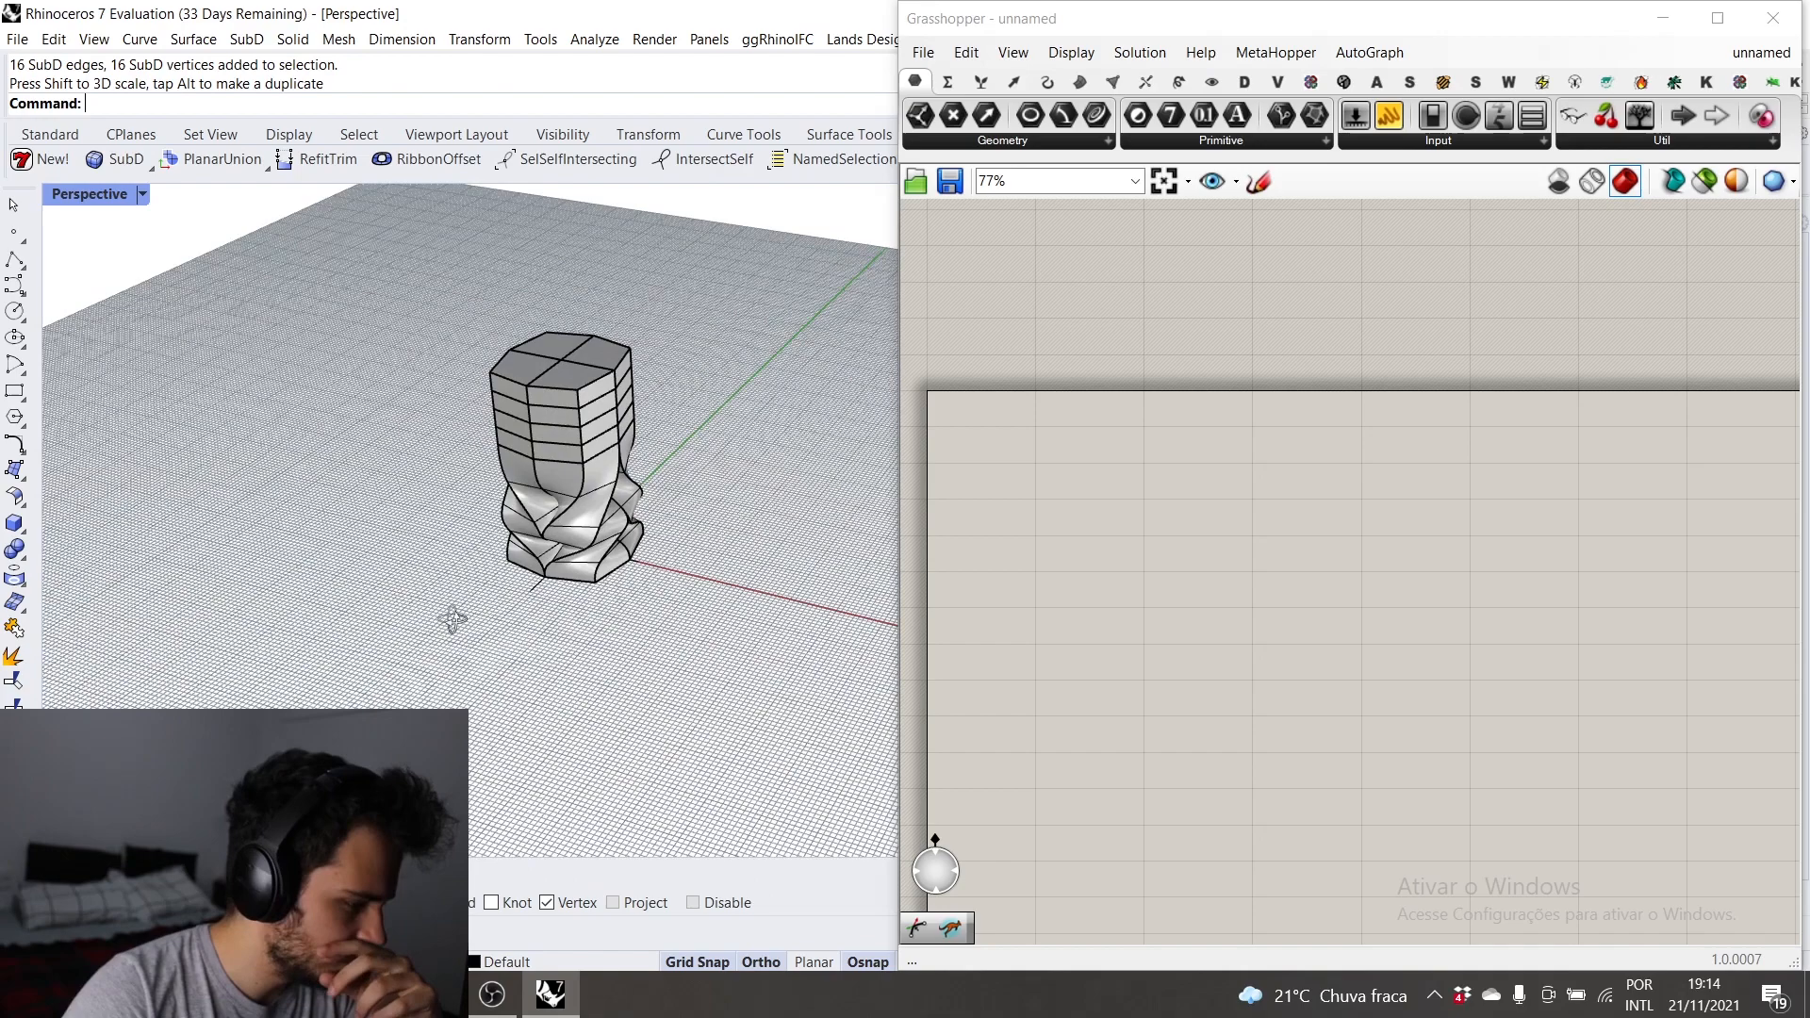
{"action": "scroll", "coordinate": [496, 598], "scroll_direction": "up", "scroll_amount": 5}
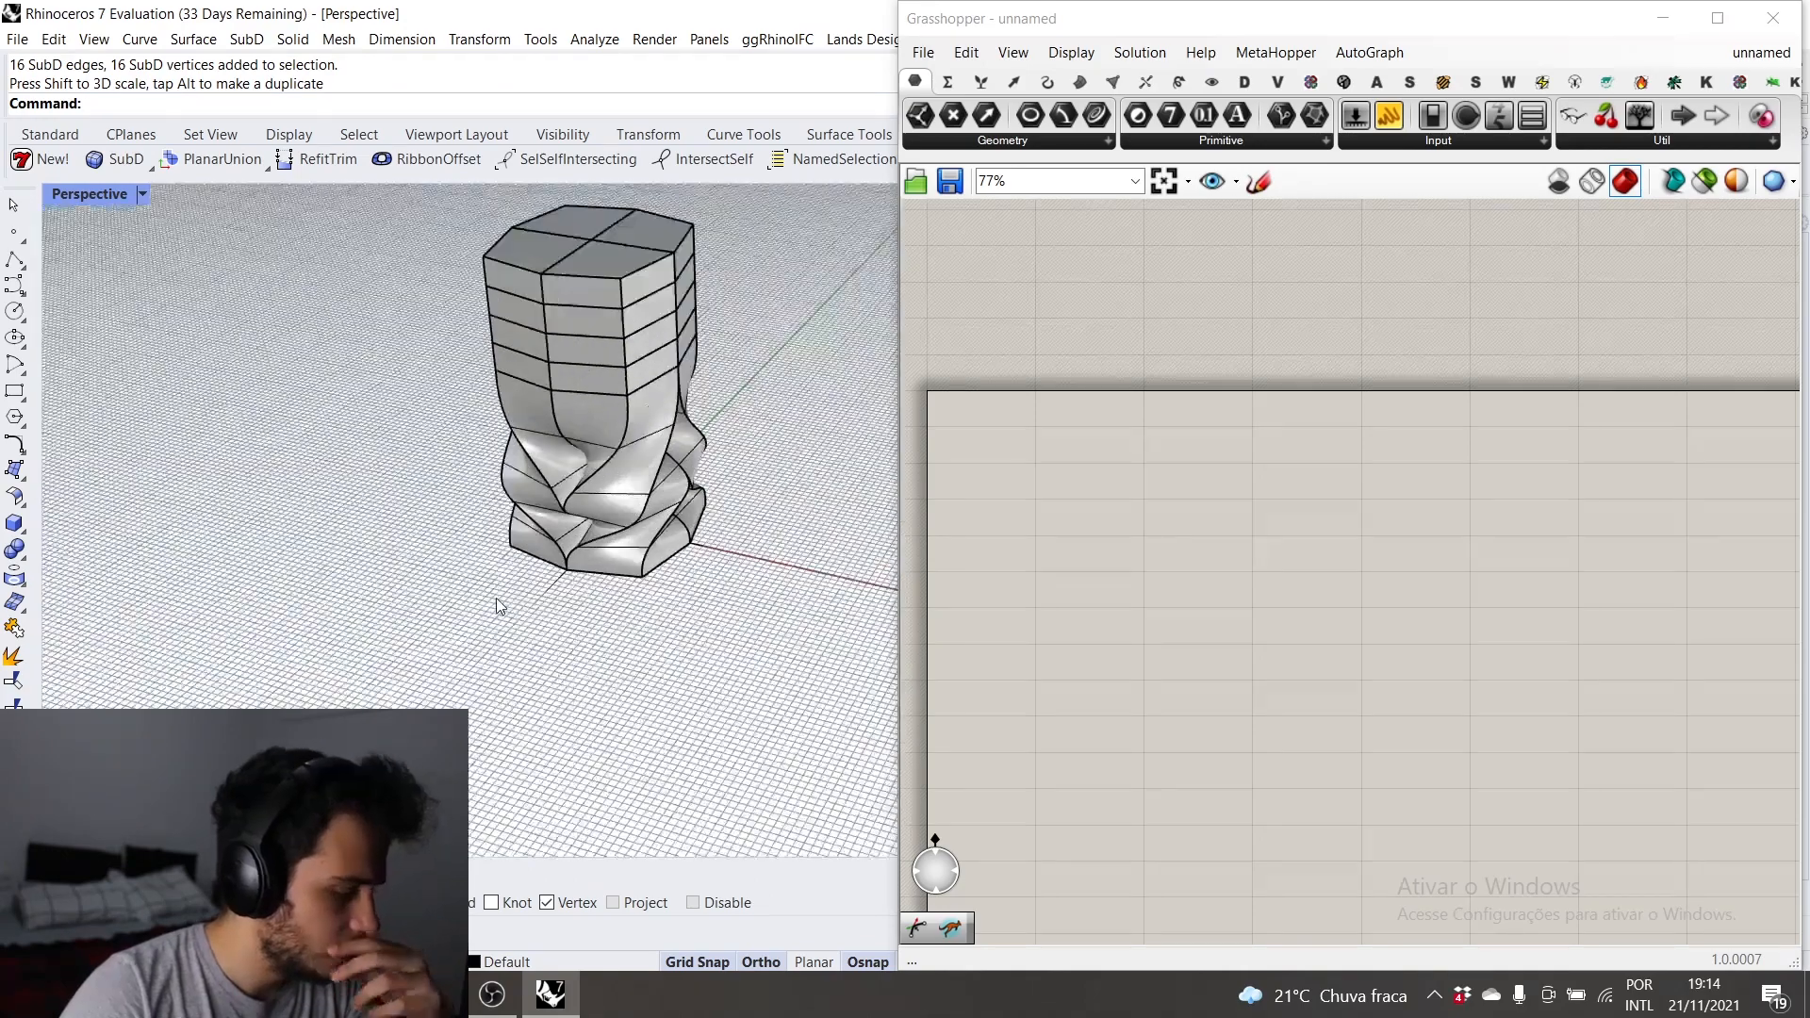
{"action": "right_click_drag", "start_coordinate": [594, 473], "coordinate": [705, 535]}
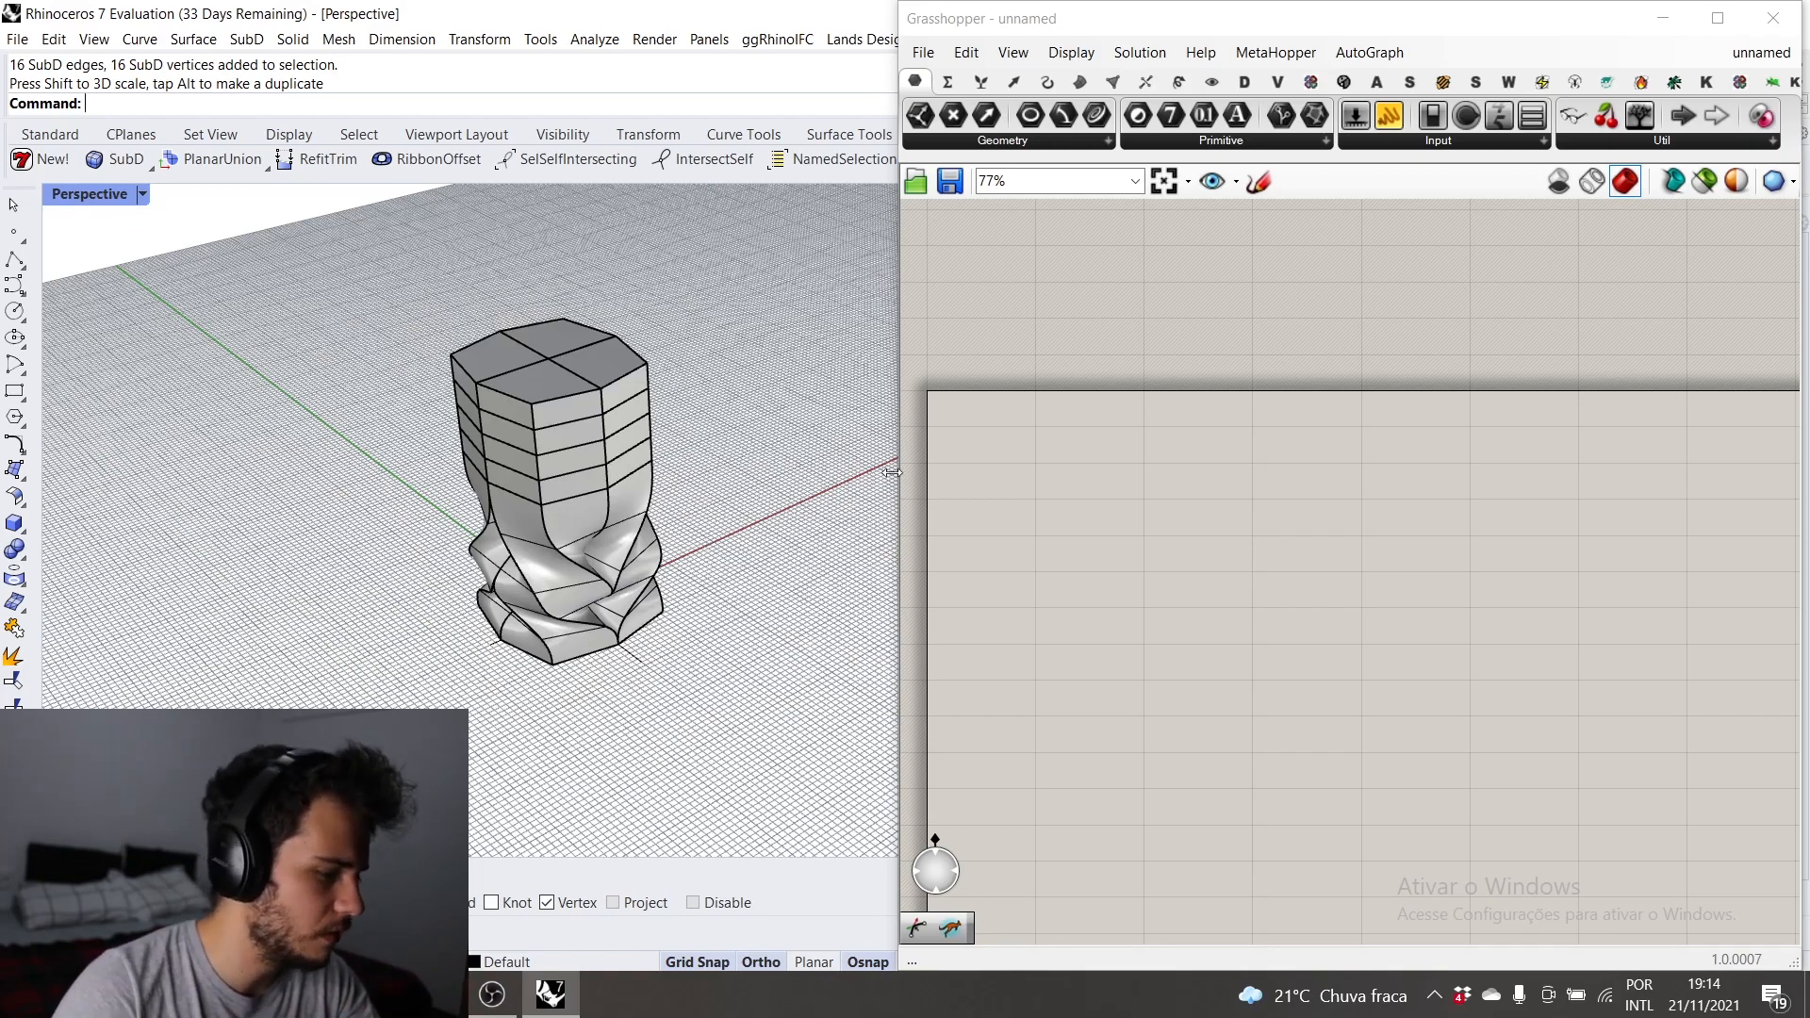
{"action": "right_click_drag", "start_coordinate": [705, 536], "coordinate": [570, 454]}
{"action": "scroll", "coordinate": [569, 455], "scroll_direction": "up", "scroll_amount": 4}
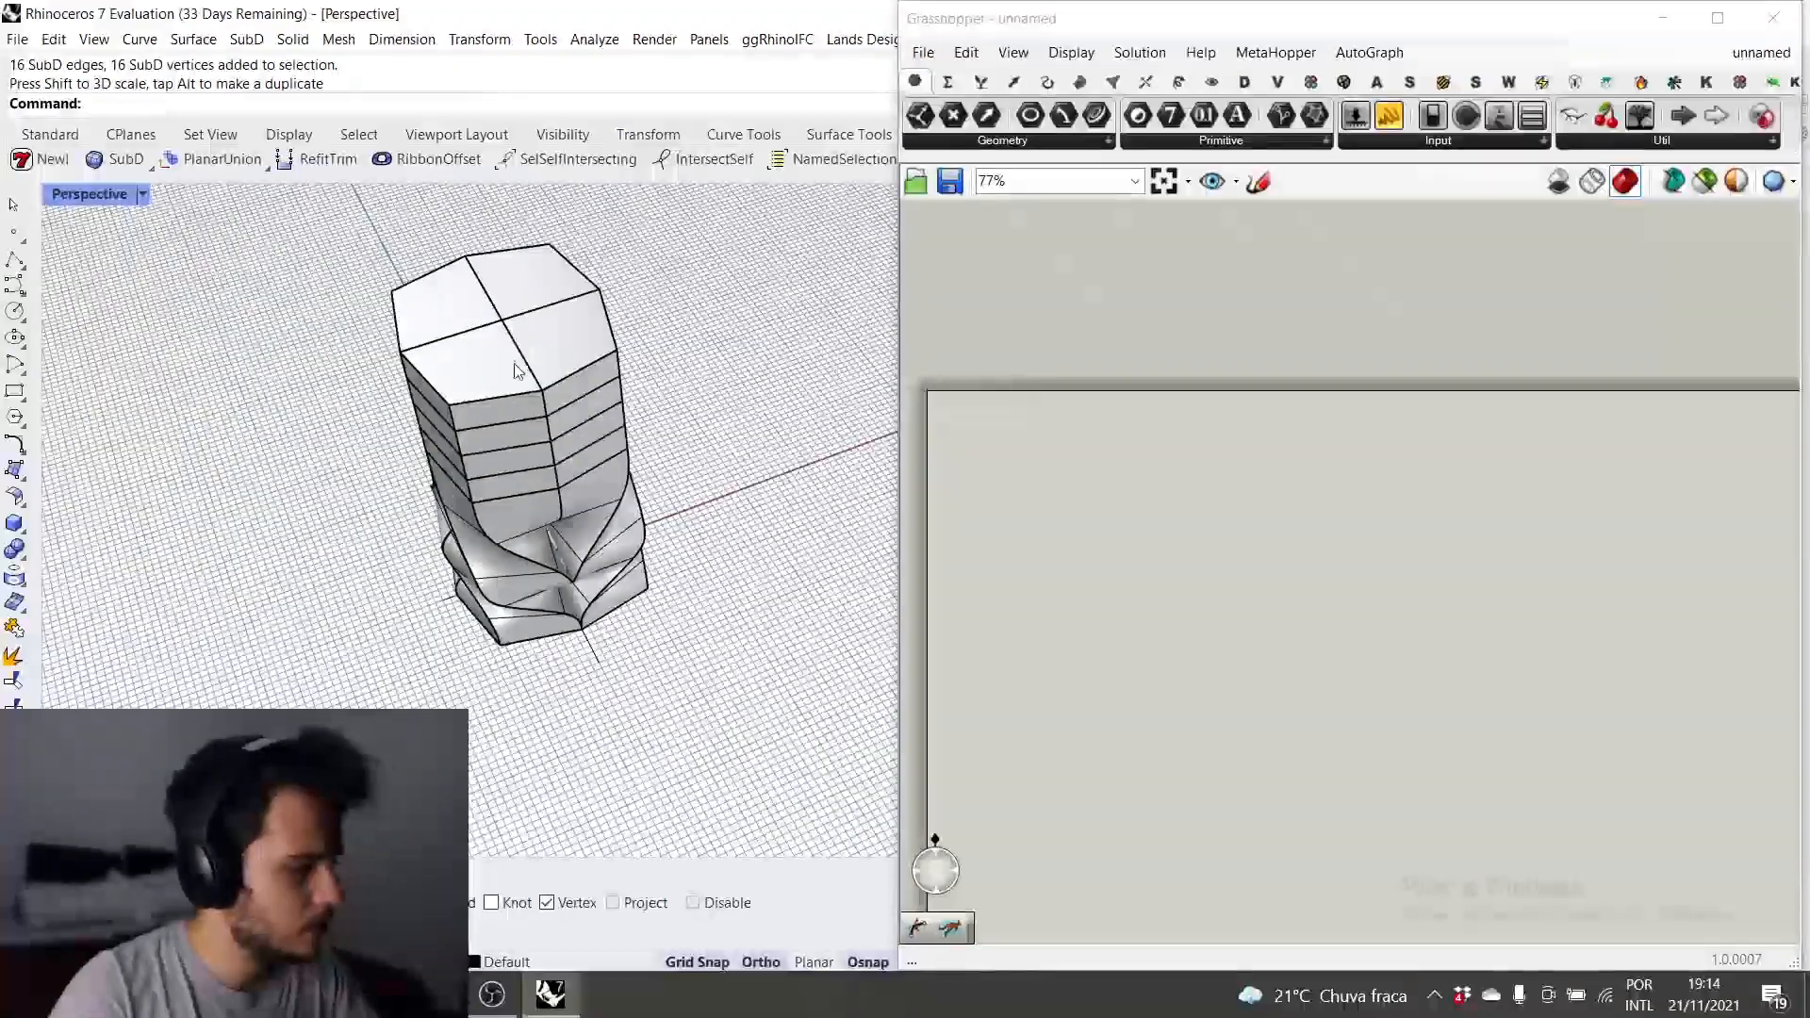
{"action": "left_click", "coordinate": [517, 361]}
{"action": "left_click", "coordinate": [627, 333]}
{"action": "left_click", "coordinate": [585, 326], "text": "ctrl+shift"}
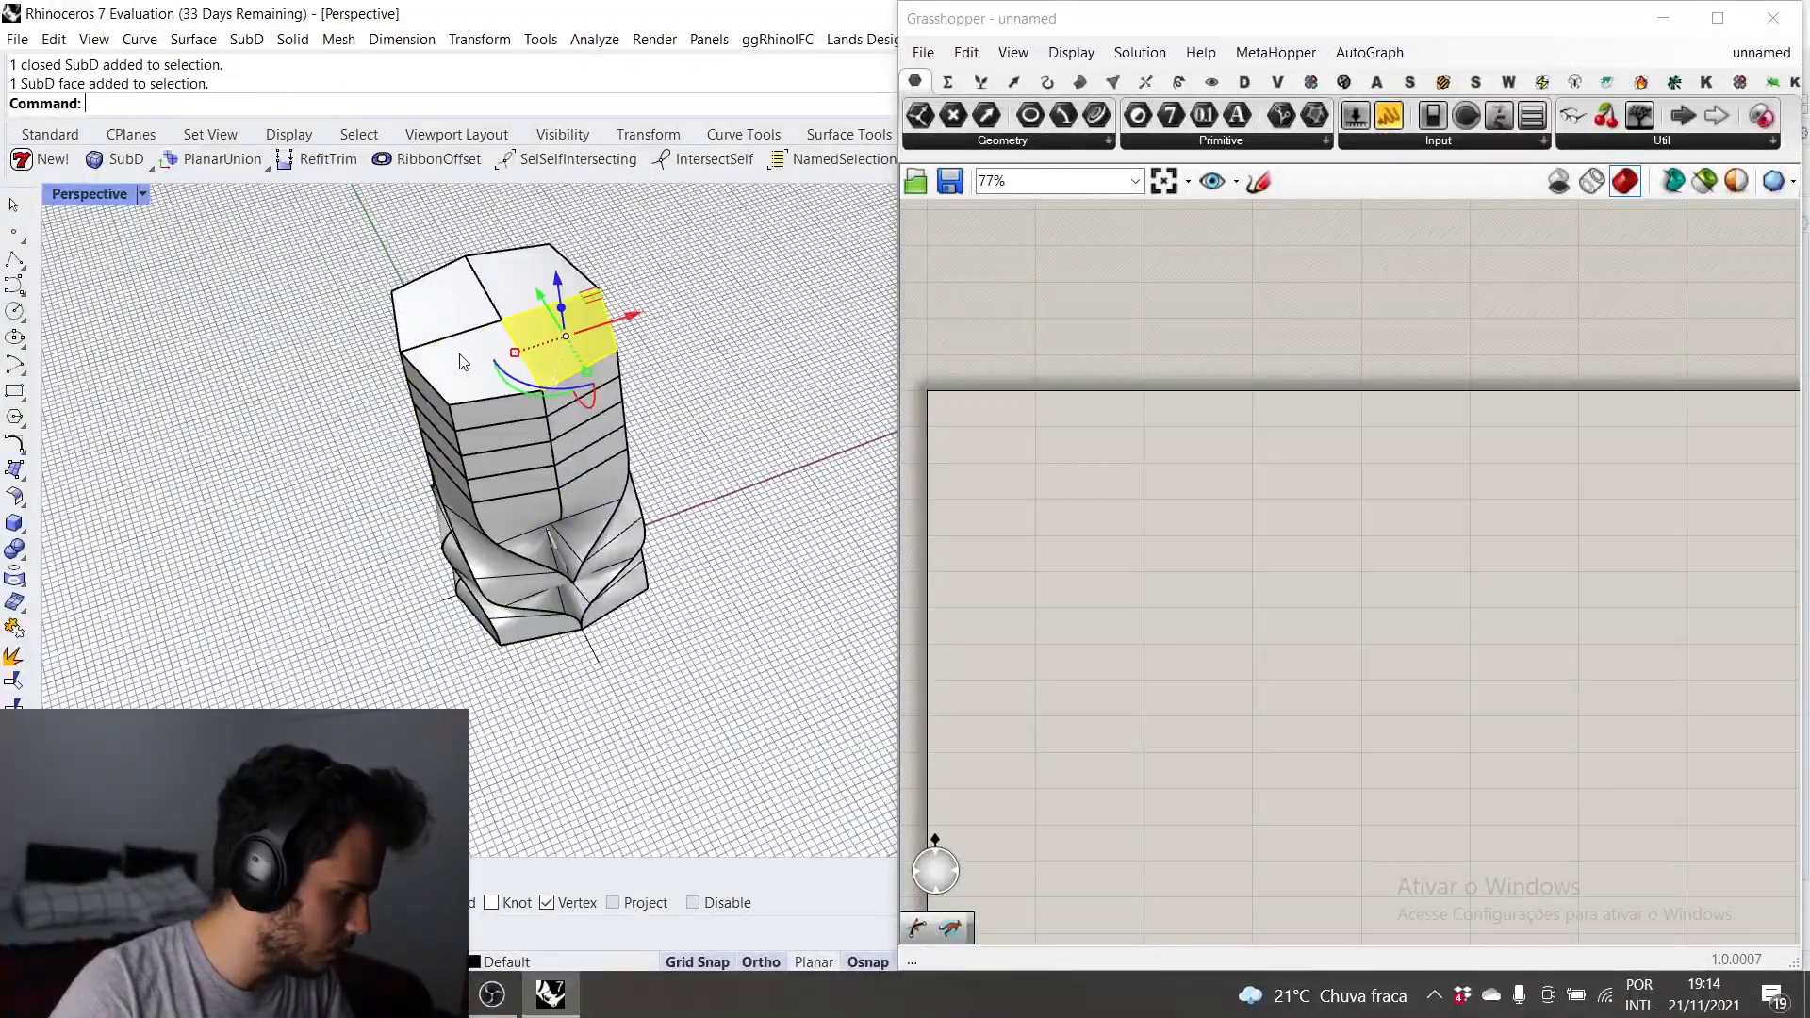
{"action": "left_click", "coordinate": [445, 302], "text": "ctrl+shift"}
{"action": "left_click", "coordinate": [567, 277], "text": "ctrl+shift"}
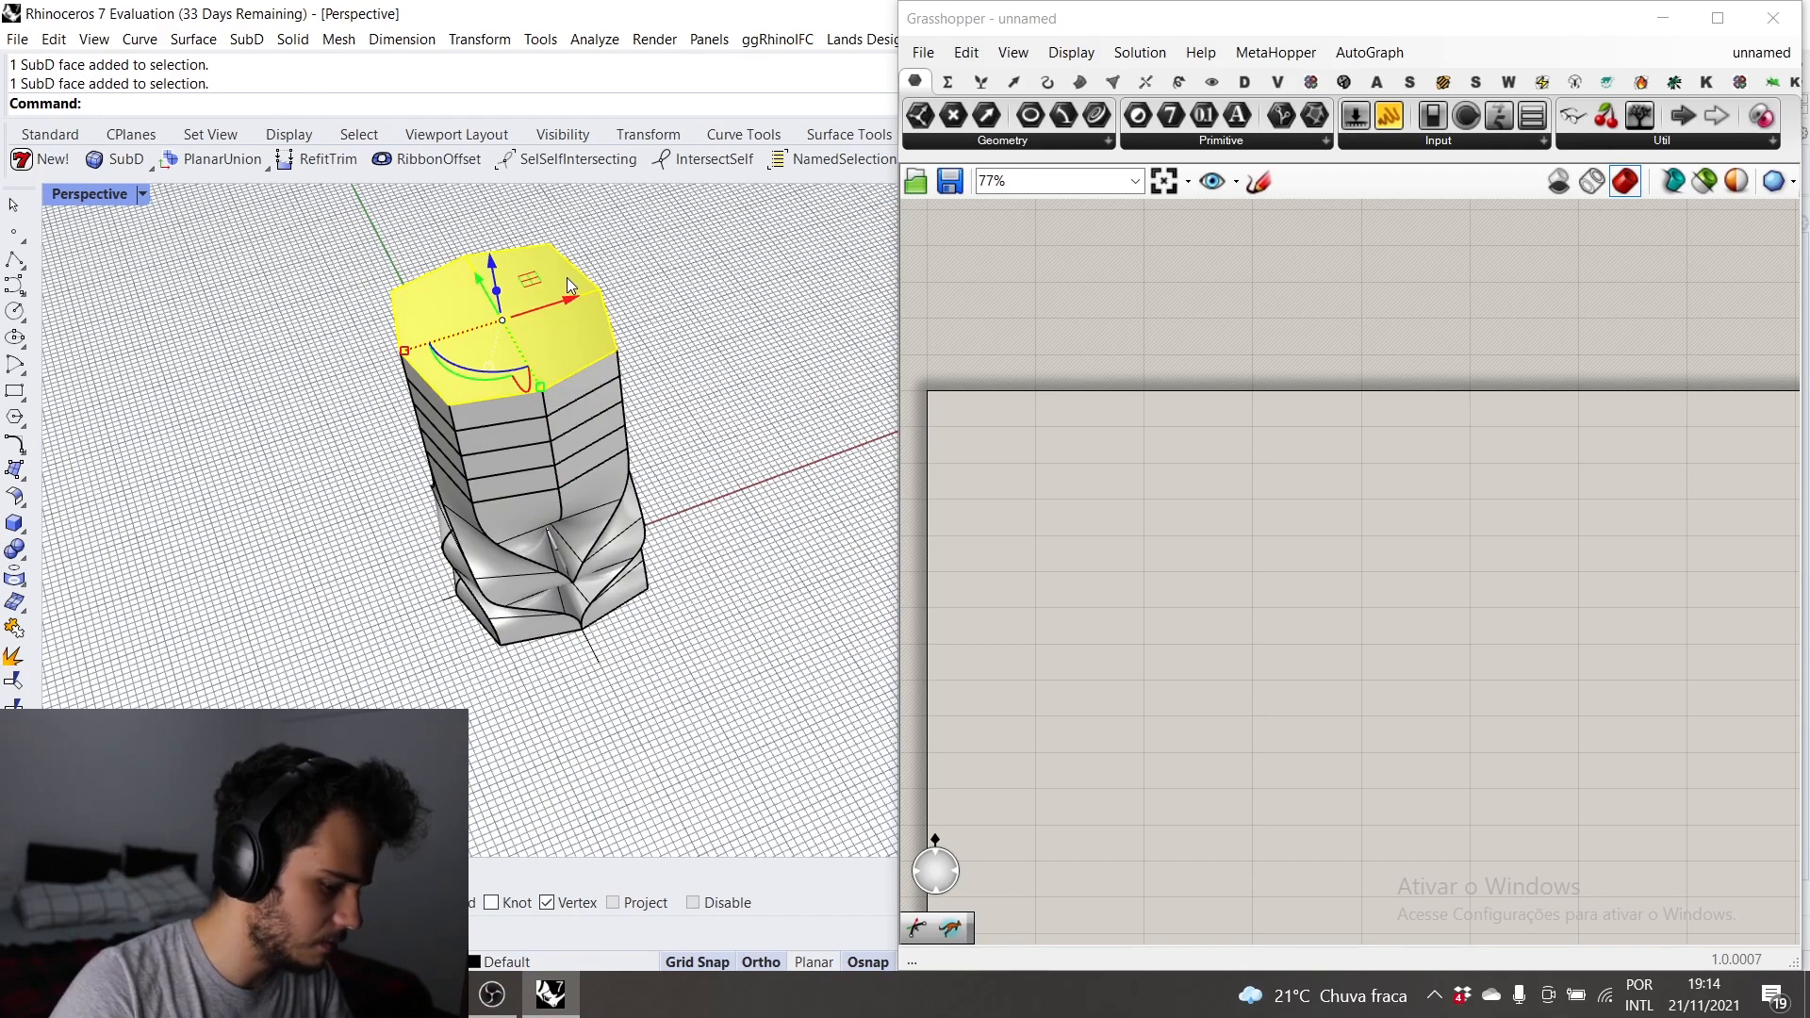
{"action": "key", "text": "Delete"}
{"action": "right_click_drag", "start_coordinate": [568, 277], "coordinate": [619, 545]}
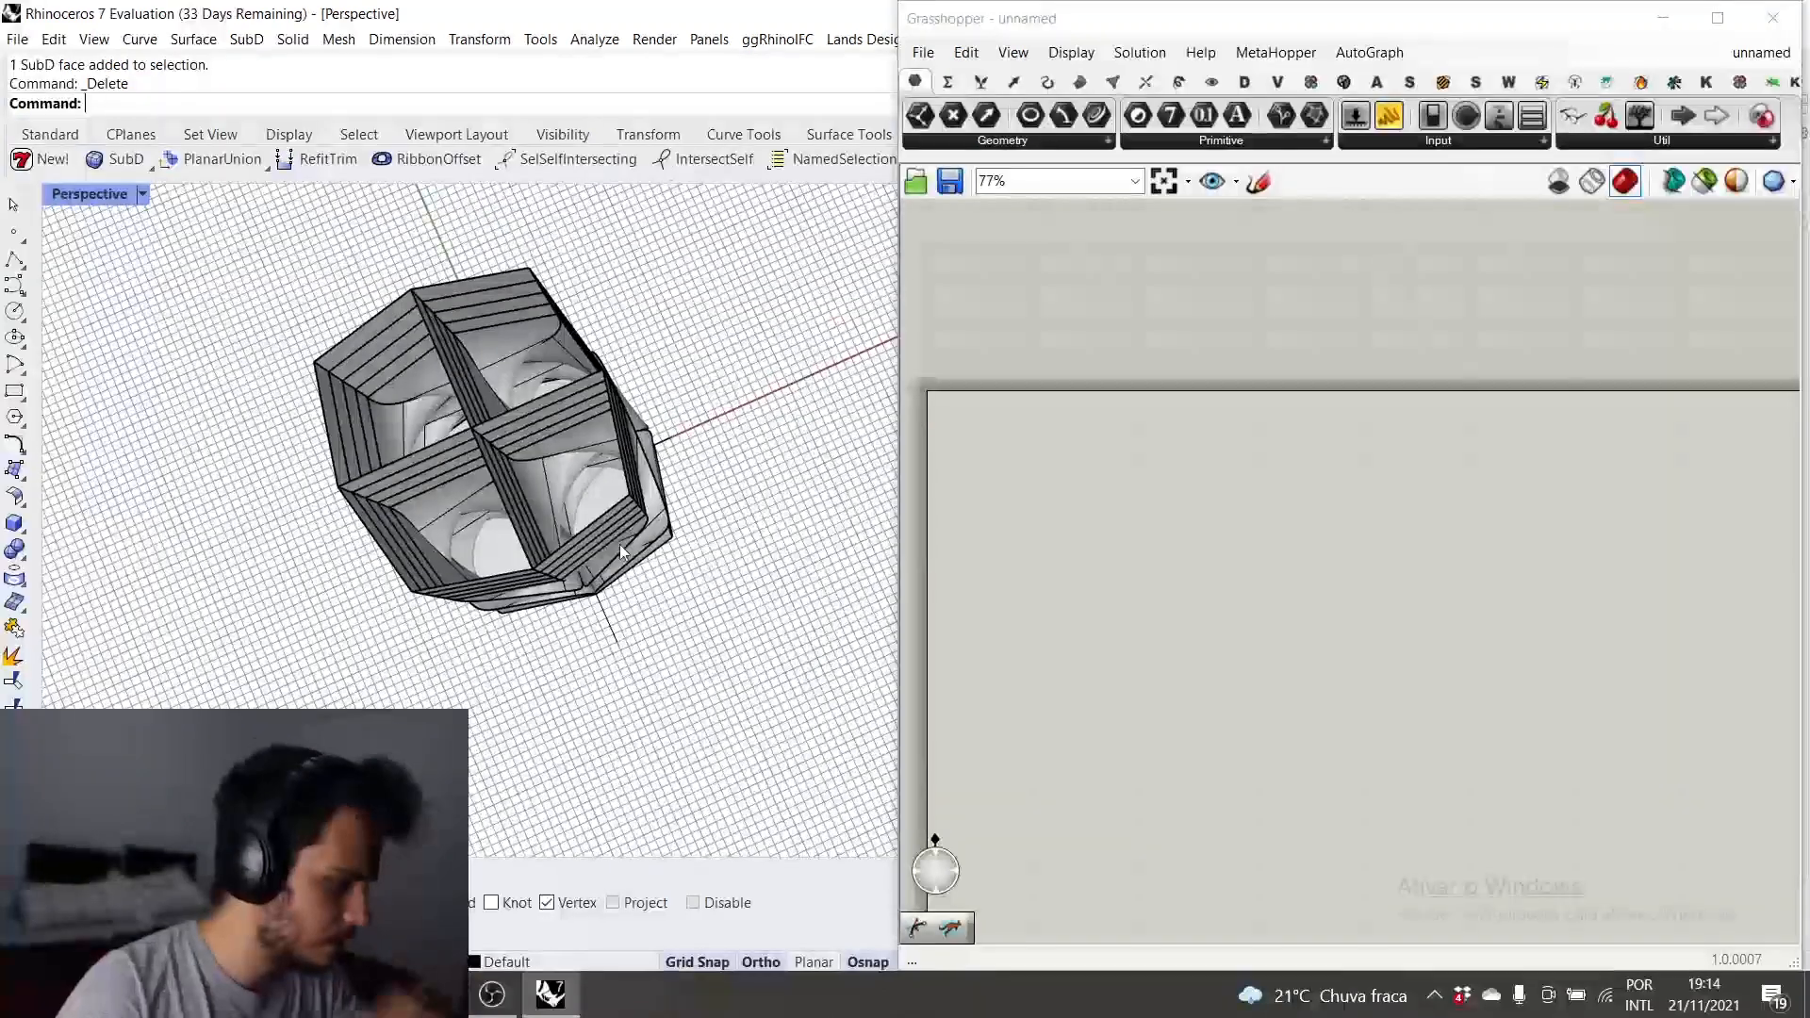
{"action": "right_click_drag", "start_coordinate": [563, 473], "coordinate": [535, 379]}
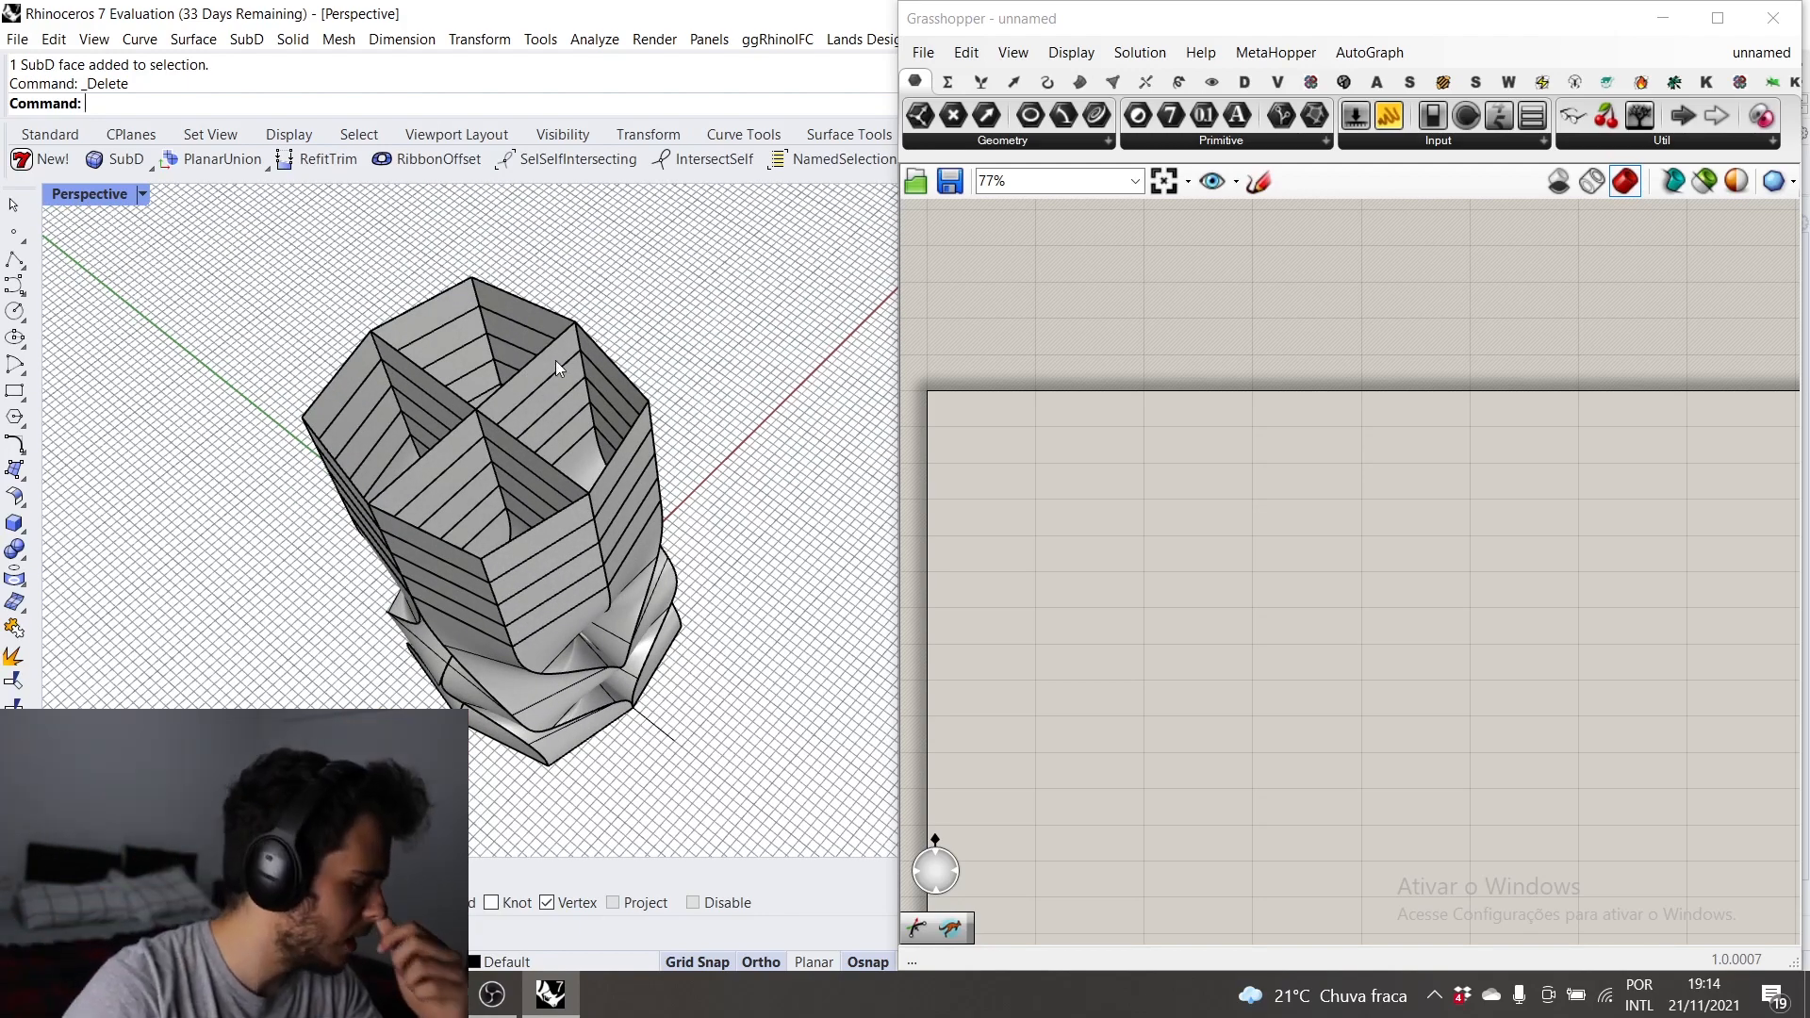
{"action": "right_click_drag", "start_coordinate": [556, 360], "coordinate": [453, 215]}
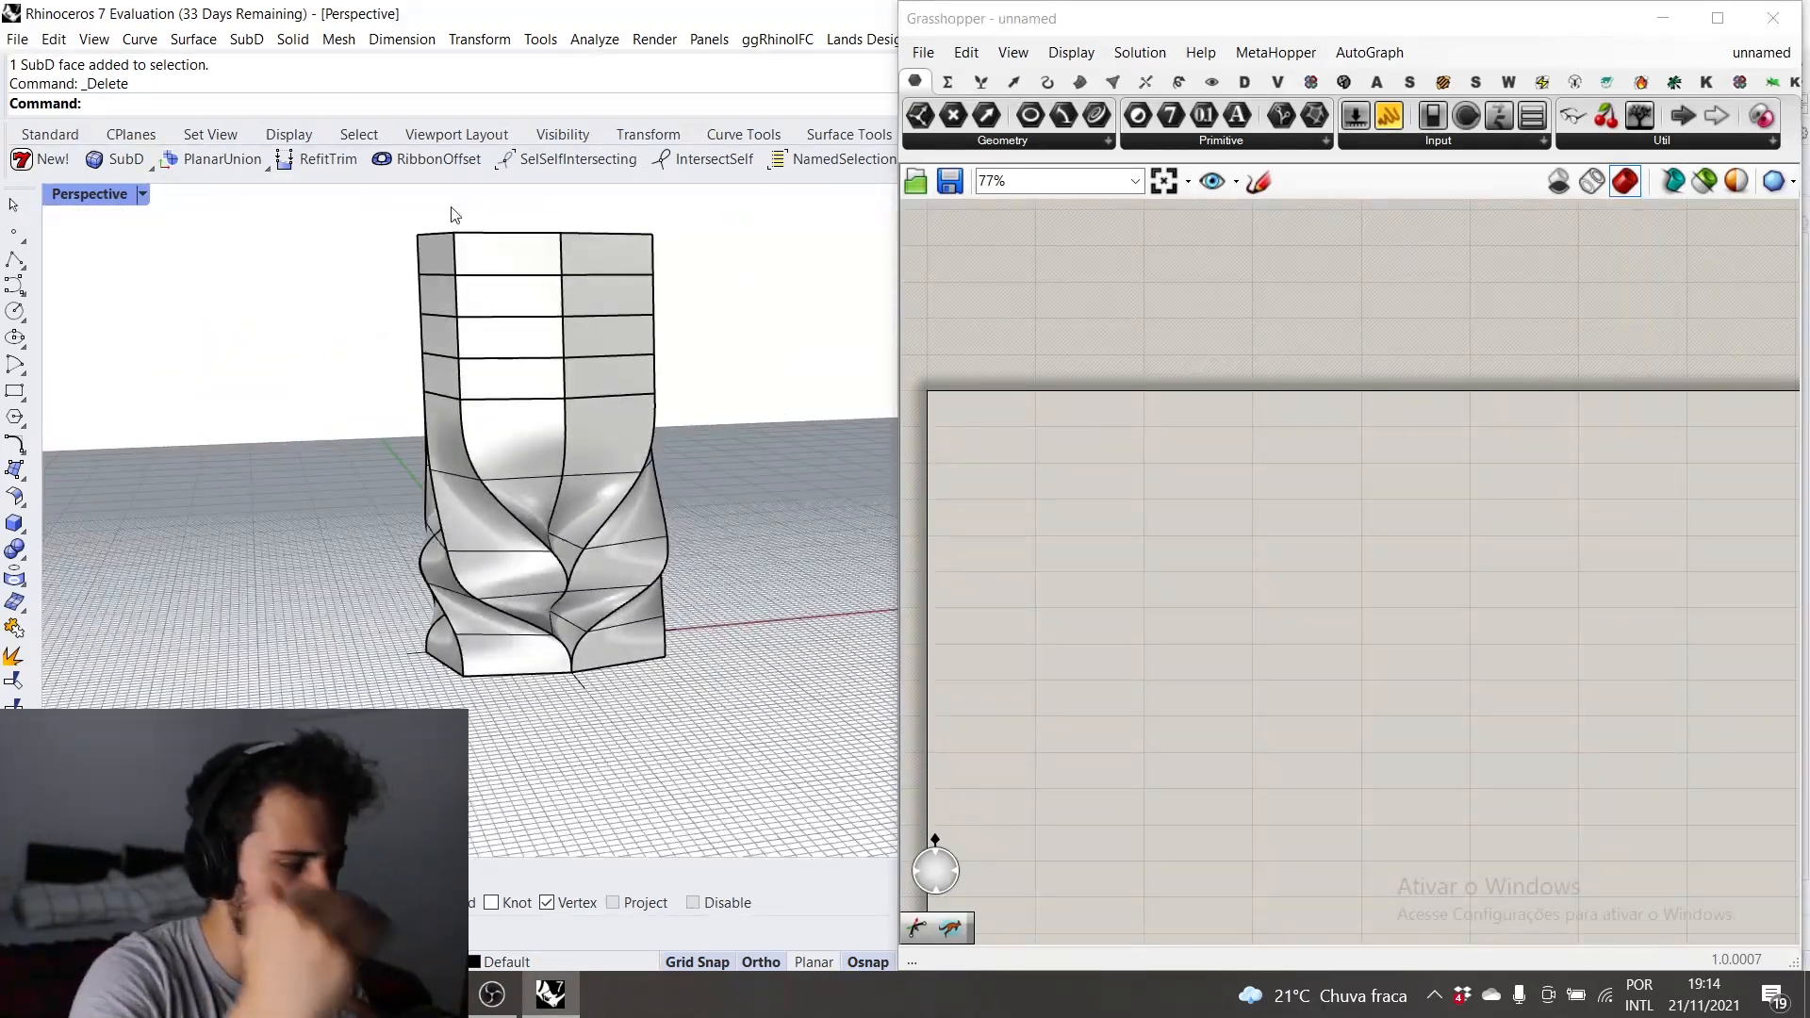